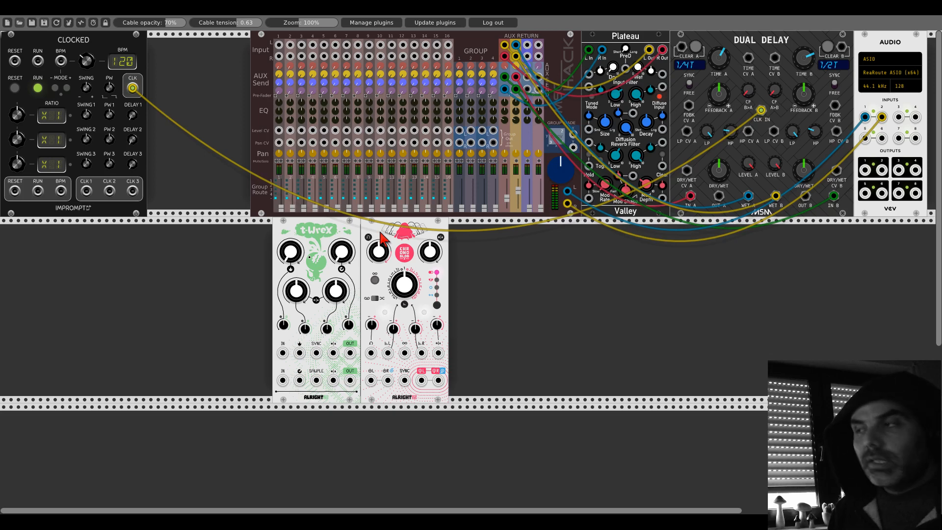
- Shift the Chronoblob and T-Wrex modules along the rack and add Animated Circuits' Famosc in the space before them
{"action": "left_click_drag", "start_coordinate": [380, 234], "coordinate": [417, 233]}
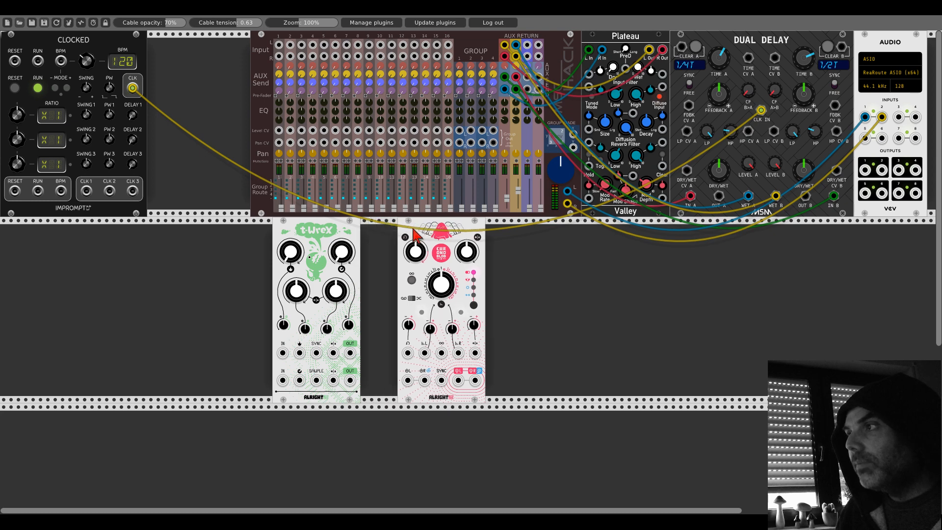
{"action": "left_click_drag", "start_coordinate": [355, 234], "coordinate": [391, 234]}
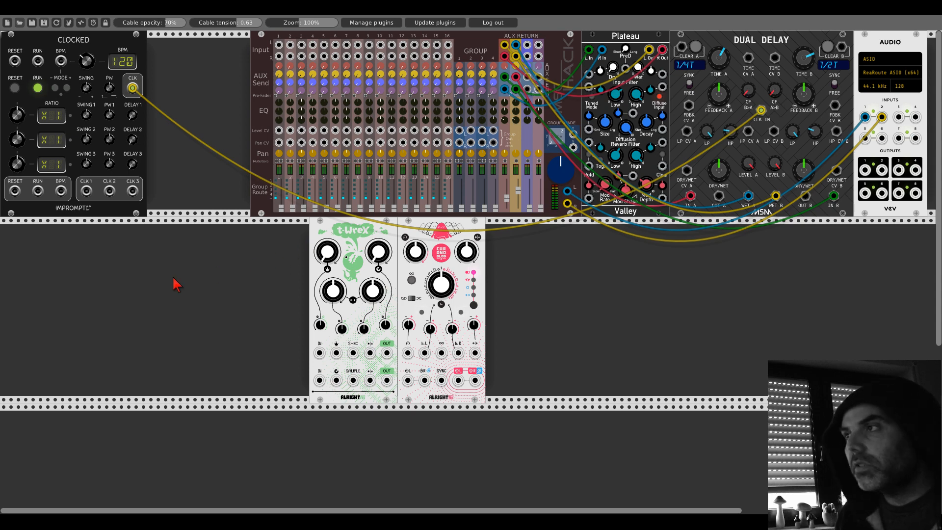
{"action": "right_click", "coordinate": [157, 291]}
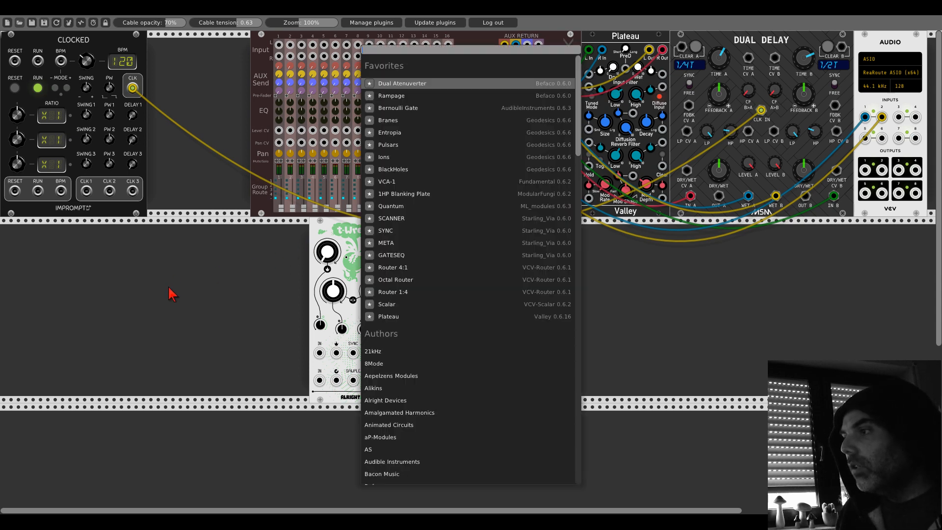
{"action": "left_click", "coordinate": [385, 425]}
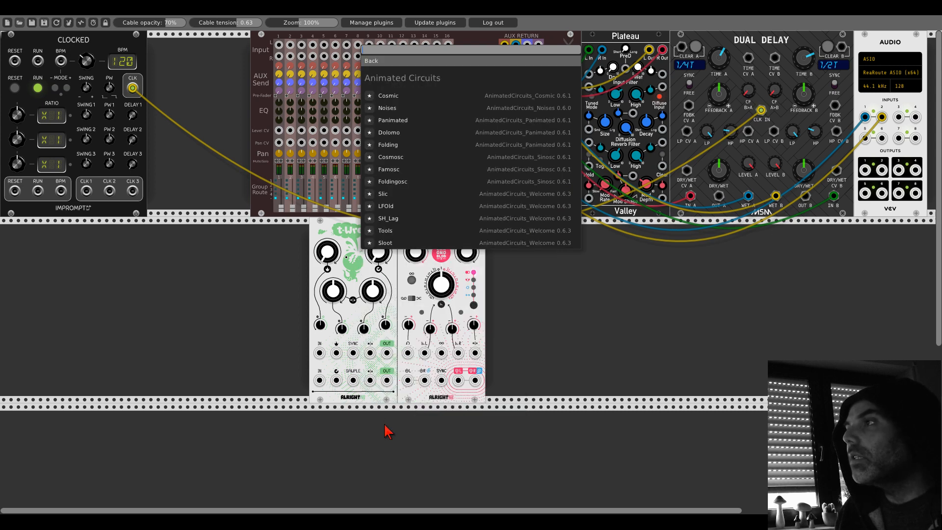
{"action": "left_click", "coordinate": [388, 170]}
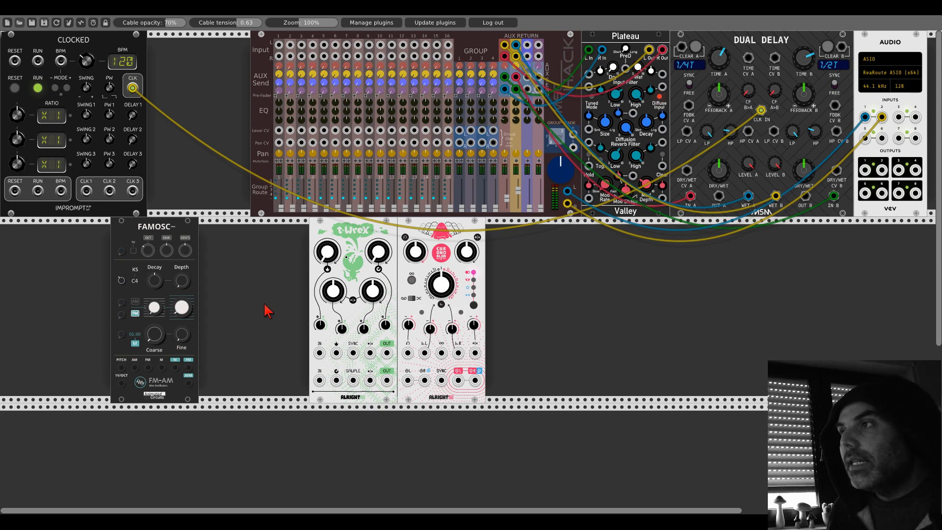
- Move Chronoblob, T-Wrex and Famosc further right along the second rack row to free space at the row's start
{"action": "left_click_drag", "start_coordinate": [411, 236], "coordinate": [514, 236]}
{"action": "left_click_drag", "start_coordinate": [386, 225], "coordinate": [488, 226]}
{"action": "left_click_drag", "start_coordinate": [194, 236], "coordinate": [386, 250]}
- Add the Fundamental SEQ-3 sequencer and place it at the start of the second rack row
{"action": "right_click", "coordinate": [198, 283]}
{"action": "type", "text": "seq3"}
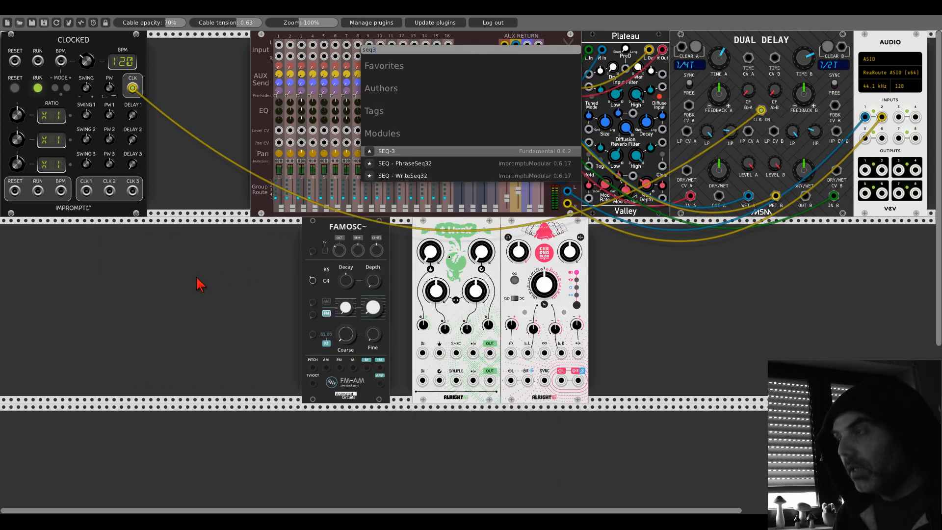
{"action": "left_click", "coordinate": [394, 151]}
{"action": "left_click_drag", "start_coordinate": [269, 222], "coordinate": [126, 238]}
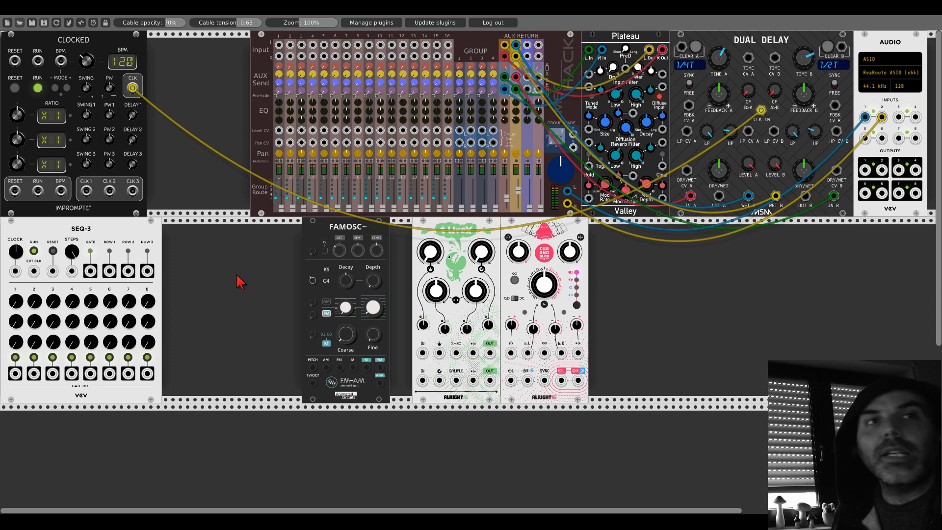
- Add the ML_modules Quantum quantizer and place it directly beside SEQ-3
{"action": "right_click", "coordinate": [226, 276]}
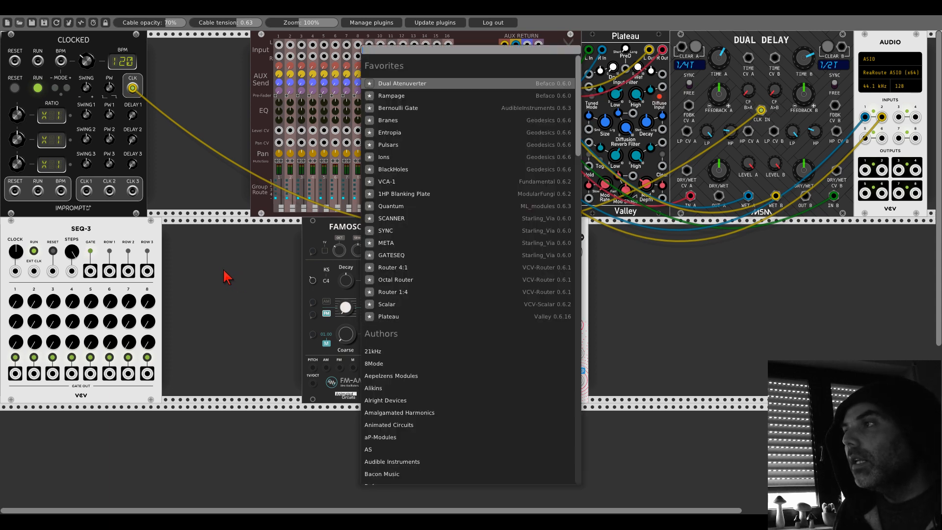
{"action": "left_click", "coordinate": [393, 211]}
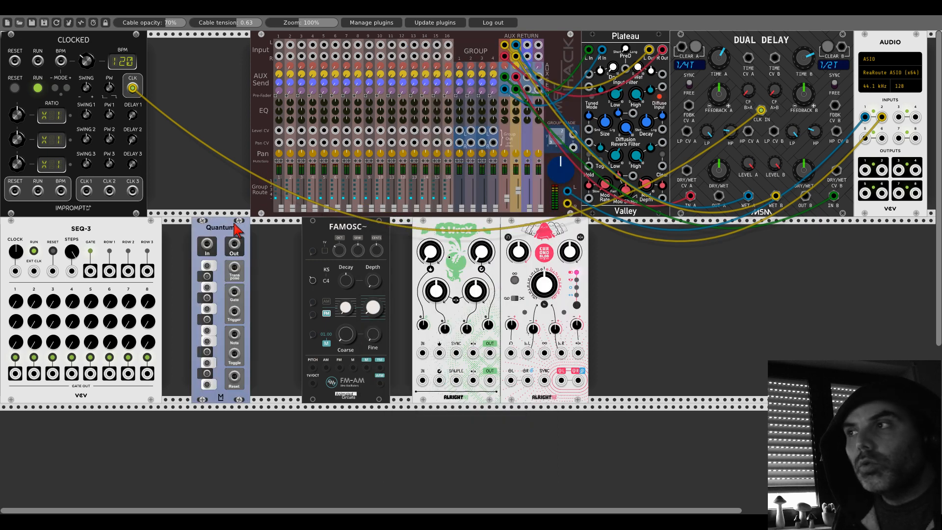
{"action": "left_click_drag", "start_coordinate": [240, 231], "coordinate": [191, 237]}
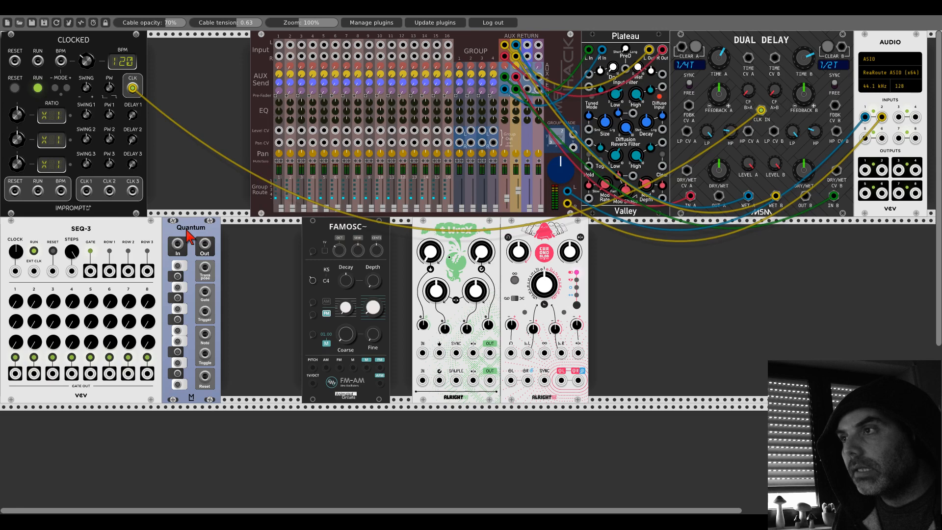
- Enable the notes G, A# and D on Quantum and patch SEQ-3's ROW 1 output into Quantum's In
{"action": "left_click", "coordinate": [178, 308]}
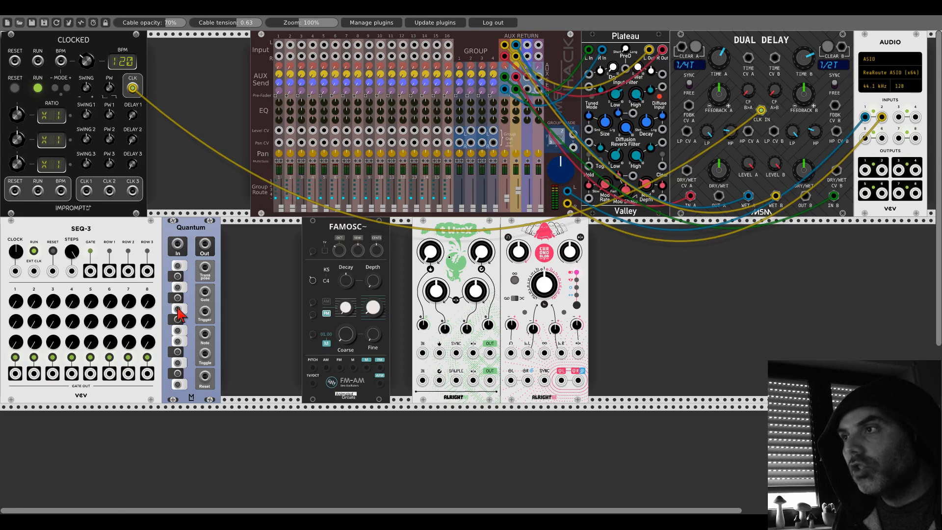
{"action": "left_click", "coordinate": [178, 277]}
{"action": "left_click", "coordinate": [178, 363]}
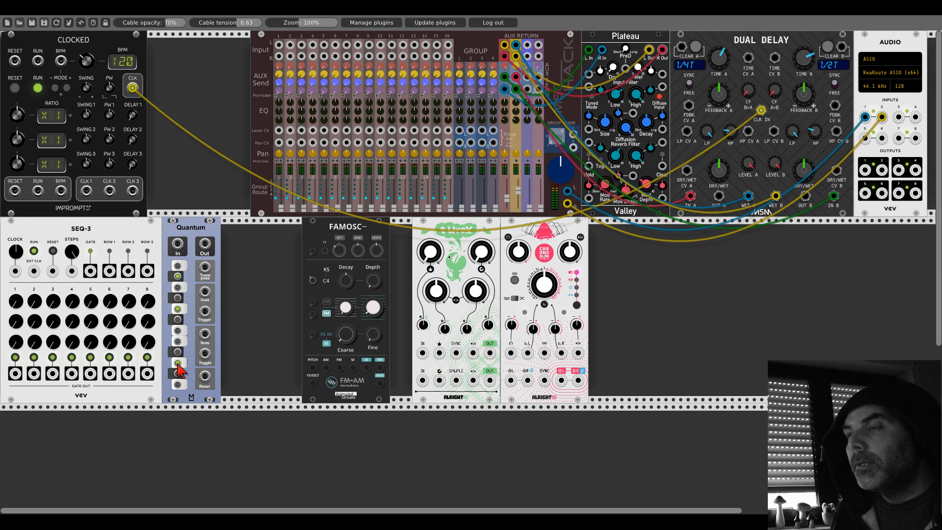
{"action": "left_click", "coordinate": [178, 362]}
{"action": "left_click", "coordinate": [178, 363]}
{"action": "left_click_drag", "start_coordinate": [110, 271], "coordinate": [177, 245]}
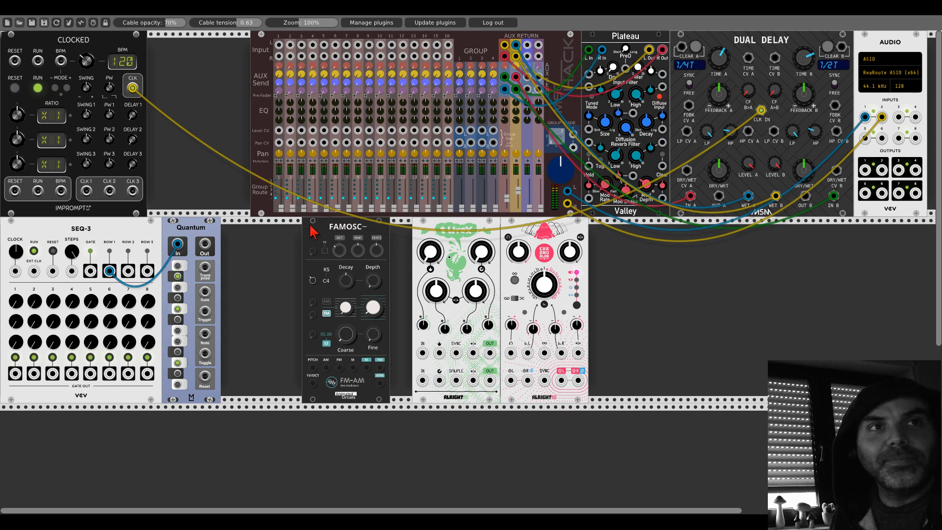
- Move Famosc directly beside Quantum and add the VultModules Slap: Hitting Envelope right next to it
{"action": "left_click_drag", "start_coordinate": [314, 232], "coordinate": [234, 232]}
{"action": "right_click", "coordinate": [367, 280]}
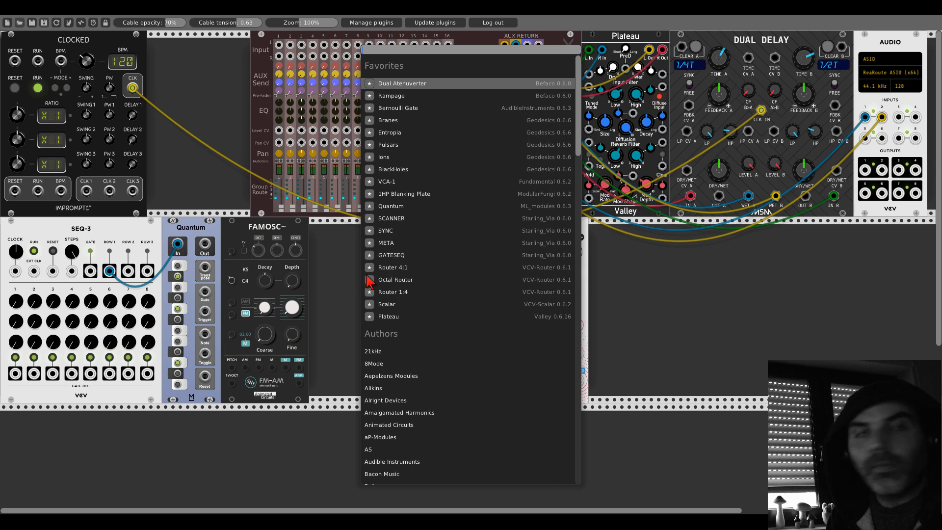
{"action": "type", "text": "slap"}
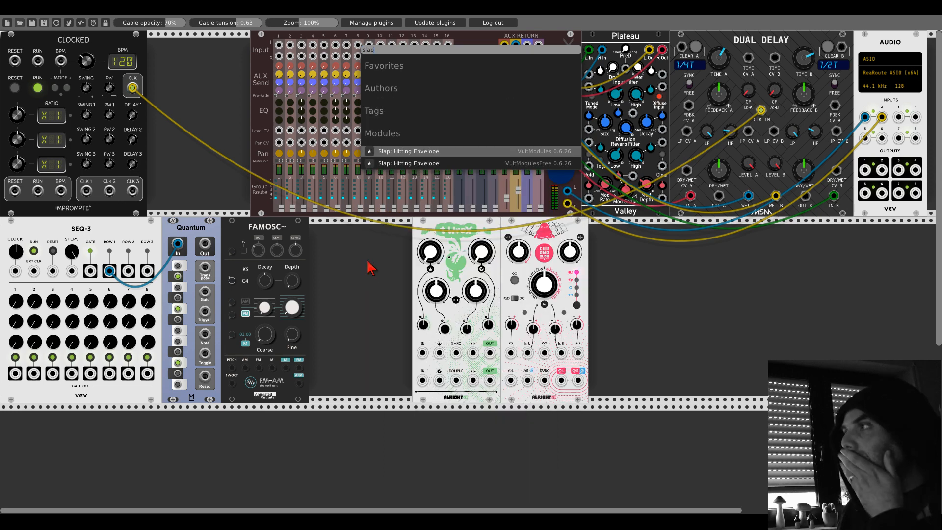
{"action": "key", "text": "Return"}
{"action": "left_click_drag", "start_coordinate": [372, 242], "coordinate": [355, 242]}
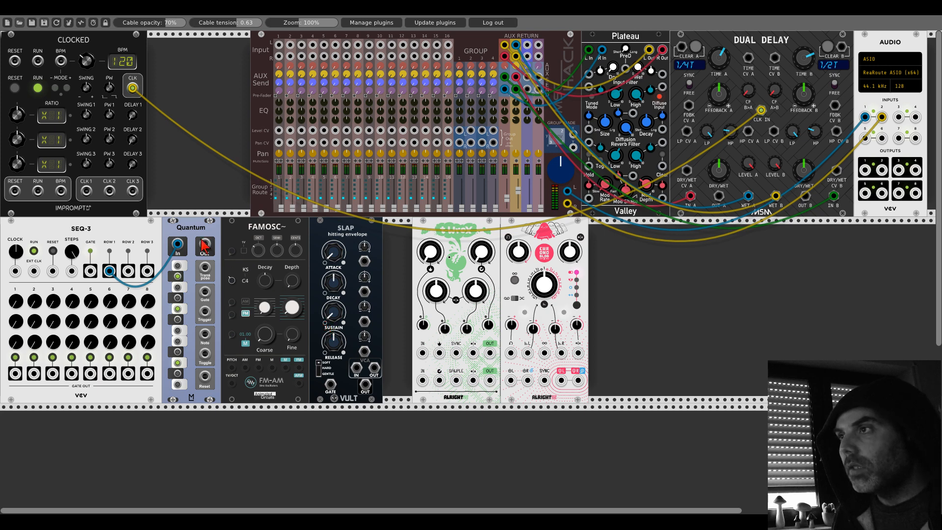
- Patch Quantum's Out into Famosc's 1V/OCT input and Famosc's main output into Slap's VCA IN
{"action": "left_click_drag", "start_coordinate": [205, 244], "coordinate": [231, 383]}
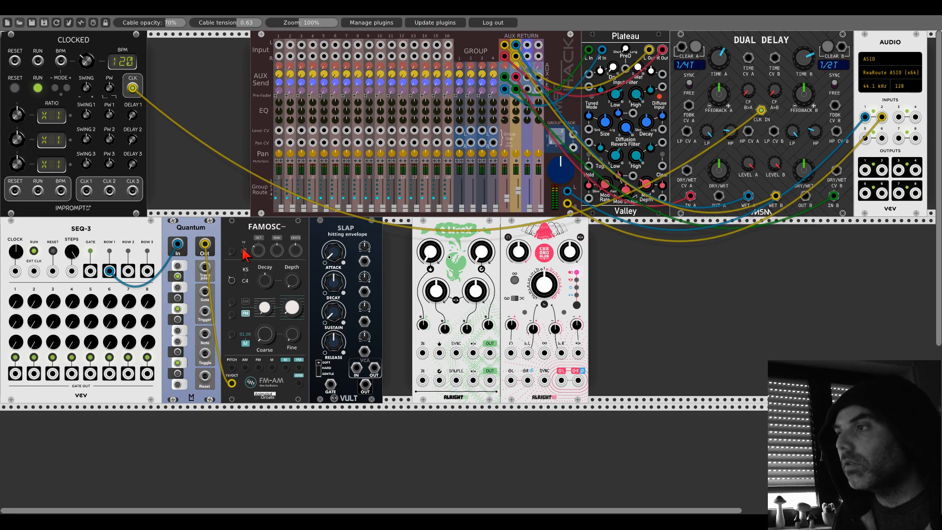
{"action": "left_click_drag", "start_coordinate": [299, 384], "coordinate": [356, 368]}
- Add the Fundamental Scope in the row below Slap and patch Famosc's main output into its X IN
{"action": "scroll", "coordinate": [338, 357], "scroll_direction": "down", "scroll_amount": 5}
{"action": "right_click", "coordinate": [334, 368]}
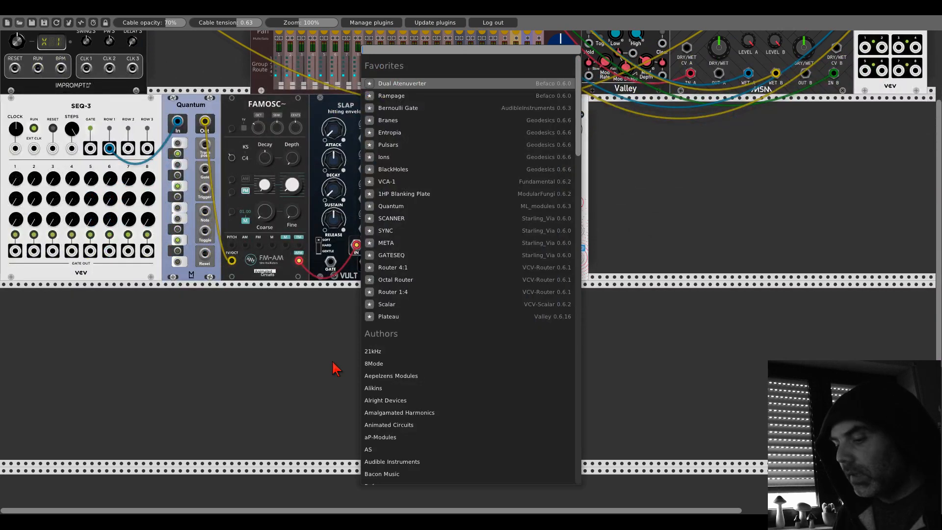
{"action": "type", "text": "scp"}
{"action": "key", "text": "BackSpace"}
{"action": "key", "text": "BackSpace"}
{"action": "key", "text": "BackSpace"}
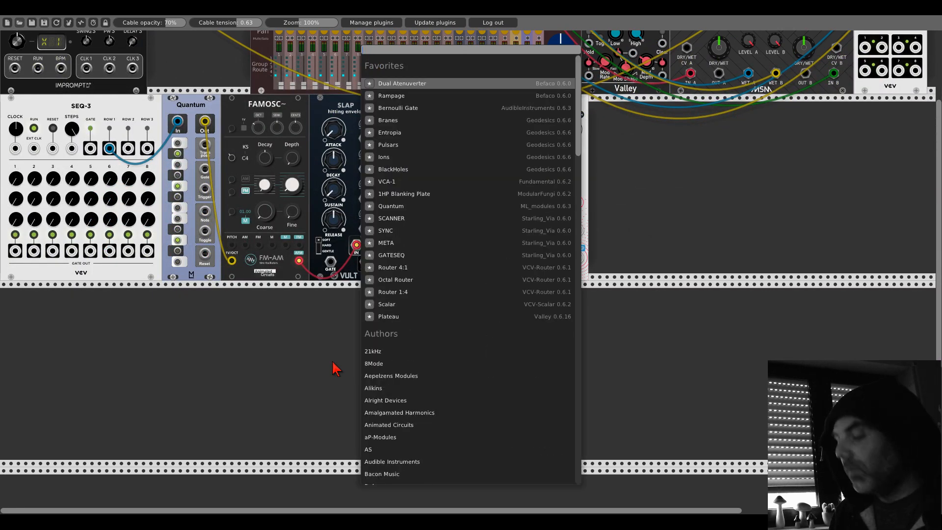
{"action": "type", "text": "scope"}
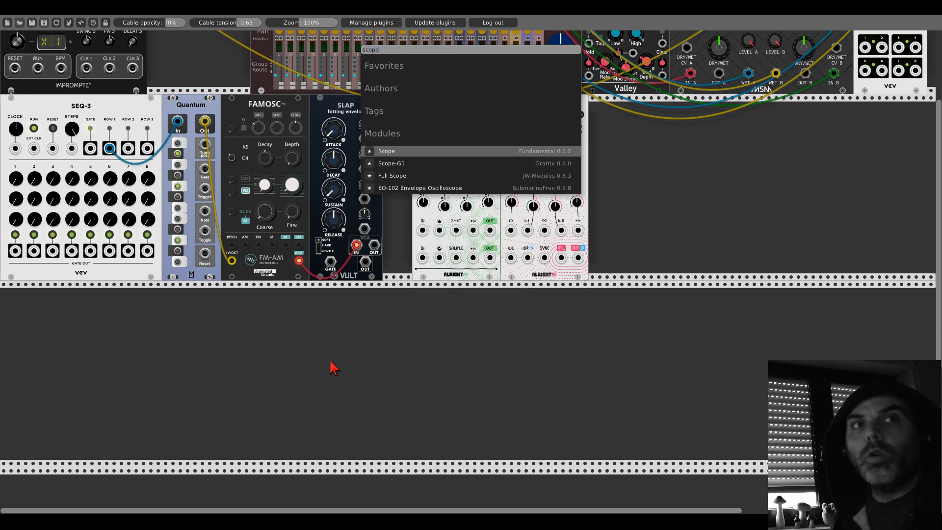
{"action": "left_click", "coordinate": [417, 152]}
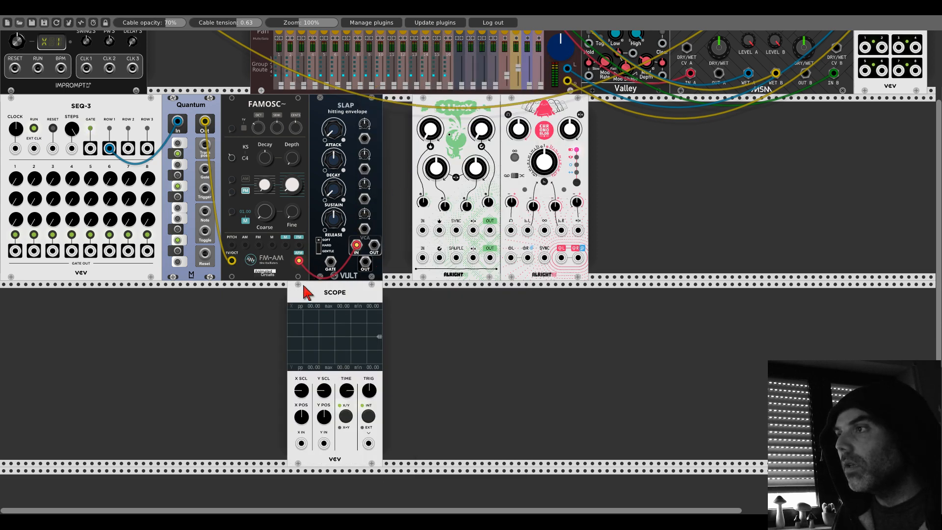
{"action": "left_click_drag", "start_coordinate": [302, 444], "coordinate": [298, 261]}
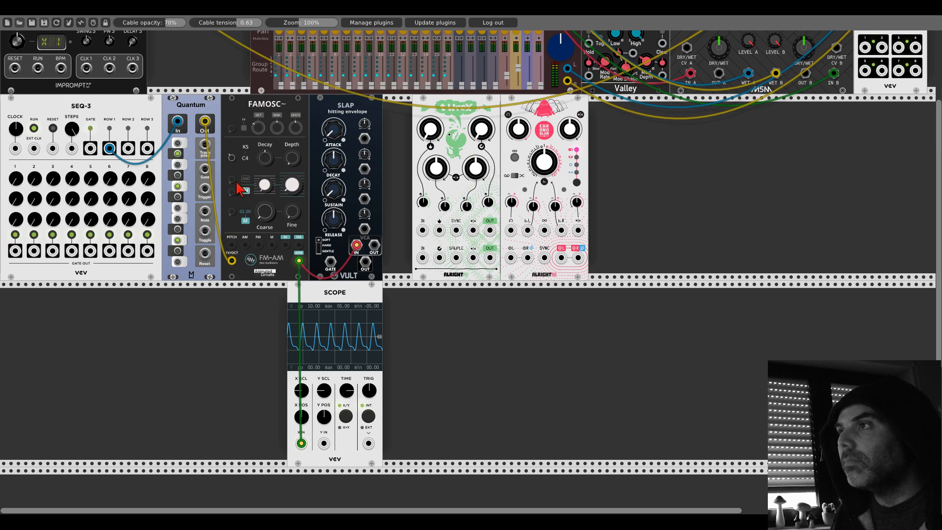
- Enable AM on Famosc, then shape its tone with both white waveform knobs and a Coarse ratio of 02.00
{"action": "left_click", "coordinate": [245, 179]}
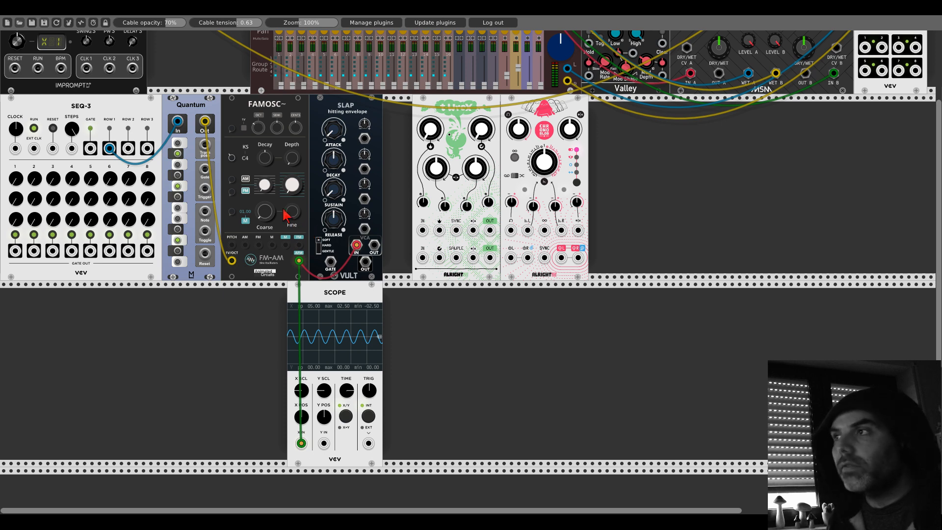
{"action": "left_click_drag", "start_coordinate": [261, 185], "coordinate": [262, 181]}
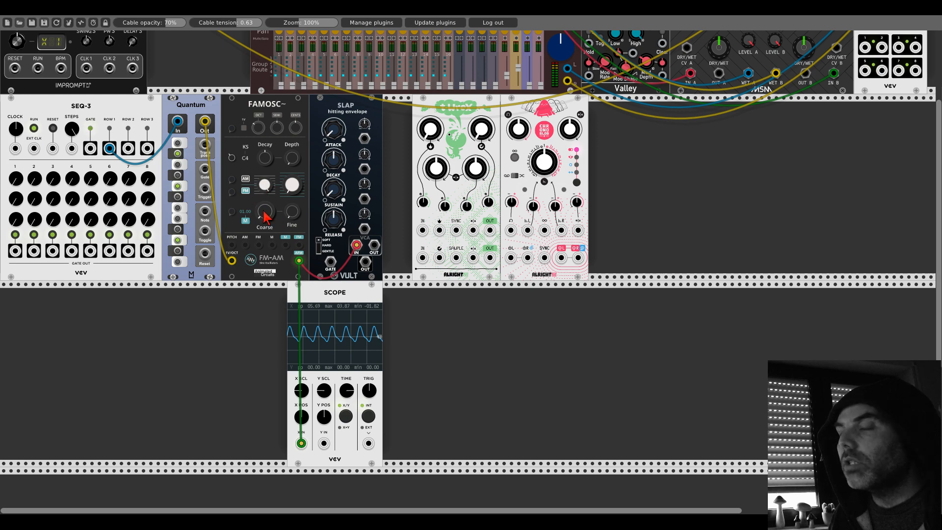
{"action": "left_click_drag", "start_coordinate": [264, 216], "coordinate": [264, 211]}
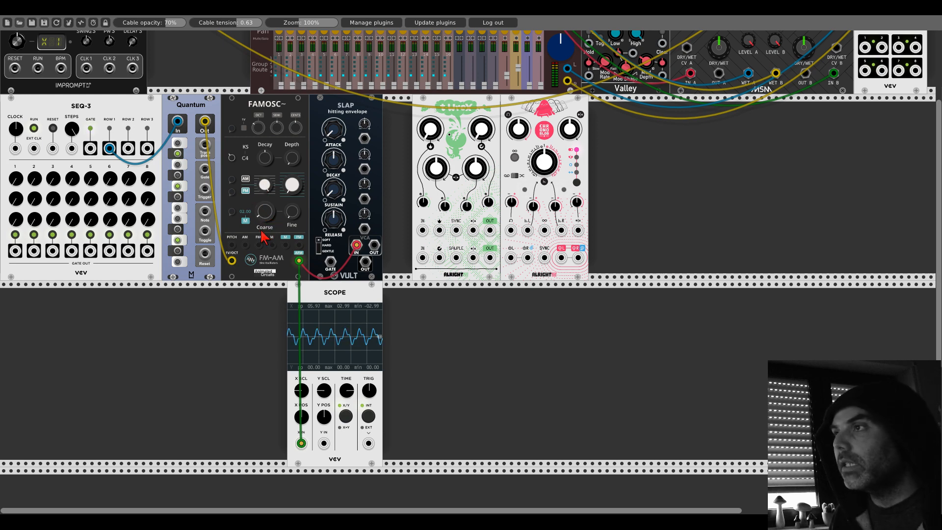
{"action": "left_click_drag", "start_coordinate": [292, 189], "coordinate": [285, 191]}
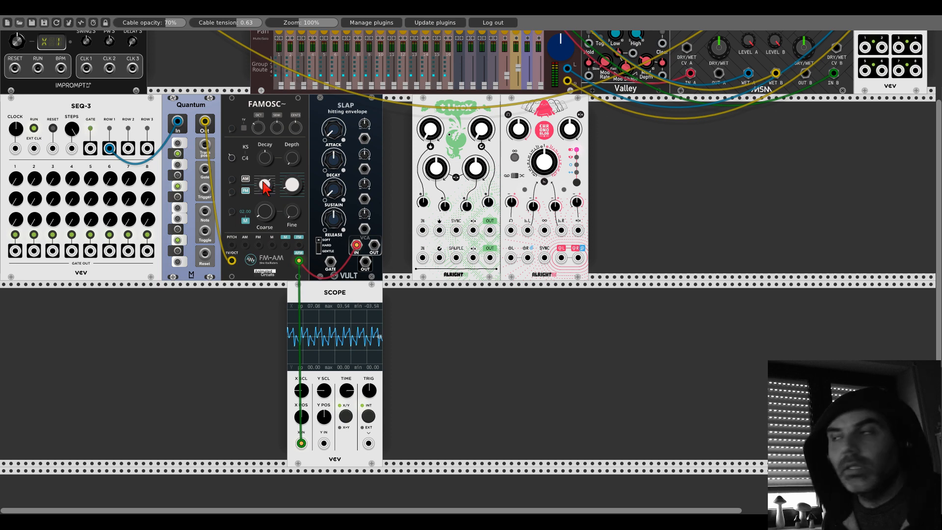
- Patch Slap's VCA OUT into the left input of mixer channel 1
{"action": "left_click_drag", "start_coordinate": [374, 245], "coordinate": [279, 45]}
{"action": "scroll", "coordinate": [366, 238], "scroll_direction": "up", "scroll_amount": 5}
{"action": "scroll", "coordinate": [339, 275], "scroll_direction": "down", "scroll_amount": 3}
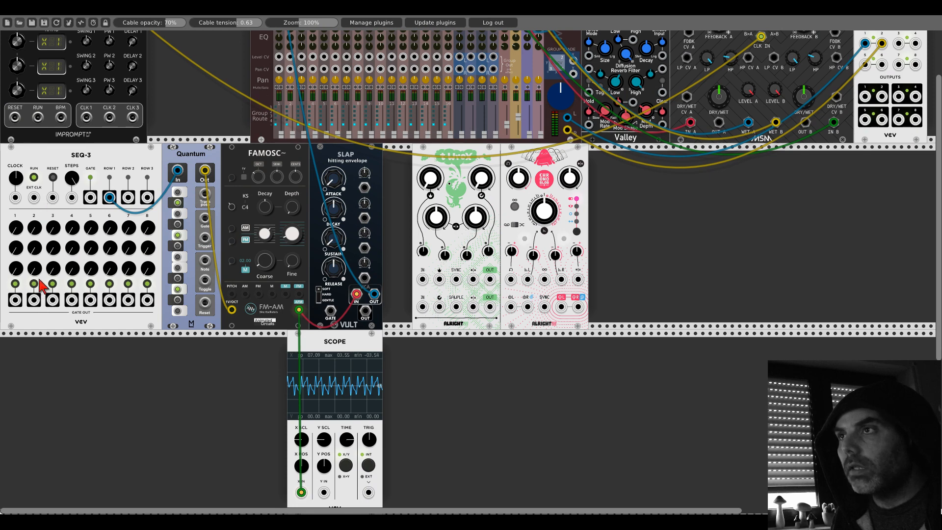
- Set Clocked's first ratio to x2 and its tempo to 130 BPM, with CLK 1 patched into SEQ-3's EXT CLK
{"action": "scroll", "coordinate": [49, 283], "scroll_direction": "up", "scroll_amount": 3}
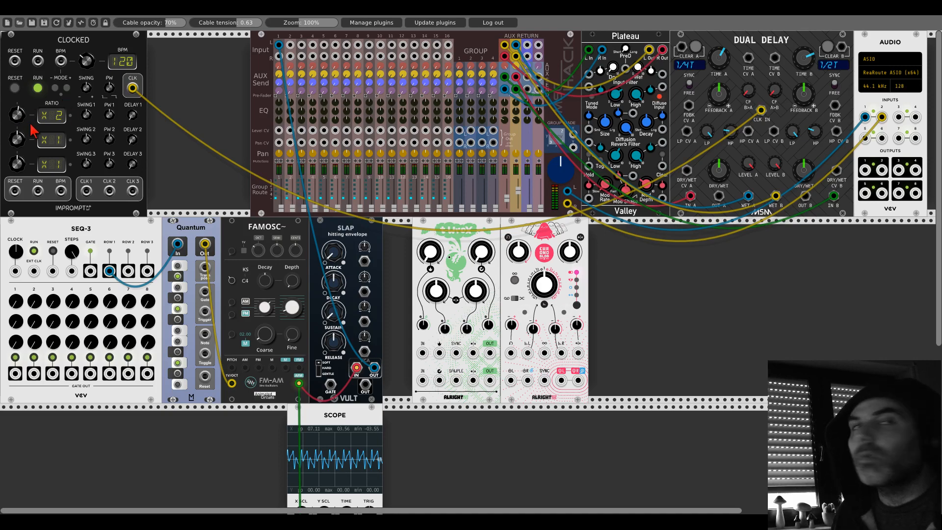
{"action": "left_click_drag", "start_coordinate": [86, 190], "coordinate": [34, 271]}
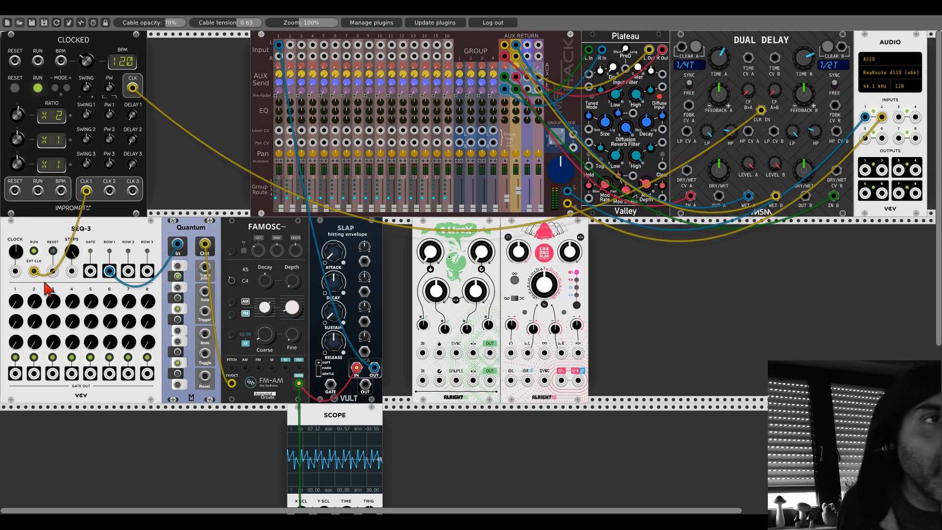
{"action": "left_click_drag", "start_coordinate": [87, 61], "coordinate": [87, 55]}
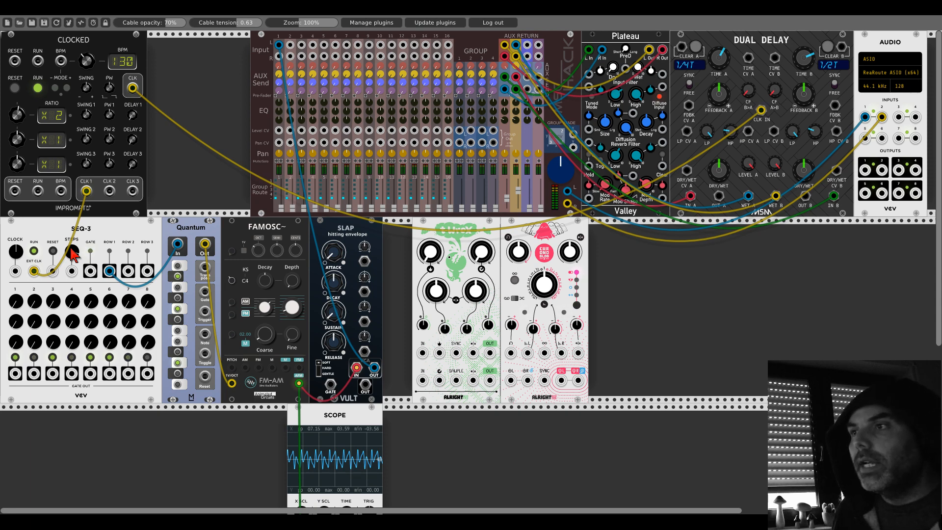
- Patch SEQ-3's GATE output into Slap's GATE input
{"action": "left_click_drag", "start_coordinate": [90, 271], "coordinate": [234, 340]}
{"action": "left_click_drag", "start_coordinate": [300, 367], "coordinate": [332, 385]}
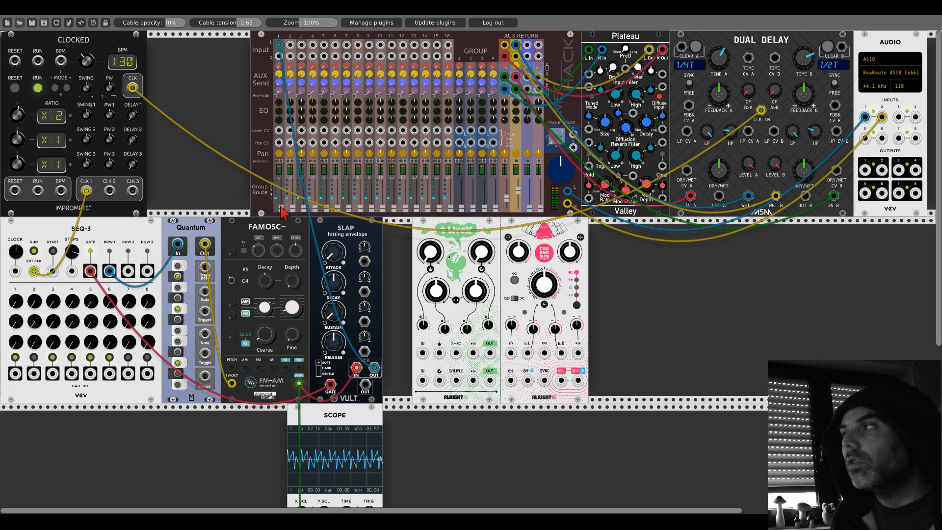
- Raise the mixer's channel 1 fader and master level, keeping the mixer module in its place beside Plateau
{"action": "left_click_drag", "start_coordinate": [282, 209], "coordinate": [282, 200]}
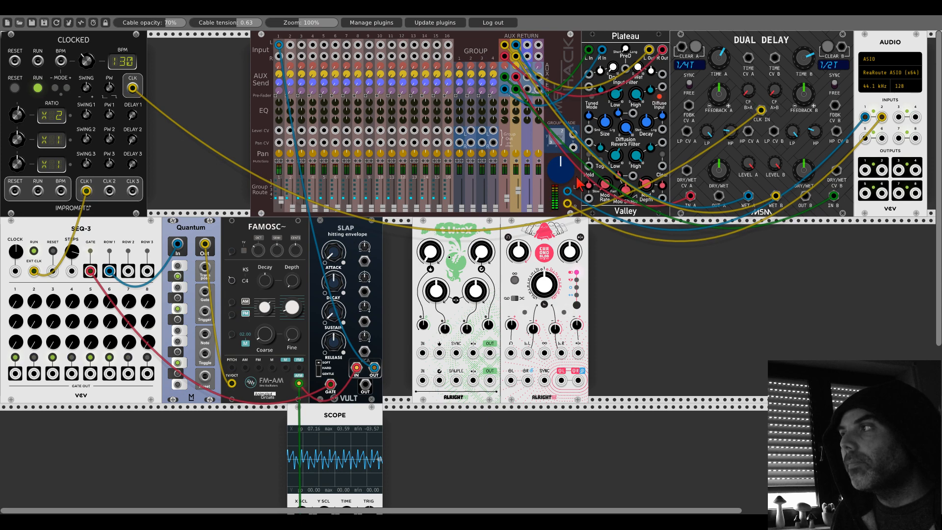
{"action": "left_click_drag", "start_coordinate": [575, 178], "coordinate": [562, 135]}
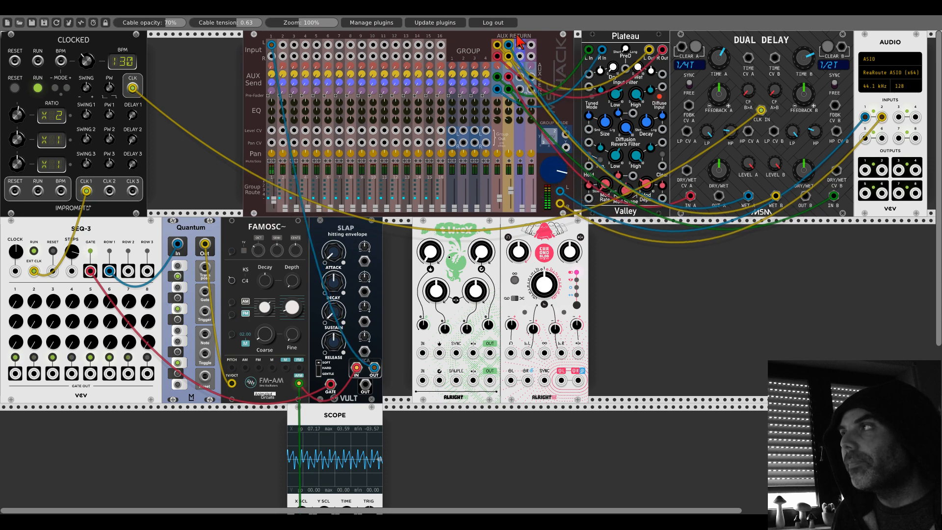
{"action": "left_click_drag", "start_coordinate": [516, 35], "coordinate": [524, 35]}
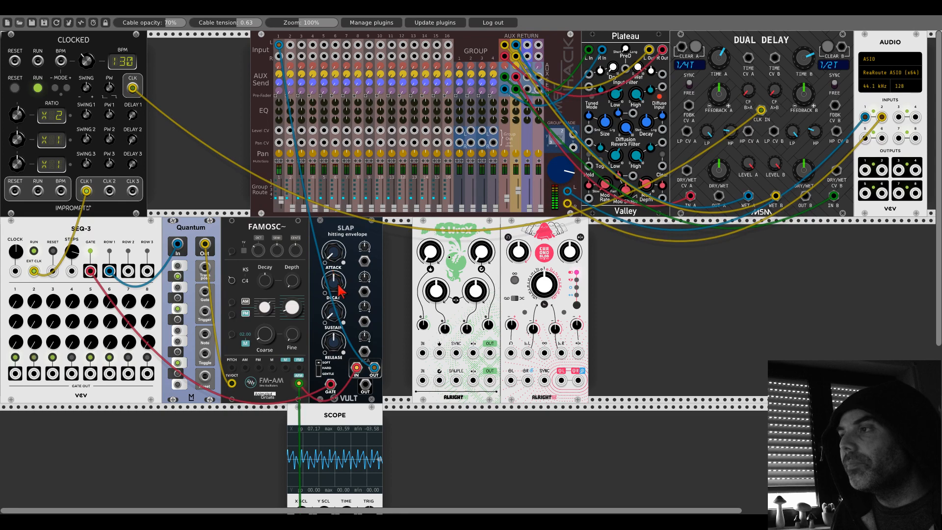
- Lower the decay on the Slap envelope
{"action": "left_click_drag", "start_coordinate": [336, 283], "coordinate": [336, 308]}
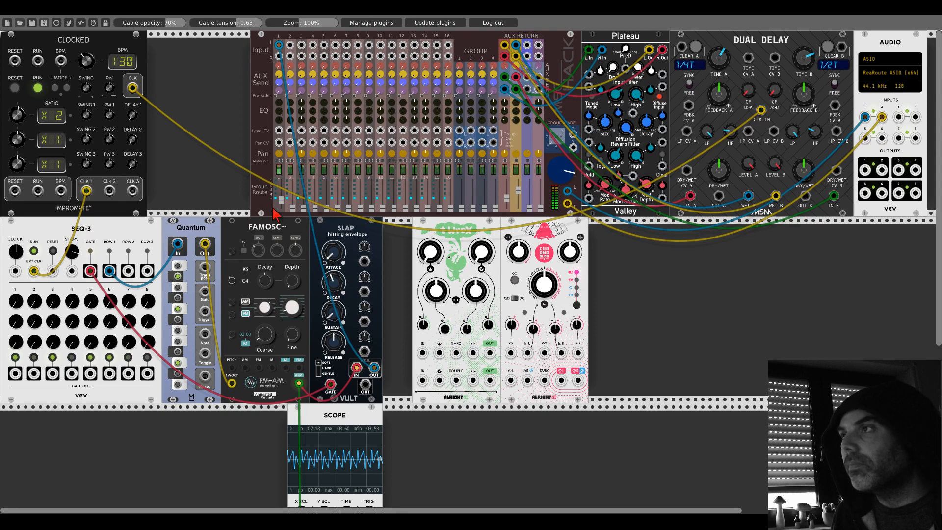
- Raise the mixer's channel 1 fader slightly
{"action": "left_click_drag", "start_coordinate": [280, 201], "coordinate": [280, 197]}
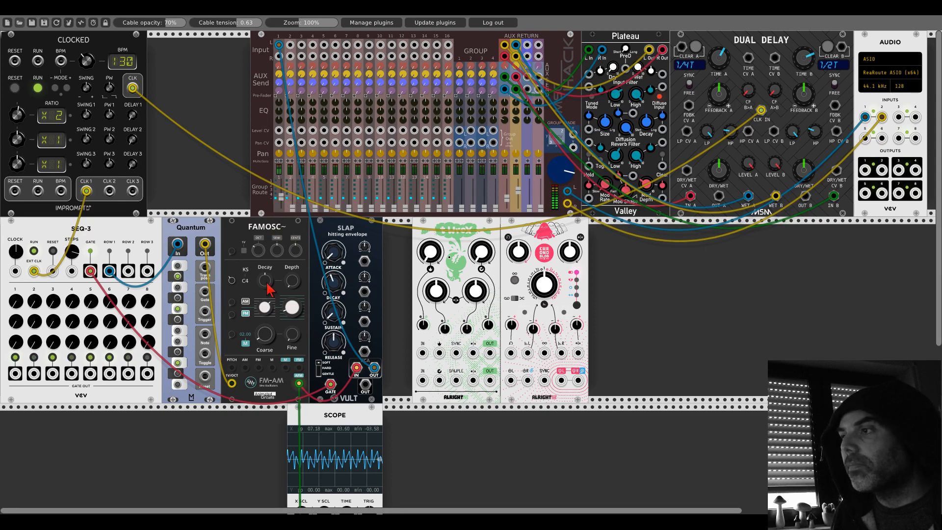
{"action": "scroll", "coordinate": [272, 346], "scroll_direction": "down", "scroll_amount": 3}
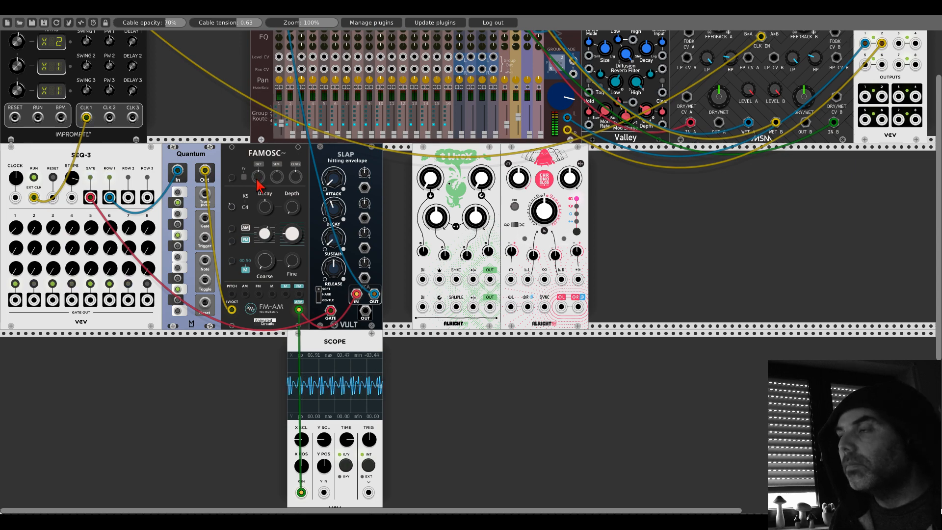
{"action": "scroll", "coordinate": [297, 176], "scroll_direction": "up", "scroll_amount": 3}
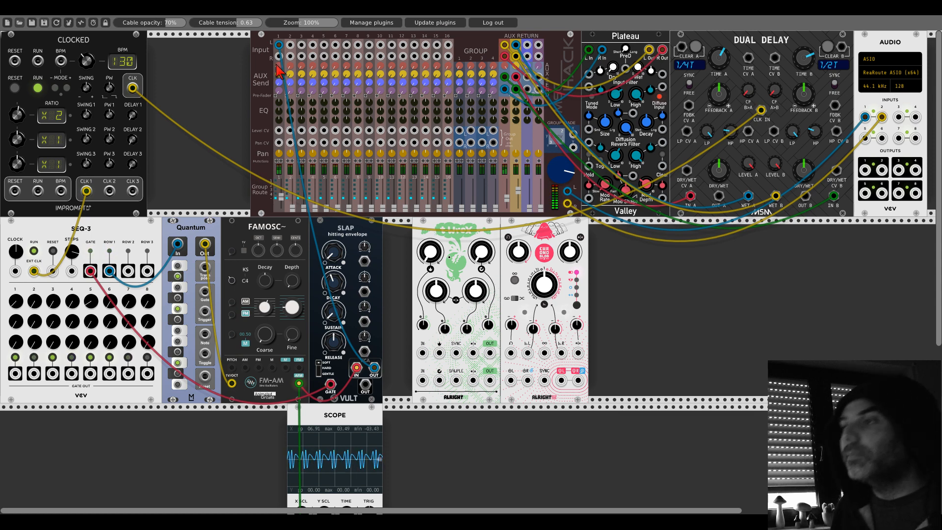
- Delete the Scope module below the Famosc and Slap row
{"action": "scroll", "coordinate": [229, 162], "scroll_direction": "down", "scroll_amount": 3}
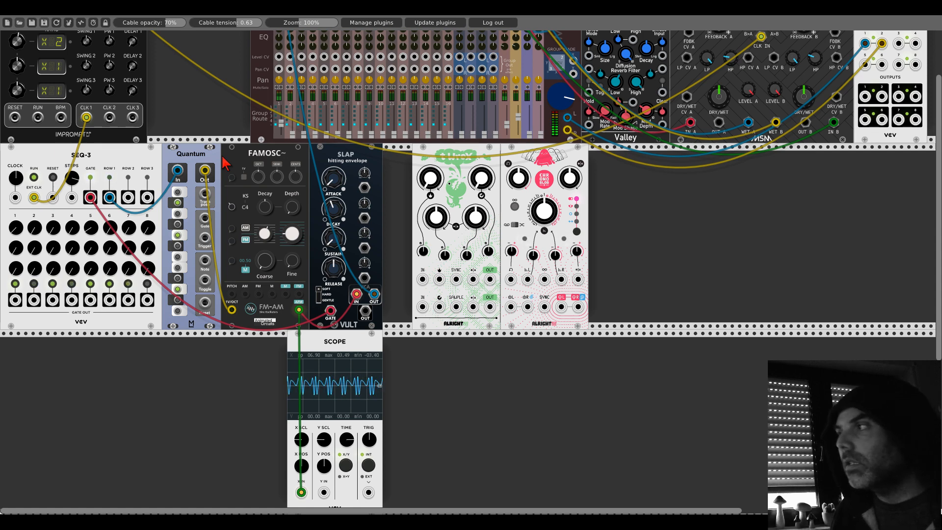
{"action": "right_click", "coordinate": [318, 343]}
{"action": "left_click", "coordinate": [330, 440]}
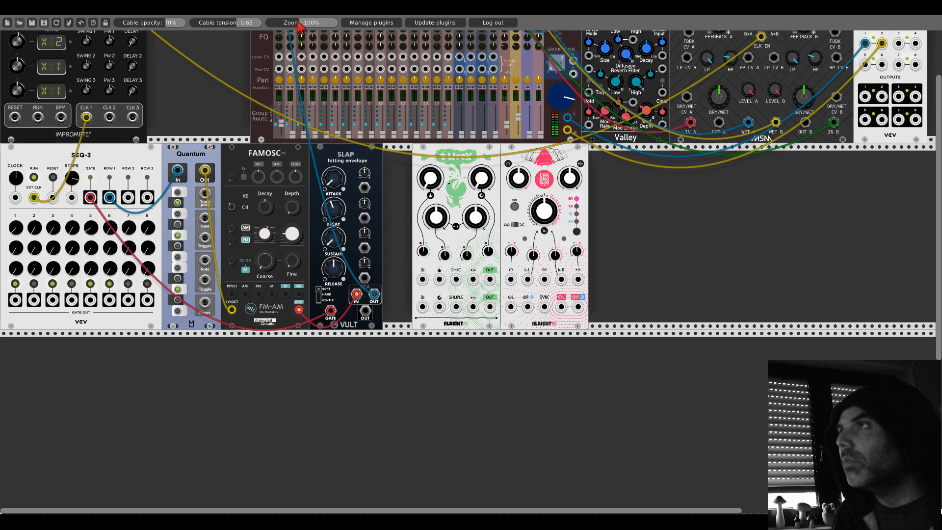
- Place T-Wrex directly beside Slap and move Chronoblob away from it, leaving an empty gap between the two effects
{"action": "left_click_drag", "start_coordinate": [297, 21], "coordinate": [320, 20]}
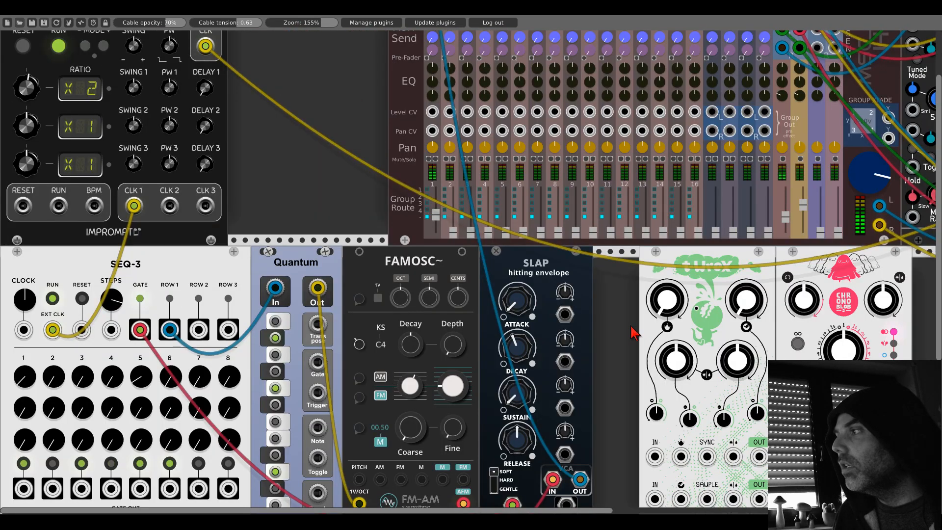
{"action": "left_click_drag", "start_coordinate": [625, 325], "coordinate": [555, 175]}
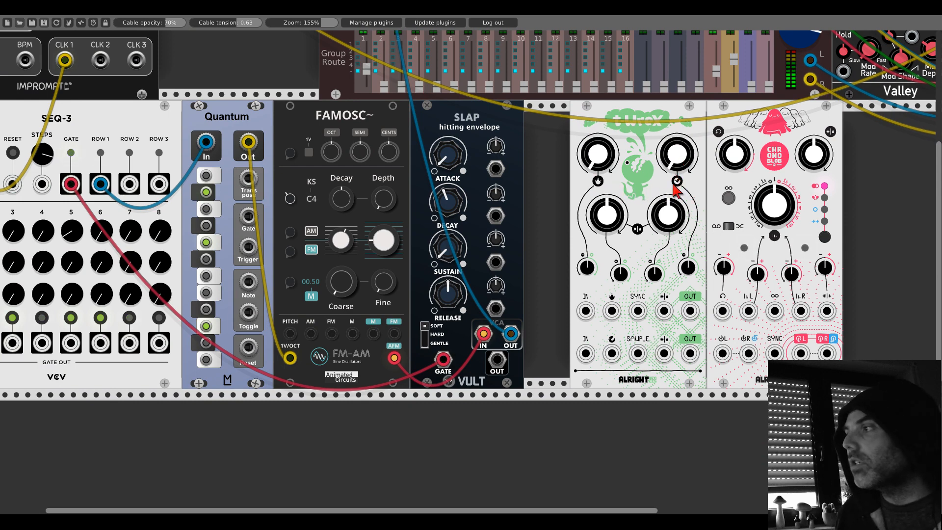
{"action": "left_click_drag", "start_coordinate": [705, 117], "coordinate": [784, 114]}
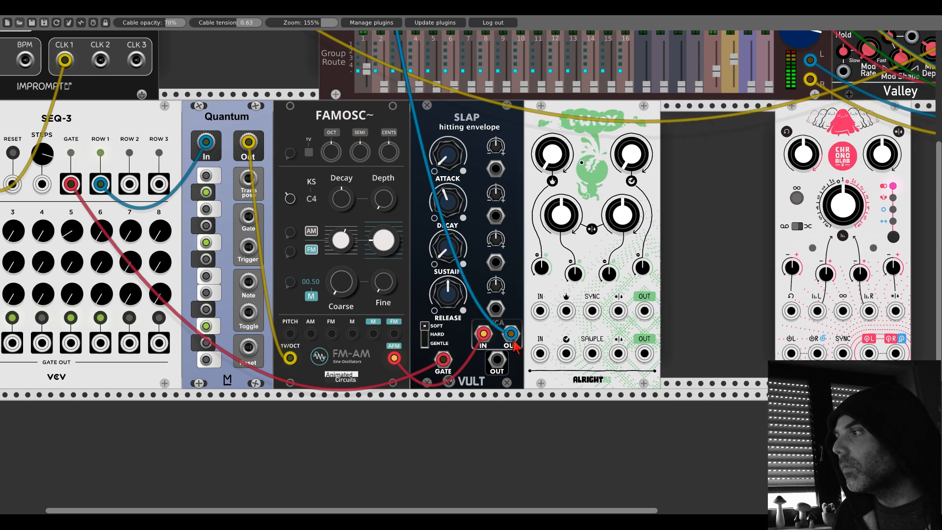
- Patch Slap's VCA OUT into T-Wrex's upper IN and T-Wrex's lower OUT into the left input of mixer channel 1
{"action": "left_click_drag", "start_coordinate": [511, 334], "coordinate": [540, 311]}
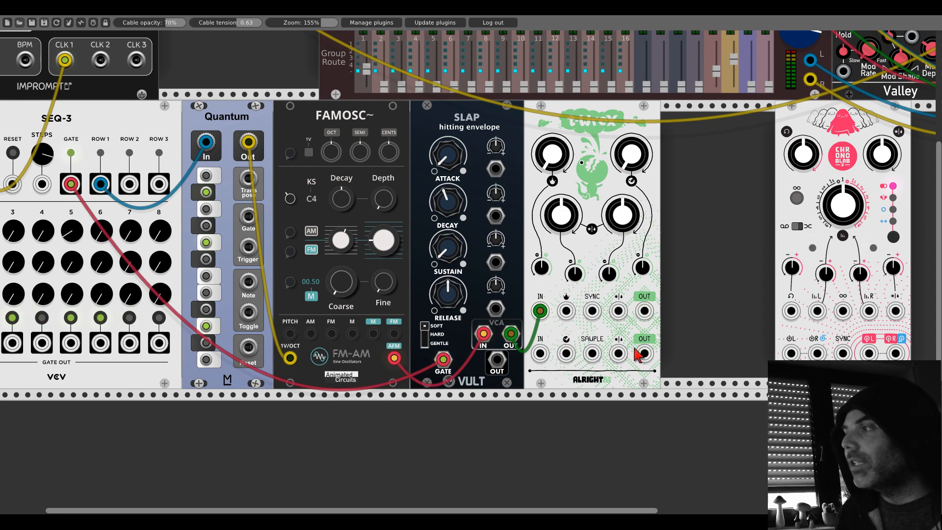
{"action": "left_click_drag", "start_coordinate": [644, 354], "coordinate": [363, 54]}
{"action": "scroll", "coordinate": [647, 358], "scroll_direction": "up", "scroll_amount": 9}
{"action": "scroll", "coordinate": [579, 256], "scroll_direction": "down", "scroll_amount": 4}
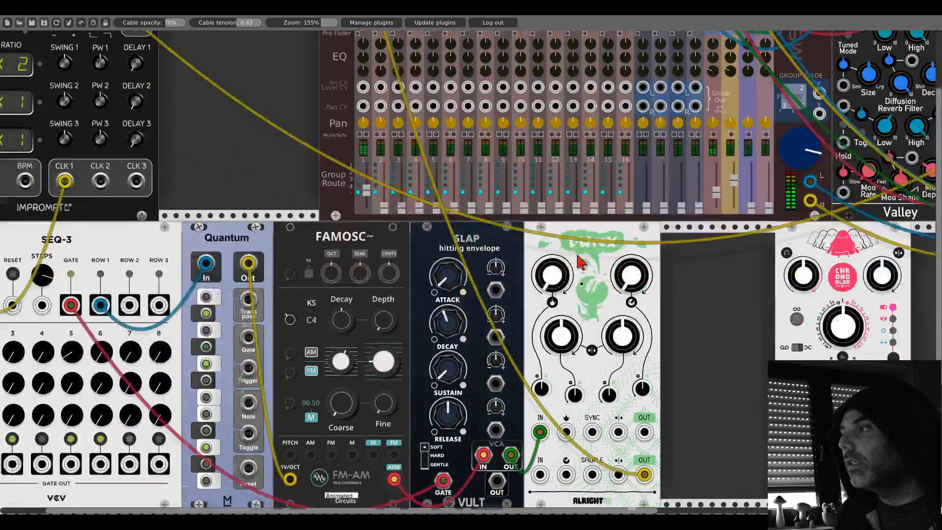
{"action": "scroll", "coordinate": [580, 261], "scroll_direction": "down", "scroll_amount": 3}
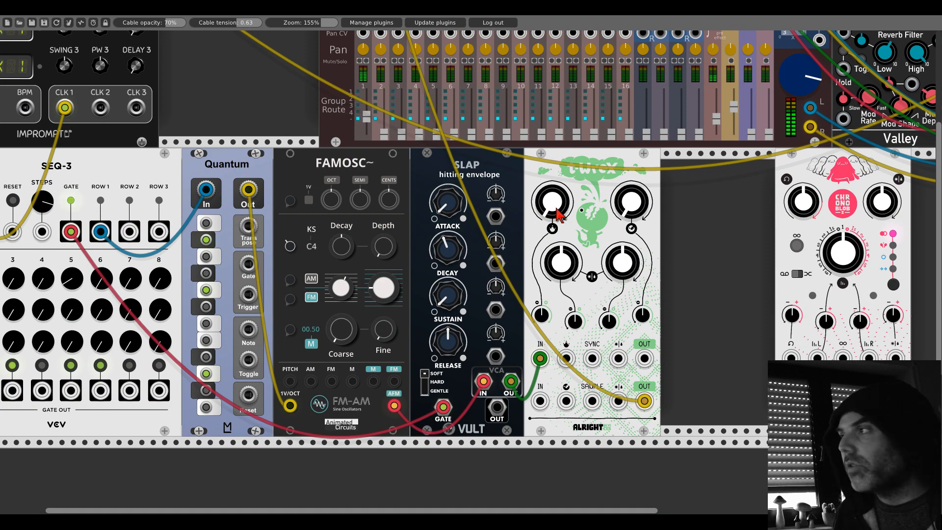
- Sweep T-Wrex's upper-left knob up and down to try out its effect on the voice
{"action": "left_click_drag", "start_coordinate": [557, 208], "coordinate": [556, 152]}
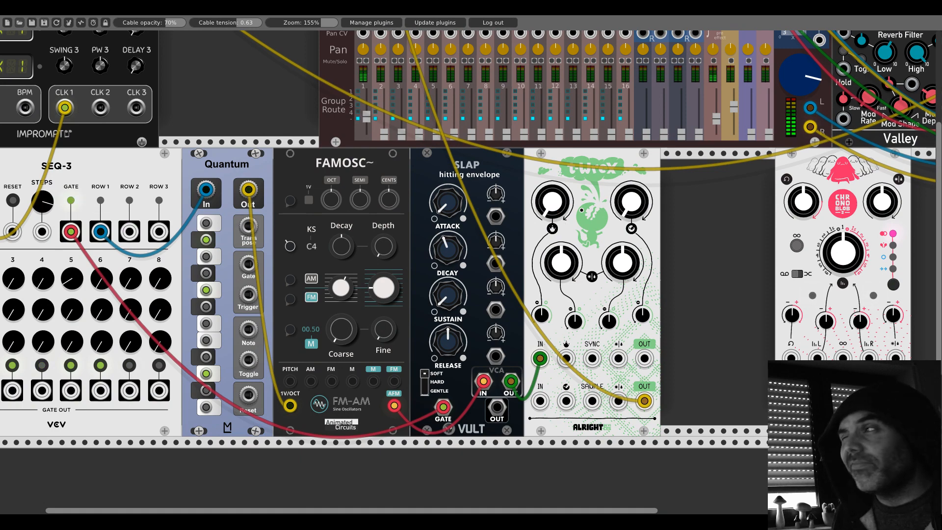
{"action": "left_click_drag", "start_coordinate": [557, 208], "coordinate": [556, 265]}
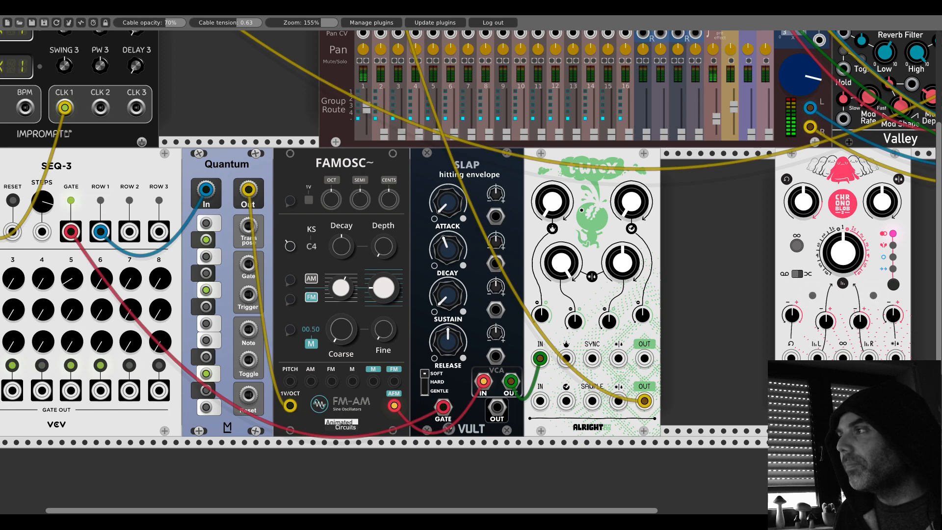
{"action": "left_click_drag", "start_coordinate": [552, 201], "coordinate": [552, 150]}
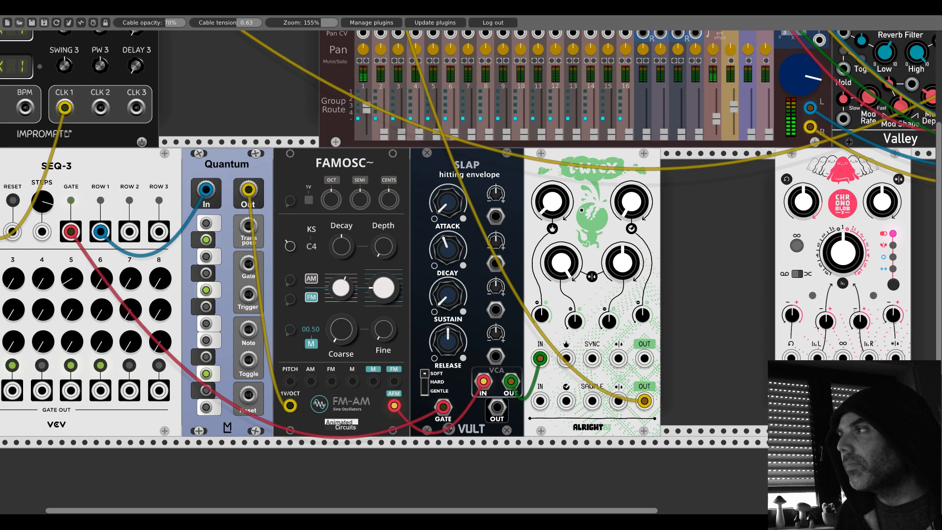
{"action": "left_click_drag", "start_coordinate": [552, 202], "coordinate": [552, 172]}
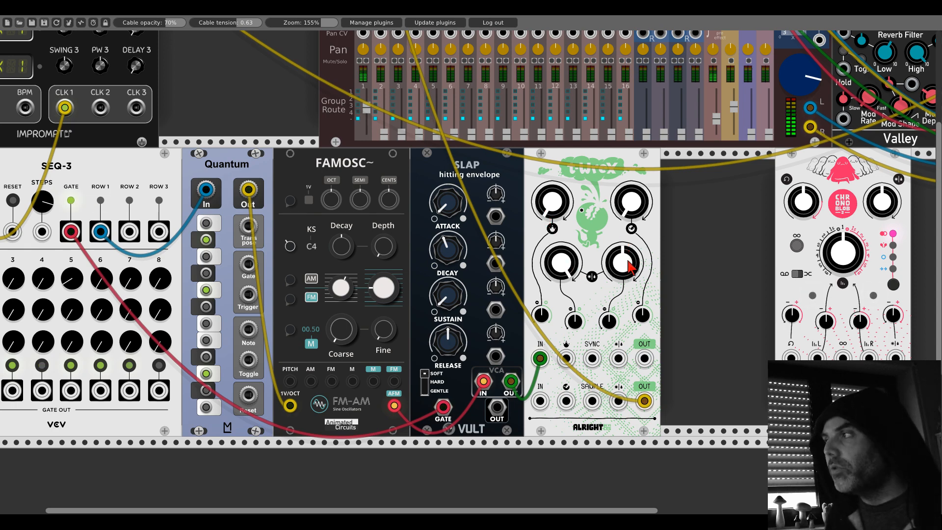
- Adjust T-Wrex's upper-right knob and raise the mixer's master level slightly
{"action": "left_click_drag", "start_coordinate": [631, 224], "coordinate": [631, 209]}
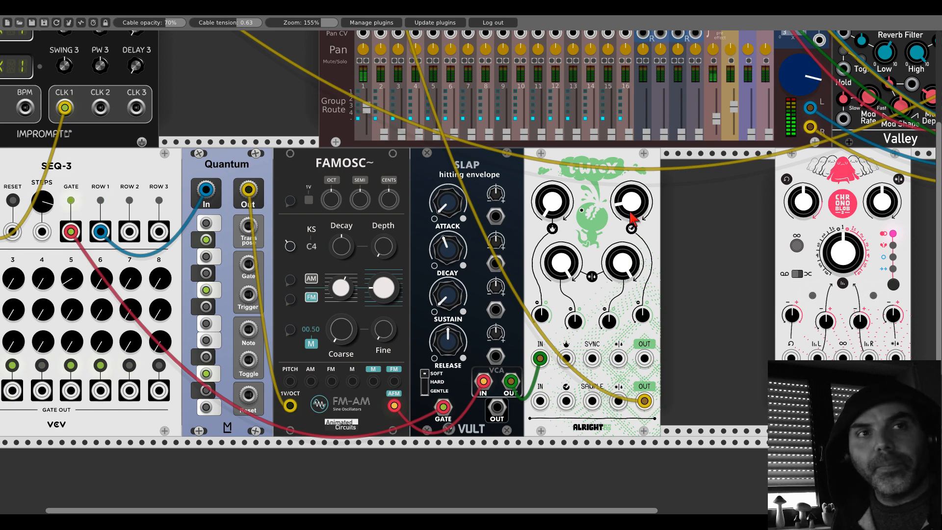
{"action": "scroll", "coordinate": [632, 218], "scroll_direction": "up", "scroll_amount": 5}
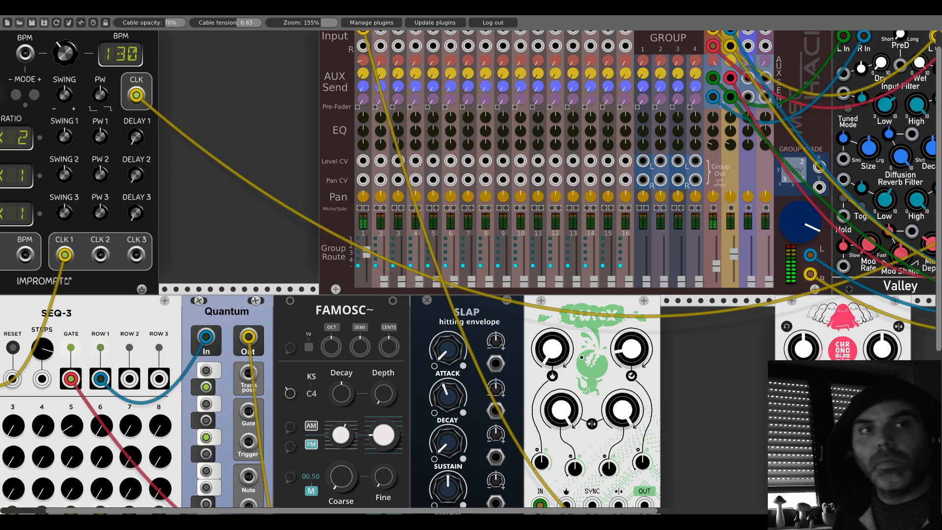
{"action": "scroll", "coordinate": [645, 199], "scroll_direction": "down", "scroll_amount": 6}
{"action": "left_click_drag", "start_coordinate": [642, 195], "coordinate": [642, 184]}
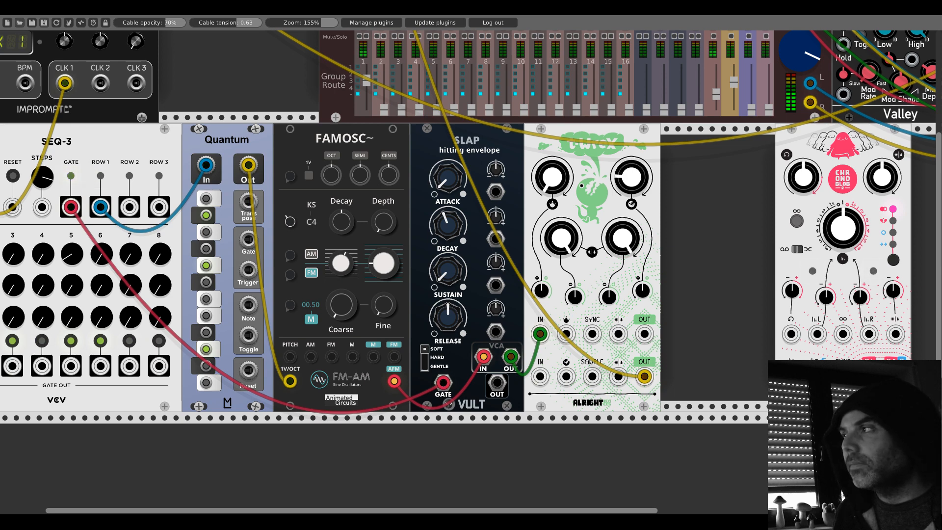
{"action": "left_click_drag", "start_coordinate": [637, 184], "coordinate": [637, 215]}
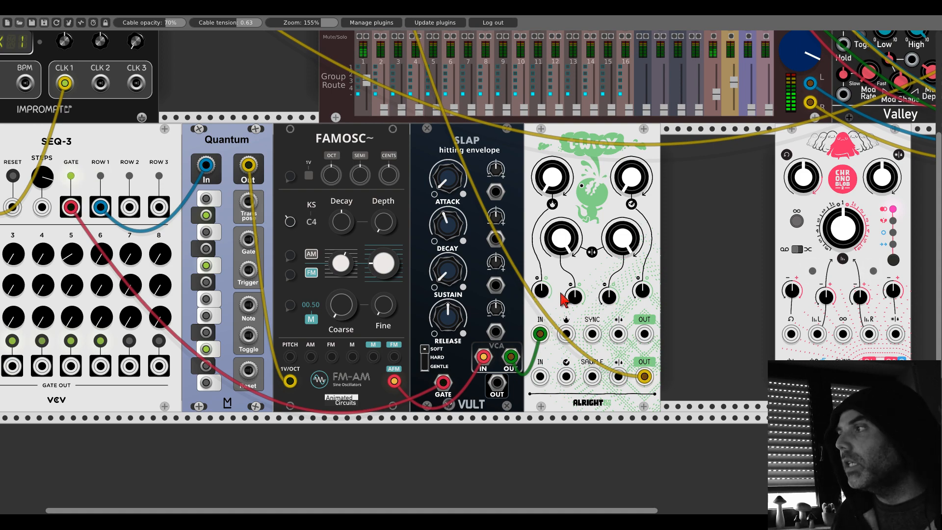
- Add a Geodesics Branes module directly beside Clocked and switch its panel theme to the Dark matter edition
{"action": "scroll", "coordinate": [270, 156], "scroll_direction": "up", "scroll_amount": 5}
{"action": "right_click", "coordinate": [270, 156]}
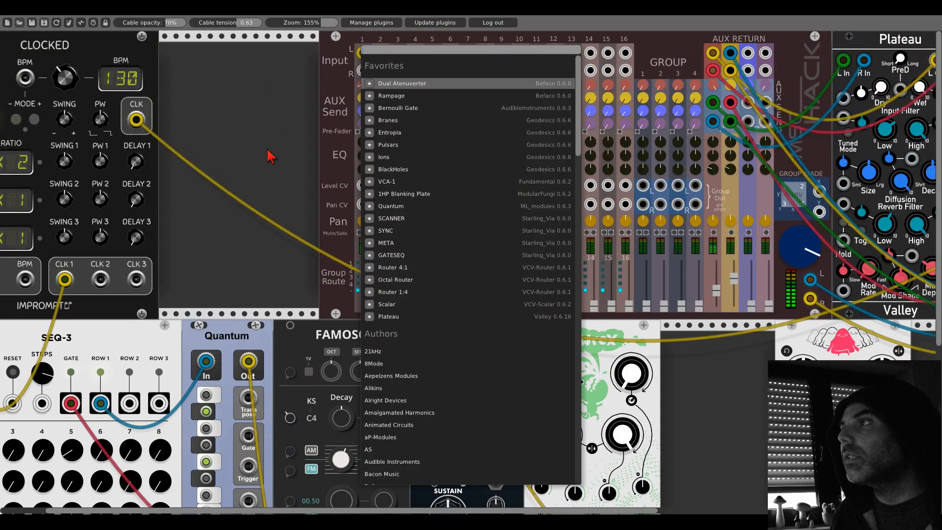
{"action": "left_click", "coordinate": [389, 120]}
{"action": "right_click", "coordinate": [249, 56]}
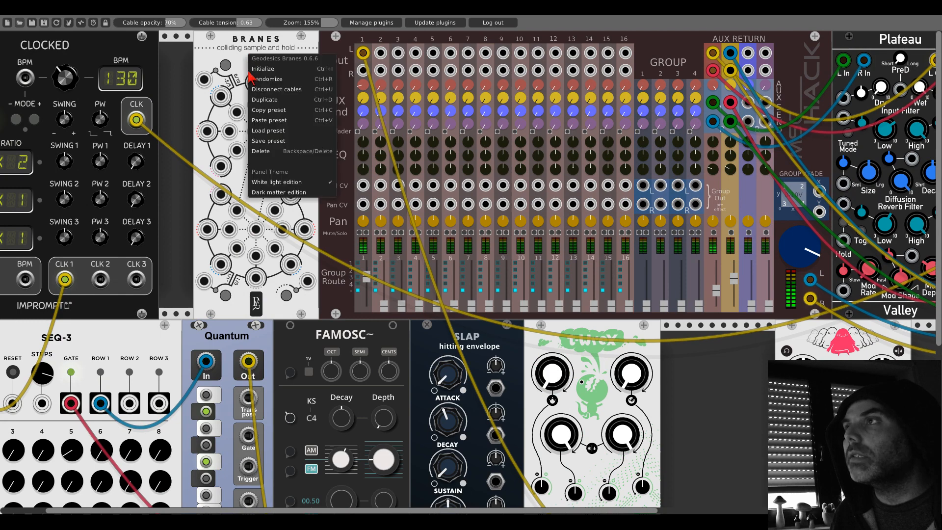
{"action": "left_click", "coordinate": [278, 192]}
{"action": "left_click_drag", "start_coordinate": [251, 83], "coordinate": [217, 84]}
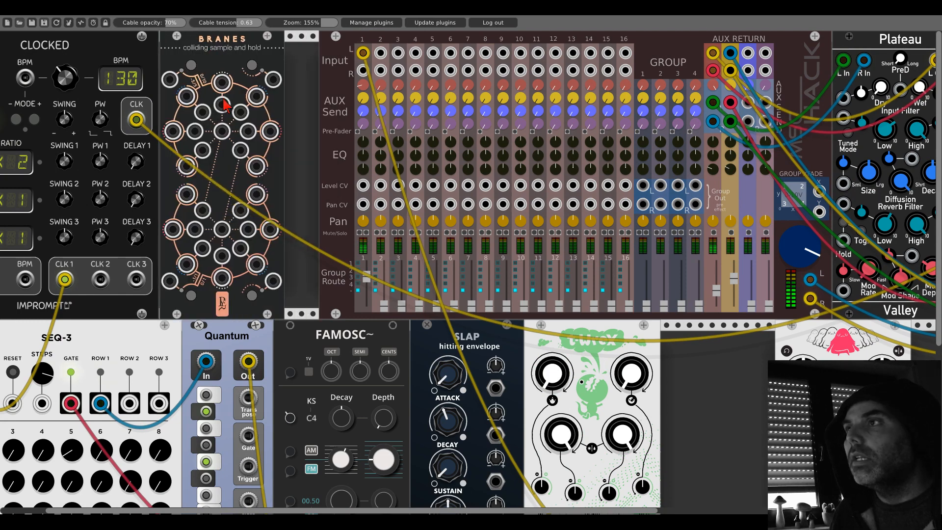
- Patch Clocked's CLK 2 into the centre jack of Branes' upper section and set Clocked's second ratio to x4
{"action": "scroll", "coordinate": [226, 105], "scroll_direction": "left", "scroll_amount": 3}
{"action": "left_click_drag", "start_coordinate": [290, 131], "coordinate": [169, 280]}
{"action": "left_click_drag", "start_coordinate": [32, 210], "coordinate": [32, 191]}
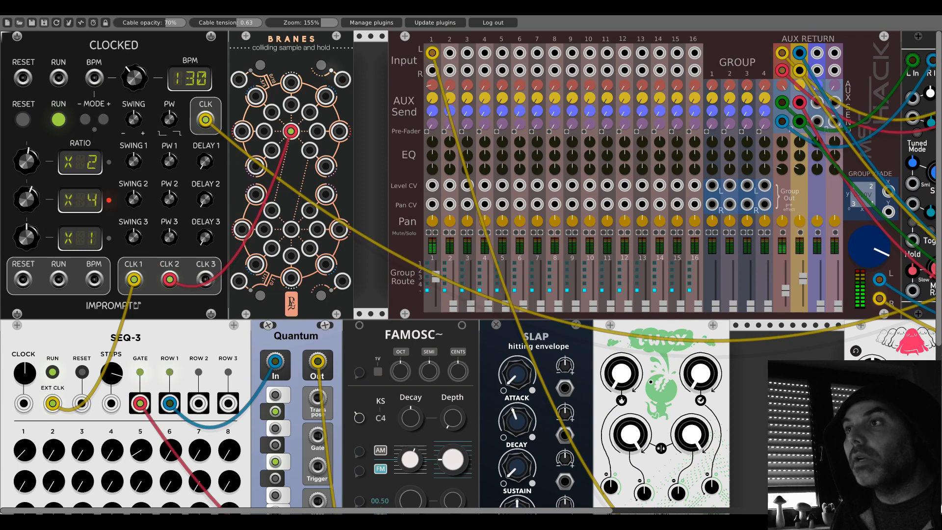
- Patch two upper Branes outputs into the CV inputs for T-Wrex's two top knobs and open T-Wrex's outer attenuators
{"action": "scroll", "coordinate": [291, 87], "scroll_direction": "down", "scroll_amount": 6}
{"action": "left_click_drag", "start_coordinate": [291, 88], "coordinate": [635, 357]}
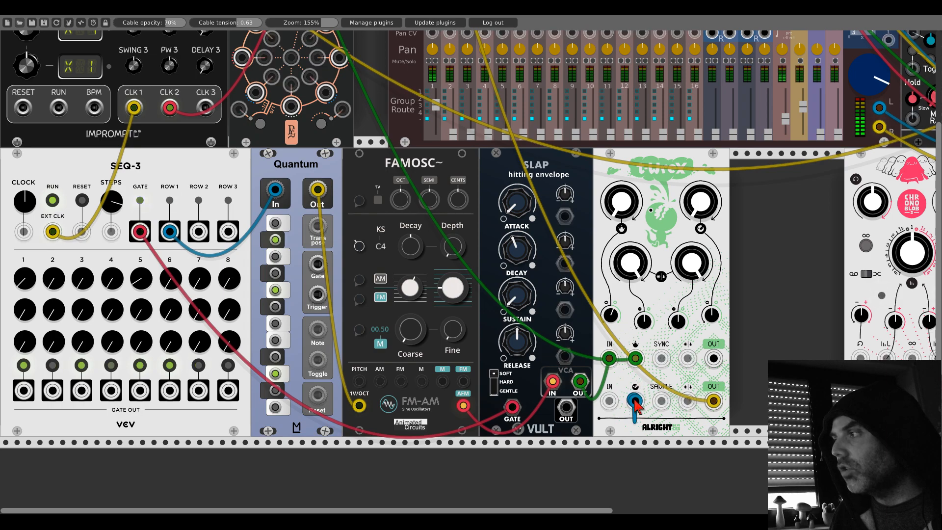
{"action": "scroll", "coordinate": [383, 151], "scroll_direction": "up", "scroll_amount": 7}
{"action": "scroll", "coordinate": [383, 151], "scroll_direction": "down", "scroll_amount": 6}
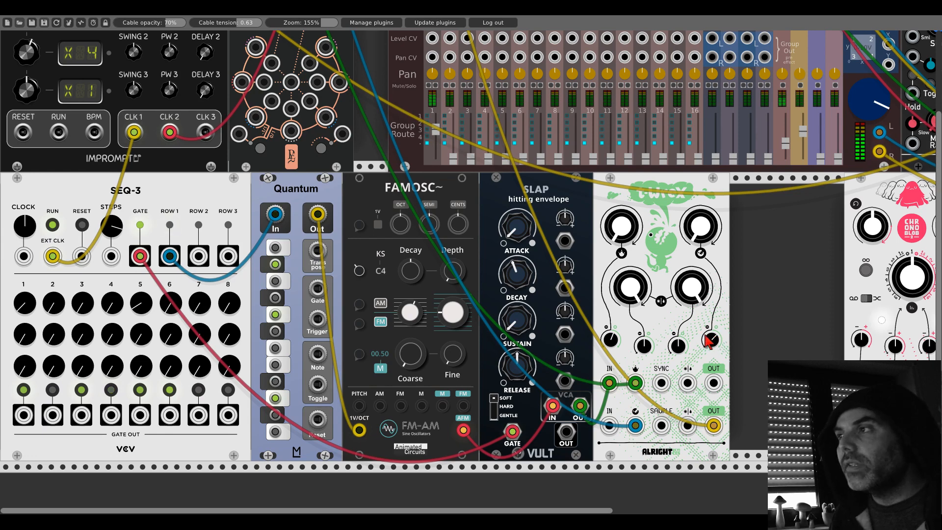
{"action": "scroll", "coordinate": [668, 314], "scroll_direction": "down", "scroll_amount": 3}
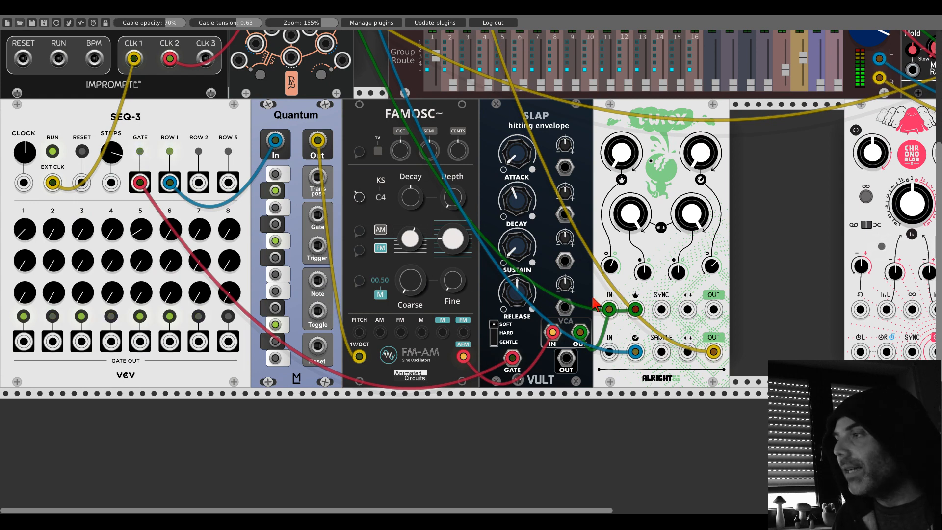
- Add an AS TinySawish oscillator directly beside T-Wrex and set its base frequency to C
{"action": "right_click", "coordinate": [735, 212]}
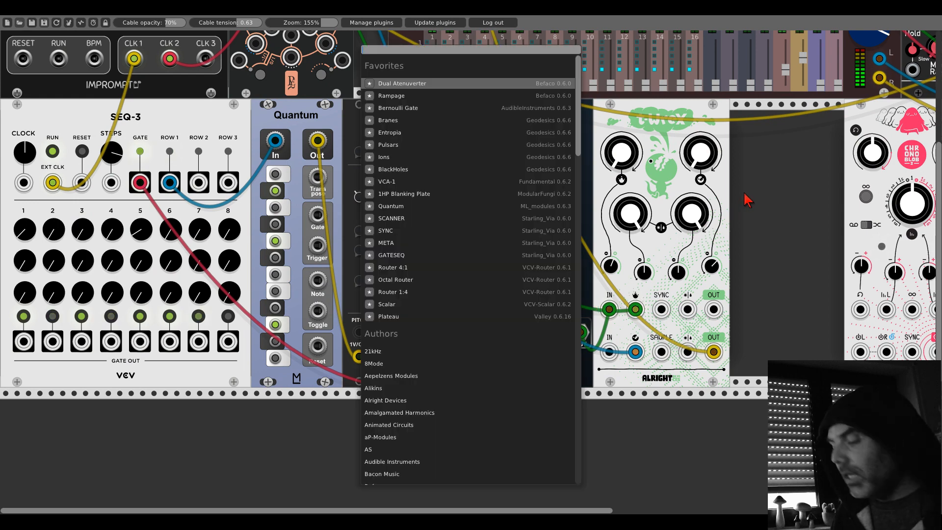
{"action": "left_click", "coordinate": [388, 449]}
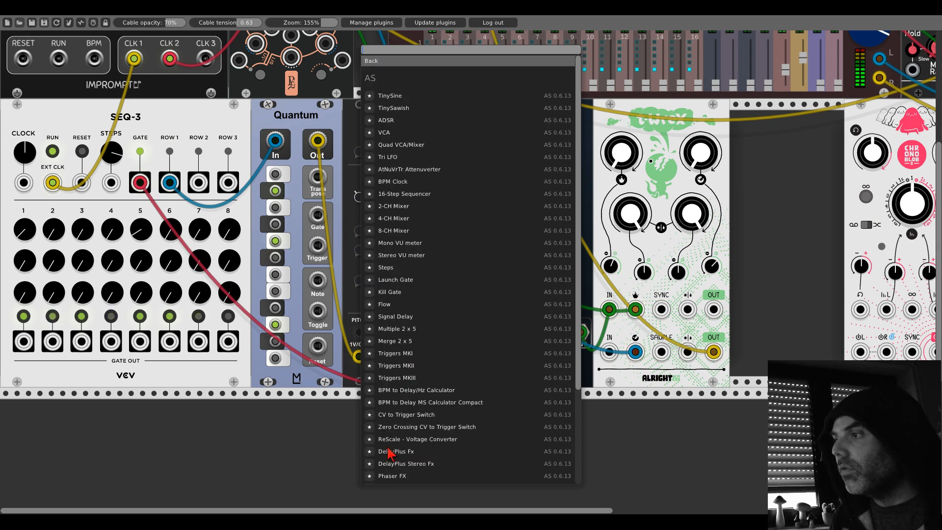
{"action": "left_click", "coordinate": [393, 108]}
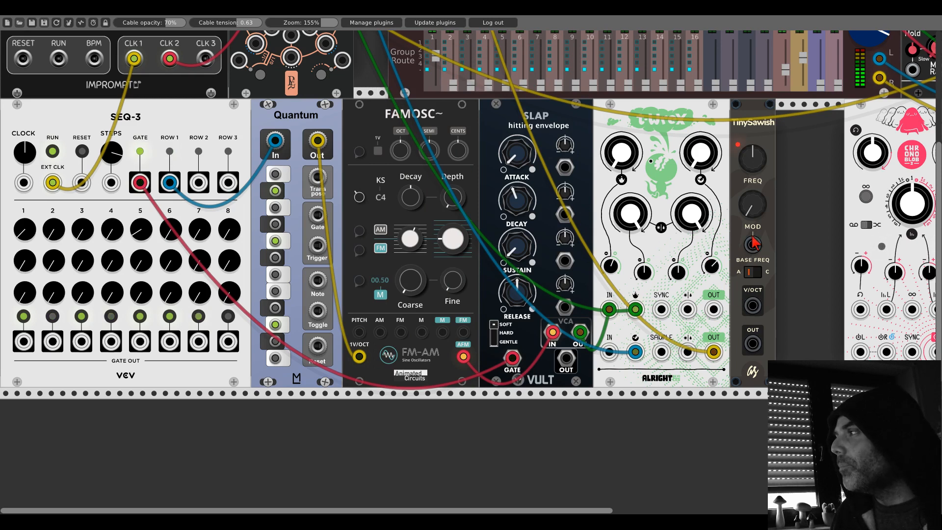
{"action": "left_click", "coordinate": [752, 274]}
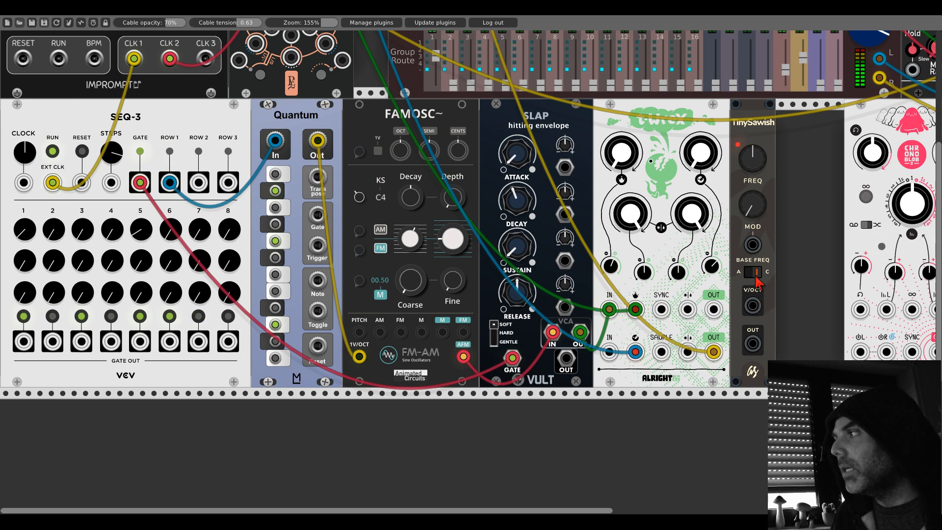
- Patch TinySawish's OUT into T-Wrex's SYNC input and turn up TinySawish's FREQ
{"action": "left_click_drag", "start_coordinate": [754, 345], "coordinate": [663, 309]}
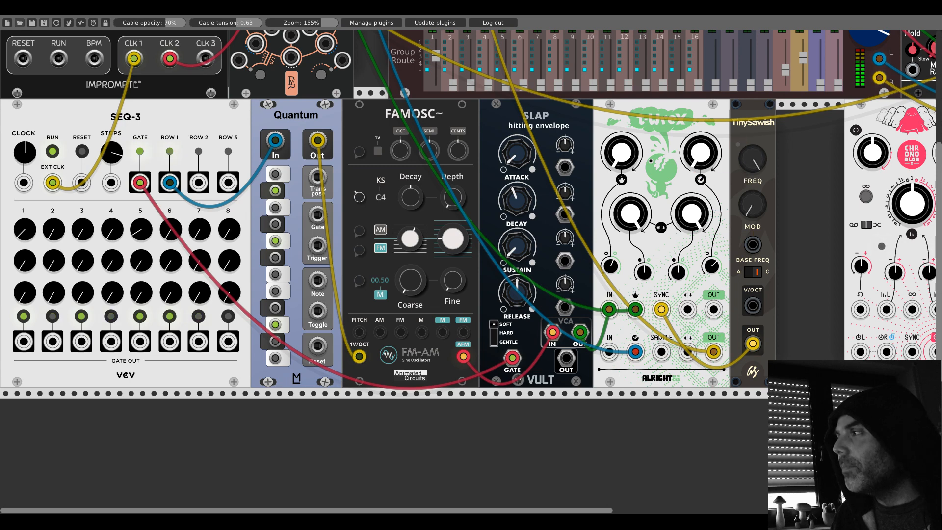
{"action": "mouse_move", "coordinate": [753, 160]}
{"action": "left_mouse_down"}
{"action": "mouse_move", "coordinate": [752, 184]}
{"action": "mouse_move", "coordinate": [752, 167]}
{"action": "left_mouse_up"}
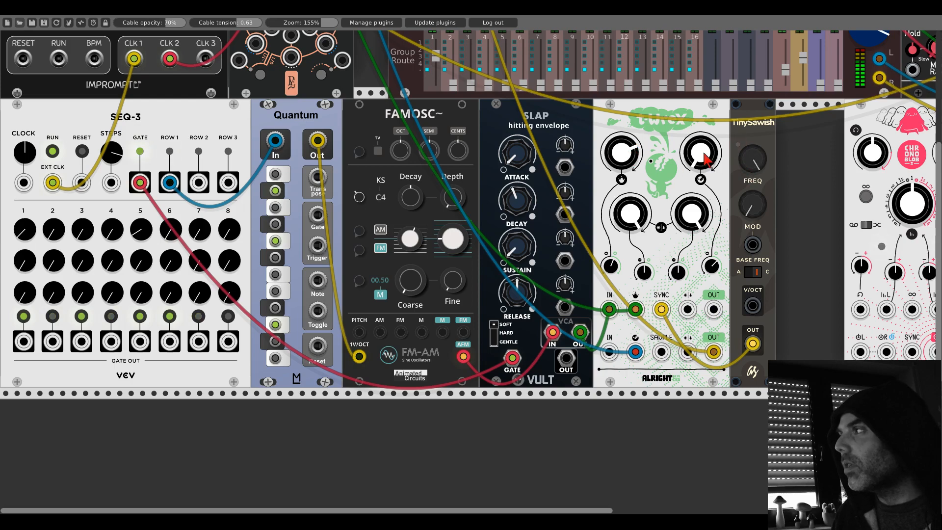
{"action": "mouse_move", "coordinate": [752, 167]}
{"action": "left_mouse_down"}
{"action": "mouse_move", "coordinate": [753, 144]}
{"action": "mouse_move", "coordinate": [754, 163]}
{"action": "mouse_move", "coordinate": [754, 155]}
{"action": "left_mouse_up"}
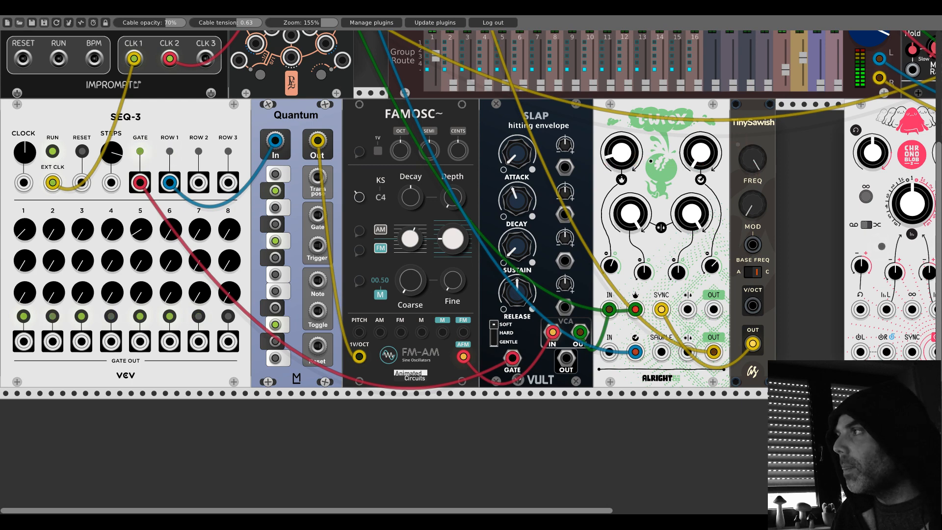
- Patch the upper-left Branes output into TinySawish's V/OCT input
{"action": "left_click_drag", "start_coordinate": [754, 307], "coordinate": [256, 100]}
{"action": "scroll", "coordinate": [757, 309], "scroll_direction": "up", "scroll_amount": 7}
{"action": "scroll", "coordinate": [757, 309], "scroll_direction": "up", "scroll_amount": 2}
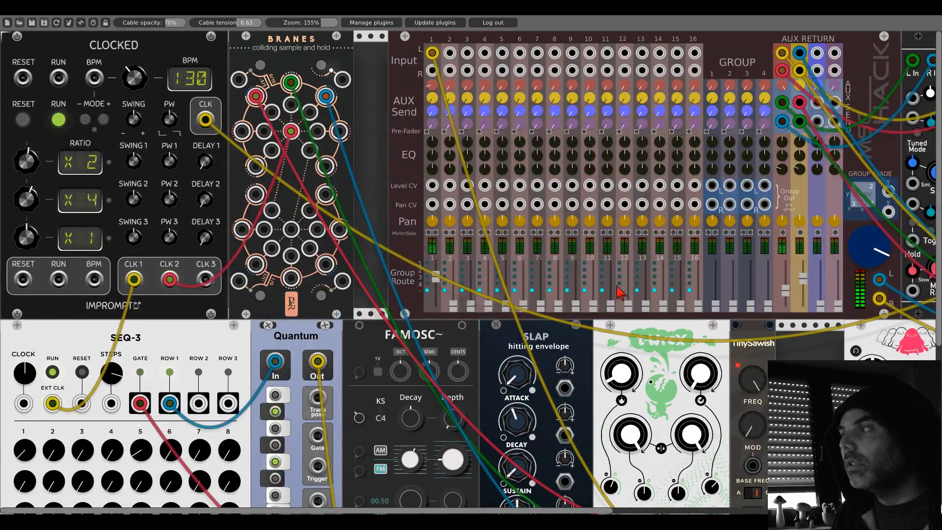
{"action": "scroll", "coordinate": [645, 298], "scroll_direction": "down", "scroll_amount": 6}
{"action": "scroll", "coordinate": [397, 156], "scroll_direction": "up", "scroll_amount": 6}
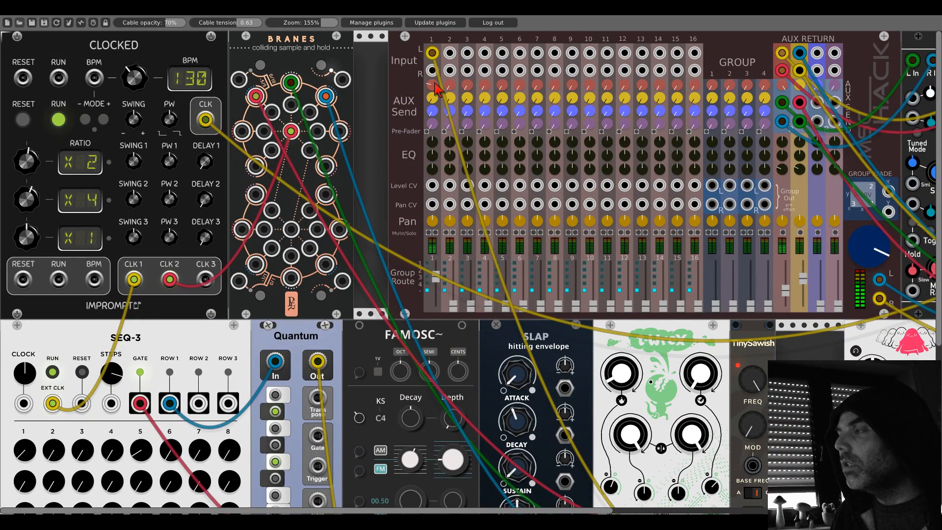
- Patch TinySawish's OUT into T-Wrex's SAMPLE input
{"action": "scroll", "coordinate": [417, 136], "scroll_direction": "down", "scroll_amount": 6}
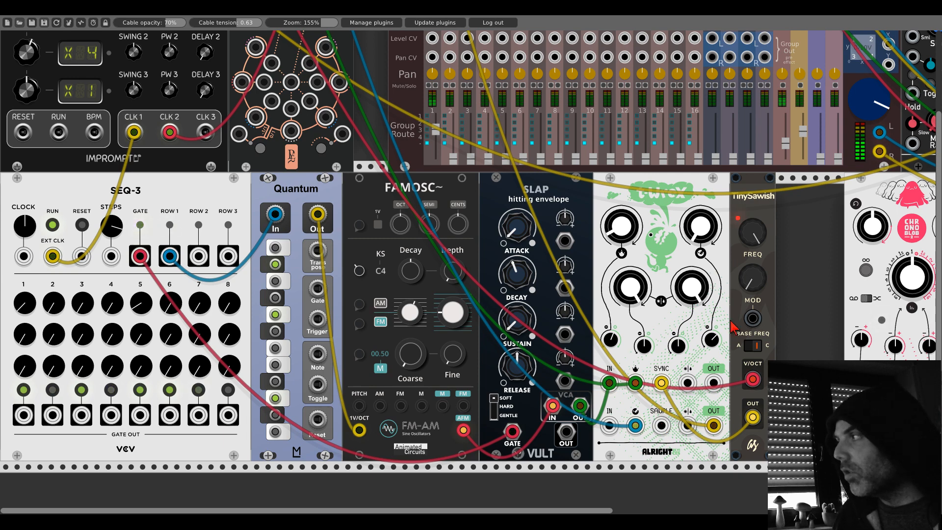
{"action": "left_click_drag", "start_coordinate": [662, 428], "coordinate": [753, 417]}
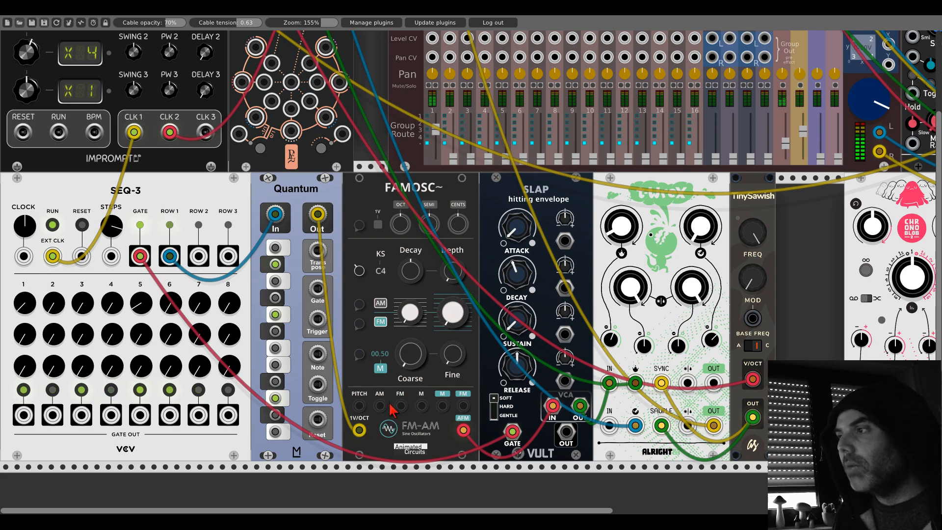
- Patch two outer Branes outputs into Famosc: the right-hand one into FM and the left-hand one into AM
{"action": "left_click_drag", "start_coordinate": [400, 406], "coordinate": [339, 130]}
{"action": "scroll", "coordinate": [324, 253], "scroll_direction": "up", "scroll_amount": 6}
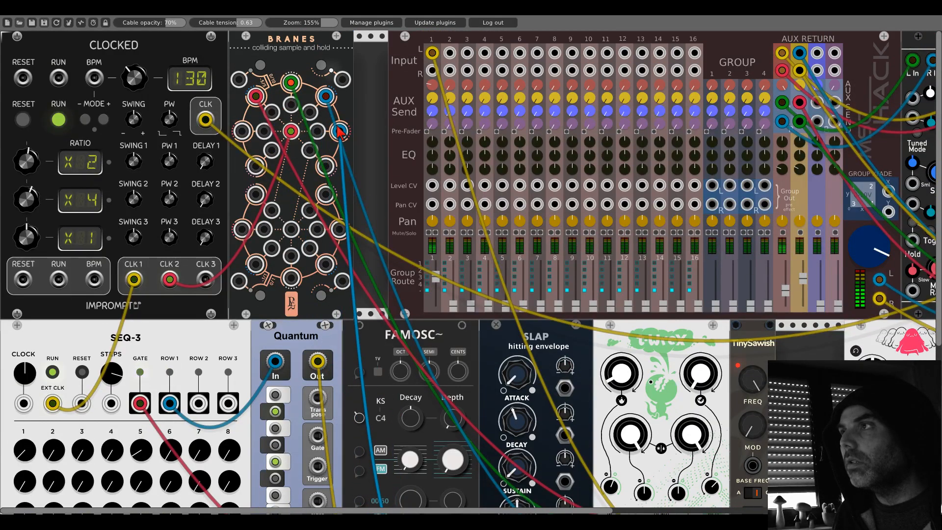
{"action": "scroll", "coordinate": [344, 162], "scroll_direction": "down", "scroll_amount": 6}
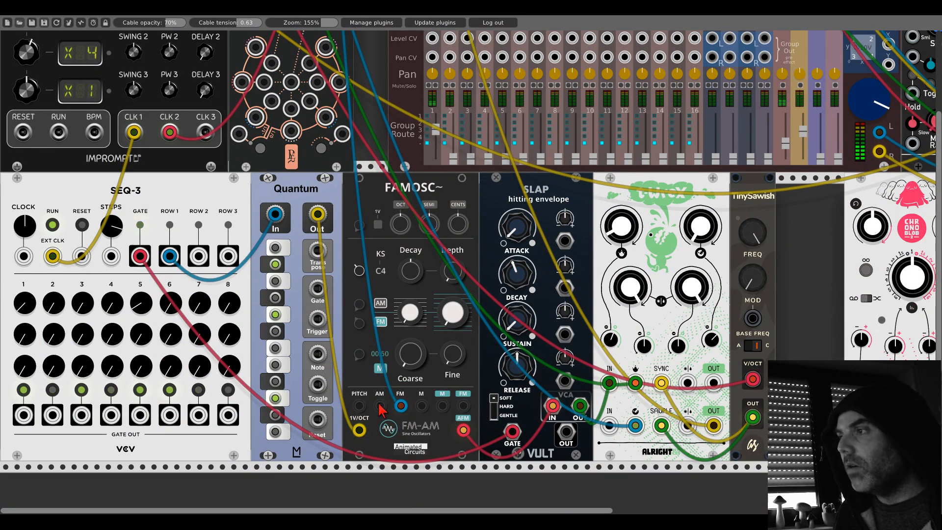
{"action": "scroll", "coordinate": [368, 387], "scroll_direction": "up", "scroll_amount": 6}
{"action": "left_click_drag", "start_coordinate": [381, 406], "coordinate": [240, 130]}
{"action": "scroll", "coordinate": [314, 221], "scroll_direction": "down", "scroll_amount": 5}
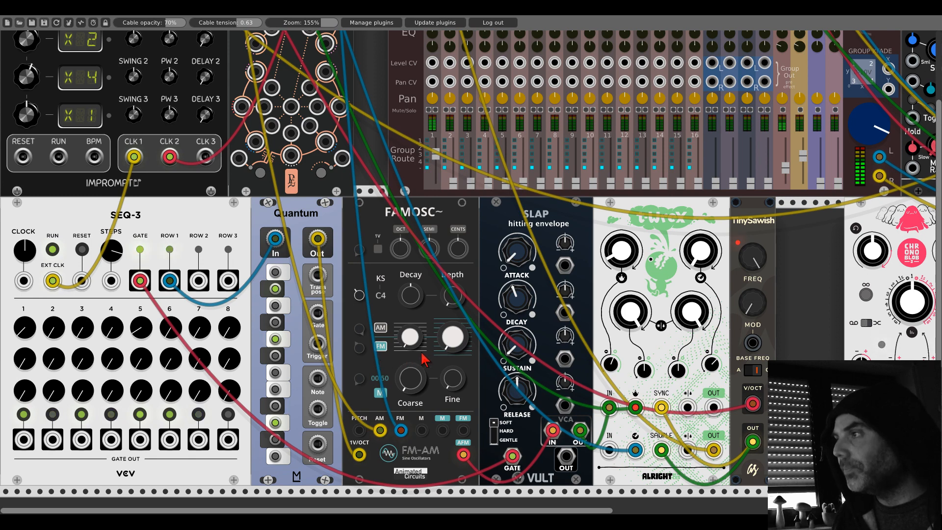
- Examine Chronoblob's delay mode options and the matching mode indicators on its front panel
{"action": "scroll", "coordinate": [518, 258], "scroll_direction": "right", "scroll_amount": 3}
{"action": "scroll", "coordinate": [517, 258], "scroll_direction": "down", "scroll_amount": 1}
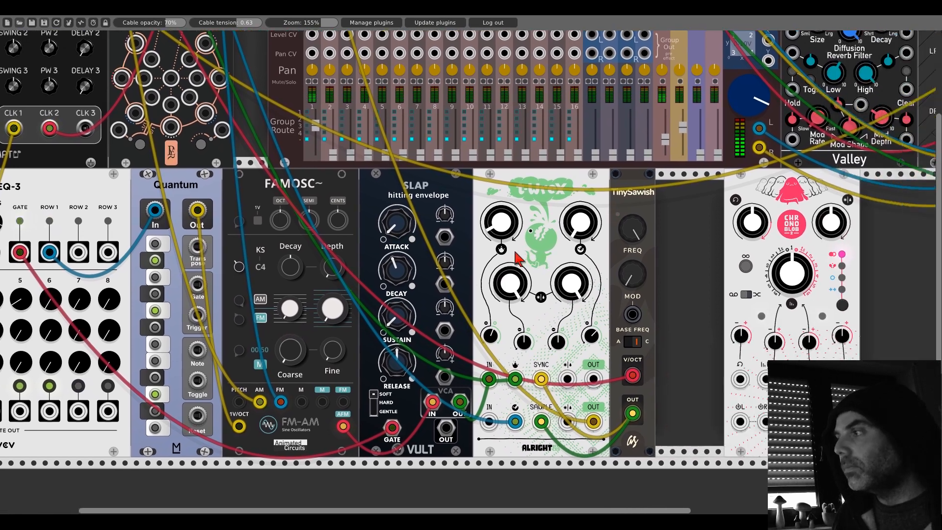
{"action": "scroll", "coordinate": [418, 247], "scroll_direction": "right", "scroll_amount": 3}
{"action": "scroll", "coordinate": [418, 246], "scroll_direction": "down", "scroll_amount": 1}
{"action": "scroll", "coordinate": [419, 247], "scroll_direction": "up", "scroll_amount": 1}
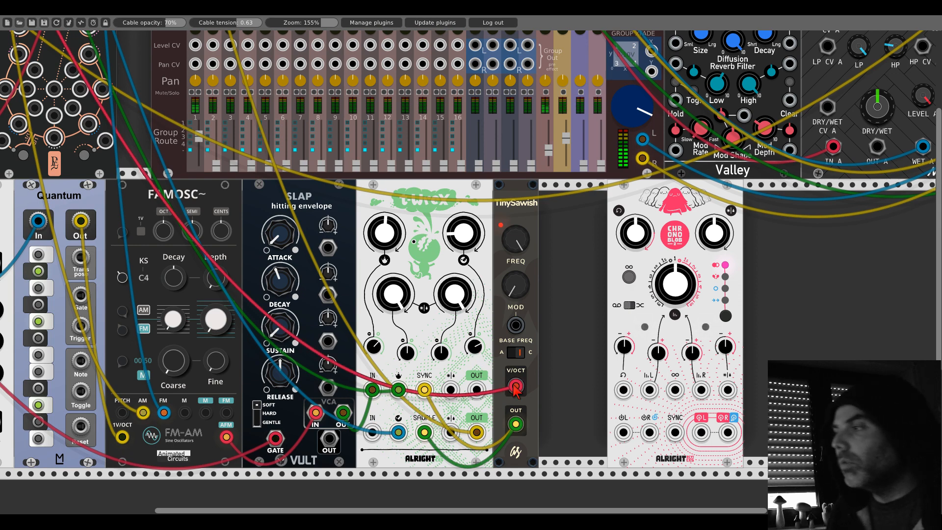
{"action": "scroll", "coordinate": [564, 383], "scroll_direction": "up", "scroll_amount": 1}
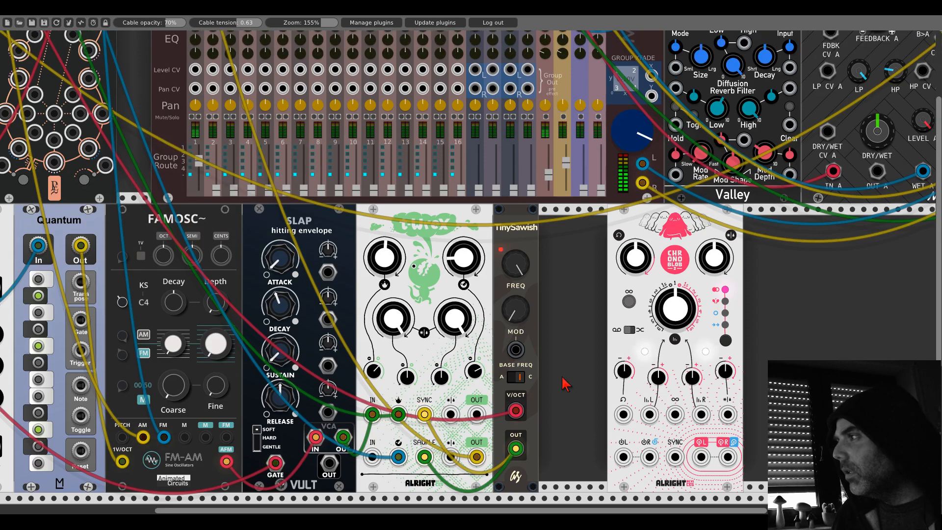
{"action": "scroll", "coordinate": [564, 383], "scroll_direction": "down", "scroll_amount": 1}
{"action": "right_click", "coordinate": [671, 236]}
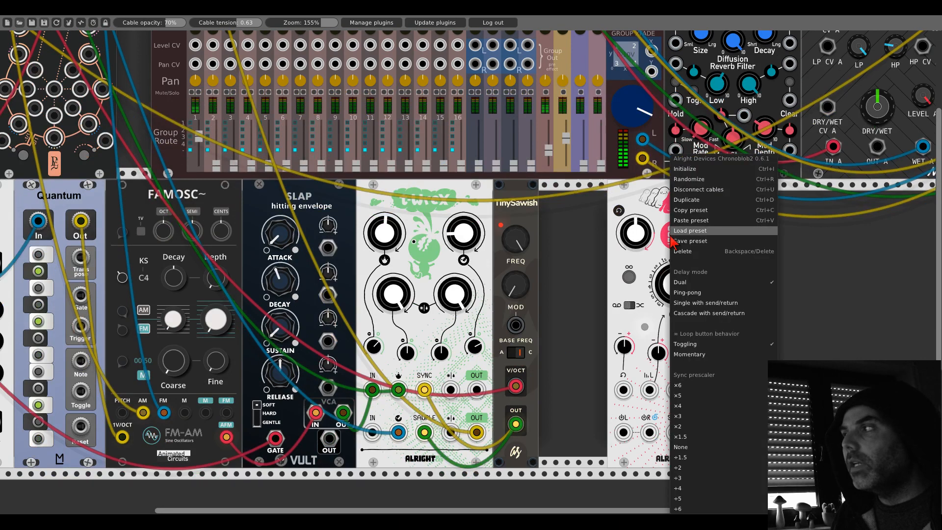
{"action": "left_click", "coordinate": [663, 241]}
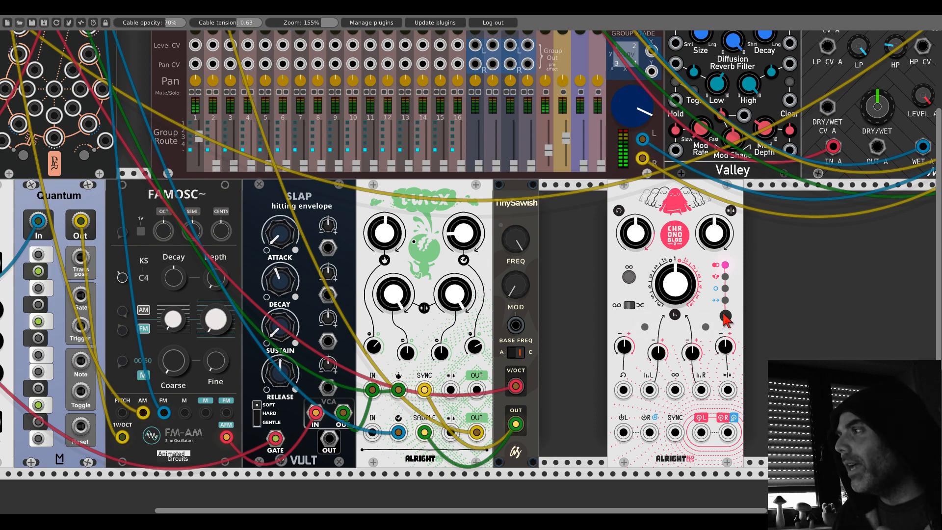
{"action": "right_click", "coordinate": [704, 271]}
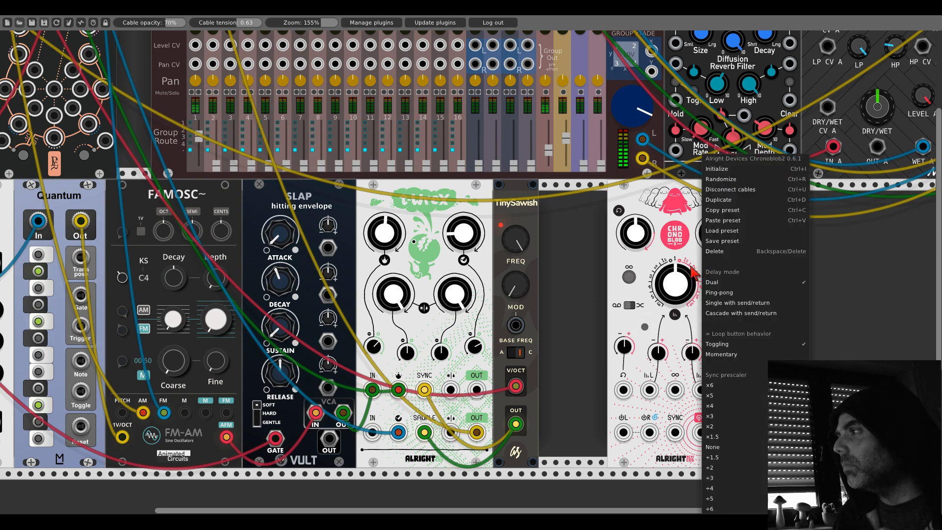
{"action": "left_click", "coordinate": [695, 271]}
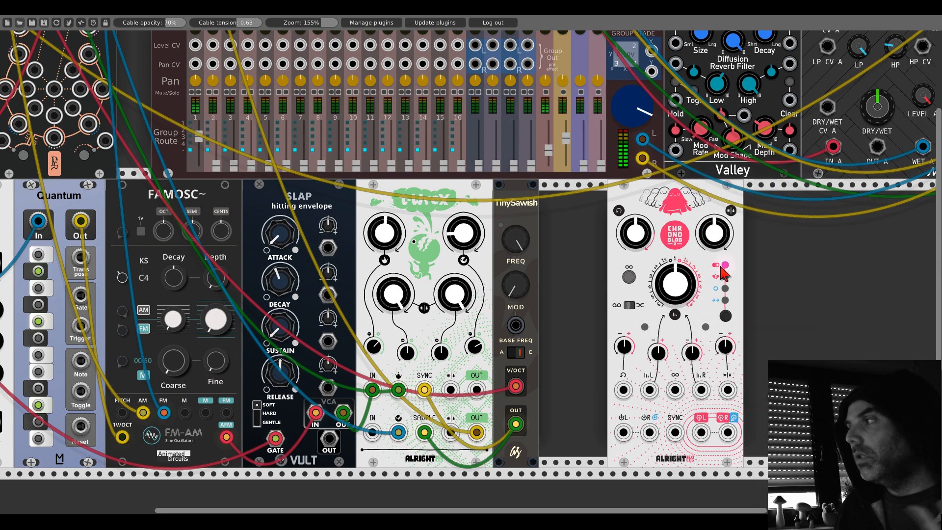
{"action": "right_click", "coordinate": [702, 271]}
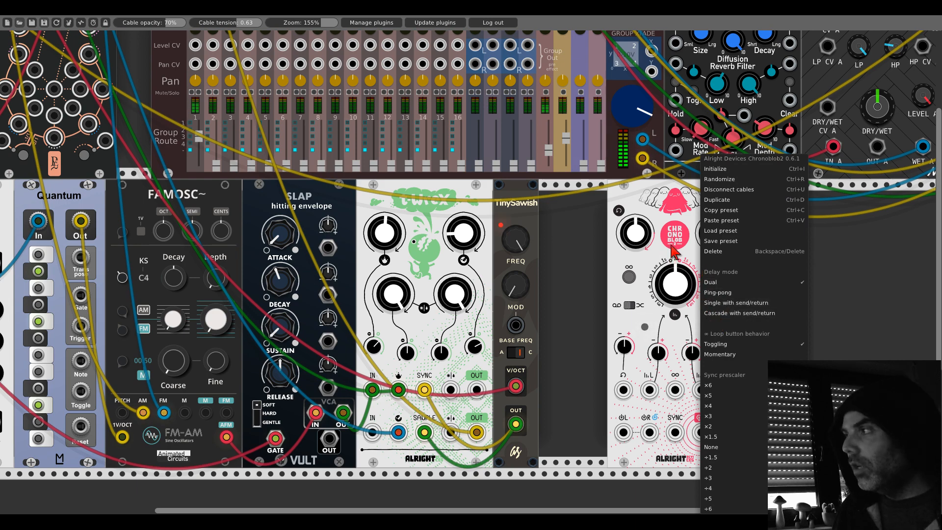
{"action": "left_click", "coordinate": [715, 314]}
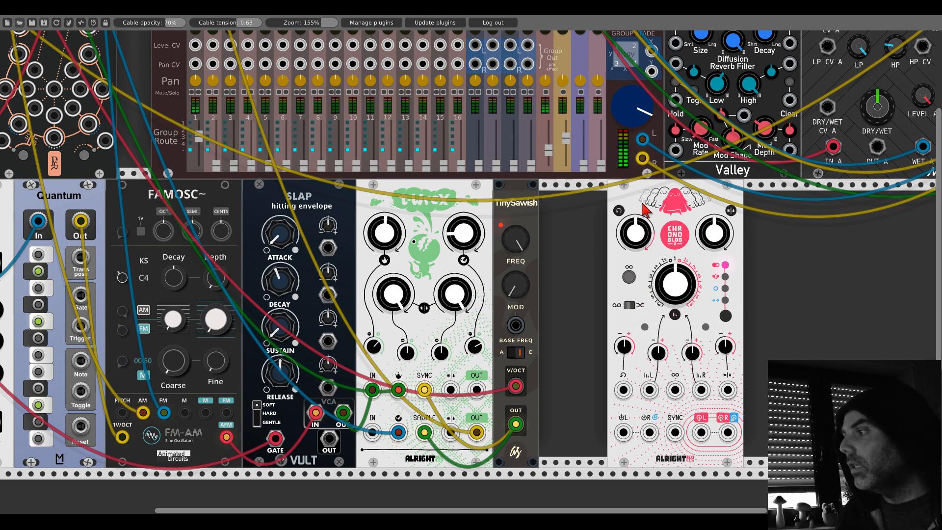
- Place Chronoblob directly beside TinySawish and set its delay mode to Single with send/return
{"action": "left_click_drag", "start_coordinate": [646, 208], "coordinate": [577, 208]}
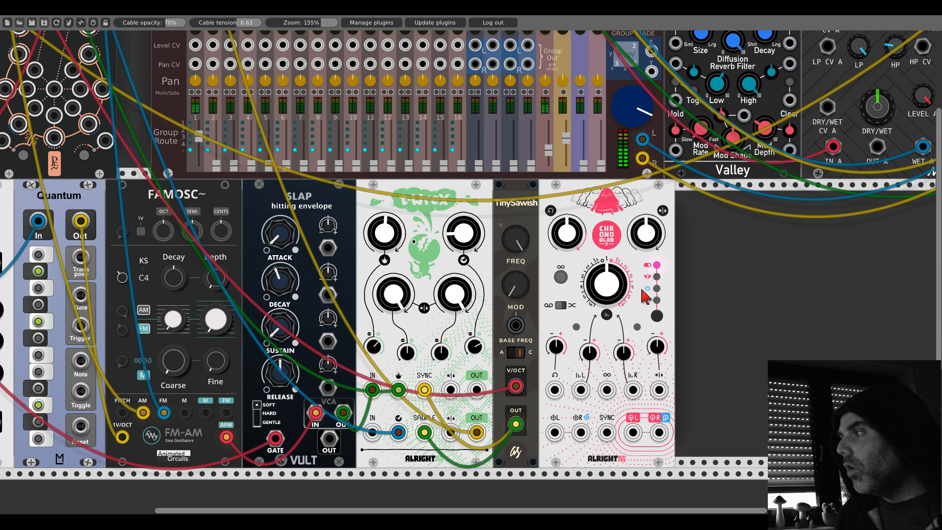
{"action": "left_click", "coordinate": [658, 316]}
{"action": "left_click", "coordinate": [658, 316]}
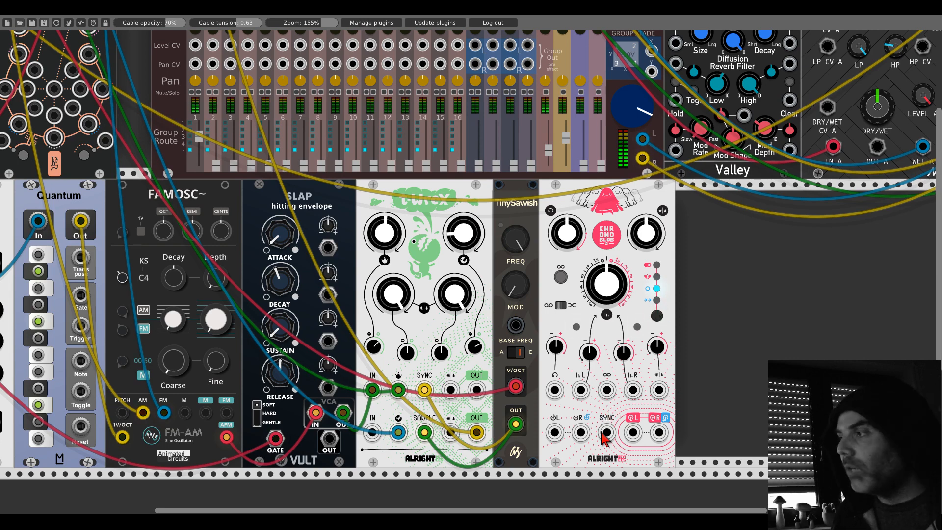
- Patch Clocked's master CLK output into Chronoblob's SYNC input and check Chronoblob's selected delay mode
{"action": "scroll", "coordinate": [101, 163], "scroll_direction": "left", "scroll_amount": 10}
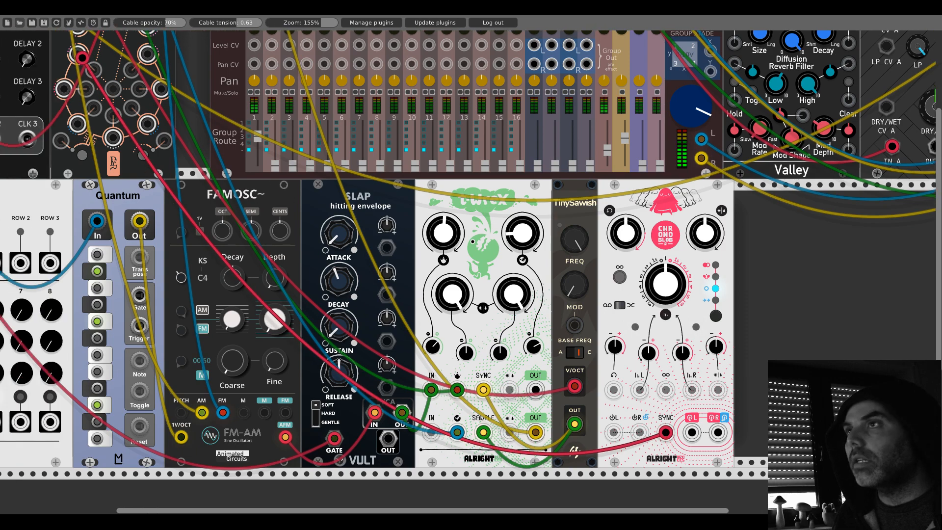
{"action": "scroll", "coordinate": [102, 164], "scroll_direction": "up", "scroll_amount": 6}
{"action": "left_click_drag", "start_coordinate": [100, 157], "coordinate": [202, 122]}
{"action": "left_click_drag", "start_coordinate": [695, 355], "coordinate": [371, 203]}
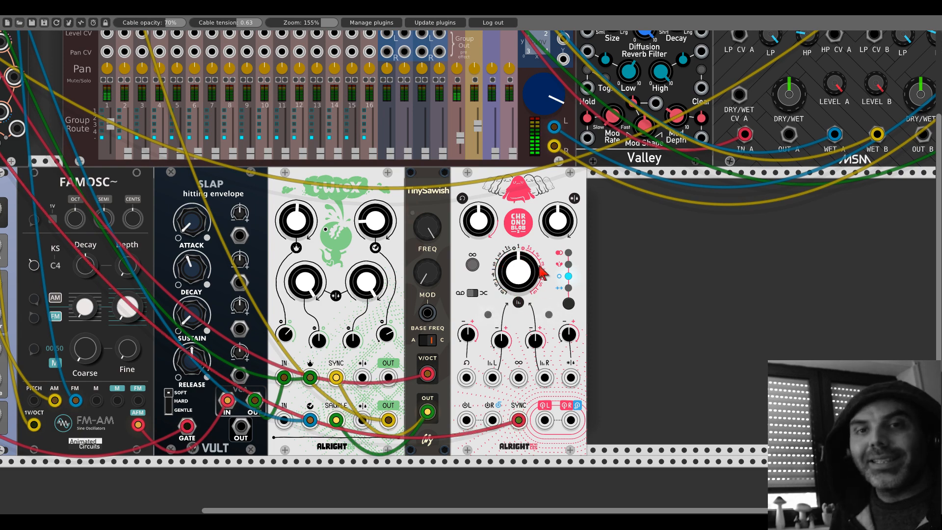
{"action": "right_click", "coordinate": [508, 245]}
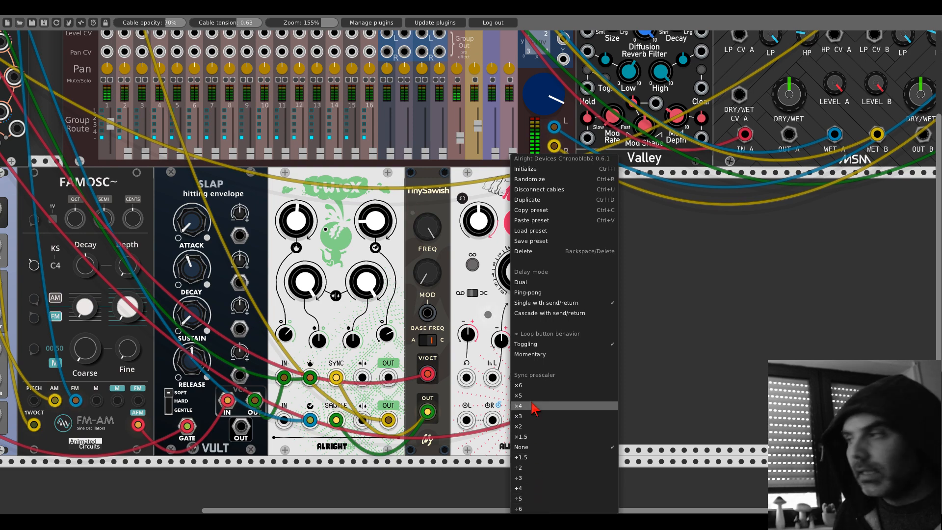
{"action": "left_click", "coordinate": [492, 314]}
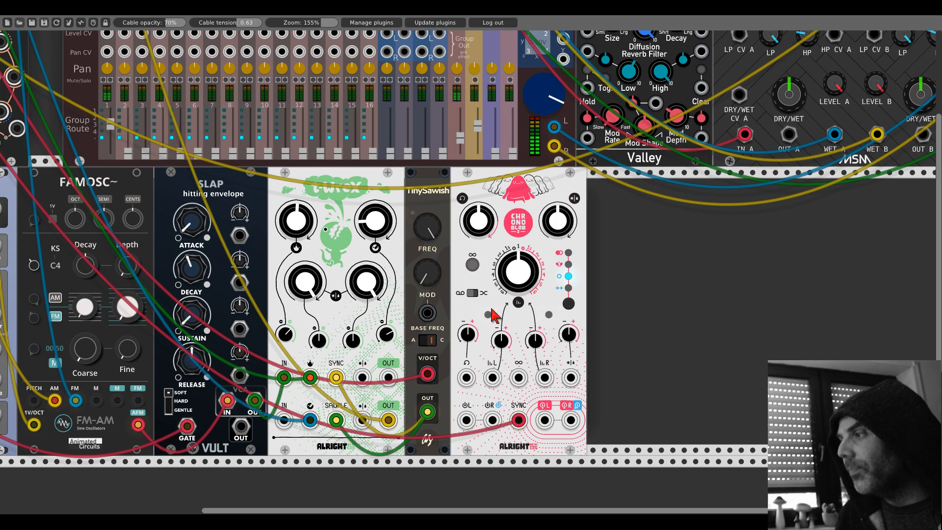
- Reroute T-Wrex's lower OUT into Chronoblob's left input and patch Chronoblob's left output into mixer channel 1's L input
{"action": "right_click", "coordinate": [392, 418]}
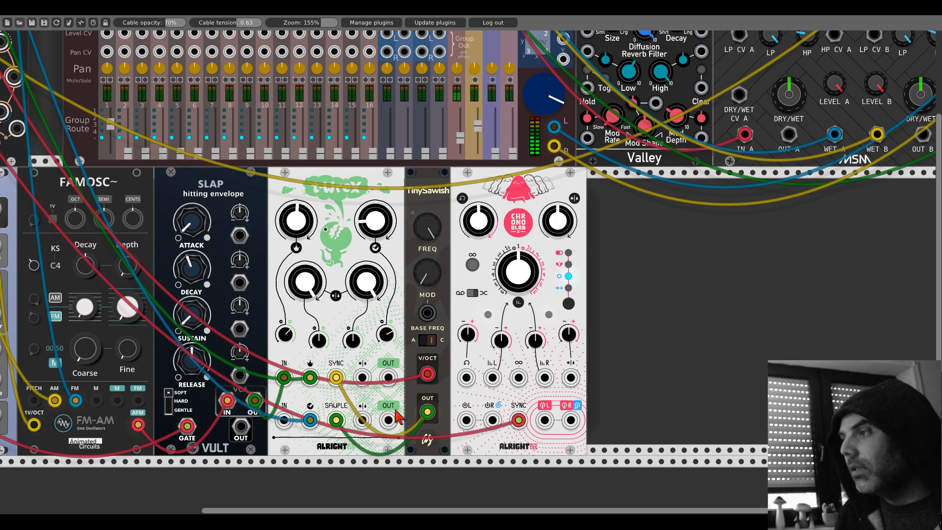
{"action": "left_click_drag", "start_coordinate": [391, 423], "coordinate": [467, 420]}
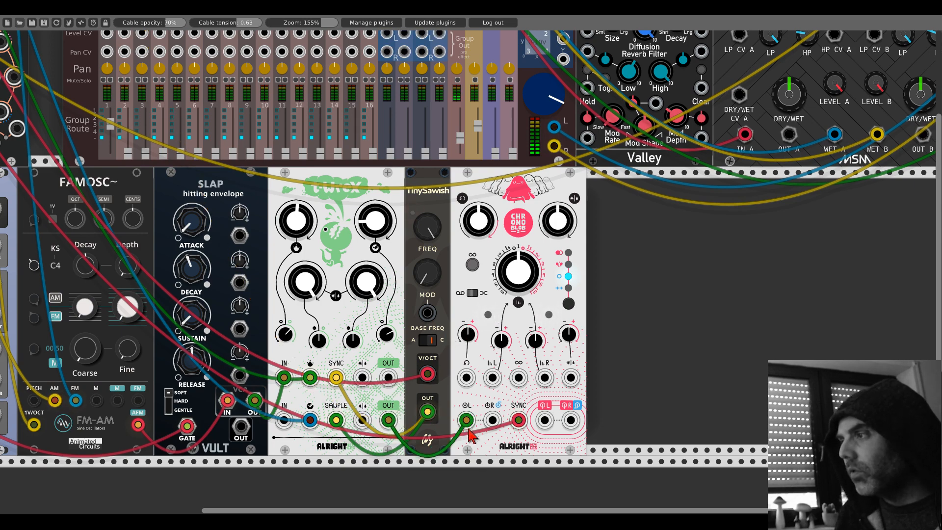
{"action": "left_click_drag", "start_coordinate": [546, 421], "coordinate": [107, 53]}
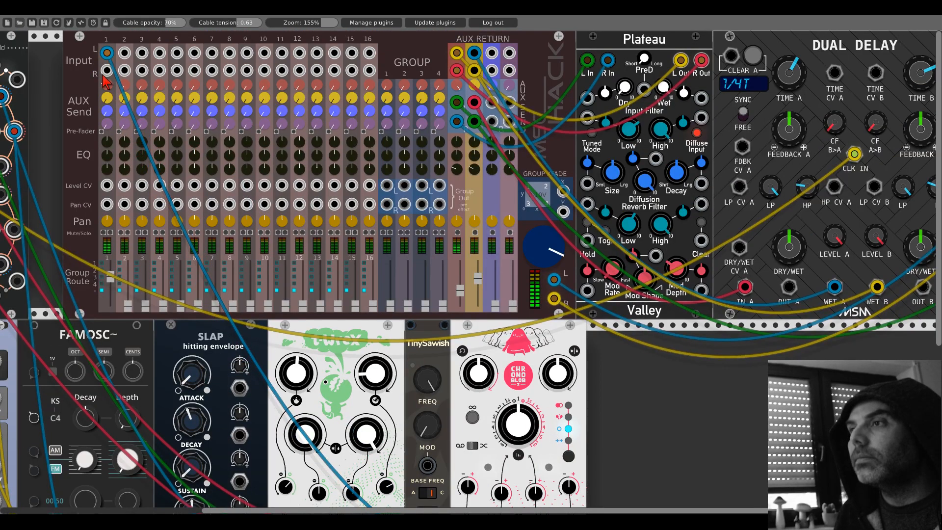
- Adjust Chronoblob's mix and set its feedback slightly below the middle
{"action": "scroll", "coordinate": [471, 310], "scroll_direction": "down", "scroll_amount": 4}
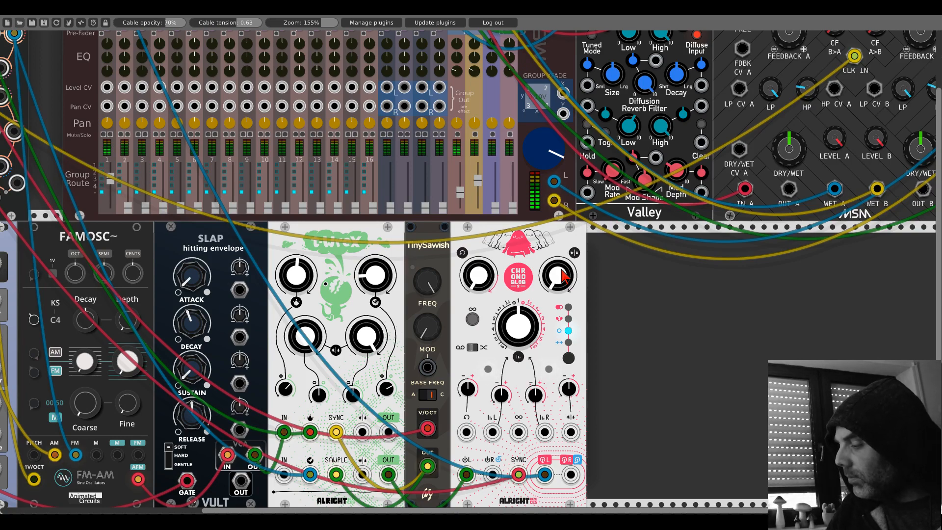
{"action": "scroll", "coordinate": [563, 275], "scroll_direction": "down", "scroll_amount": 2}
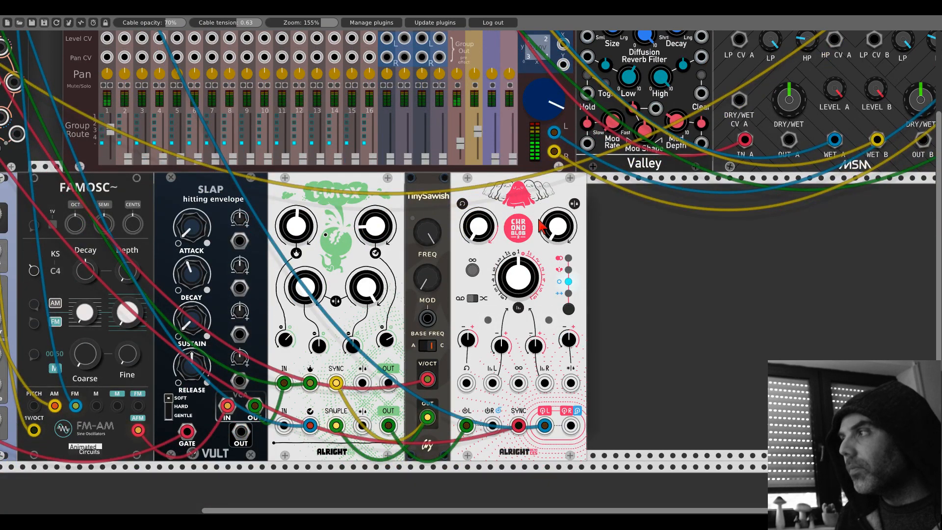
{"action": "left_click_drag", "start_coordinate": [554, 230], "coordinate": [554, 108]}
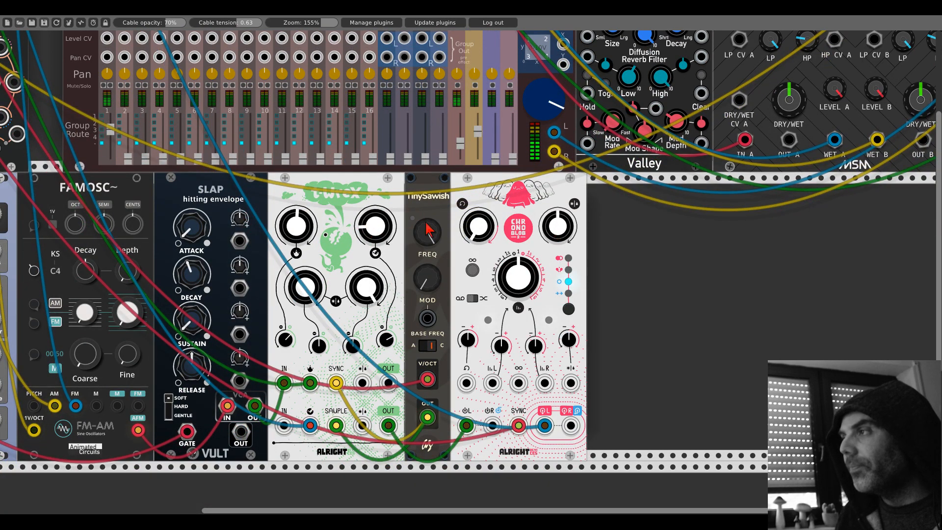
{"action": "left_click_drag", "start_coordinate": [485, 229], "coordinate": [485, 226]}
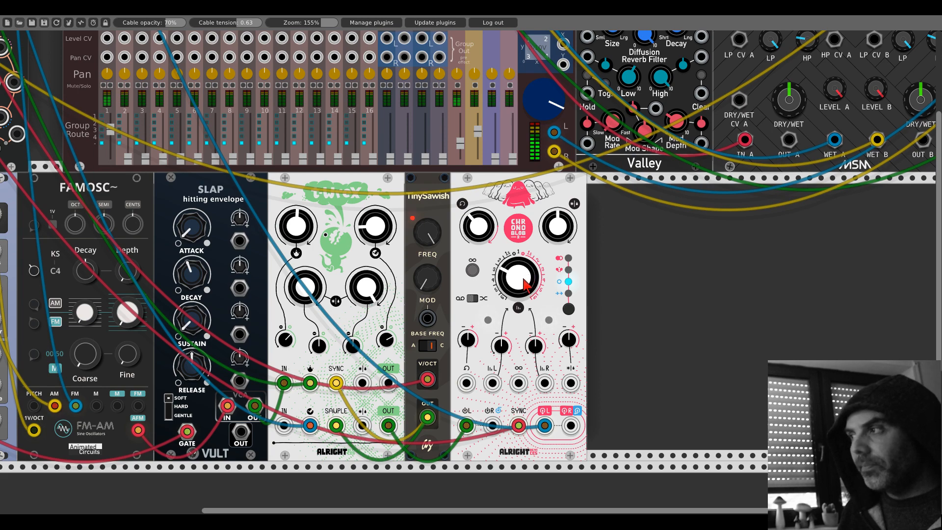
- Try several positions of Chronoblob's time knob and settle it slightly counter-clockwise of the 1 mark
{"action": "left_click_drag", "start_coordinate": [526, 284], "coordinate": [525, 260]}
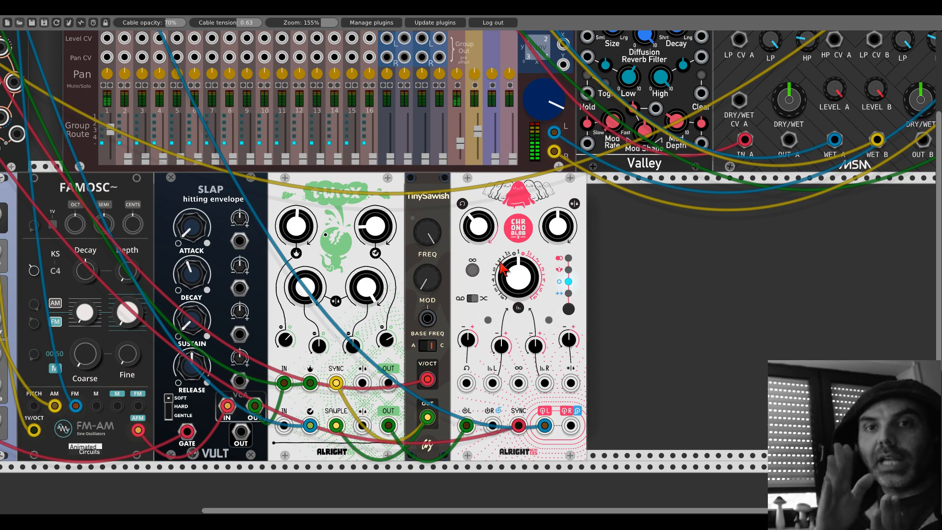
{"action": "left_click_drag", "start_coordinate": [503, 268], "coordinate": [503, 260]}
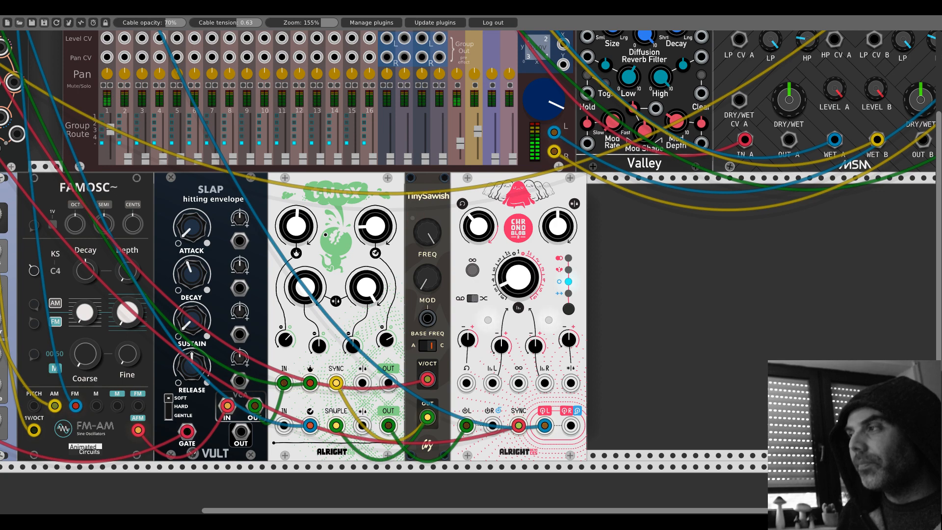
{"action": "left_click_drag", "start_coordinate": [511, 267], "coordinate": [511, 253]}
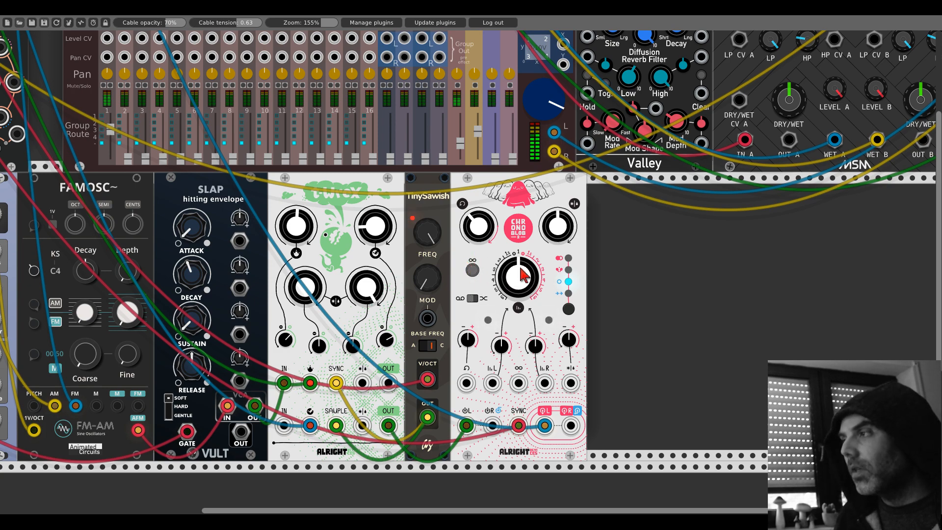
{"action": "left_click_drag", "start_coordinate": [514, 267], "coordinate": [513, 314]}
- Test Chronoblob's infinite loop with T-Wrex's cable unplugged from its left input, reconnect the cable and switch the loop off
{"action": "left_click", "coordinate": [476, 269]}
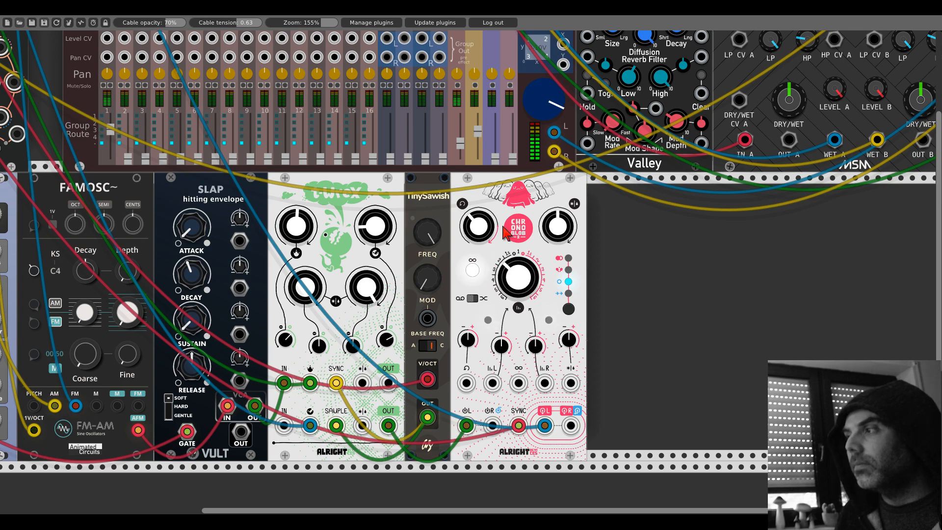
{"action": "mouse_move", "coordinate": [544, 425]}
{"action": "left_mouse_down"}
{"action": "mouse_move", "coordinate": [540, 462]}
{"action": "mouse_move", "coordinate": [545, 427]}
{"action": "left_mouse_up"}
{"action": "left_click_drag", "start_coordinate": [467, 427], "coordinate": [478, 449]}
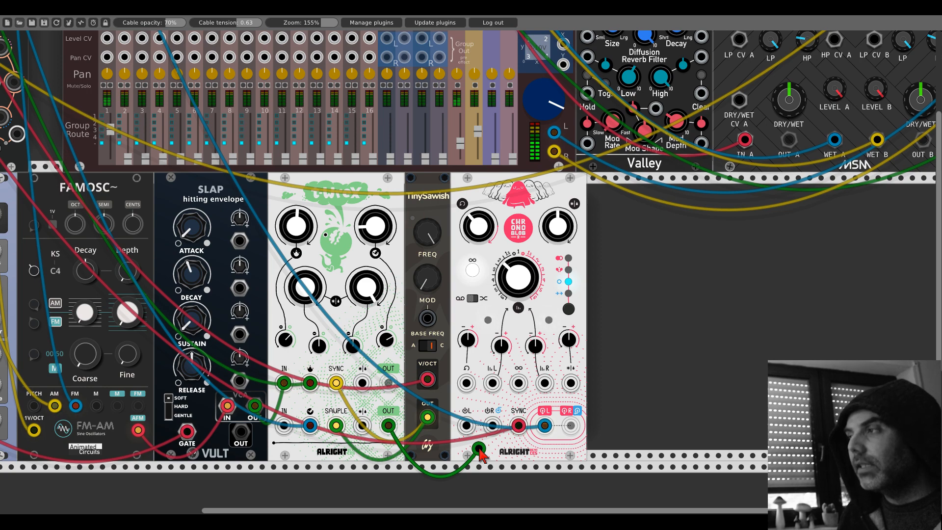
{"action": "left_click_drag", "start_coordinate": [478, 449], "coordinate": [466, 426]}
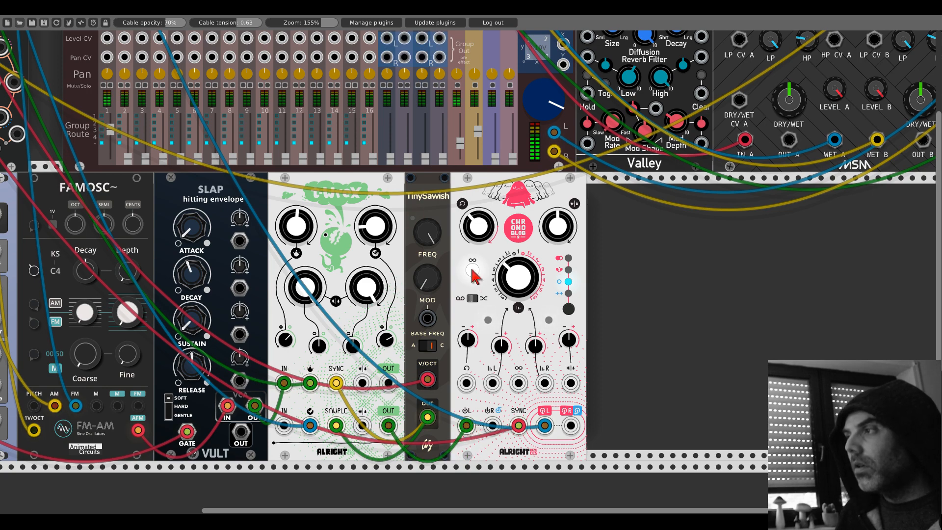
{"action": "left_click", "coordinate": [472, 270]}
{"action": "left_click", "coordinate": [472, 270]}
{"action": "left_click", "coordinate": [472, 270]}
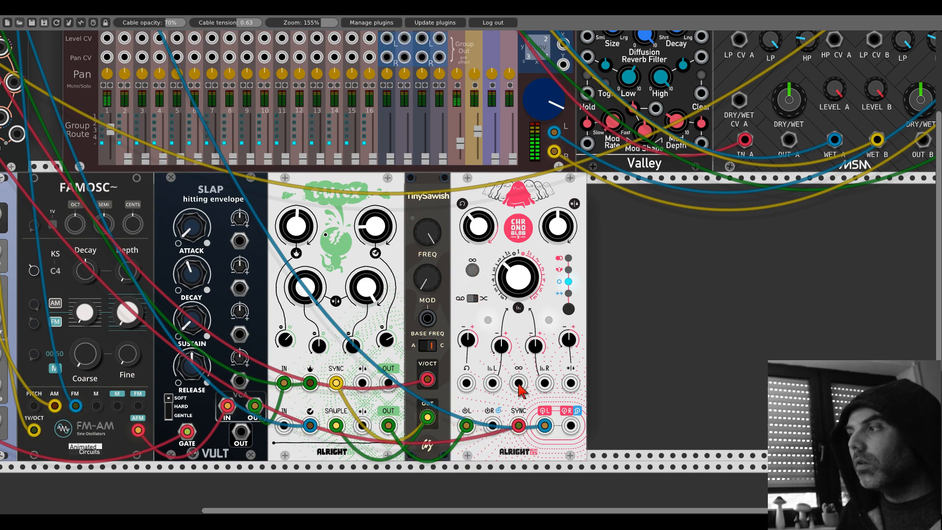
- Try Chronoblob's ×6 sync prescaler with several positions of the time knob
{"action": "right_click", "coordinate": [514, 219]}
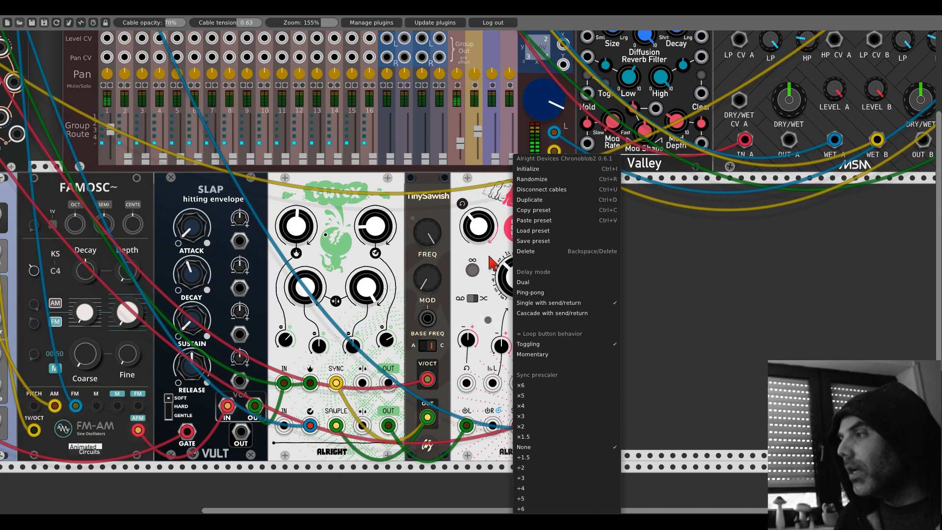
{"action": "left_click", "coordinate": [523, 387]}
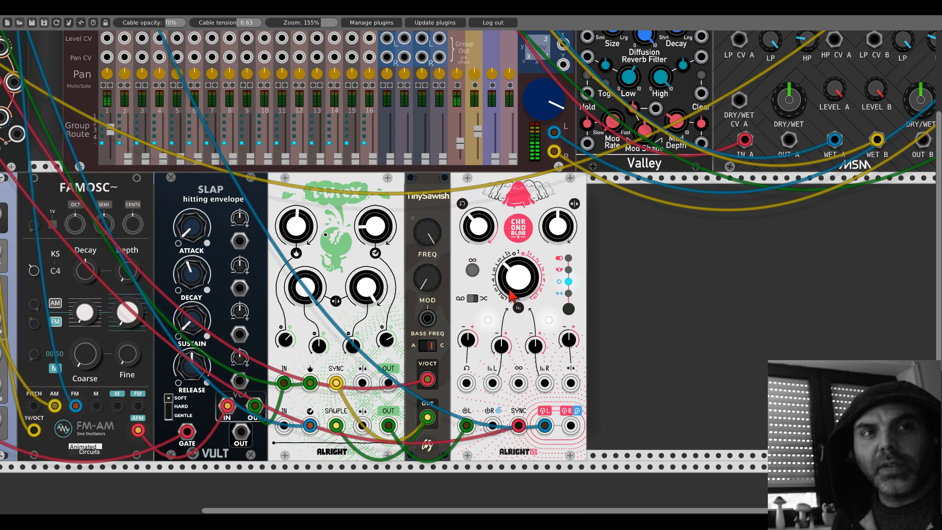
{"action": "left_click_drag", "start_coordinate": [509, 289], "coordinate": [509, 376]}
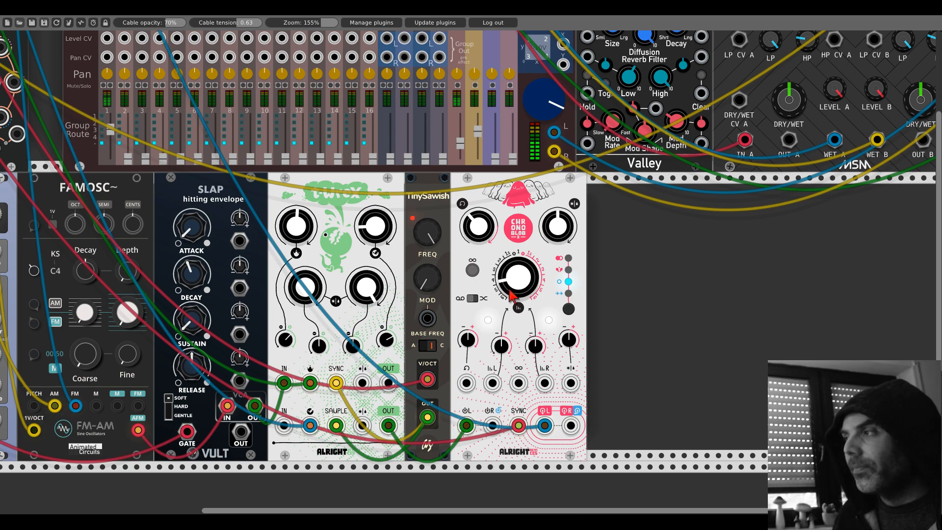
{"action": "left_click_drag", "start_coordinate": [510, 295], "coordinate": [510, 274]}
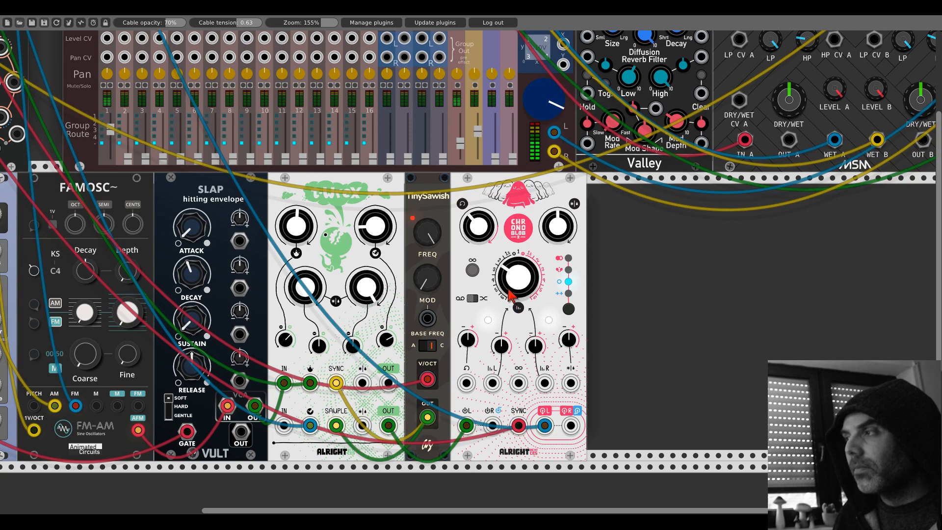
{"action": "left_click_drag", "start_coordinate": [510, 295], "coordinate": [510, 277]}
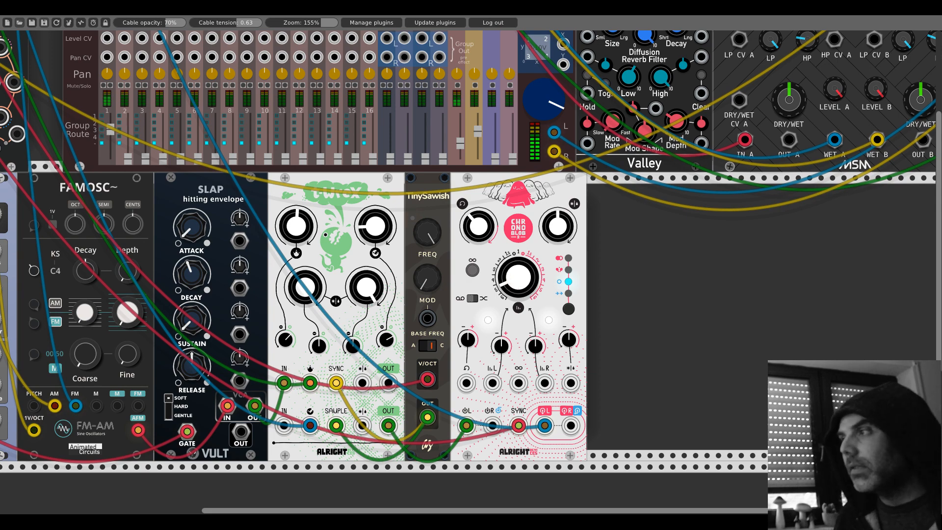
- Try Chronoblob's ÷6 sync prescaler while turning the time knob
{"action": "right_click", "coordinate": [512, 281]}
{"action": "left_click", "coordinate": [529, 510]}
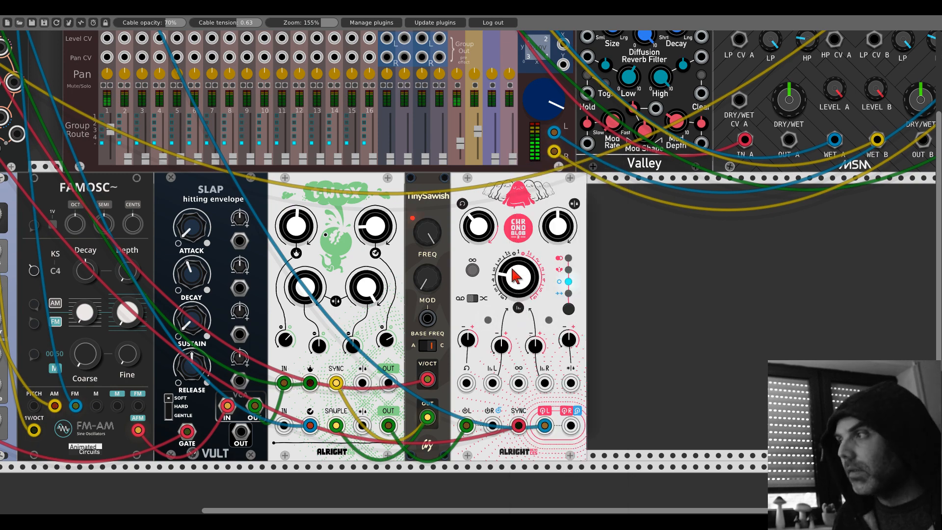
{"action": "mouse_move", "coordinate": [513, 276]}
{"action": "left_mouse_down"}
{"action": "mouse_move", "coordinate": [513, 262]}
{"action": "mouse_move", "coordinate": [513, 271]}
{"action": "left_mouse_up"}
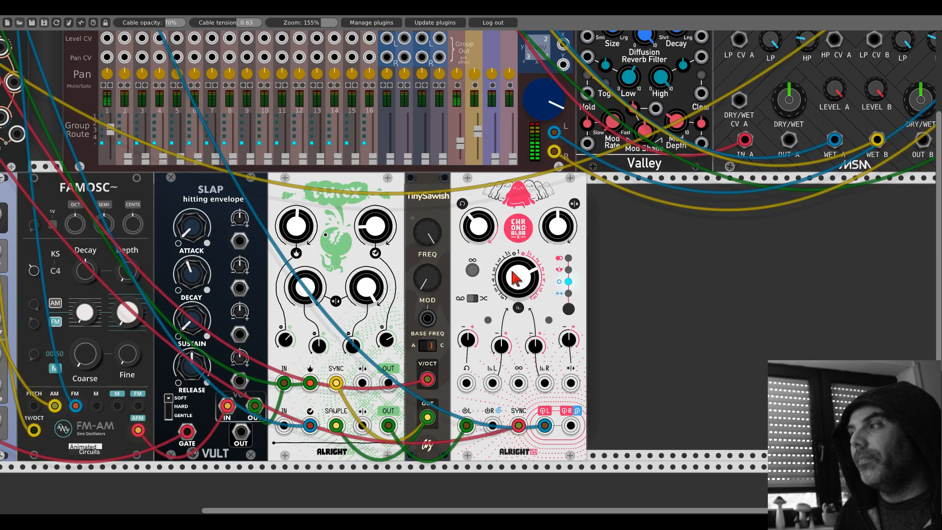
- Change Chronoblob's sync prescaler again and settle the time knob slightly counter-clockwise of the 1 mark
{"action": "right_click", "coordinate": [514, 278]}
{"action": "left_click", "coordinate": [535, 437]}
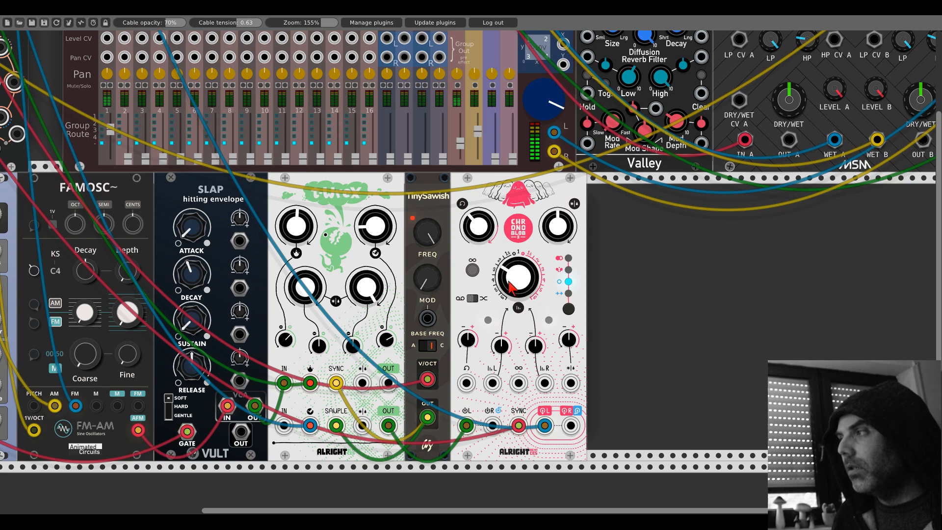
{"action": "left_click_drag", "start_coordinate": [510, 287], "coordinate": [510, 292]}
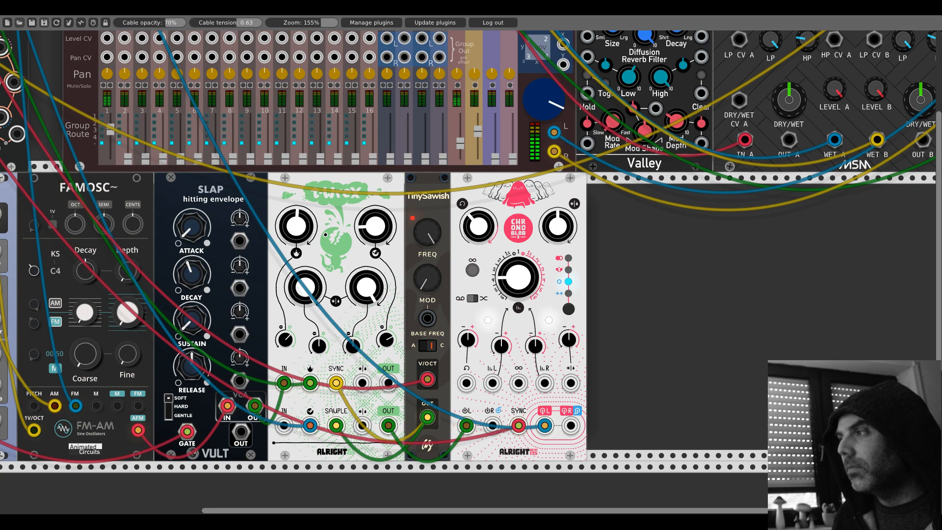
{"action": "left_click_drag", "start_coordinate": [511, 292], "coordinate": [511, 285]}
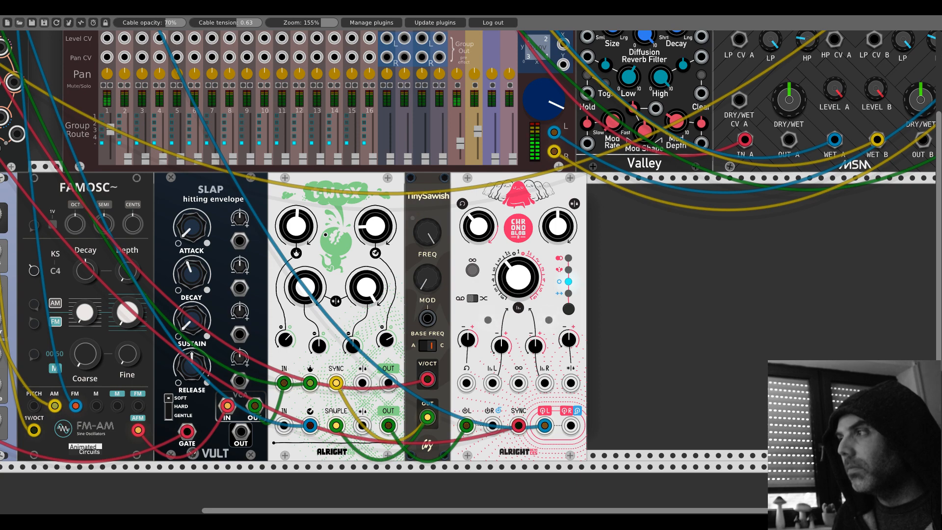
{"action": "left_click_drag", "start_coordinate": [509, 281], "coordinate": [508, 280]}
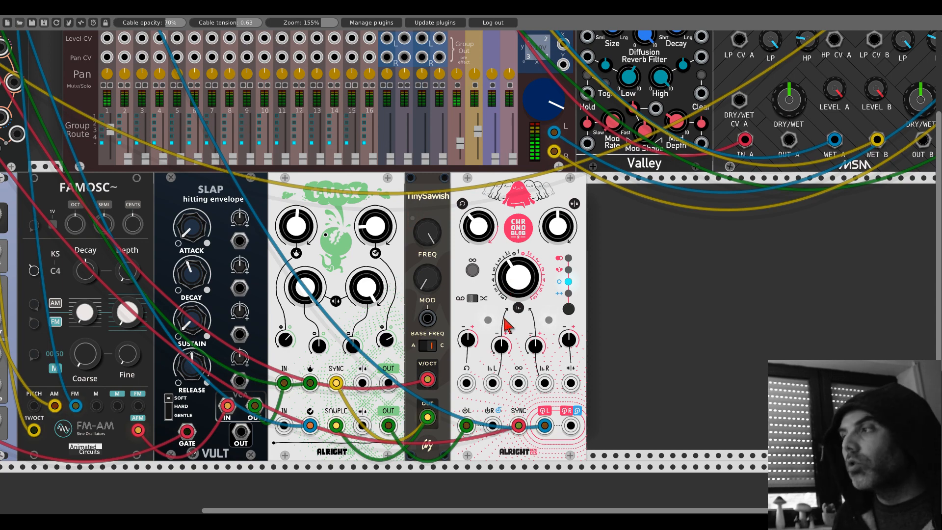
- Browse the module library and search it for "folder"
{"action": "scroll", "coordinate": [514, 274], "scroll_direction": "down", "scroll_amount": 1}
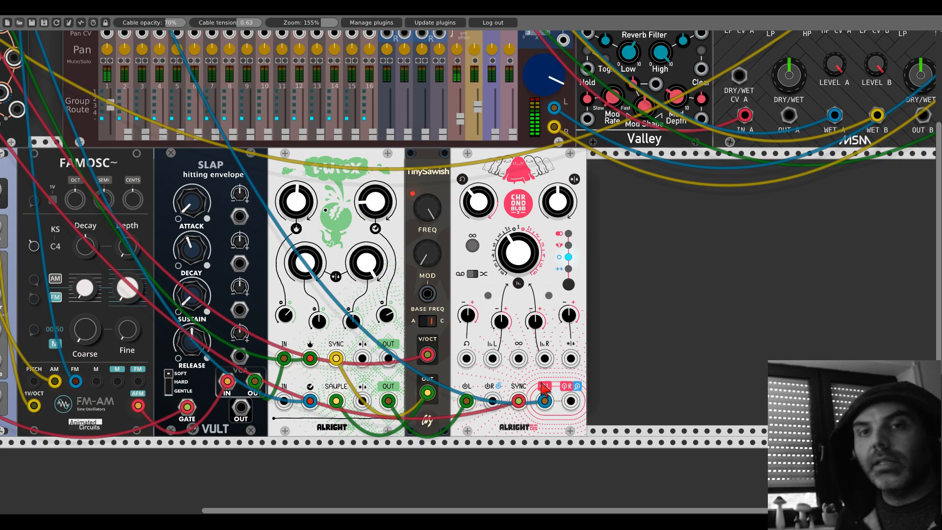
{"action": "right_click", "coordinate": [631, 278]}
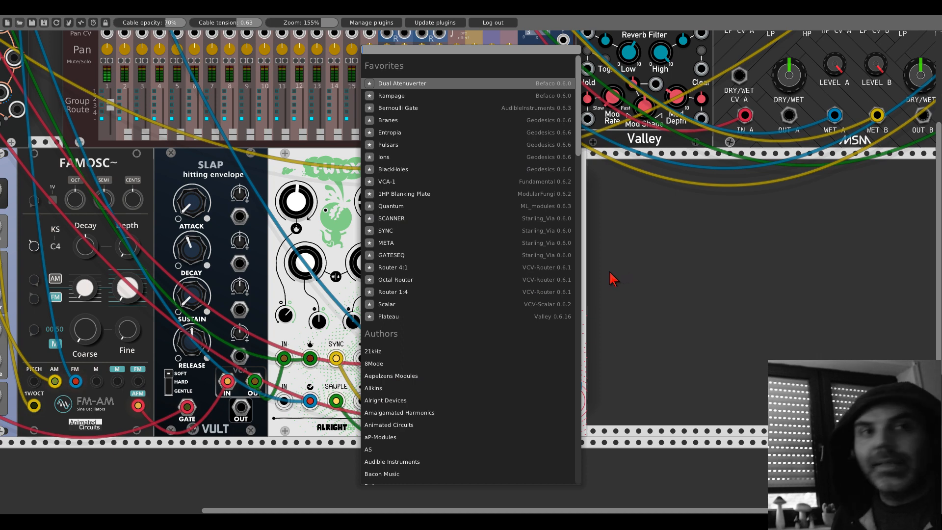
{"action": "scroll", "coordinate": [465, 275], "scroll_direction": "down", "scroll_amount": 4}
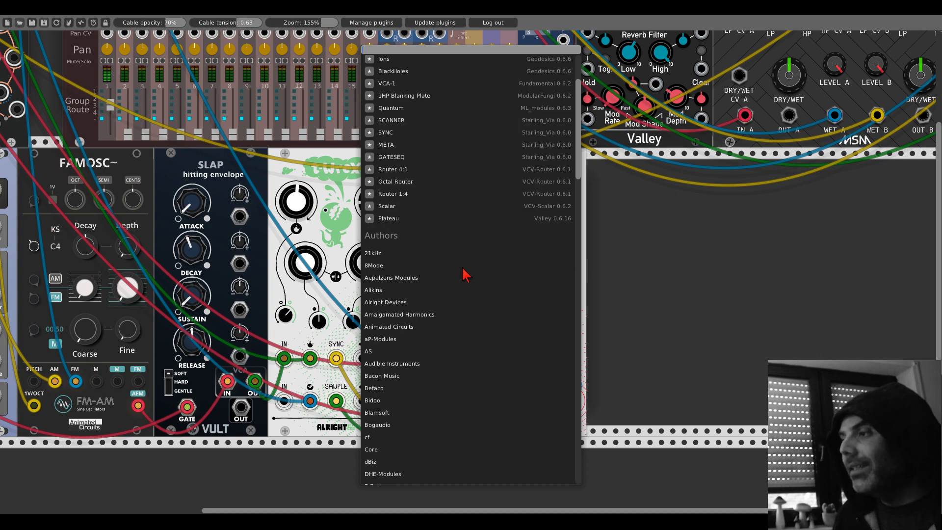
{"action": "scroll", "coordinate": [465, 275], "scroll_direction": "down", "scroll_amount": 5}
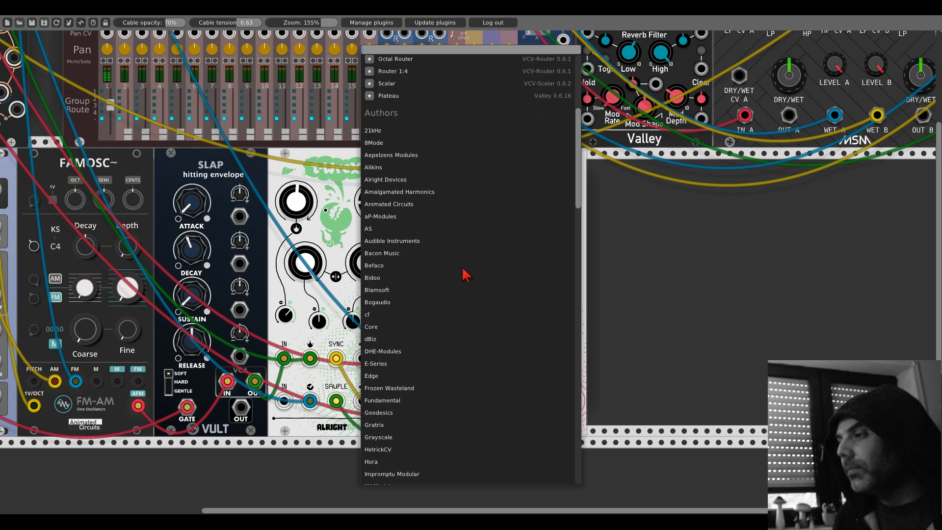
{"action": "scroll", "coordinate": [465, 274], "scroll_direction": "down", "scroll_amount": 3}
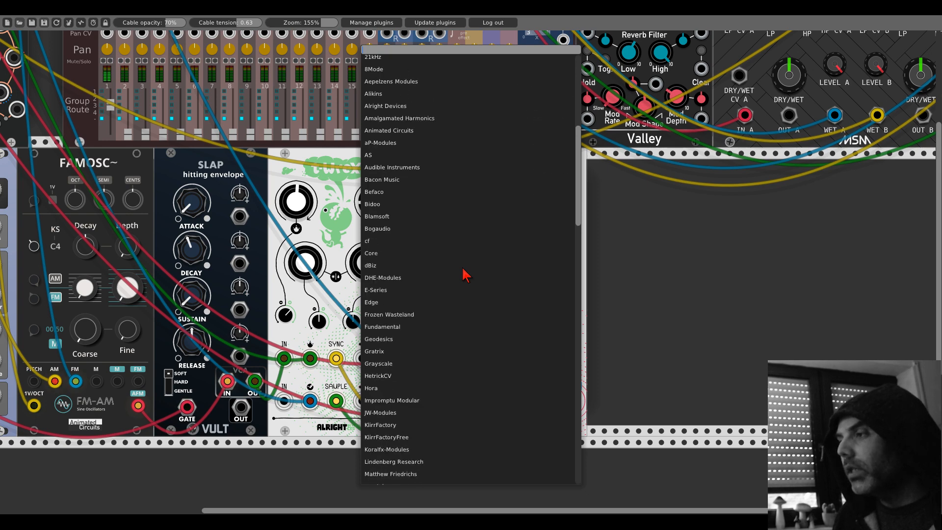
{"action": "scroll", "coordinate": [465, 275], "scroll_direction": "down", "scroll_amount": 2}
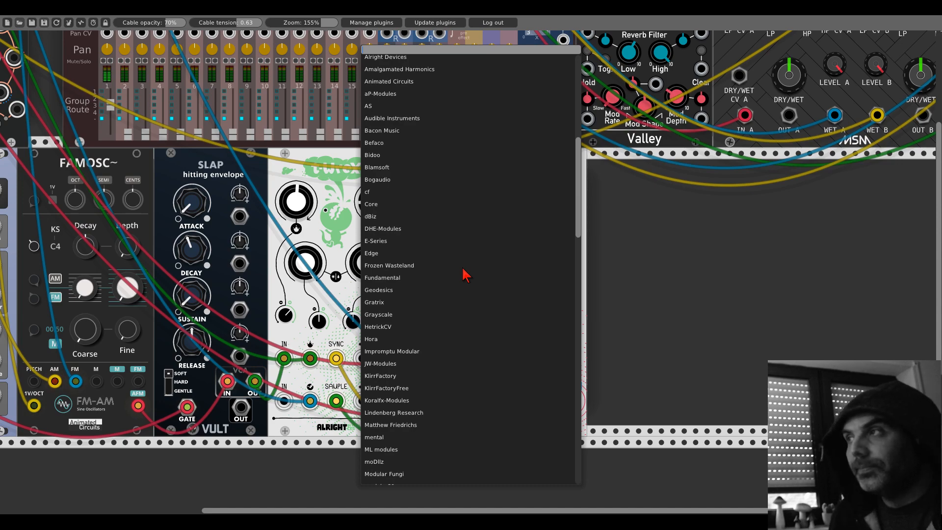
{"action": "scroll", "coordinate": [466, 275], "scroll_direction": "up", "scroll_amount": 14}
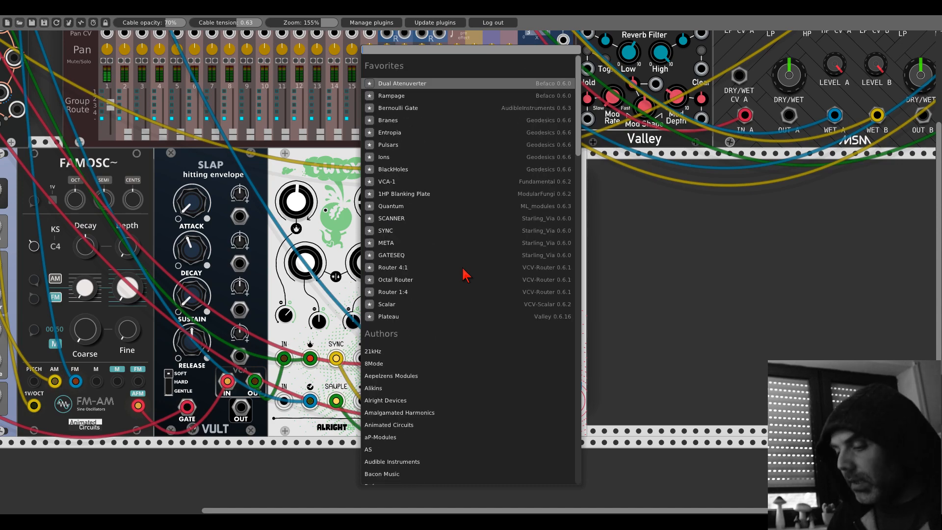
{"action": "type", "text": "folder"}
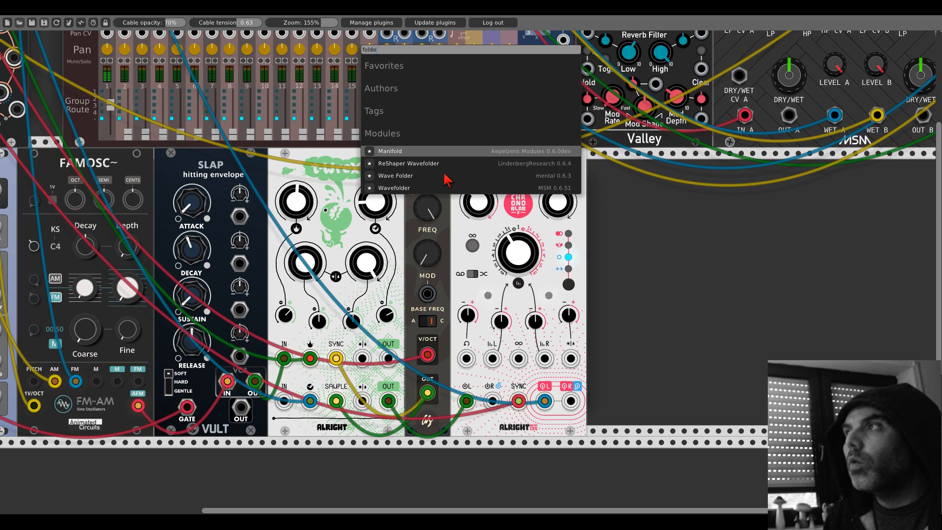
- Search the module library for "shaper" and add the Shaper: Precision Wave Shaper module beside Chronoblob
{"action": "key", "text": "BackSpace"}
{"action": "key", "text": "BackSpace"}
{"action": "key", "text": "BackSpace"}
{"action": "key", "text": "BackSpace"}
{"action": "key", "text": "BackSpace"}
{"action": "type", "text": "shape"}
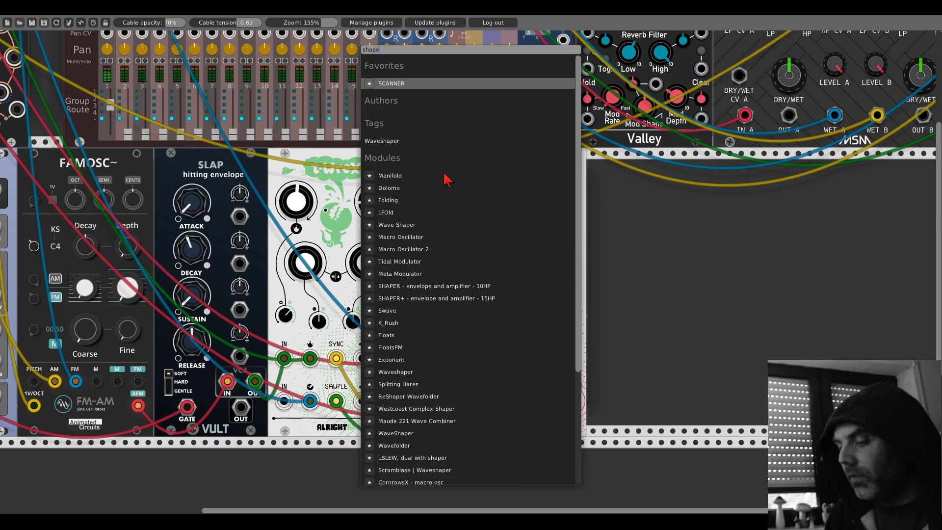
{"action": "type", "text": "r"}
{"action": "scroll", "coordinate": [467, 259], "scroll_direction": "down", "scroll_amount": 3}
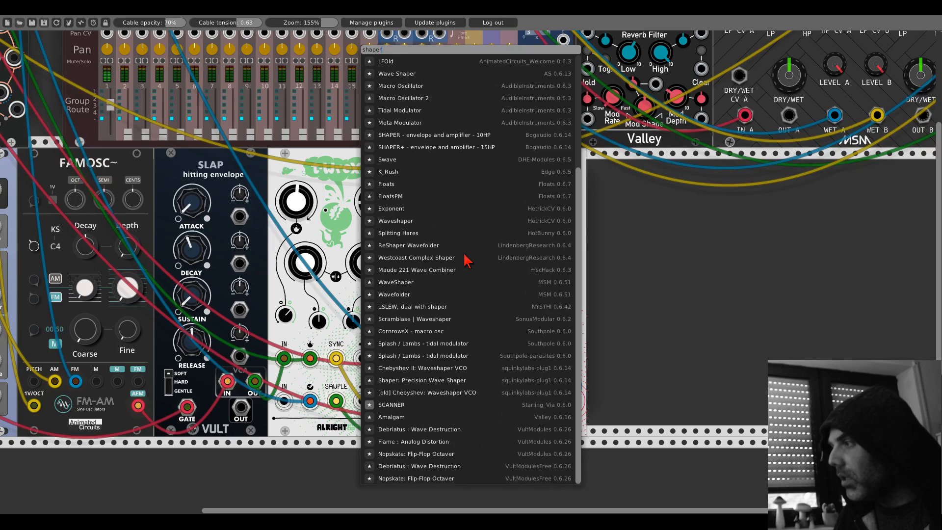
{"action": "left_click", "coordinate": [415, 382]}
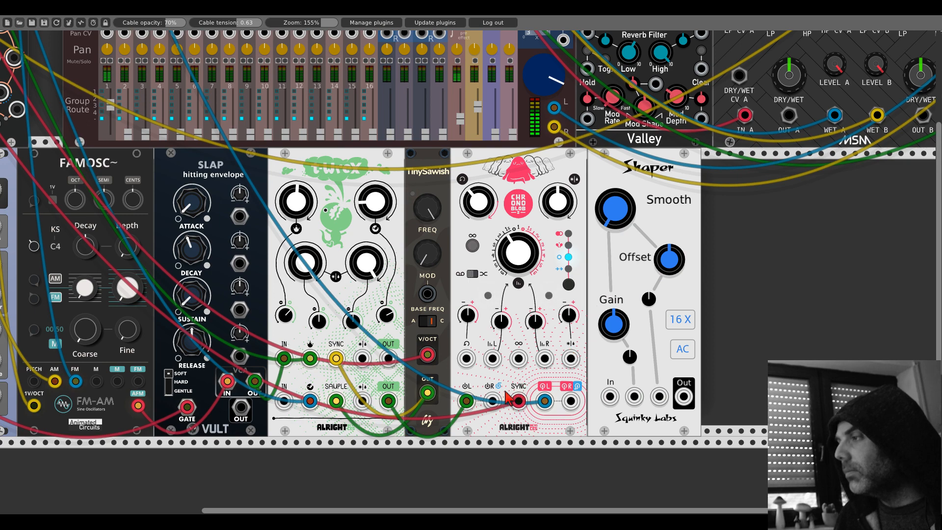
- Patch Shaper between Chronoblob's right-channel send output and return input, and set Shaper's shape to Folder
{"action": "left_click_drag", "start_coordinate": [493, 401], "coordinate": [684, 397]}
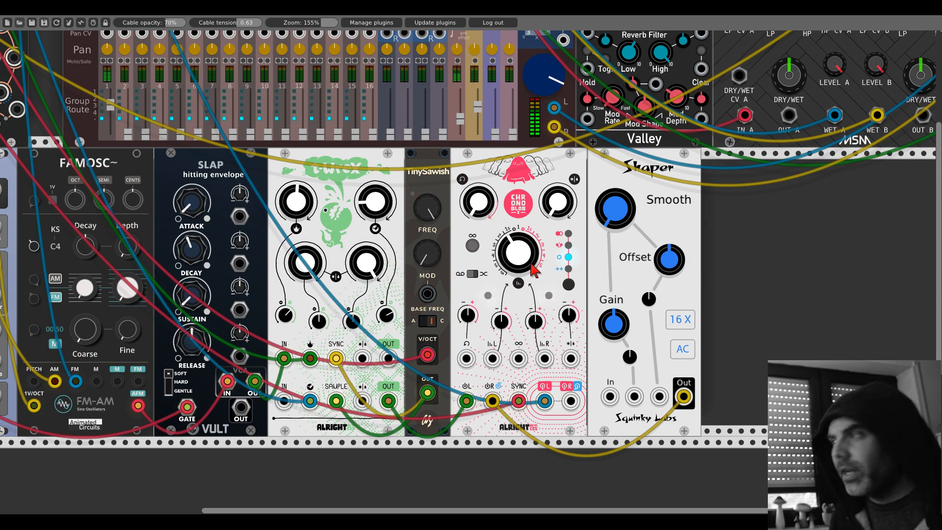
{"action": "left_click_drag", "start_coordinate": [571, 400], "coordinate": [610, 396]}
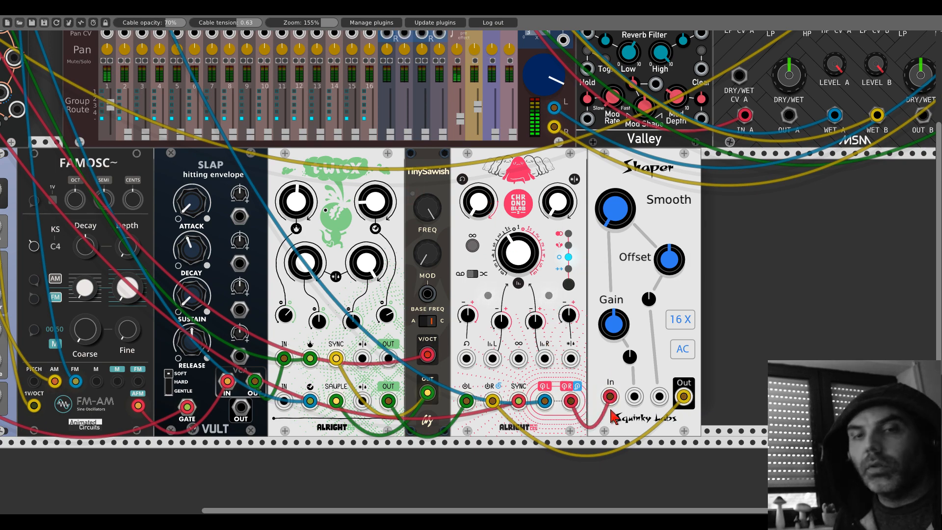
{"action": "left_click_drag", "start_coordinate": [634, 218], "coordinate": [634, 189]}
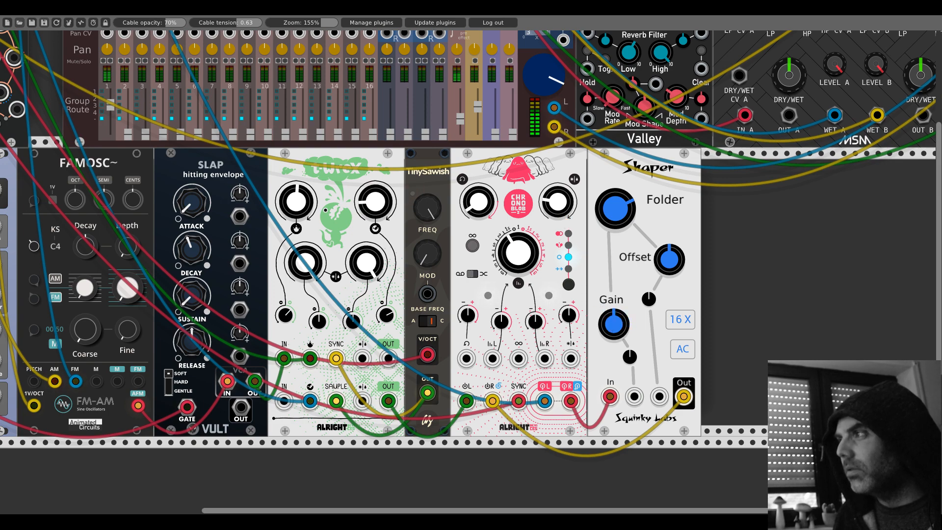
- Fine-tune Chronoblob's feedback and mix, adjust T-Wrex's two lower large knobs and turn its upper-left large knob counter-clockwise
{"action": "left_click_drag", "start_coordinate": [487, 203], "coordinate": [487, 197]}
{"action": "mouse_move", "coordinate": [548, 202]}
{"action": "left_mouse_down"}
{"action": "mouse_move", "coordinate": [548, 215]}
{"action": "mouse_move", "coordinate": [549, 204]}
{"action": "left_mouse_up"}
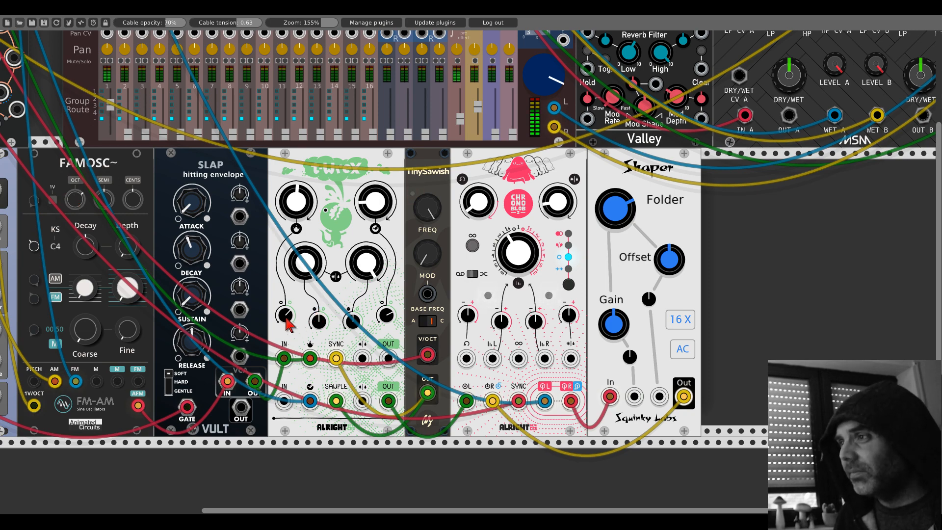
{"action": "left_click_drag", "start_coordinate": [366, 259], "coordinate": [367, 314]}
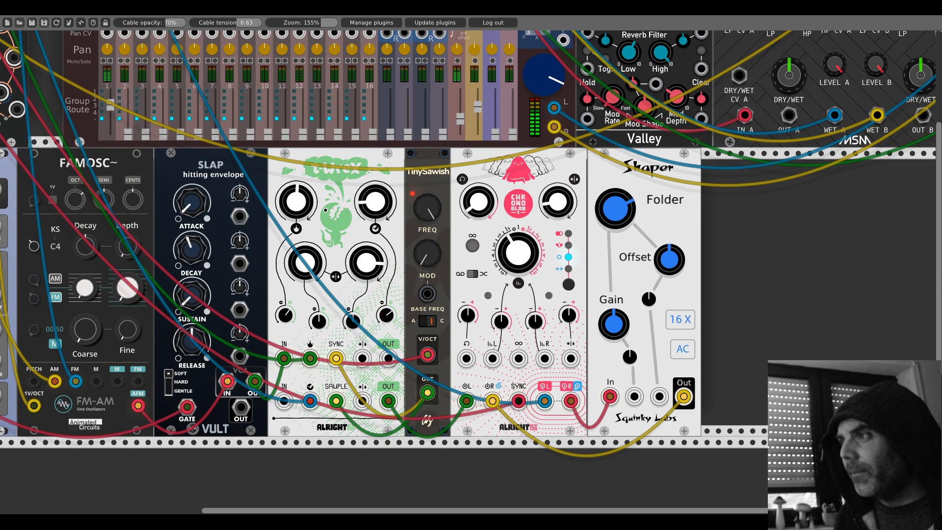
{"action": "left_click_drag", "start_coordinate": [309, 262], "coordinate": [309, 267]}
{"action": "left_click_drag", "start_coordinate": [297, 203], "coordinate": [297, 257]}
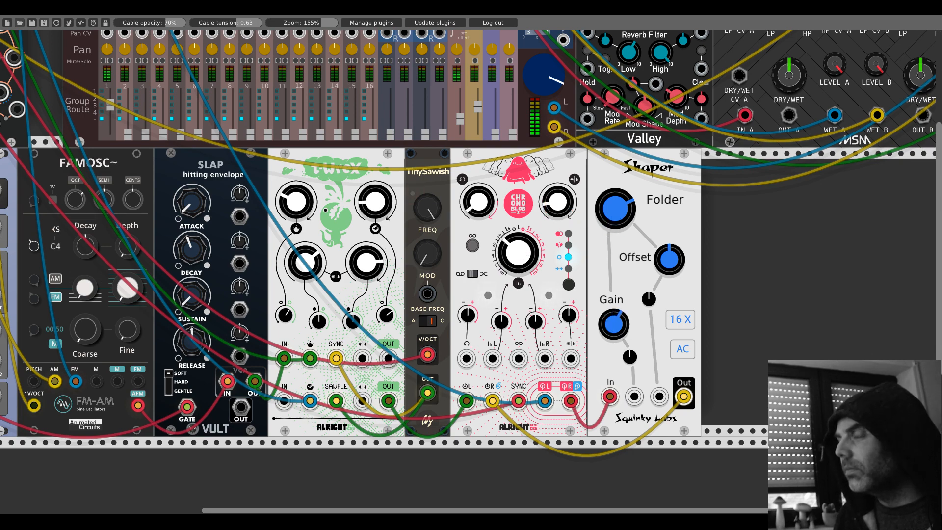
- Set Shaper's shape to Clip and bring its gain to around the middle
{"action": "left_click_drag", "start_coordinate": [615, 208], "coordinate": [616, 216]}
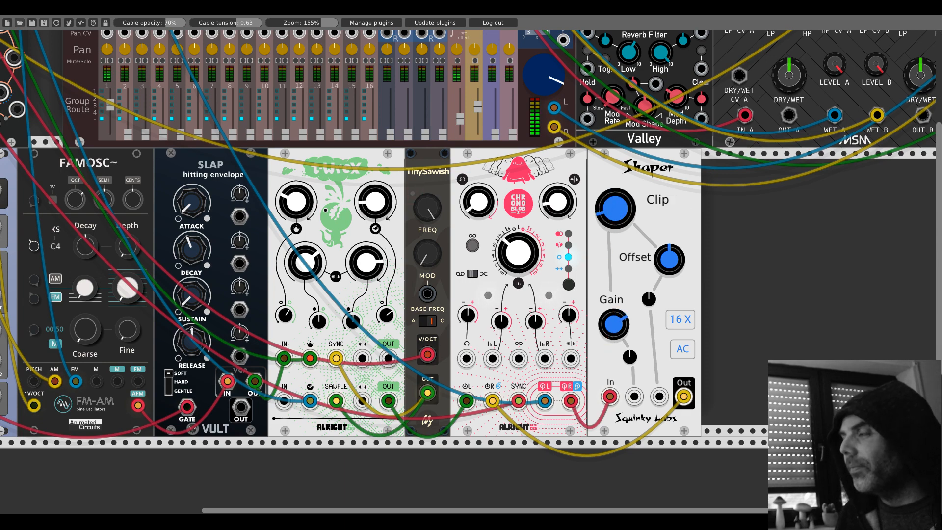
{"action": "left_click_drag", "start_coordinate": [613, 324], "coordinate": [613, 319]}
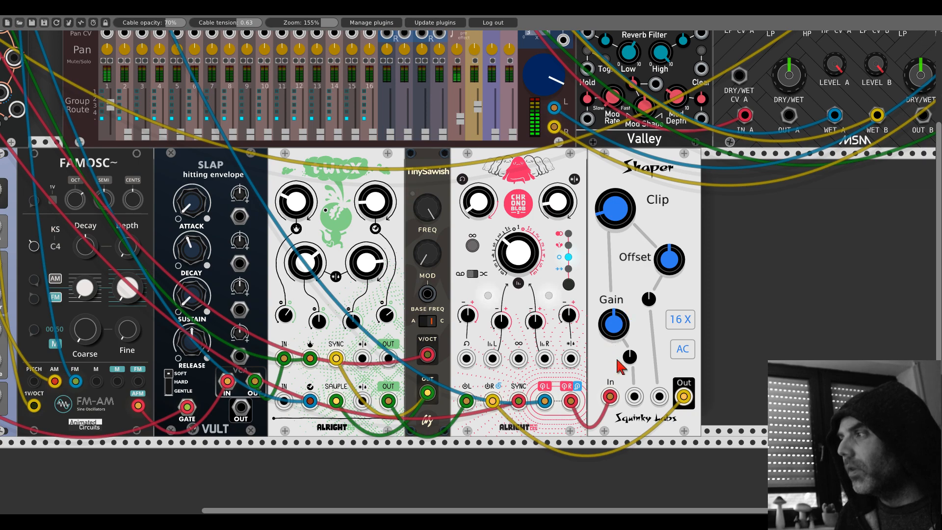
- Patch a free Branes output into Shaper's gain CV input and turn up the gain CV trim
{"action": "left_click_drag", "start_coordinate": [635, 396], "coordinate": [125, 118]}
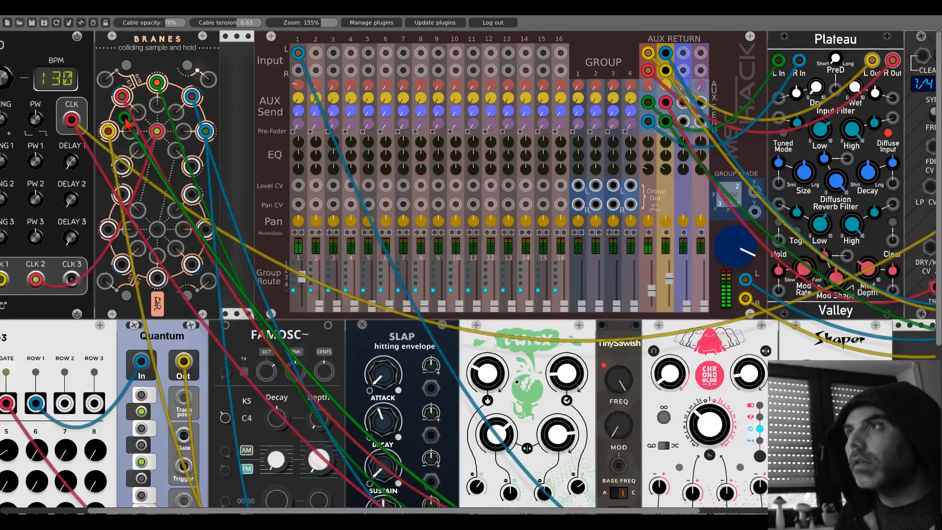
{"action": "scroll", "coordinate": [806, 336], "scroll_direction": "down", "scroll_amount": 8}
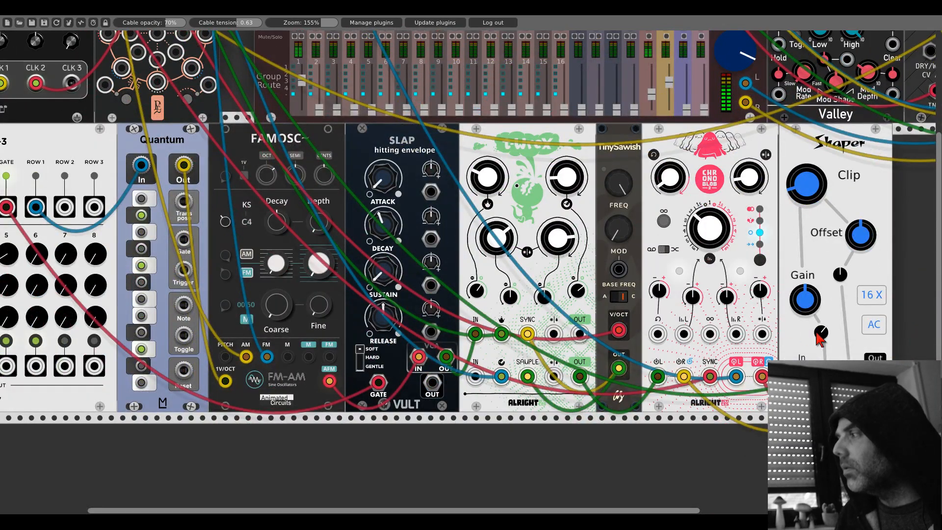
{"action": "left_click_drag", "start_coordinate": [798, 249], "coordinate": [643, 223]}
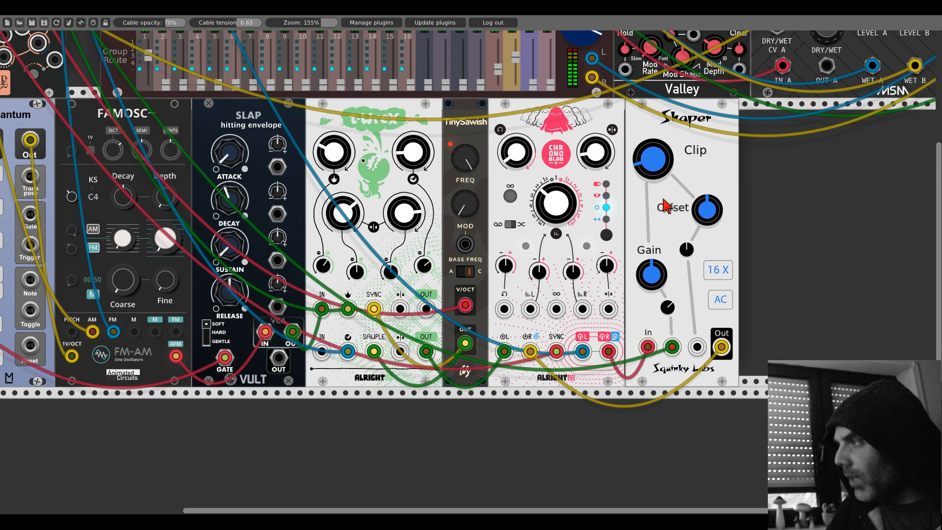
- Move SEQ-3's EXT CLK cable from Clocked's CLK 1 output to CLK 2
{"action": "left_click_drag", "start_coordinate": [66, 101], "coordinate": [547, 160]}
{"action": "scroll", "coordinate": [194, 177], "scroll_direction": "up", "scroll_amount": 6}
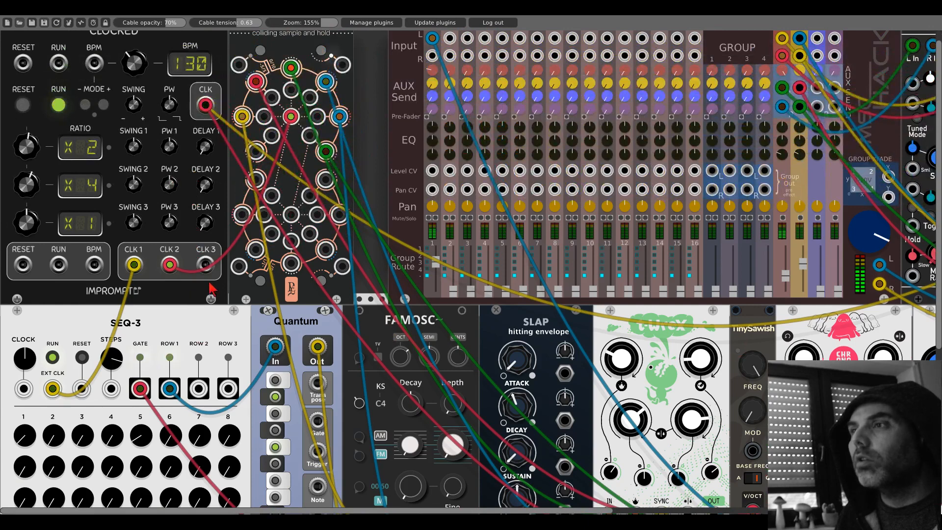
{"action": "scroll", "coordinate": [130, 282], "scroll_direction": "down", "scroll_amount": 3}
{"action": "left_click_drag", "start_coordinate": [133, 191], "coordinate": [169, 191]}
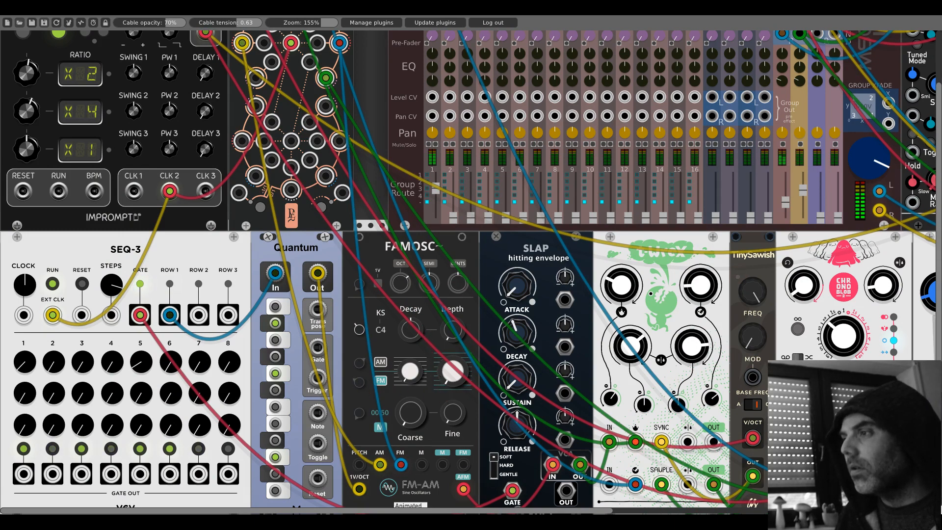
- Patch a Branes output into Slap's decay CV input
{"action": "left_click_drag", "start_coordinate": [580, 297], "coordinate": [414, 199]}
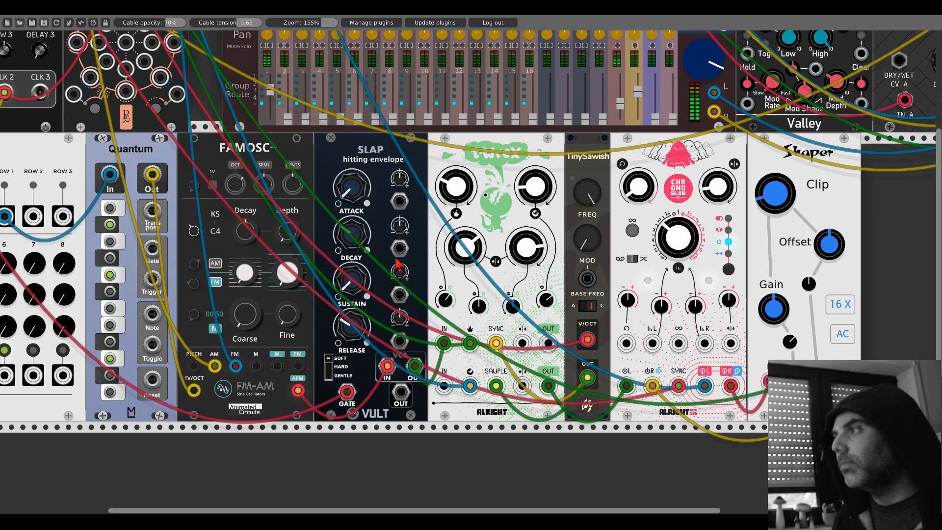
{"action": "left_click_drag", "start_coordinate": [399, 249], "coordinate": [93, 171]}
{"action": "scroll", "coordinate": [395, 252], "scroll_direction": "up", "scroll_amount": 5}
{"action": "scroll", "coordinate": [403, 275], "scroll_direction": "down", "scroll_amount": 5}
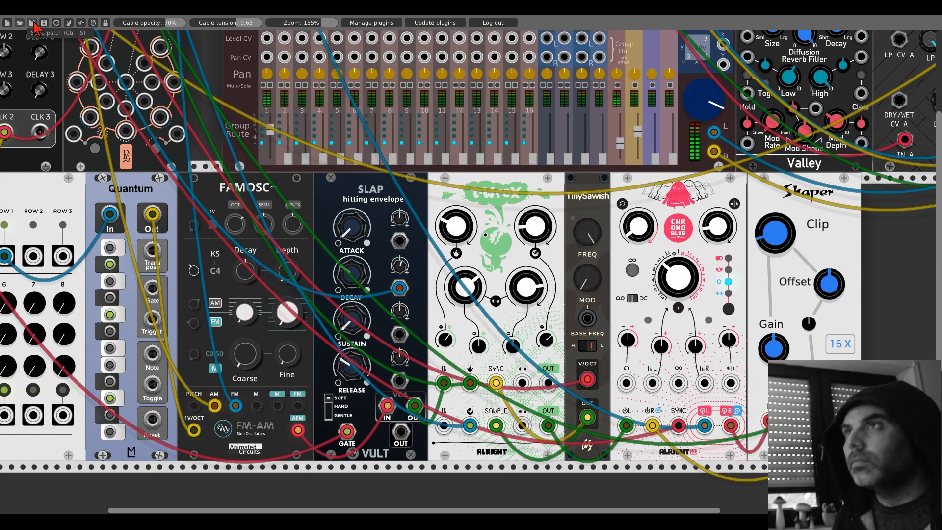
{"action": "scroll", "coordinate": [439, 206], "scroll_direction": "up", "scroll_amount": 5}
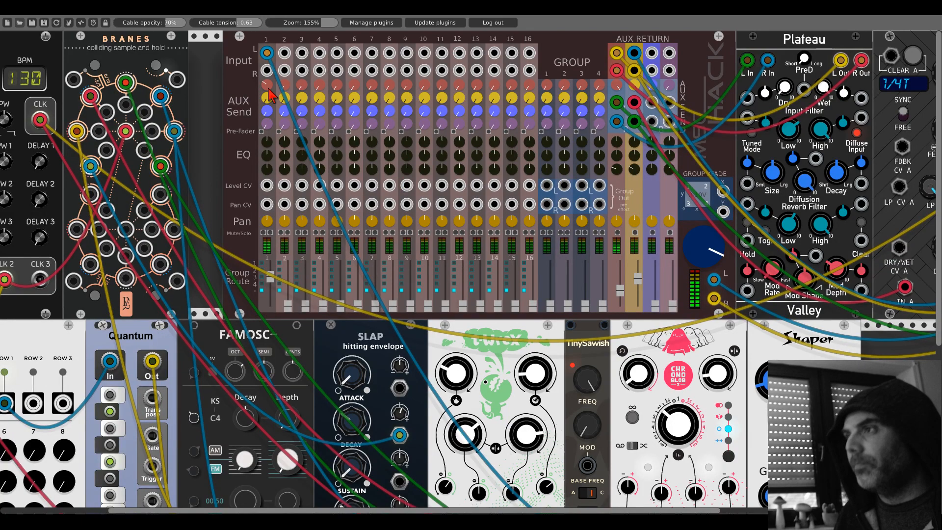
{"action": "scroll", "coordinate": [572, 309], "scroll_direction": "down", "scroll_amount": 6}
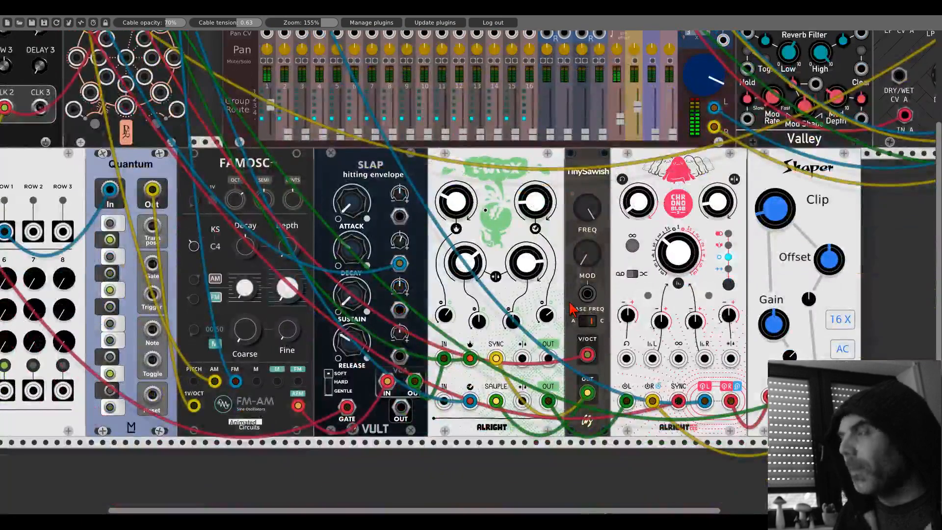
{"action": "scroll", "coordinate": [559, 304], "scroll_direction": "down", "scroll_amount": 1}
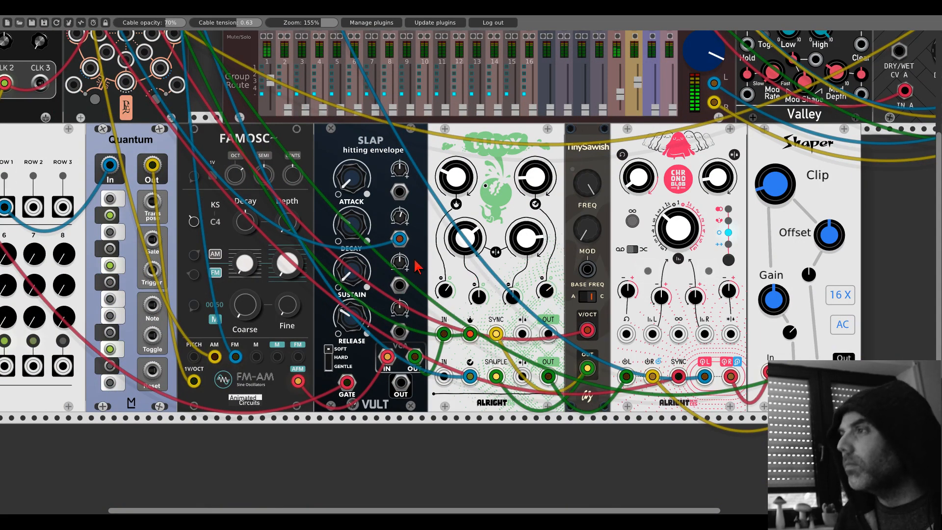
- Add Vult's Basal smooth oscillator from VultModulesFree in the empty row below the existing Quantum
{"action": "scroll", "coordinate": [418, 266], "scroll_direction": "left", "scroll_amount": 6}
{"action": "scroll", "coordinate": [344, 231], "scroll_direction": "down", "scroll_amount": 3}
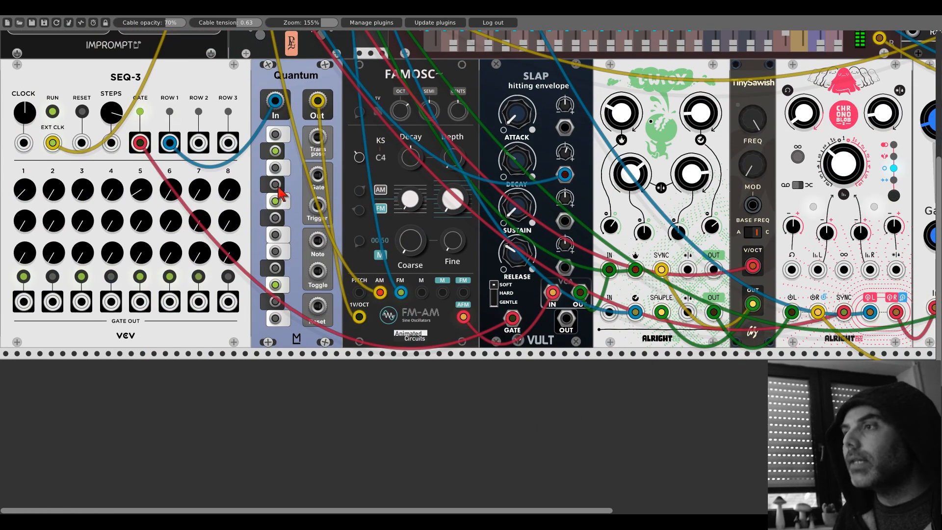
{"action": "scroll", "coordinate": [285, 260], "scroll_direction": "down", "scroll_amount": 8}
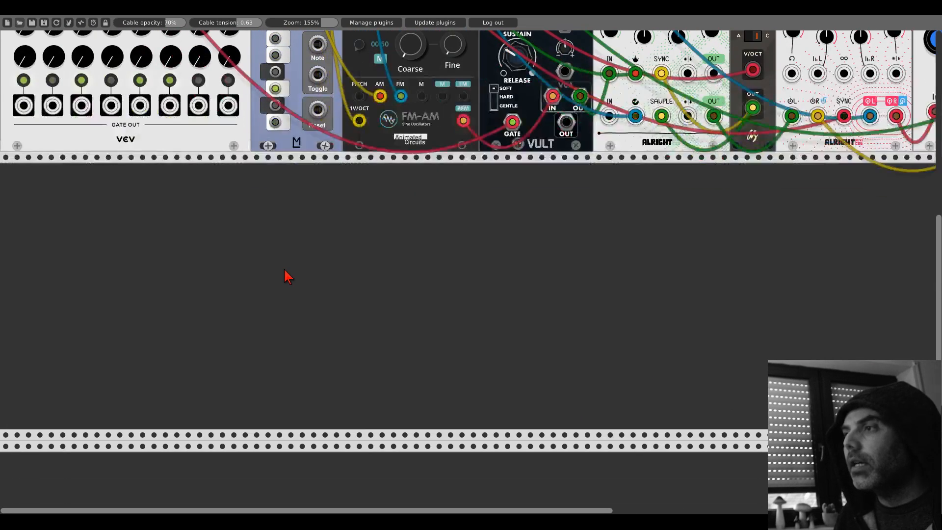
{"action": "right_click", "coordinate": [288, 276]}
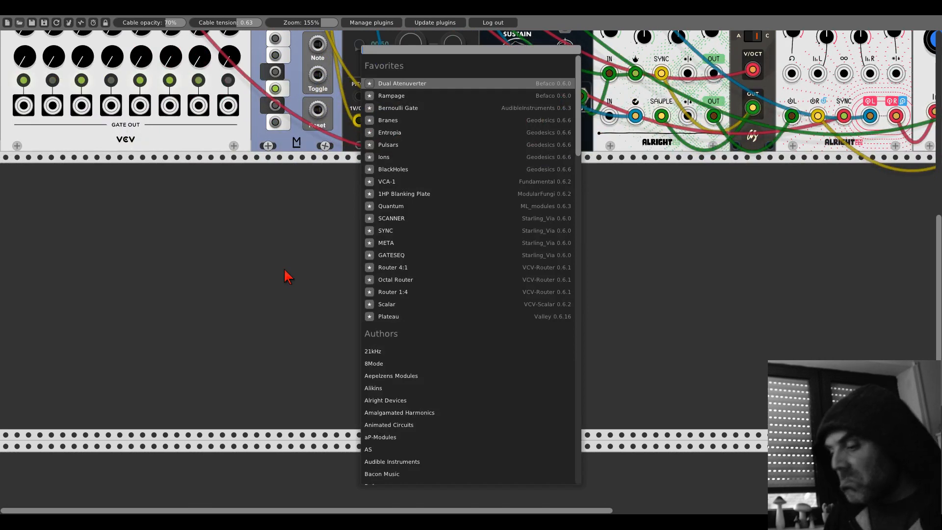
{"action": "type", "text": "basa"}
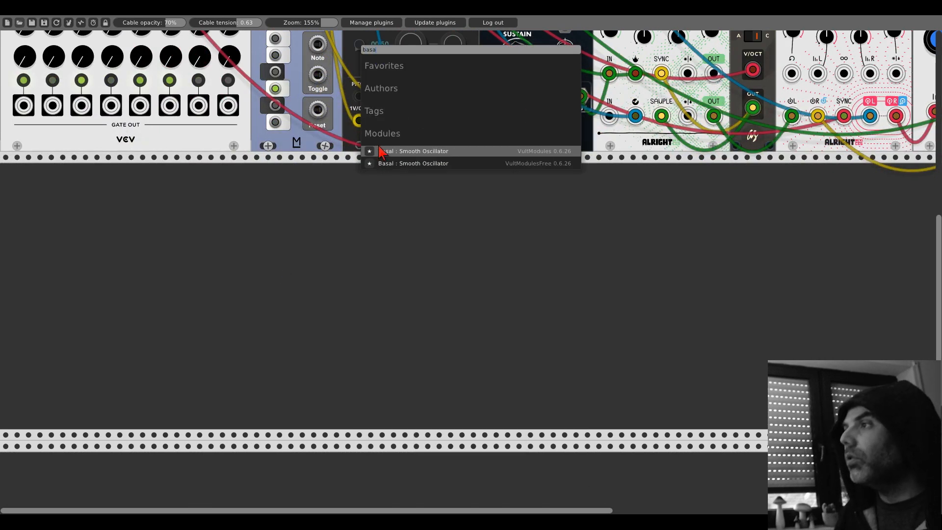
{"action": "left_click", "coordinate": [413, 165]}
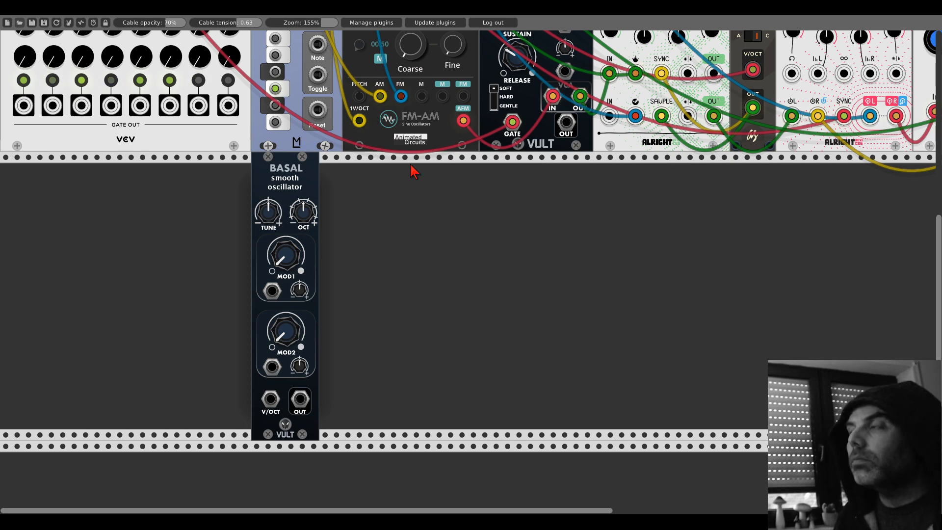
- Duplicate Quantum, place the copy directly beside Basal, and patch SEQ-3's Row 2 output through it into Basal's V/OCT input
{"action": "scroll", "coordinate": [412, 190], "scroll_direction": "up", "scroll_amount": 2}
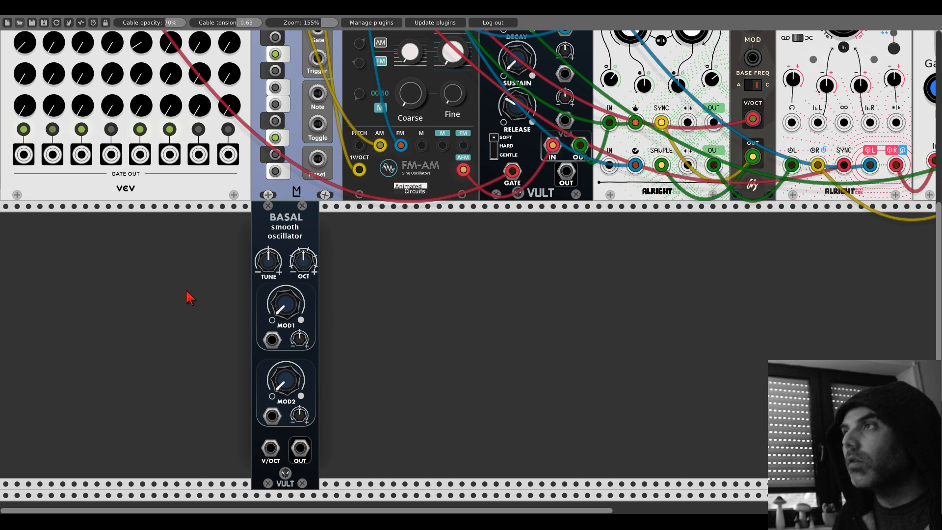
{"action": "scroll", "coordinate": [189, 296], "scroll_direction": "up", "scroll_amount": 3}
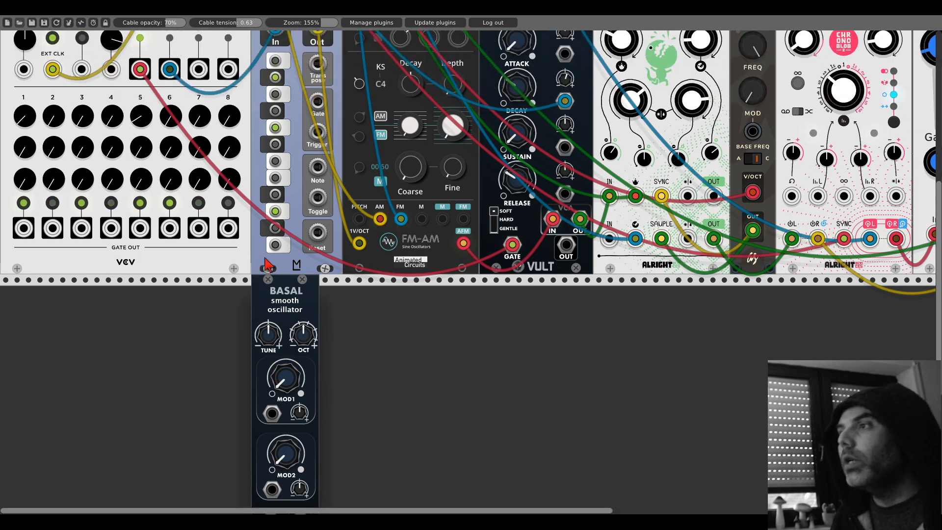
{"action": "key", "text": "ctrl+d"}
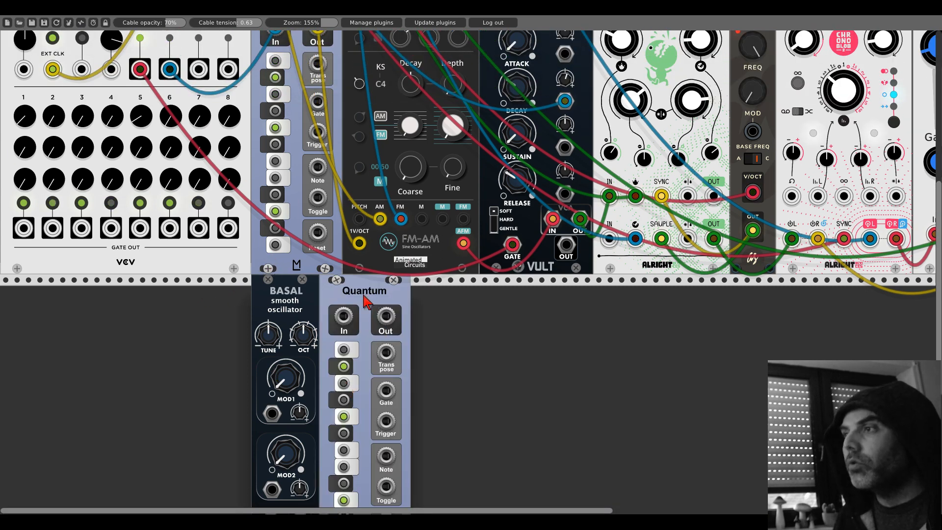
{"action": "left_click_drag", "start_coordinate": [363, 295], "coordinate": [245, 301]}
{"action": "left_click_drag", "start_coordinate": [199, 69], "coordinate": [270, 430]}
{"action": "scroll", "coordinate": [225, 321], "scroll_direction": "down", "scroll_amount": 4}
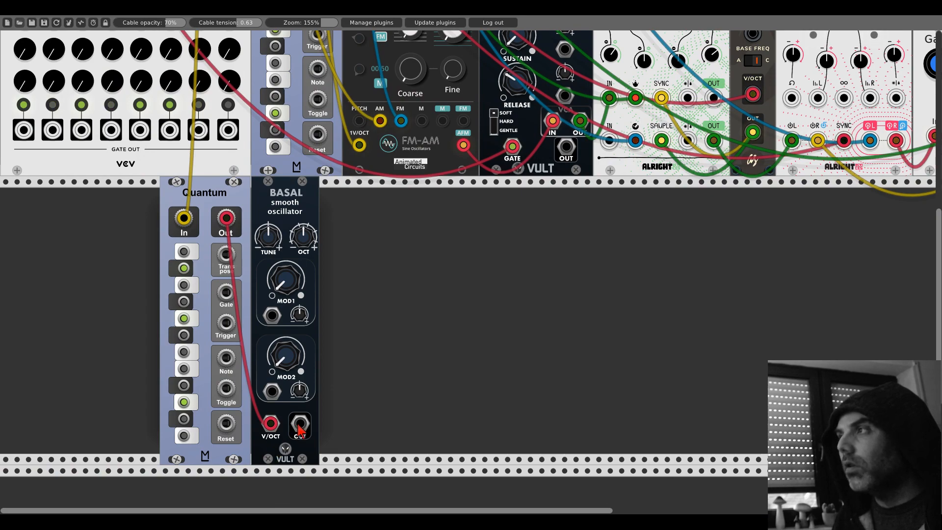
- Patch Basal's output into mixer channel 2's left input and raise that channel's fader slightly
{"action": "left_click_drag", "start_coordinate": [300, 426], "coordinate": [450, 53]}
{"action": "scroll", "coordinate": [413, 374], "scroll_direction": "up", "scroll_amount": 15}
{"action": "left_click_drag", "start_coordinate": [456, 307], "coordinate": [457, 302]}
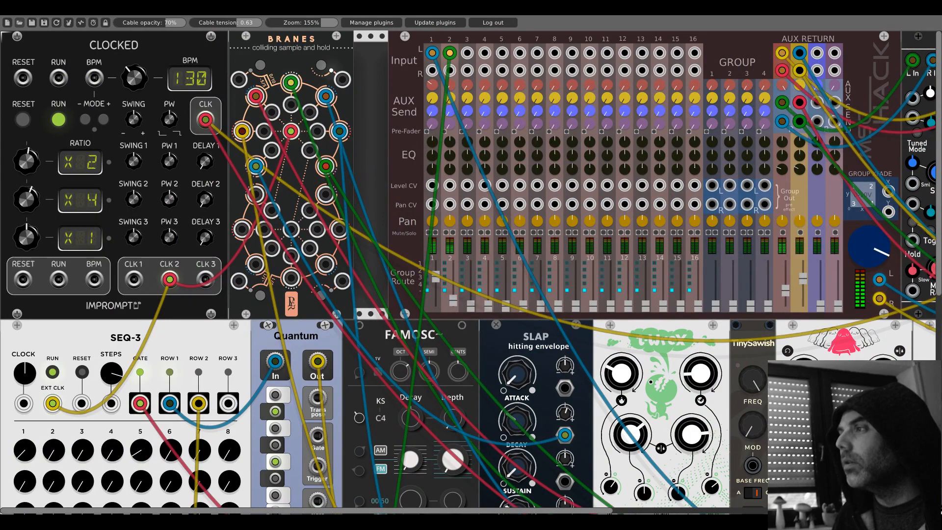
- Vary the Row 2 step knobs on SEQ-3 to give Basal its own pitch sequence
{"action": "scroll", "coordinate": [39, 226], "scroll_direction": "down", "scroll_amount": 10}
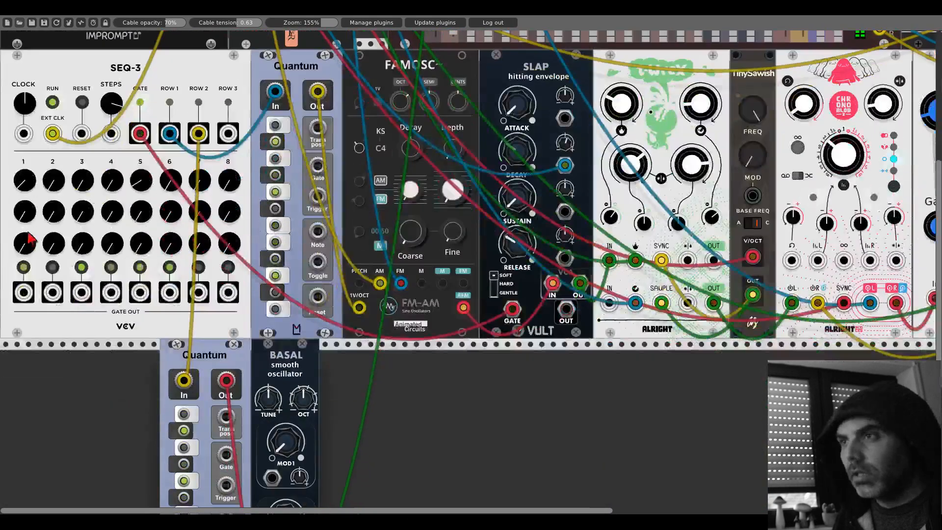
{"action": "left_click_drag", "start_coordinate": [48, 215], "coordinate": [129, 187]}
{"action": "left_click_drag", "start_coordinate": [166, 219], "coordinate": [165, 208]}
{"action": "left_click_drag", "start_coordinate": [194, 220], "coordinate": [194, 206]}
{"action": "left_click_drag", "start_coordinate": [218, 211], "coordinate": [226, 198]}
- Turn up Basal's MOD1 and MOD2 knobs to just below the middle
{"action": "scroll", "coordinate": [287, 281], "scroll_direction": "down", "scroll_amount": 6}
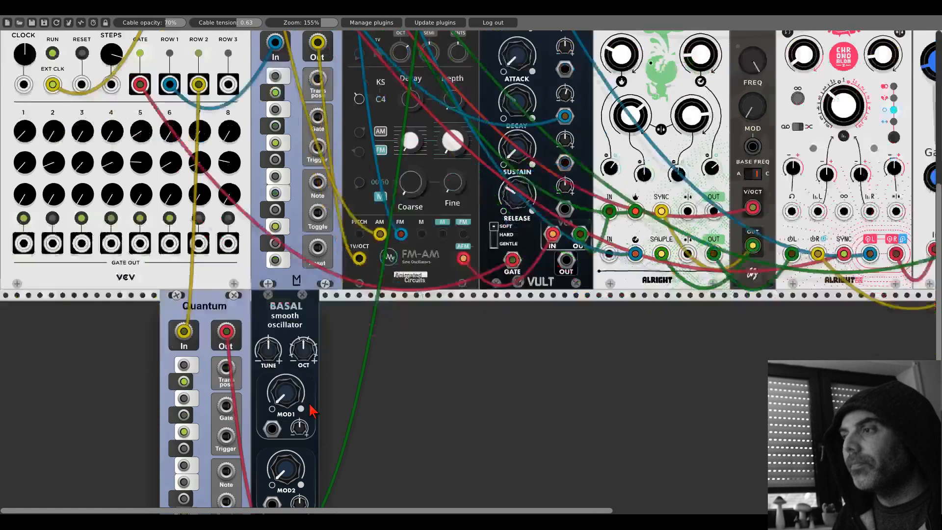
{"action": "left_click_drag", "start_coordinate": [286, 294], "coordinate": [286, 284]}
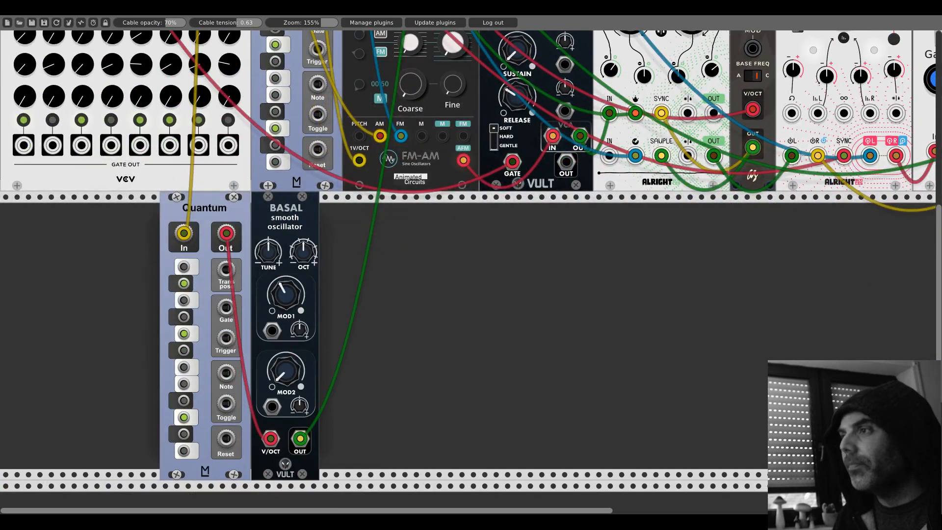
{"action": "left_click_drag", "start_coordinate": [285, 371], "coordinate": [285, 360]}
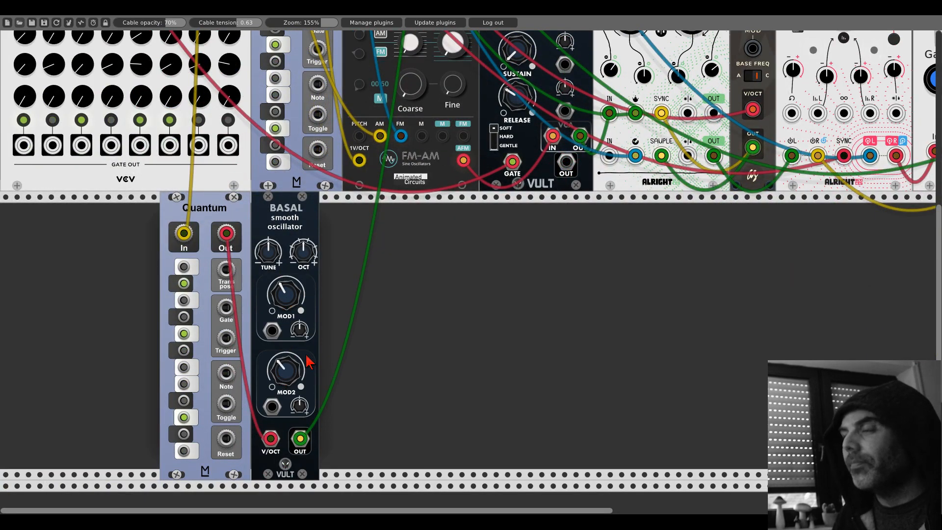
{"action": "scroll", "coordinate": [412, 303], "scroll_direction": "up", "scroll_amount": 17}
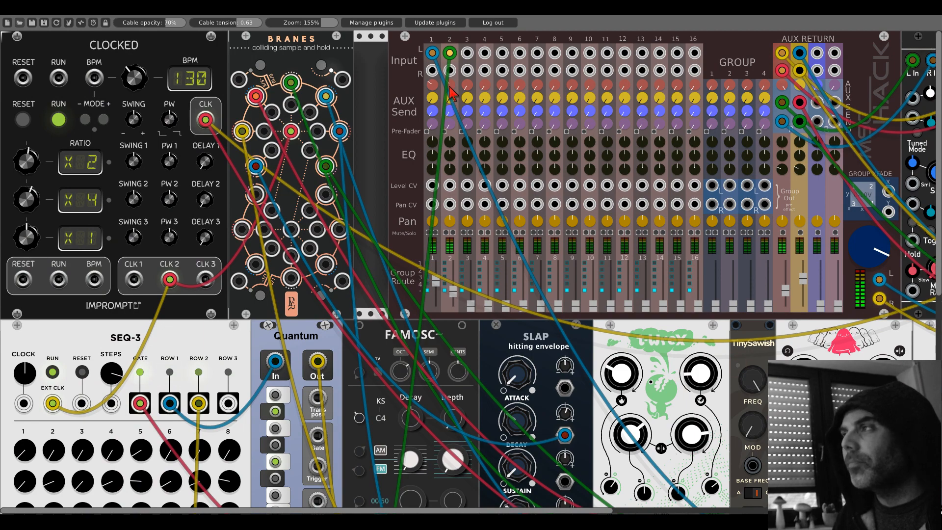
{"action": "scroll", "coordinate": [368, 256], "scroll_direction": "down", "scroll_amount": 10}
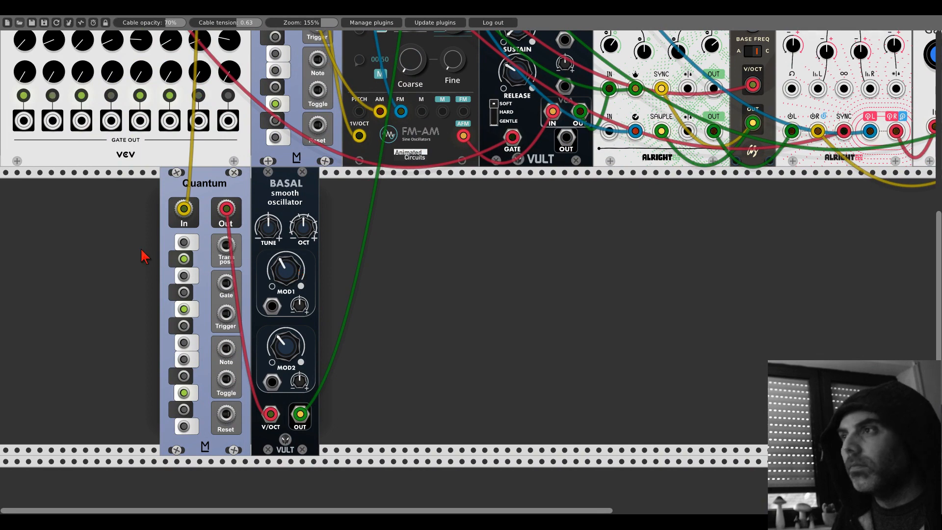
- Unplug SEQ-3's Row 2 cable from the lower Quantum's input and add Fundamental's Sequential Switch 2 directly beside that Quantum
{"action": "scroll", "coordinate": [140, 255], "scroll_direction": "up", "scroll_amount": 3}
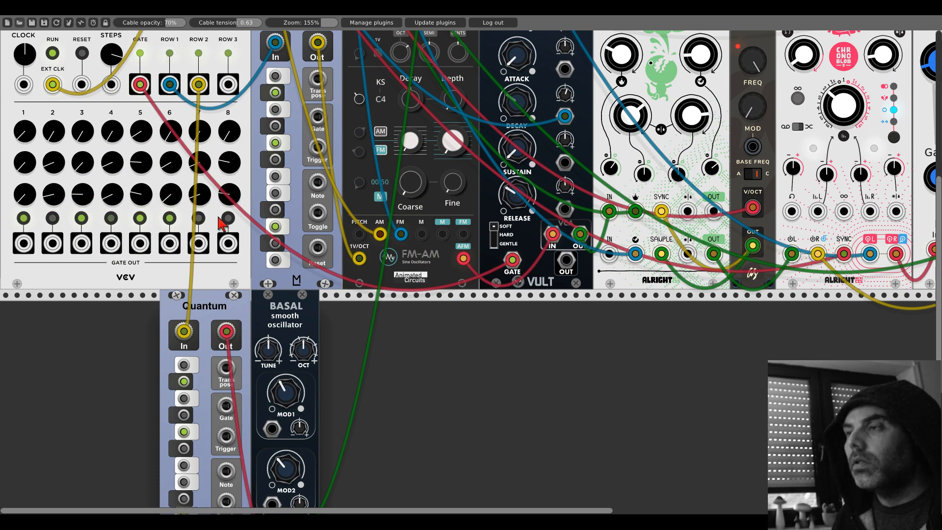
{"action": "left_click", "coordinate": [183, 334]}
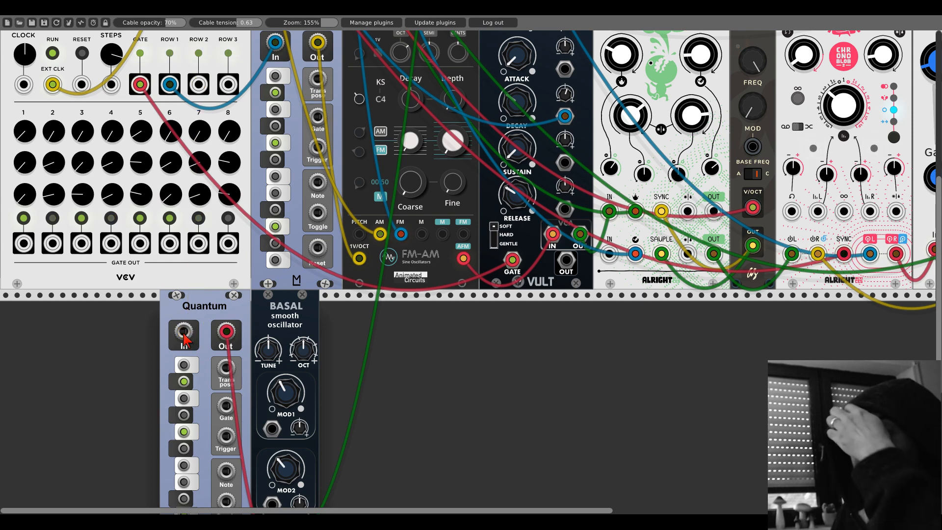
{"action": "right_click", "coordinate": [120, 361]}
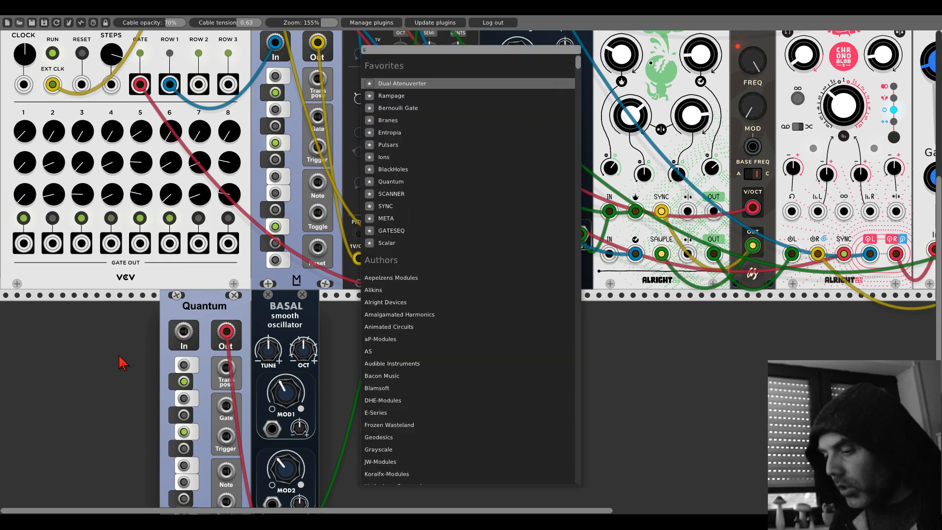
{"action": "type", "text": "sequential"}
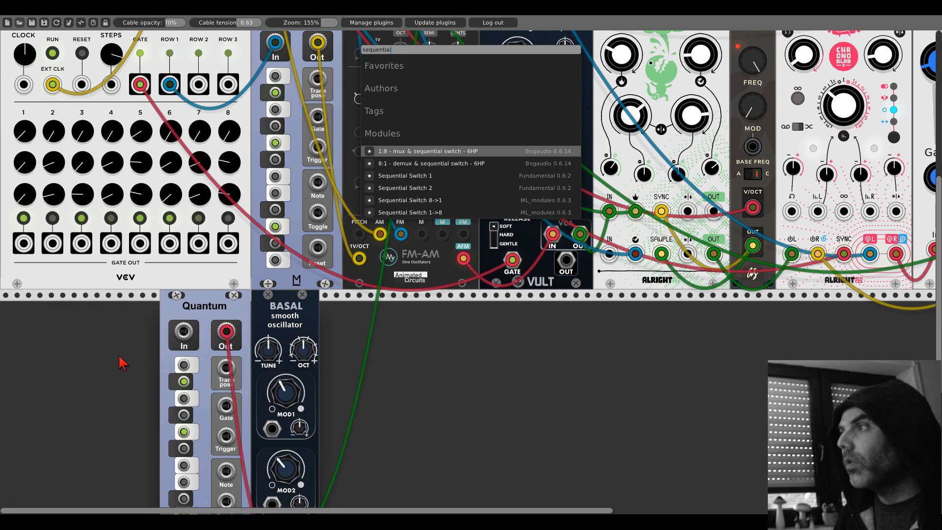
{"action": "left_click", "coordinate": [425, 189]}
{"action": "left_click_drag", "start_coordinate": [127, 310], "coordinate": [167, 319]}
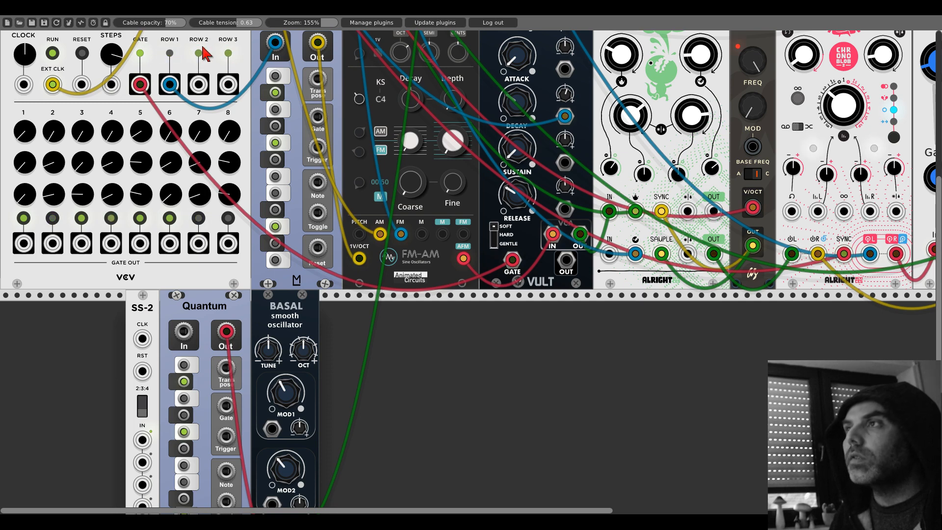
- Patch SEQ-3's Row 2 and Row 3 outputs into the first and second inputs of SS-2
{"action": "left_click_drag", "start_coordinate": [200, 84], "coordinate": [143, 317]}
{"action": "scroll", "coordinate": [196, 96], "scroll_direction": "down", "scroll_amount": 5}
{"action": "scroll", "coordinate": [142, 317], "scroll_direction": "up", "scroll_amount": 9}
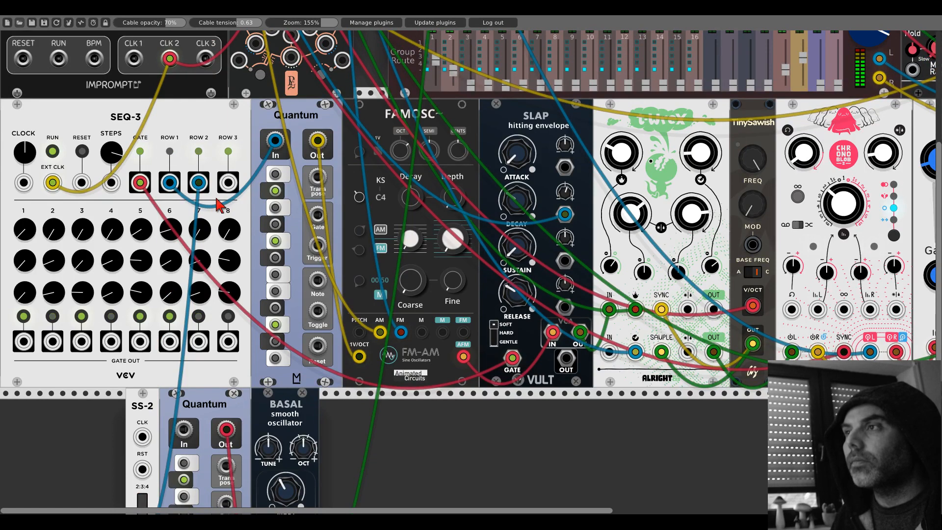
{"action": "scroll", "coordinate": [229, 196], "scroll_direction": "down", "scroll_amount": 6}
{"action": "left_click_drag", "start_coordinate": [228, 182], "coordinate": [144, 364]}
{"action": "scroll", "coordinate": [228, 182], "scroll_direction": "down", "scroll_amount": 2}
{"action": "scroll", "coordinate": [152, 358], "scroll_direction": "up", "scroll_amount": 15}
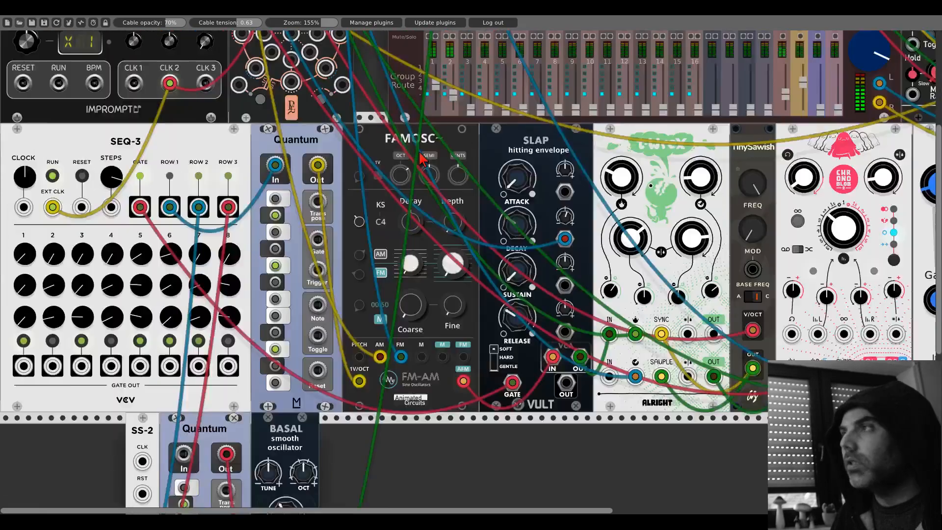
- Patch Clocked's CLK 1 output into SS-2's CLK input and set the first clock ratio to /7
{"action": "scroll", "coordinate": [175, 382], "scroll_direction": "down", "scroll_amount": 13}
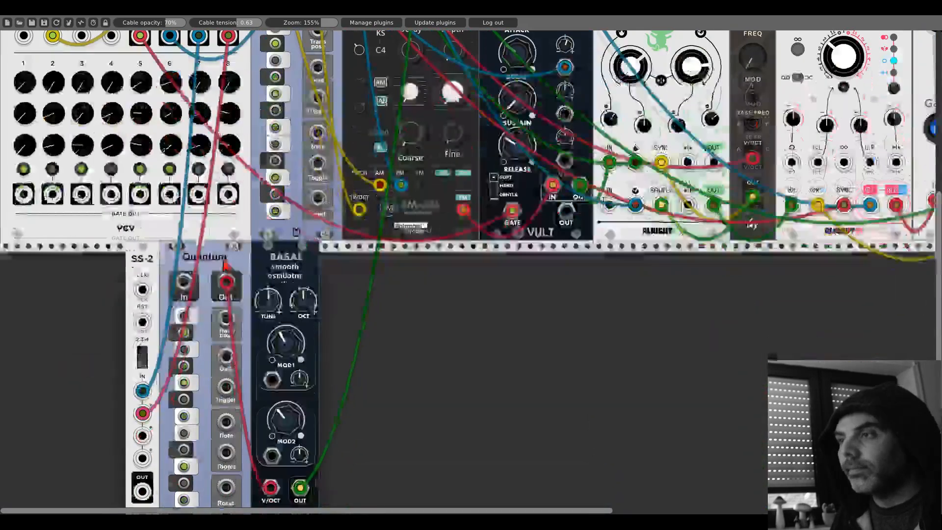
{"action": "scroll", "coordinate": [147, 365], "scroll_direction": "down", "scroll_amount": 3}
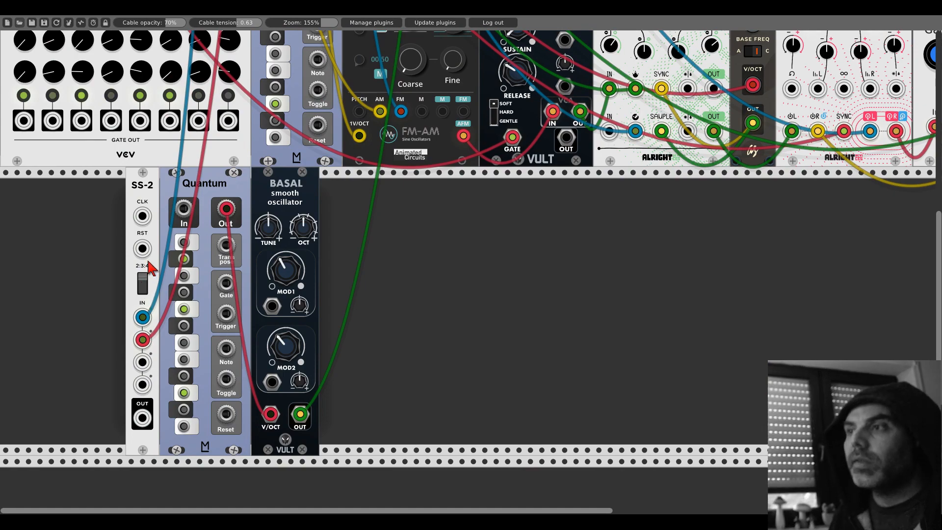
{"action": "left_click_drag", "start_coordinate": [142, 216], "coordinate": [133, 279]}
{"action": "scroll", "coordinate": [141, 212], "scroll_direction": "up", "scroll_amount": 4}
{"action": "scroll", "coordinate": [141, 222], "scroll_direction": "up", "scroll_amount": 14}
{"action": "mouse_move", "coordinate": [28, 160]}
{"action": "left_mouse_down"}
{"action": "mouse_move", "coordinate": [28, 177]}
{"action": "mouse_move", "coordinate": [32, 156]}
{"action": "left_mouse_up"}
- Patch Clocked's RESET output into both SS-2's RST and SEQ-3's RESET inputs, and trigger a reset on Clocked
{"action": "scroll", "coordinate": [154, 250], "scroll_direction": "down", "scroll_amount": 15}
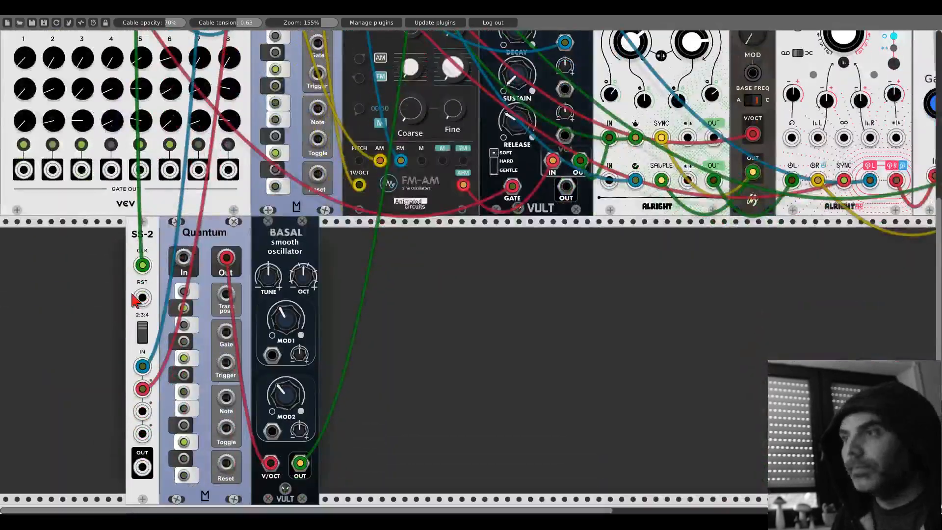
{"action": "scroll", "coordinate": [145, 312], "scroll_direction": "up", "scroll_amount": 13}
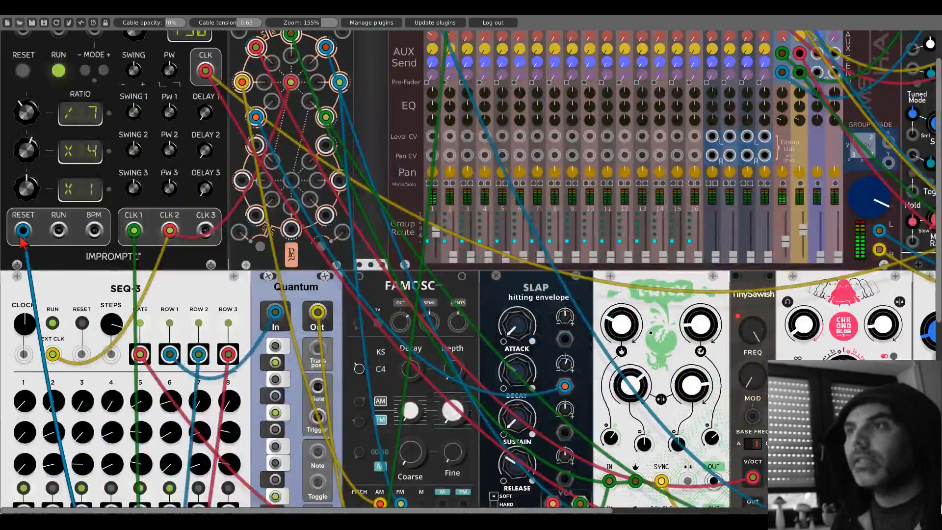
{"action": "left_click_drag", "start_coordinate": [82, 354], "coordinate": [23, 230]}
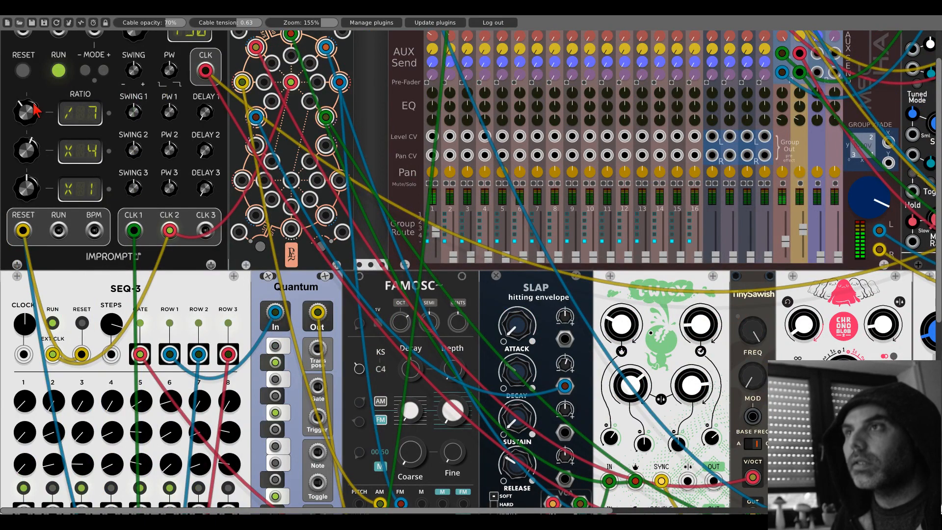
{"action": "left_click", "coordinate": [23, 71]}
- Patch SS-2's output into the lower Quantum's input
{"action": "scroll", "coordinate": [194, 324], "scroll_direction": "down", "scroll_amount": 16}
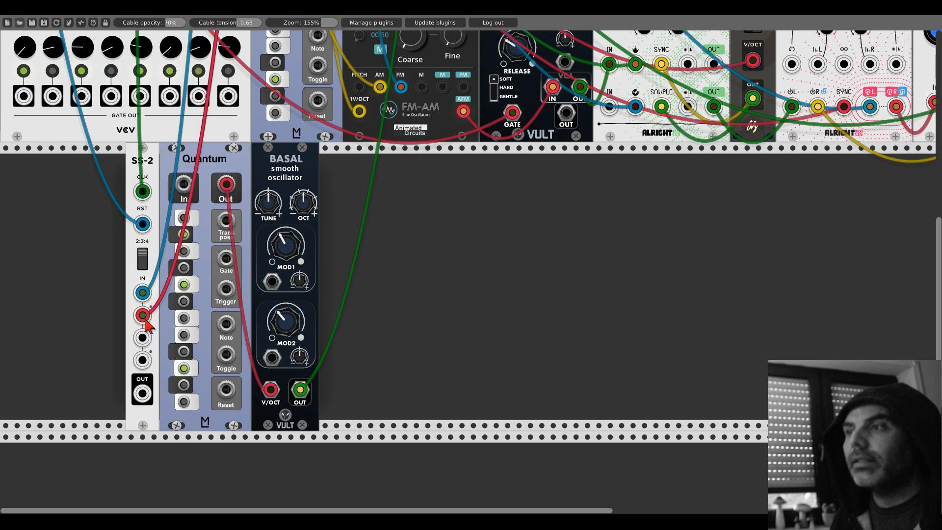
{"action": "left_click_drag", "start_coordinate": [142, 393], "coordinate": [183, 186]}
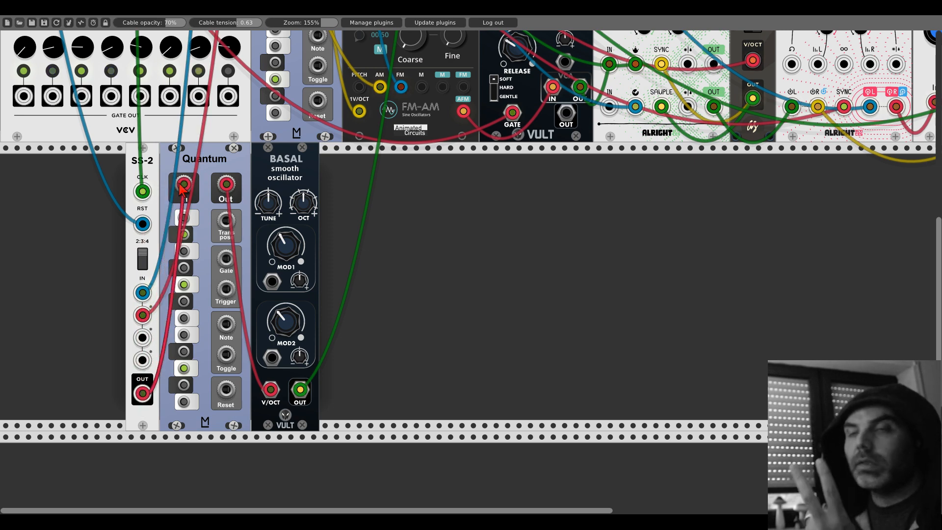
{"action": "scroll", "coordinate": [310, 196], "scroll_direction": "up", "scroll_amount": 10}
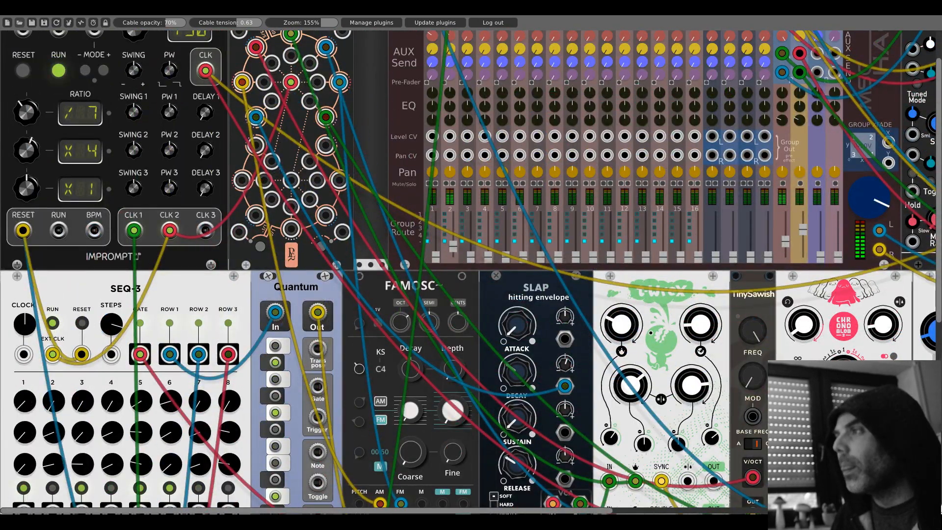
{"action": "scroll", "coordinate": [278, 237], "scroll_direction": "down", "scroll_amount": 5}
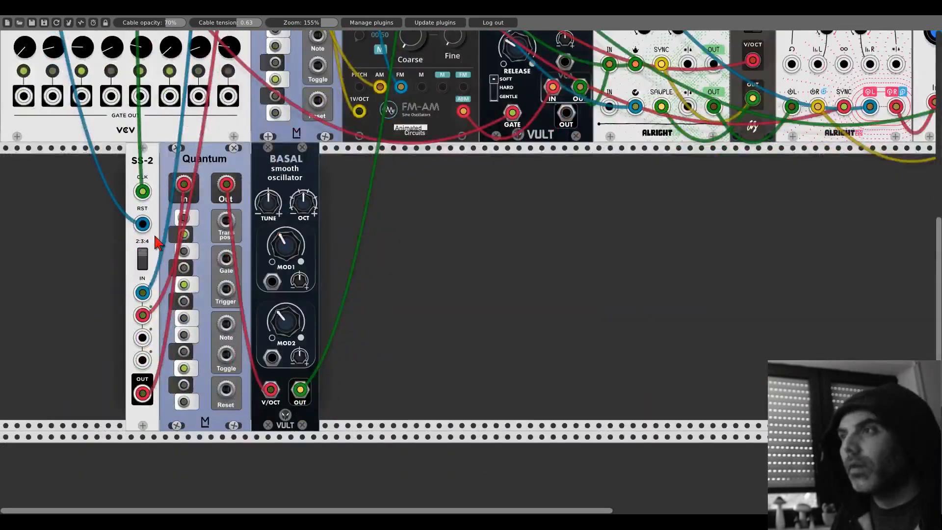
{"action": "scroll", "coordinate": [95, 270], "scroll_direction": "up", "scroll_amount": 3}
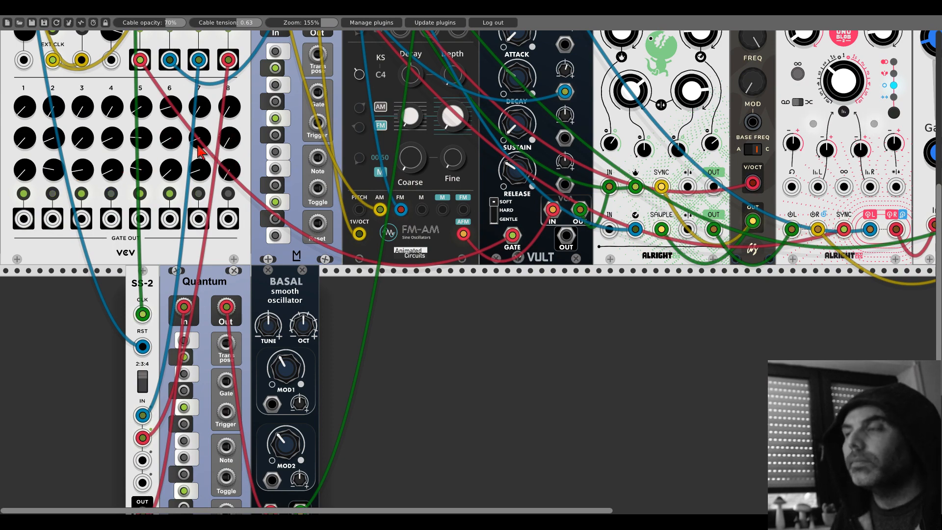
{"action": "scroll", "coordinate": [112, 223], "scroll_direction": "down", "scroll_amount": 5}
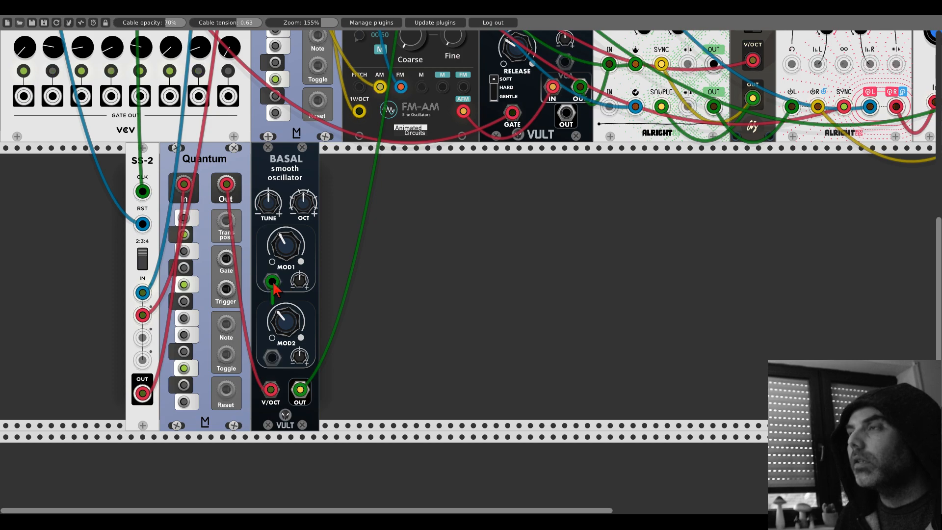
- Set Clocked's third clock ratio to x3 and patch its CLK 3 output into the central input of Branes' lower section
{"action": "scroll", "coordinate": [285, 289], "scroll_direction": "up", "scroll_amount": 19}
{"action": "left_click_drag", "start_coordinate": [279, 289], "coordinate": [279, 301]}
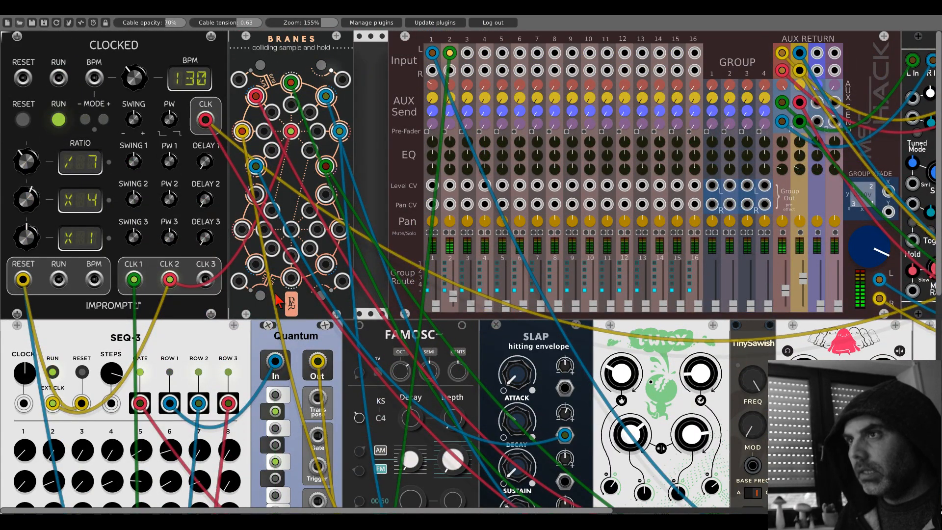
{"action": "left_click_drag", "start_coordinate": [27, 240], "coordinate": [27, 235]}
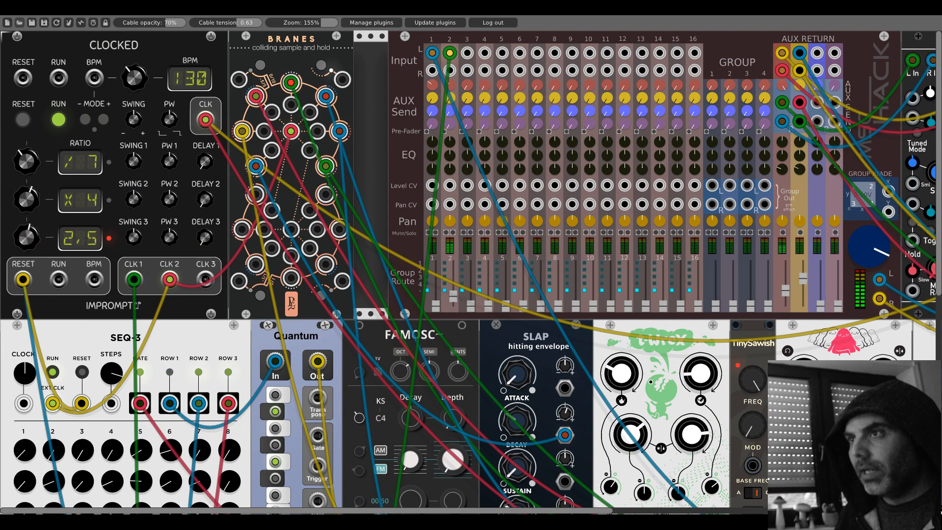
{"action": "left_click_drag", "start_coordinate": [205, 279], "coordinate": [292, 229]}
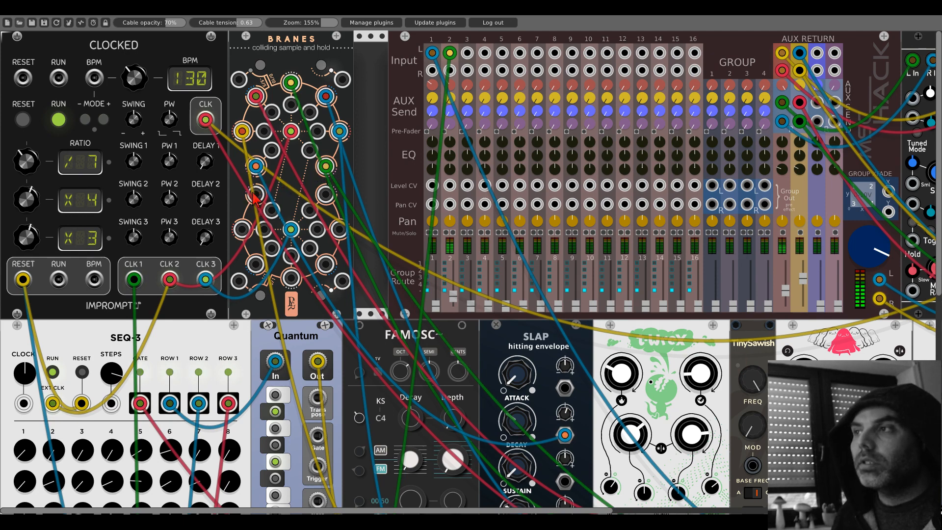
- Patch two outputs of Branes' lower section into Basal's MOD1 and MOD2 inputs and turn up both modulation amounts
{"action": "left_click_drag", "start_coordinate": [256, 195], "coordinate": [273, 329]}
{"action": "scroll", "coordinate": [256, 199], "scroll_direction": "down", "scroll_amount": 17}
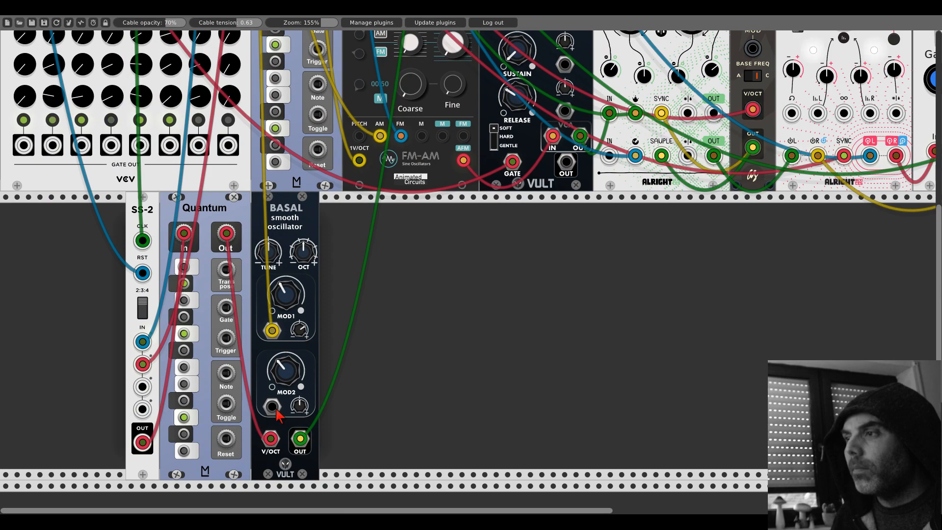
{"action": "scroll", "coordinate": [262, 296], "scroll_direction": "up", "scroll_amount": 15}
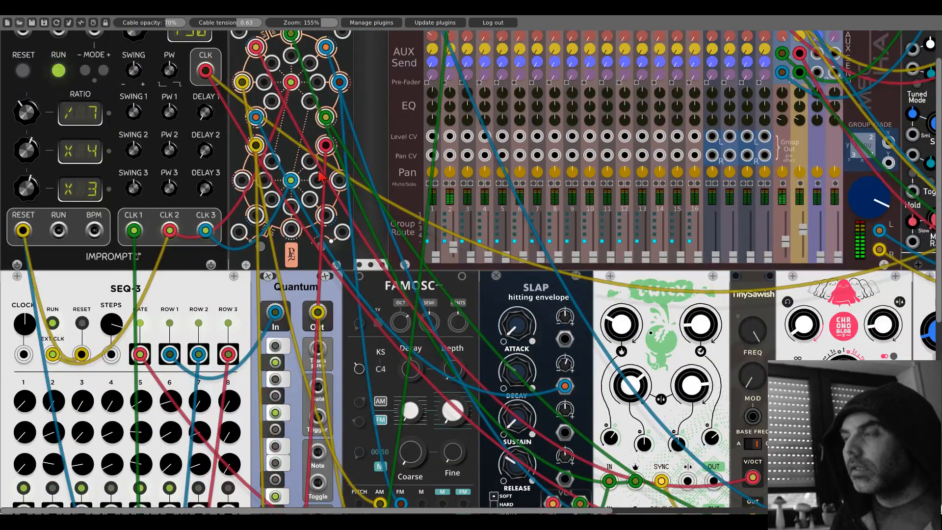
{"action": "scroll", "coordinate": [296, 260], "scroll_direction": "down", "scroll_amount": 12}
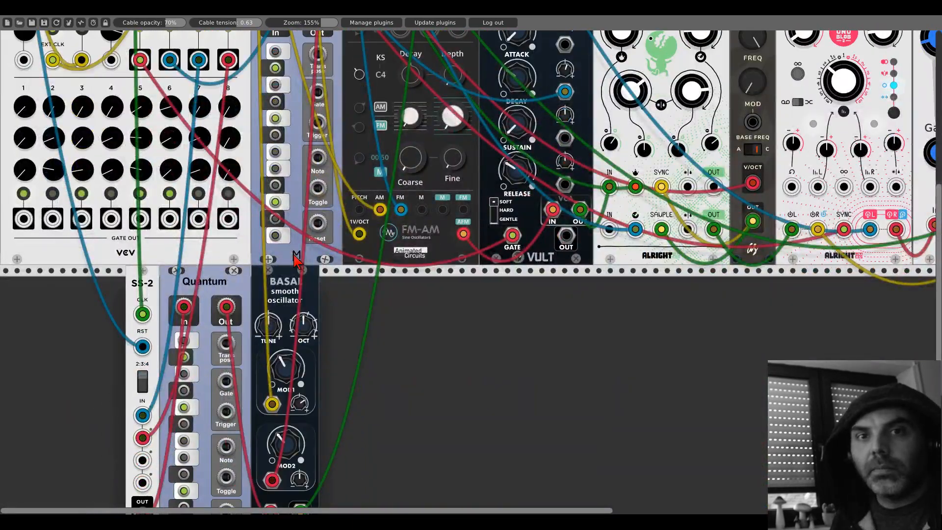
{"action": "scroll", "coordinate": [297, 291], "scroll_direction": "down", "scroll_amount": 3}
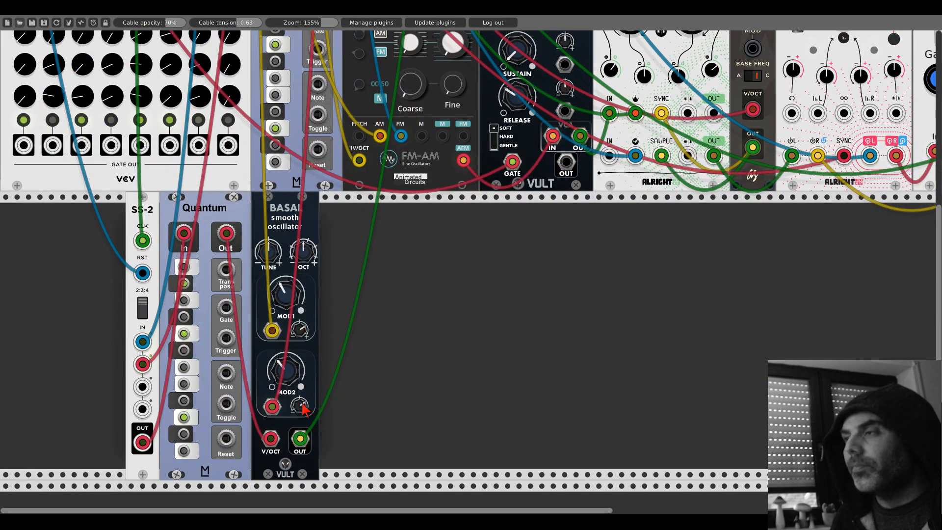
- Raise the mixer's channel 1 fader and turn down Basal's MOD1 and MOD2 knobs
{"action": "scroll", "coordinate": [369, 365], "scroll_direction": "up", "scroll_amount": 15}
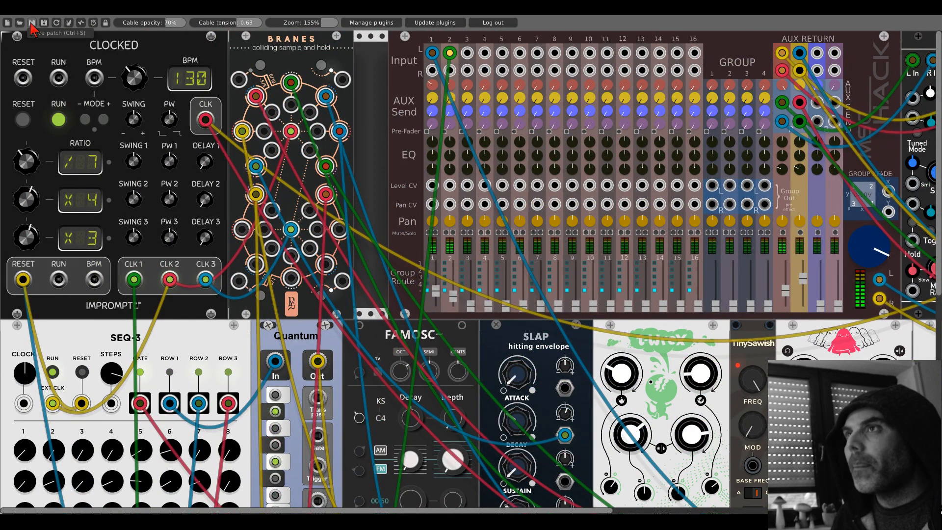
{"action": "scroll", "coordinate": [215, 313], "scroll_direction": "down", "scroll_amount": 11}
{"action": "scroll", "coordinate": [215, 313], "scroll_direction": "down", "scroll_amount": 1}
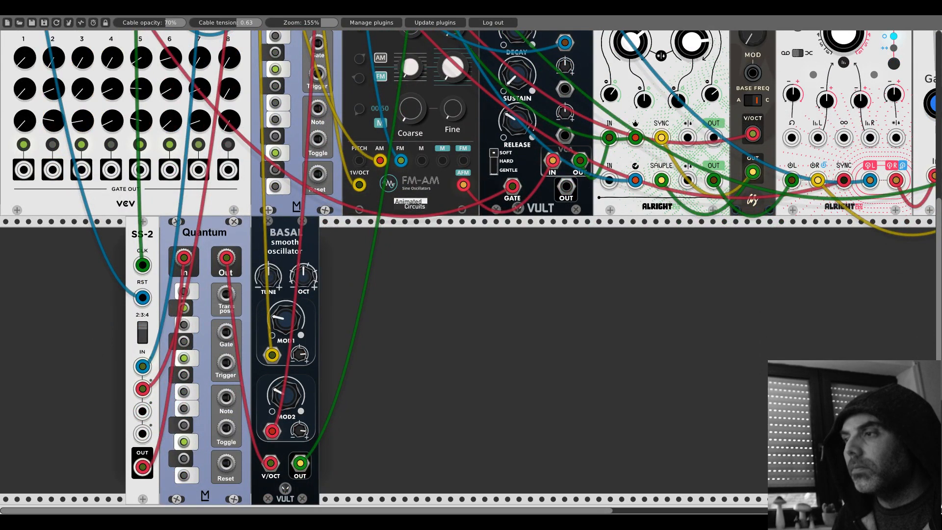
- Move SS-2, the lower Quantum and Basal side by side to the start of their rack row
{"action": "scroll", "coordinate": [148, 196], "scroll_direction": "down", "scroll_amount": 3}
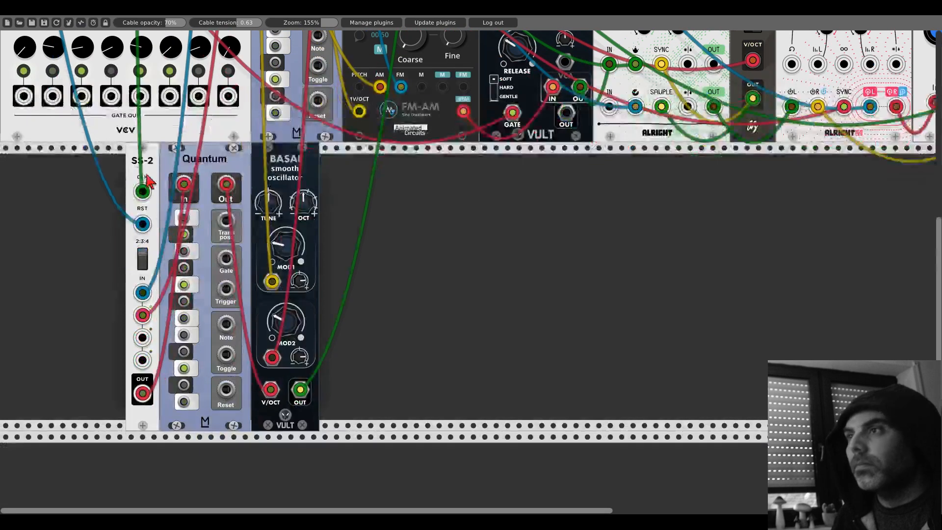
{"action": "left_click_drag", "start_coordinate": [148, 169], "coordinate": [20, 170]}
{"action": "left_click_drag", "start_coordinate": [196, 158], "coordinate": [71, 158]}
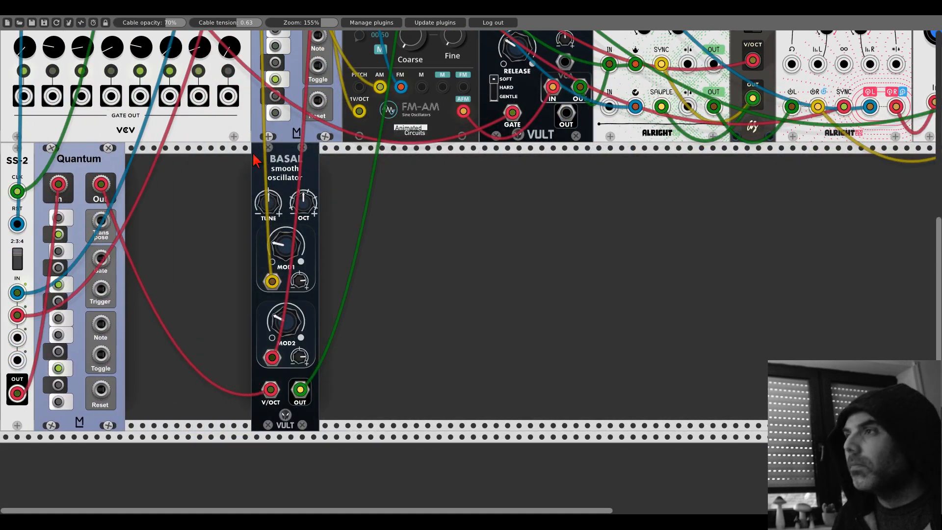
{"action": "left_click_drag", "start_coordinate": [274, 158], "coordinate": [149, 158]}
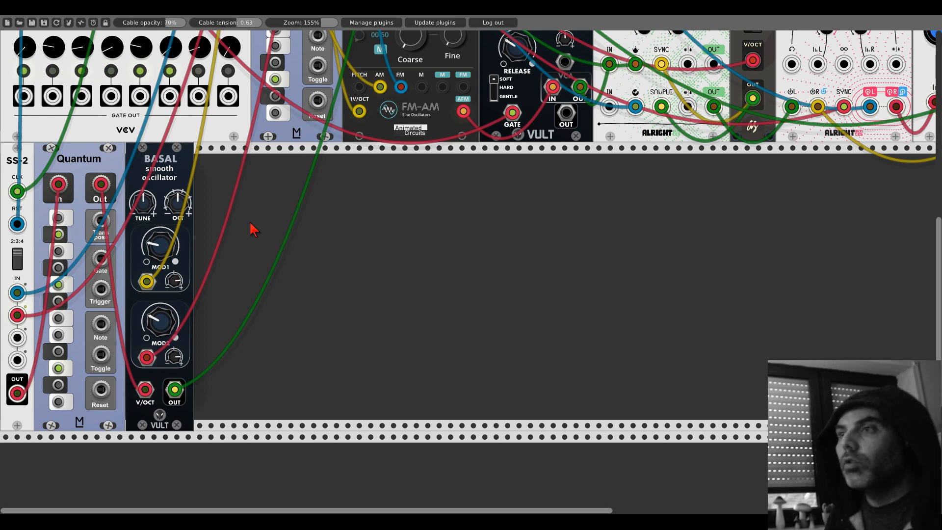
- Add the VultModulesFree Slap: Hitting Envelope beside Basal and patch the lower Quantum's Gate output into its GATE input
{"action": "right_click", "coordinate": [253, 231]}
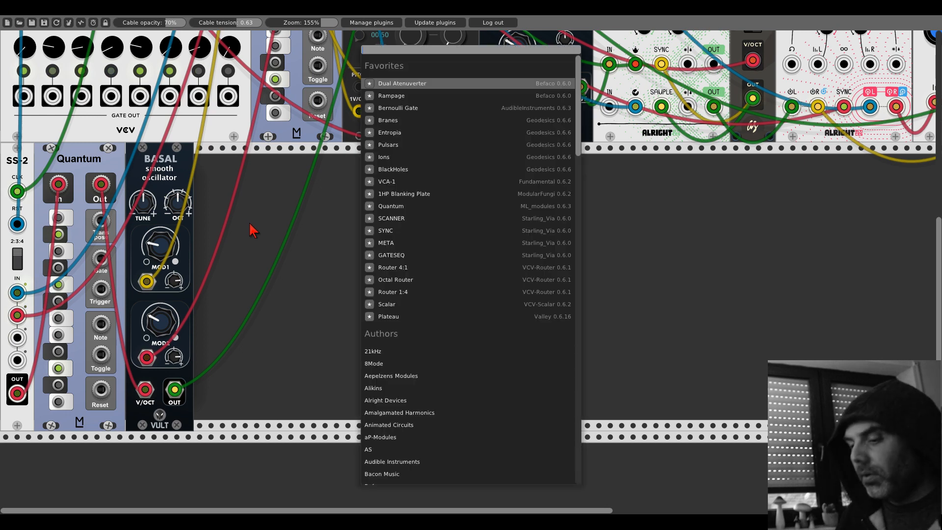
{"action": "type", "text": "slap"}
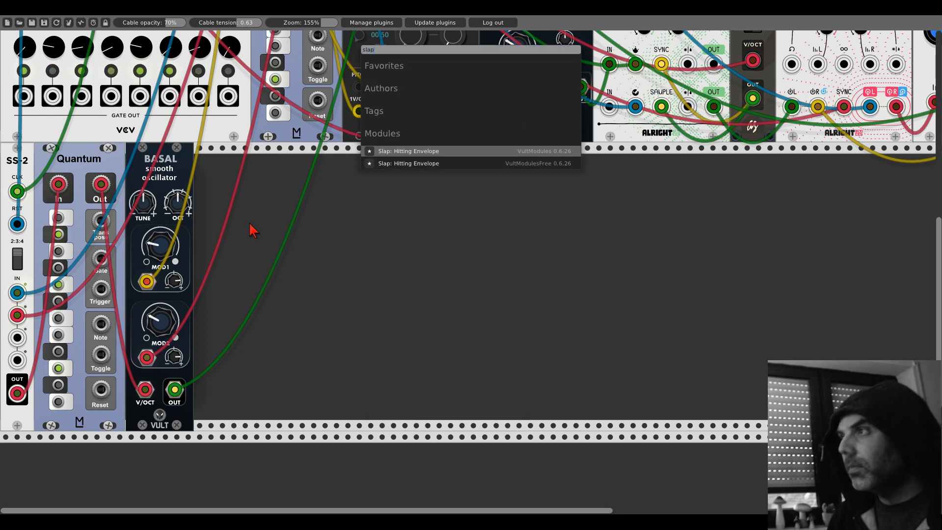
{"action": "left_click", "coordinate": [436, 165]}
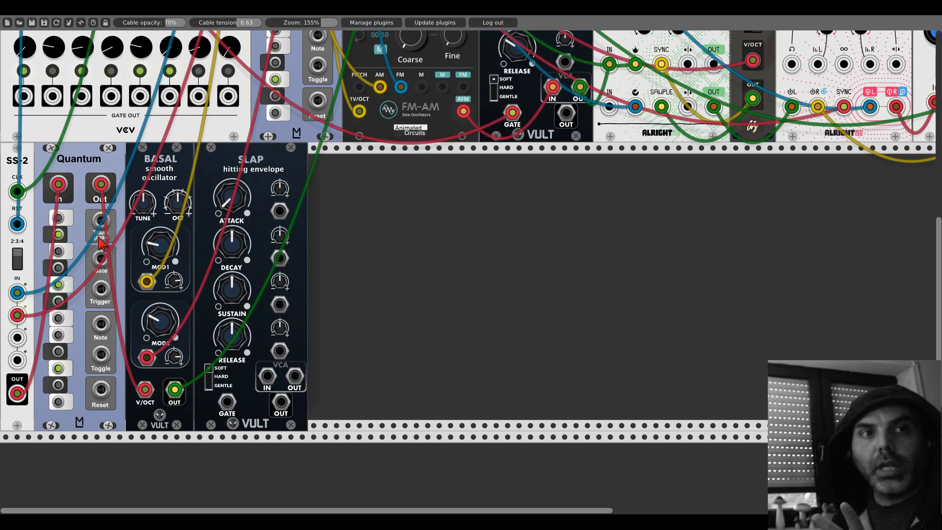
{"action": "left_click_drag", "start_coordinate": [101, 259], "coordinate": [227, 402]}
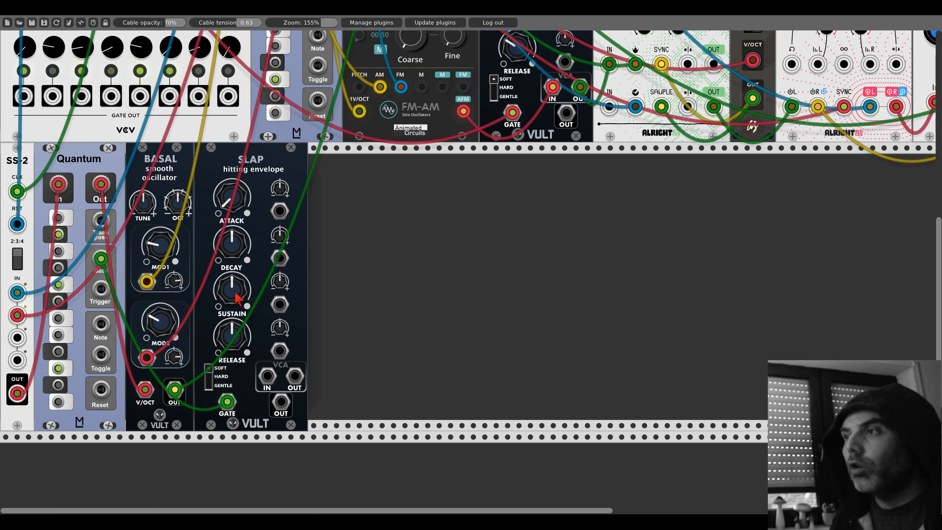
{"action": "left_click_drag", "start_coordinate": [234, 332], "coordinate": [200, 505]}
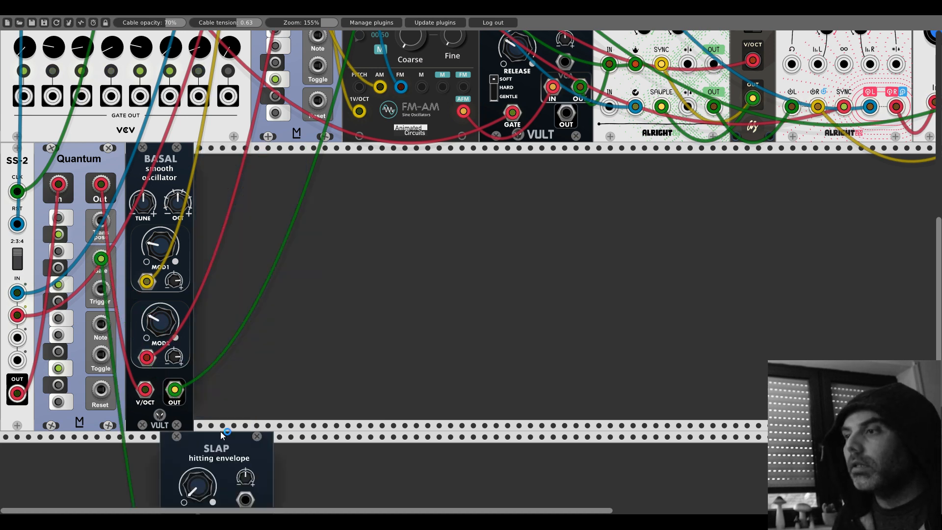
{"action": "left_click_drag", "start_coordinate": [221, 438], "coordinate": [256, 149]}
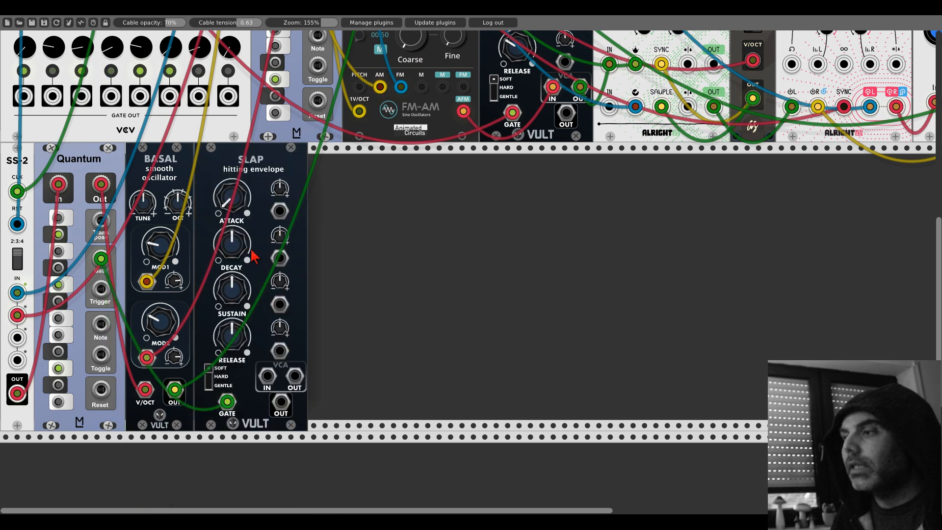
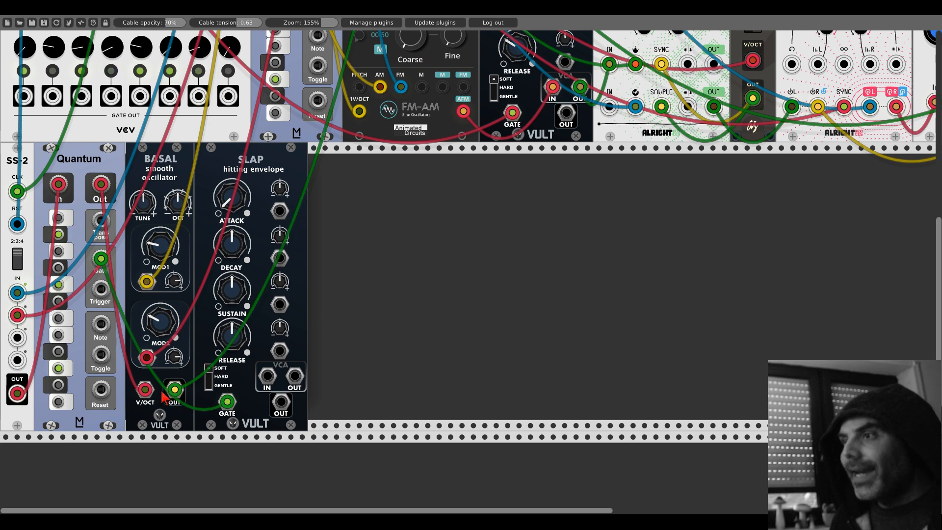
- Route Basal's output through the new Slap's VCA to the mixer and turn down that Slap's decay, sustain and release
{"action": "mouse_move", "coordinate": [175, 390]}
{"action": "left_mouse_down"}
{"action": "mouse_move", "coordinate": [295, 377]}
{"action": "mouse_move", "coordinate": [175, 390]}
{"action": "left_mouse_up"}
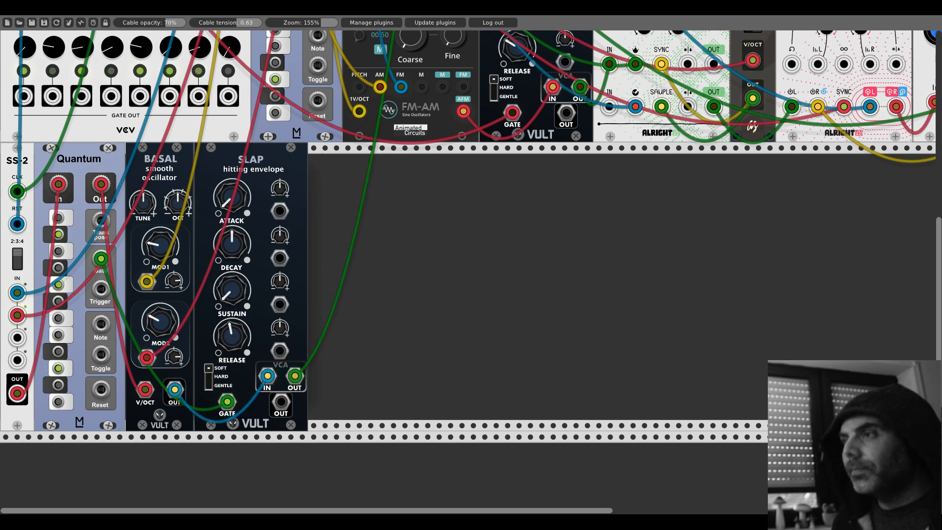
{"action": "left_click_drag", "start_coordinate": [236, 262], "coordinate": [236, 277]}
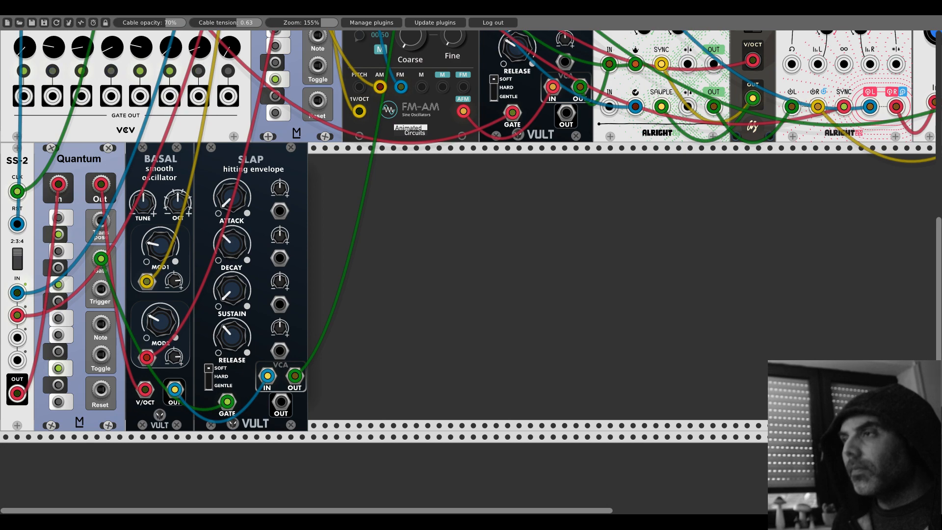
- Adjust the mixer's channel 2 fader to balance the Basal voice with the rest of the patch
{"action": "scroll", "coordinate": [451, 250], "scroll_direction": "up", "scroll_amount": 10}
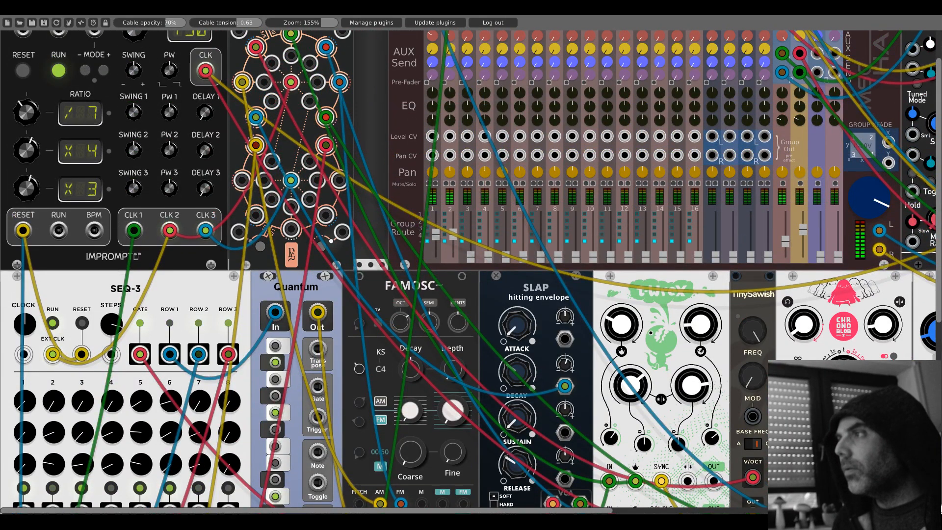
{"action": "left_click_drag", "start_coordinate": [451, 246], "coordinate": [436, 243]}
{"action": "left_click_drag", "start_coordinate": [452, 240], "coordinate": [452, 245]}
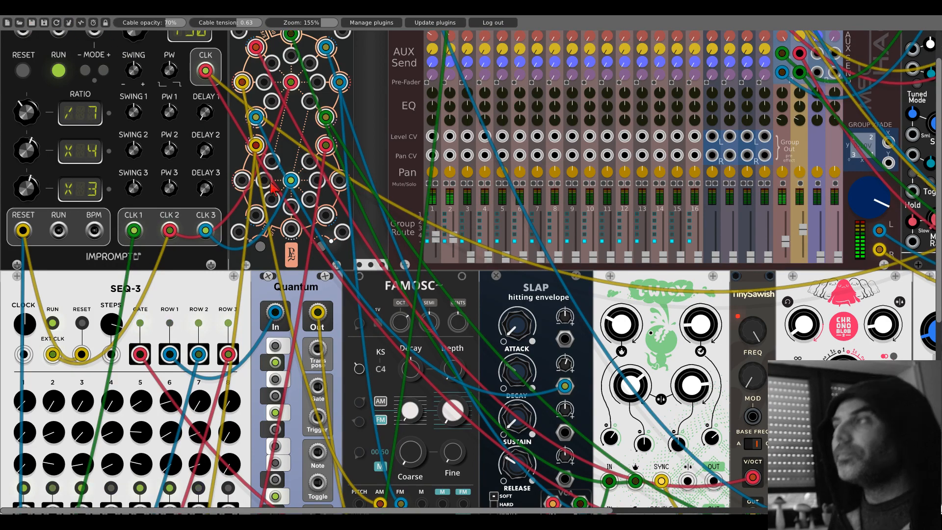
{"action": "scroll", "coordinate": [273, 186], "scroll_direction": "down", "scroll_amount": 10}
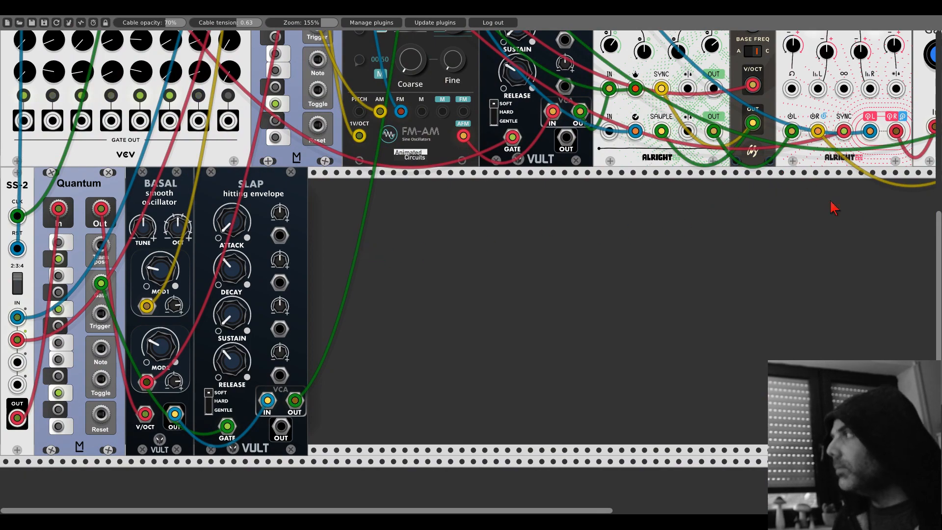
- Move the unpatched Chronoblob from the end of the middle row to the lower row beside Slap
{"action": "scroll", "coordinate": [835, 208], "scroll_direction": "up", "scroll_amount": 8}
{"action": "scroll", "coordinate": [824, 147], "scroll_direction": "right", "scroll_amount": 8}
{"action": "scroll", "coordinate": [824, 147], "scroll_direction": "down", "scroll_amount": 2}
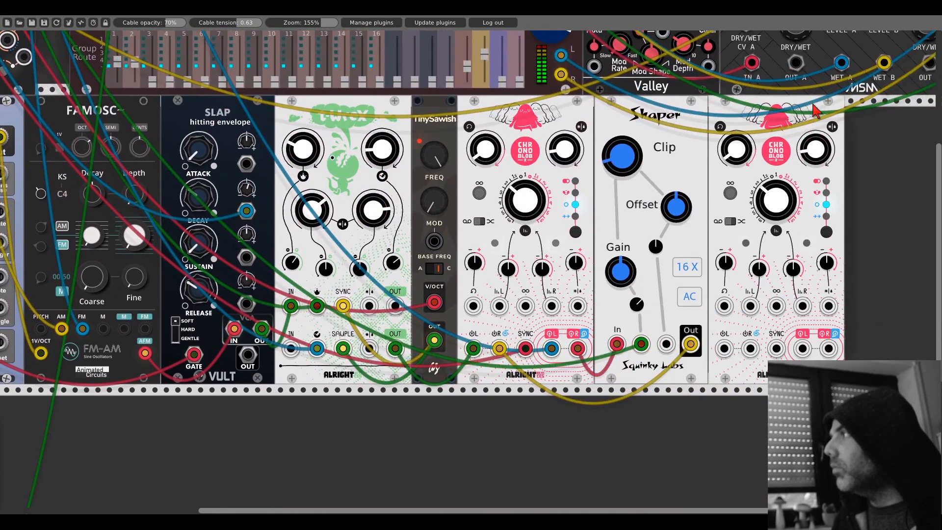
{"action": "left_click_drag", "start_coordinate": [814, 104], "coordinate": [244, 402]}
{"action": "left_click_drag", "start_coordinate": [334, 408], "coordinate": [739, 288]}
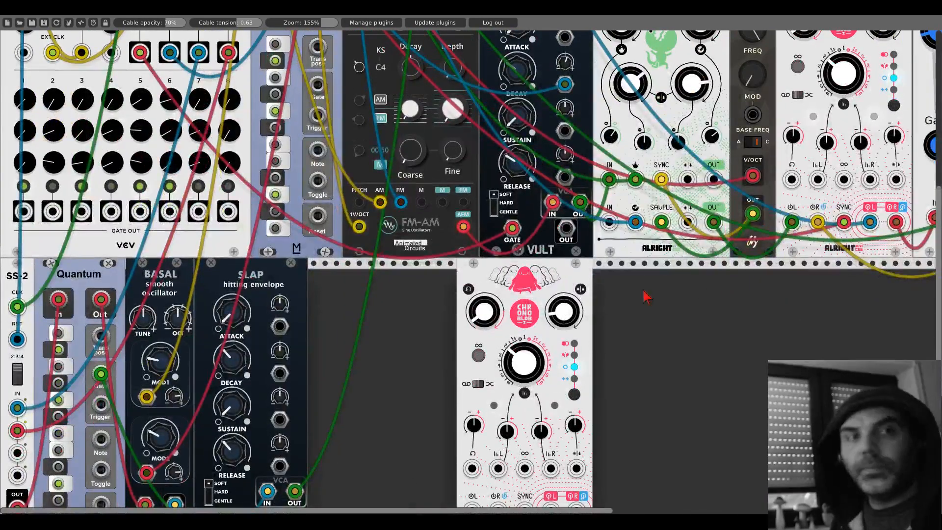
{"action": "left_click_drag", "start_coordinate": [553, 284], "coordinate": [407, 287]}
{"action": "scroll", "coordinate": [494, 285], "scroll_direction": "down", "scroll_amount": 1}
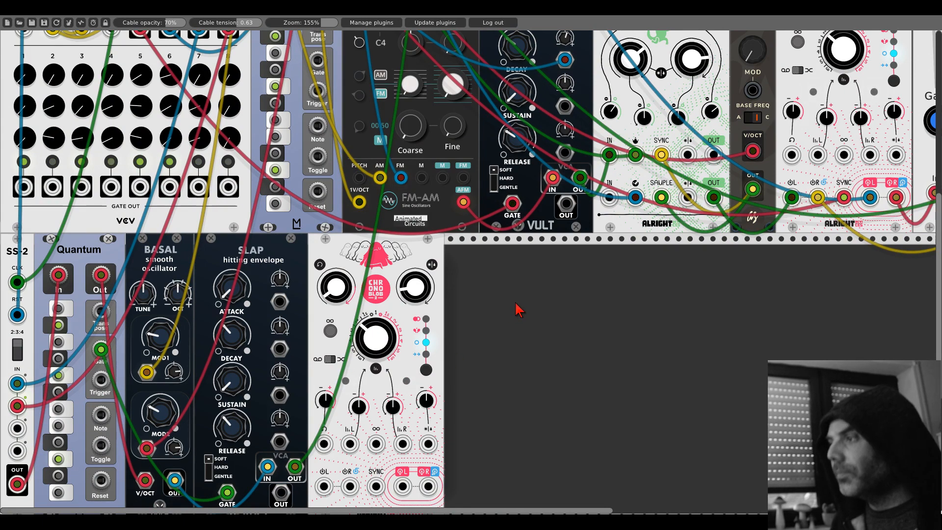
{"action": "scroll", "coordinate": [520, 310], "scroll_direction": "down", "scroll_amount": 2}
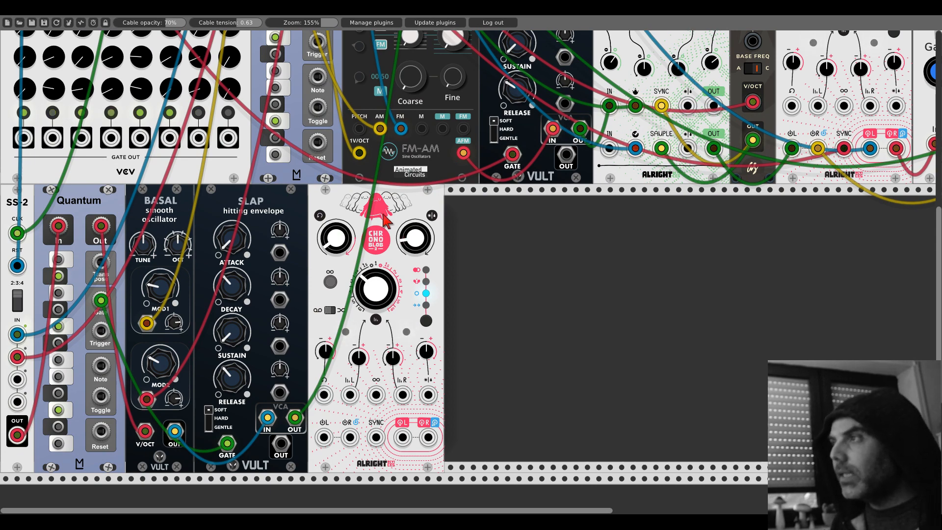
- Shift the lower Chronoblob away from Slap and duplicate Basal and Slap into the gap
{"action": "left_click_drag", "start_coordinate": [386, 215], "coordinate": [553, 210]}
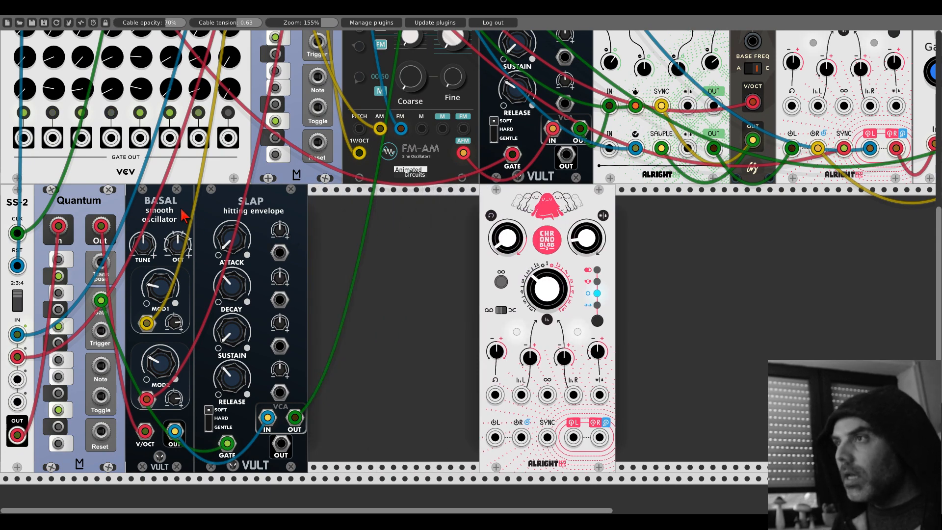
{"action": "left_click_drag", "start_coordinate": [493, 203], "coordinate": [528, 204]}
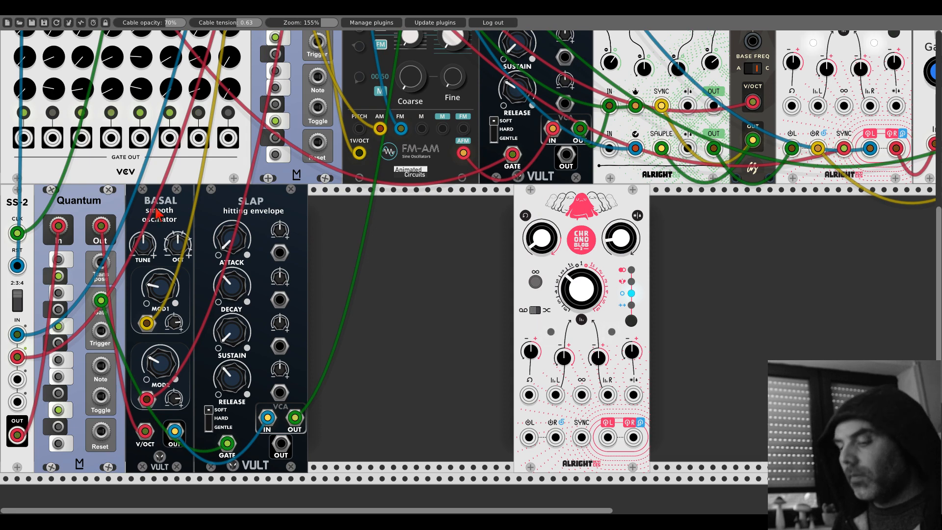
{"action": "key", "text": "ctrl+d"}
{"action": "key", "text": "ctrl+d"}
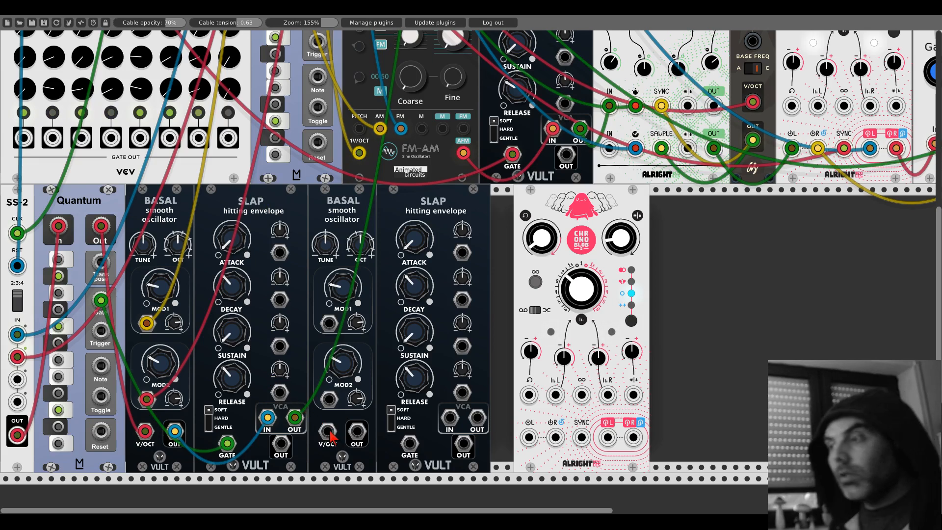
- Patch the lower Quantum's Out and Gate to the duplicate Basal and Slap, and route that Basal through the Slap VCA to mixer channel 2
{"action": "left_click_drag", "start_coordinate": [330, 435], "coordinate": [101, 225]}
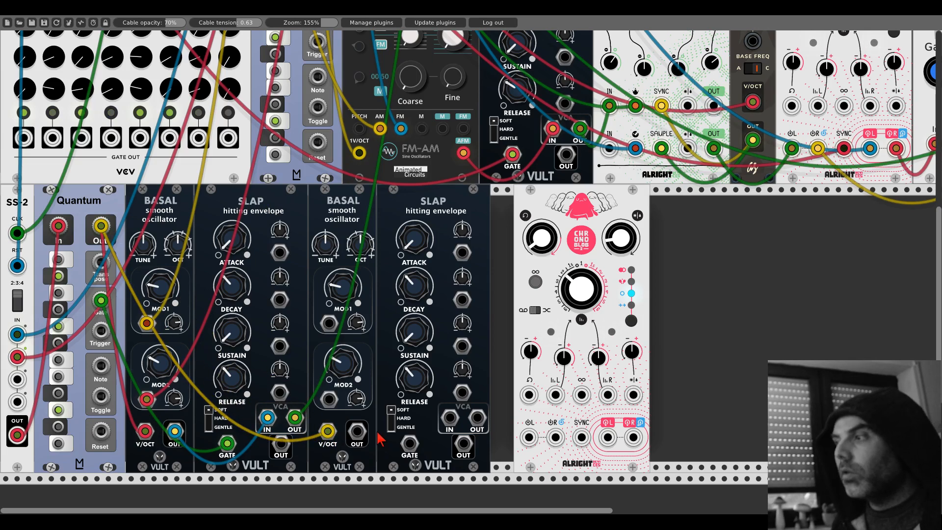
{"action": "left_click_drag", "start_coordinate": [409, 445], "coordinate": [101, 300]}
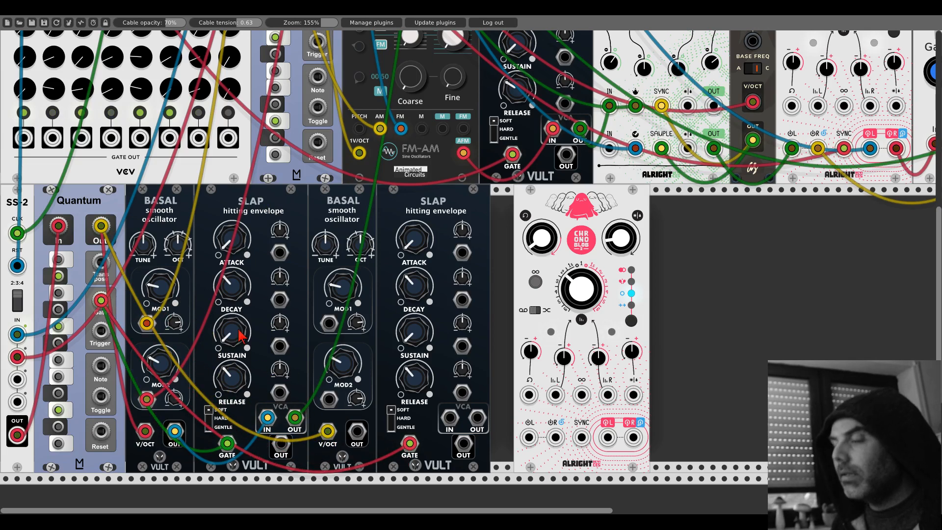
{"action": "left_click_drag", "start_coordinate": [357, 431], "coordinate": [450, 71]}
{"action": "scroll", "coordinate": [479, 419], "scroll_direction": "up", "scroll_amount": 9}
{"action": "scroll", "coordinate": [401, 338], "scroll_direction": "down", "scroll_amount": 9}
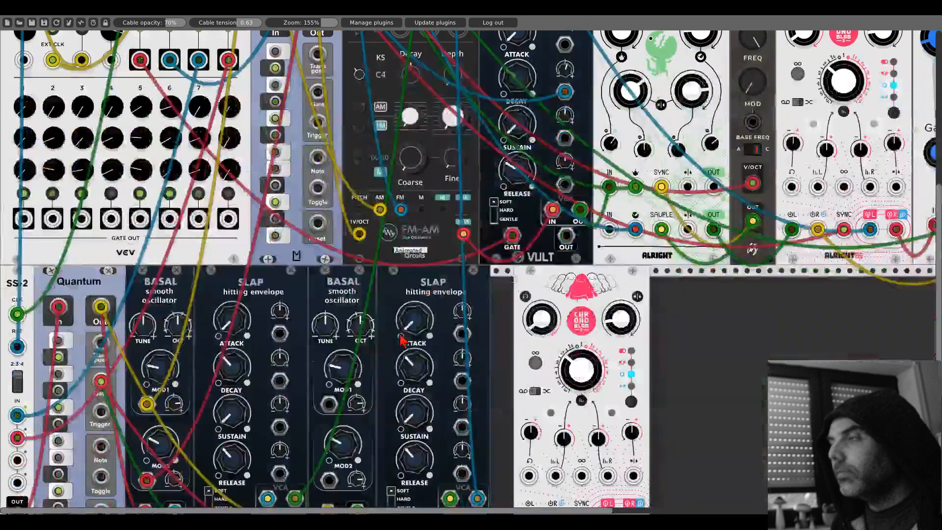
- Raise the second Basal's OCT knob and repatch both lower Slap VCA outputs into the Chronoblob's L and R inputs
{"action": "scroll", "coordinate": [401, 339], "scroll_direction": "down", "scroll_amount": 3}
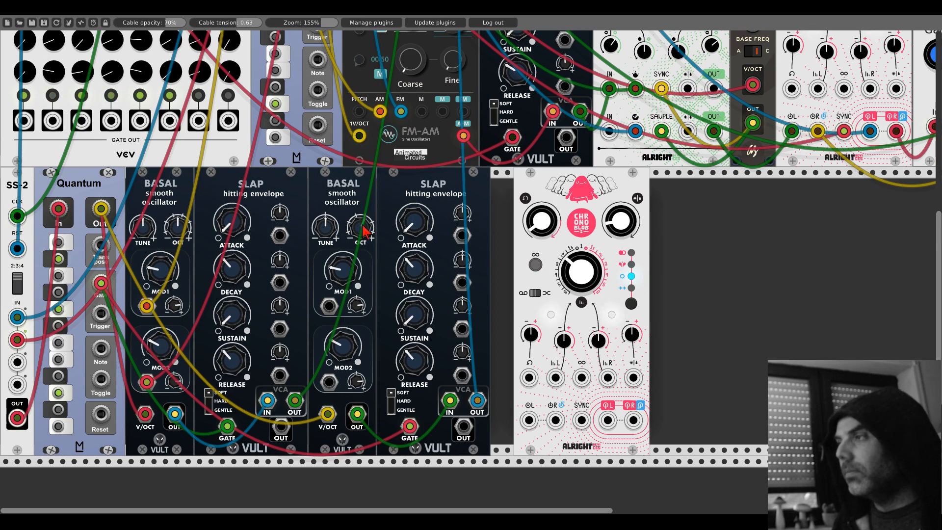
{"action": "left_click_drag", "start_coordinate": [295, 400], "coordinate": [324, 397]}
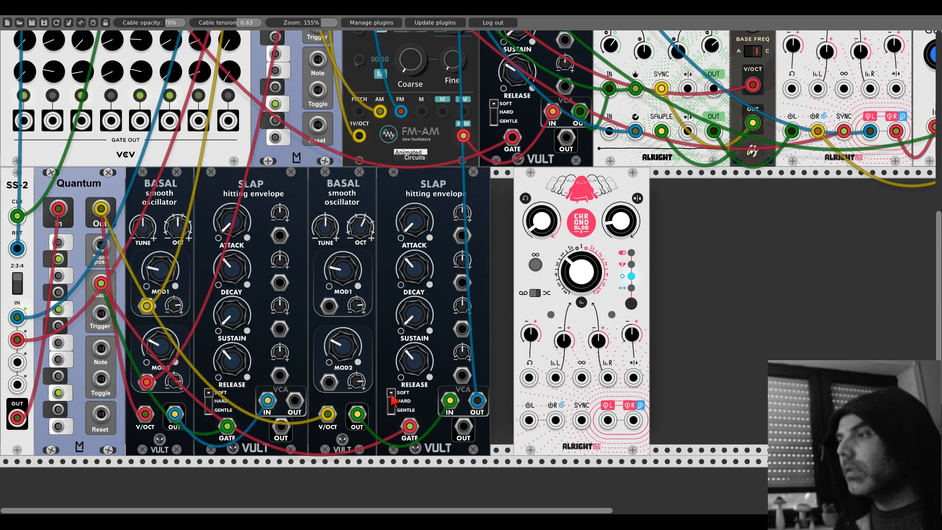
{"action": "left_click_drag", "start_coordinate": [477, 400], "coordinate": [454, 404]}
{"action": "left_click_drag", "start_coordinate": [294, 400], "coordinate": [556, 421]}
- Set the lower Chronoblob's delay mode to Ping-pong and place the module directly beside the second Slap
{"action": "right_click", "coordinate": [619, 270]}
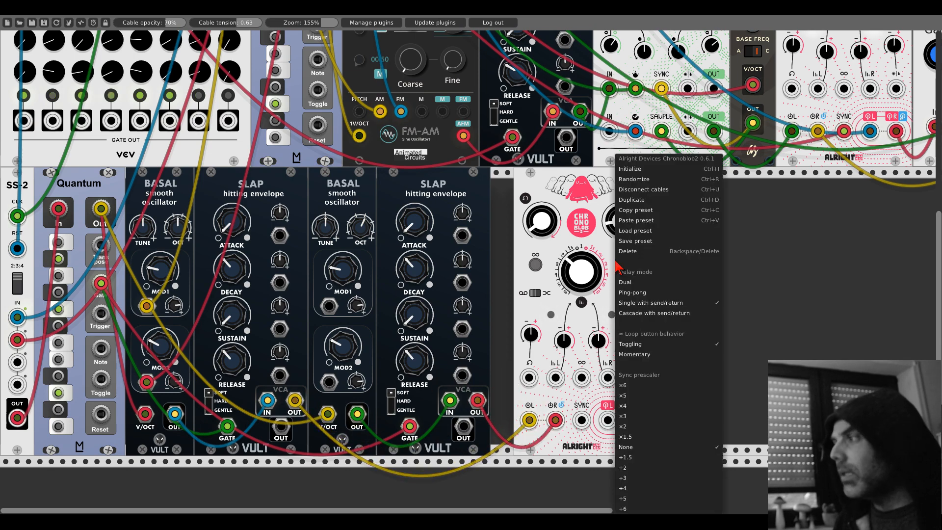
{"action": "left_click", "coordinate": [629, 297]}
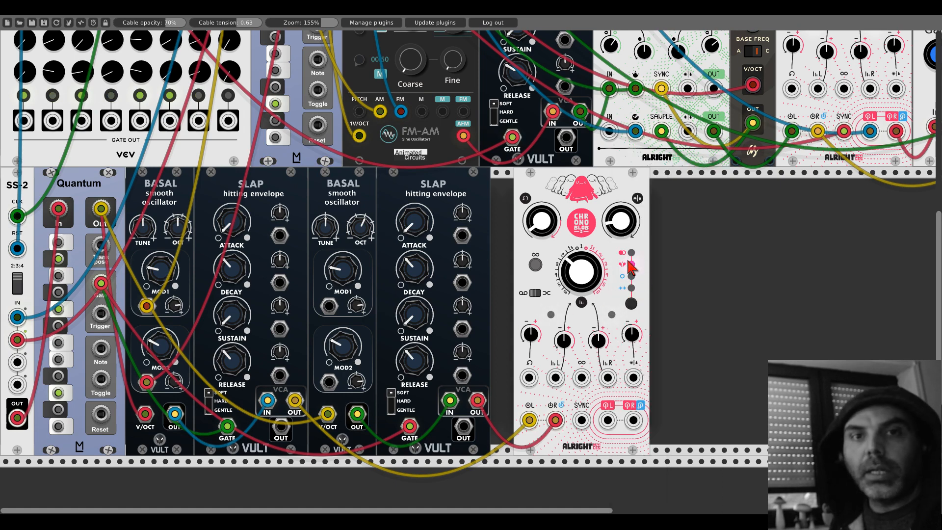
{"action": "left_click_drag", "start_coordinate": [616, 191], "coordinate": [594, 188]}
- Patch the lower Chronoblob's left and right outputs into the mixer's channel 2 L and R inputs
{"action": "left_click_drag", "start_coordinate": [585, 421], "coordinate": [450, 53]}
{"action": "scroll", "coordinate": [583, 418], "scroll_direction": "up", "scroll_amount": 9}
{"action": "scroll", "coordinate": [583, 418], "scroll_direction": "up", "scroll_amount": 5}
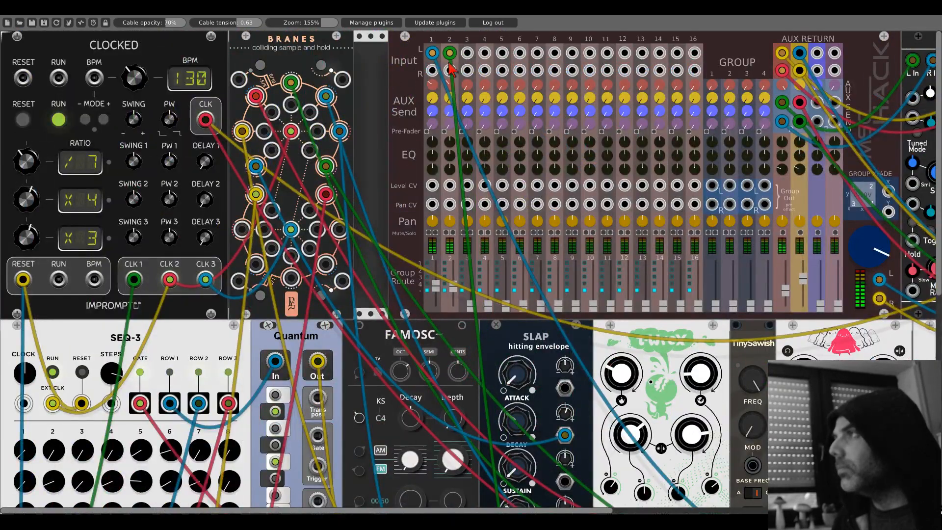
{"action": "scroll", "coordinate": [451, 74], "scroll_direction": "down", "scroll_amount": 9}
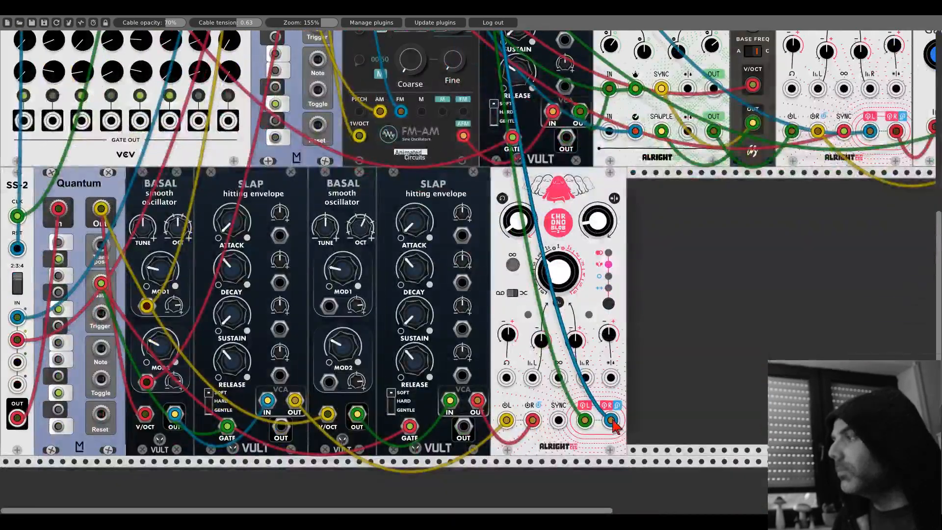
{"action": "scroll", "coordinate": [450, 213], "scroll_direction": "up", "scroll_amount": 2}
{"action": "scroll", "coordinate": [449, 212], "scroll_direction": "down", "scroll_amount": 3}
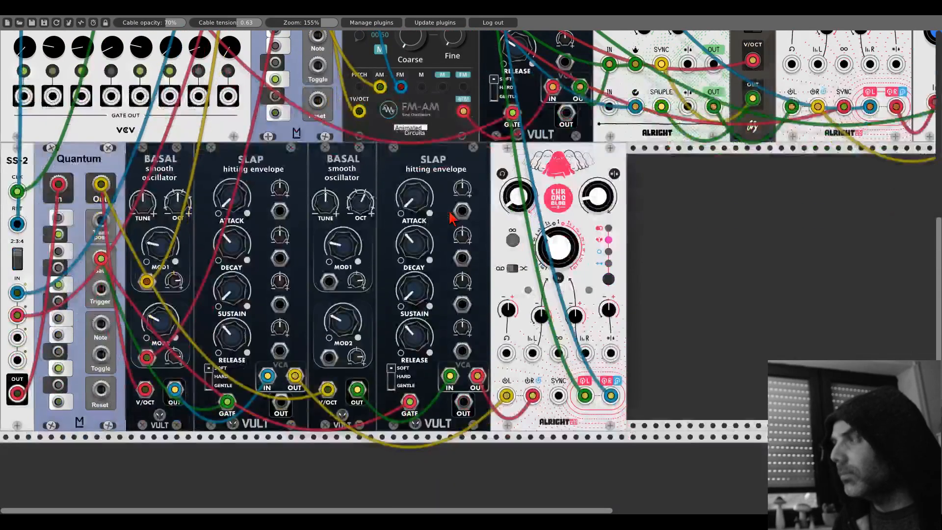
- Patch Clocked's master CLK output into the lower Chronoblob's SYNC input
{"action": "left_click_drag", "start_coordinate": [558, 395], "coordinate": [206, 118]}
{"action": "scroll", "coordinate": [556, 393], "scroll_direction": "up", "scroll_amount": 9}
{"action": "scroll", "coordinate": [554, 390], "scroll_direction": "up", "scroll_amount": 1}
{"action": "scroll", "coordinate": [631, 266], "scroll_direction": "down", "scroll_amount": 8}
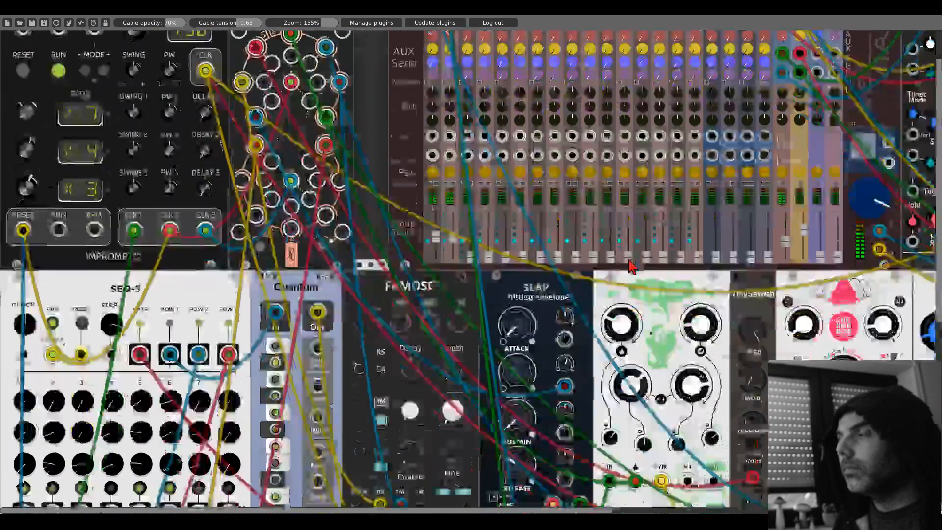
{"action": "scroll", "coordinate": [630, 266], "scroll_direction": "down", "scroll_amount": 5}
{"action": "scroll", "coordinate": [628, 267], "scroll_direction": "up", "scroll_amount": 3}
{"action": "scroll", "coordinate": [628, 267], "scroll_direction": "down", "scroll_amount": 1}
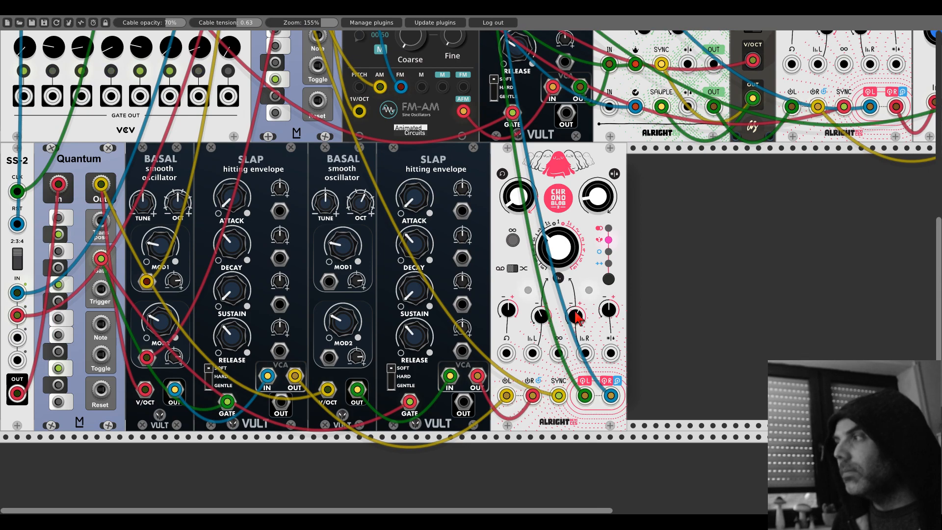
- Solo channel 2 on the mixer to hear the Basal voices through the delay
{"action": "scroll", "coordinate": [508, 285], "scroll_direction": "up", "scroll_amount": 10}
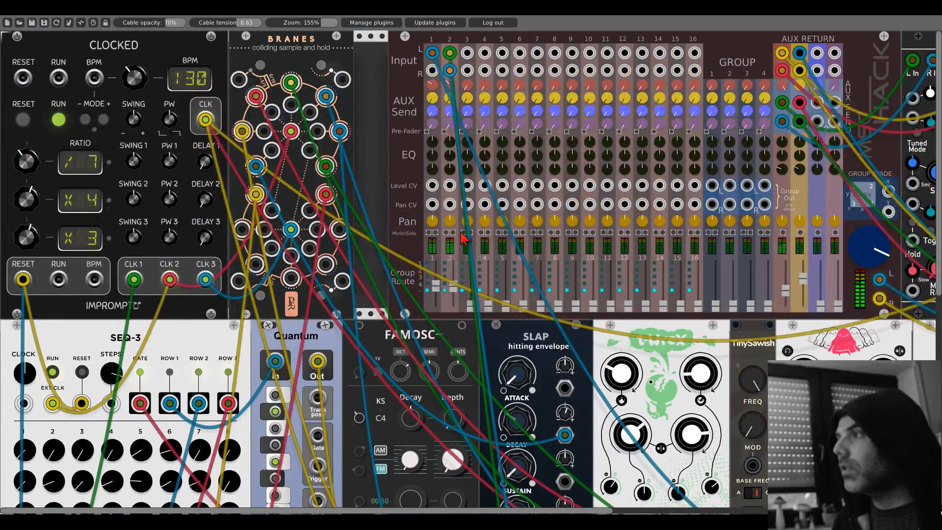
{"action": "scroll", "coordinate": [534, 348], "scroll_direction": "down", "scroll_amount": 11}
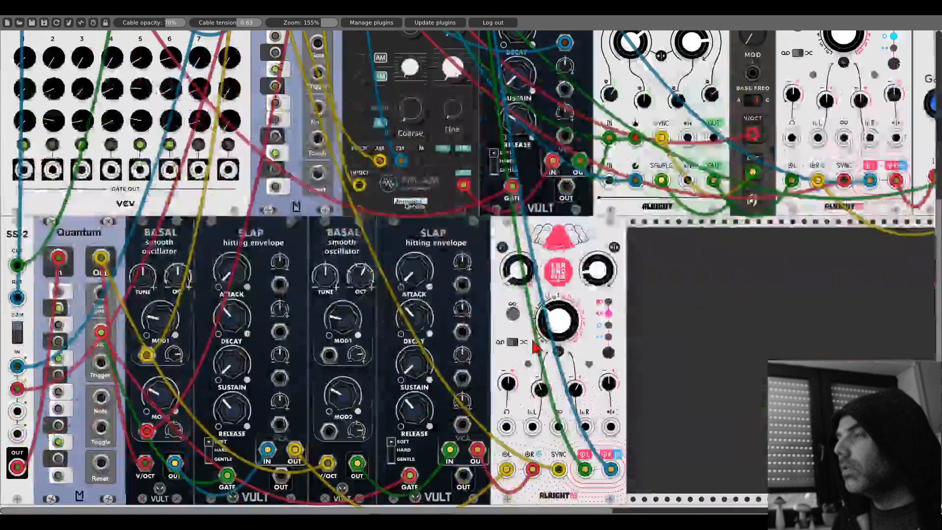
{"action": "scroll", "coordinate": [534, 347], "scroll_direction": "up", "scroll_amount": 1}
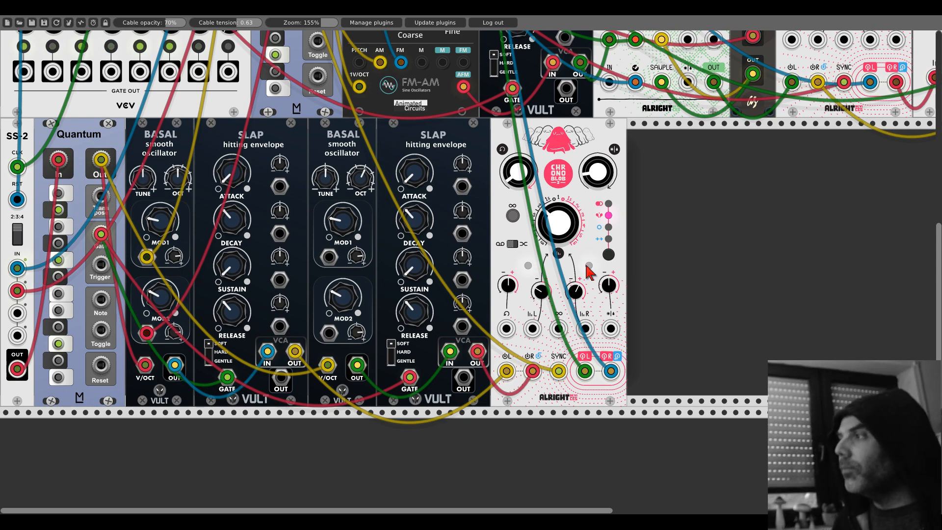
- Patch two outputs of Branes' lower section into the lower Chronoblob's left and right delay time CV inputs
{"action": "left_click_drag", "start_coordinate": [532, 329], "coordinate": [530, 324]}
{"action": "scroll", "coordinate": [531, 332], "scroll_direction": "up", "scroll_amount": 6}
{"action": "scroll", "coordinate": [531, 332], "scroll_direction": "down", "scroll_amount": 5}
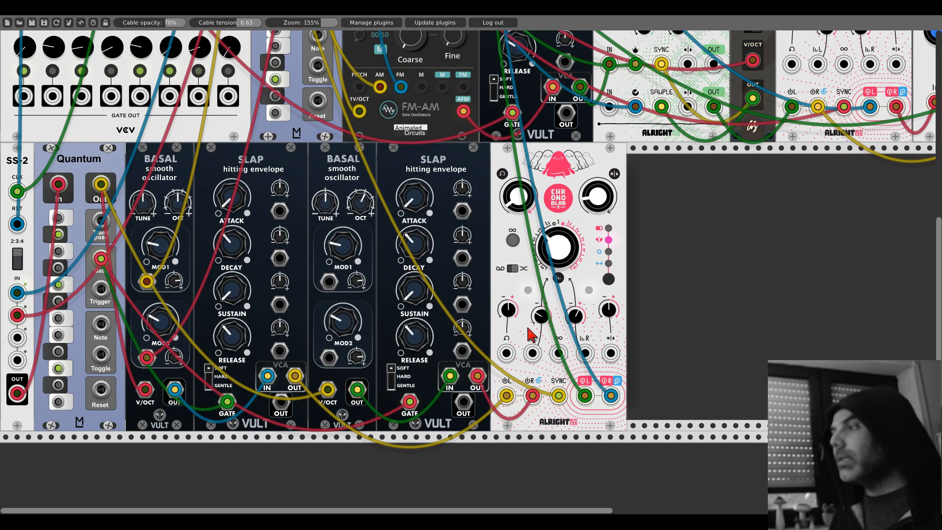
{"action": "scroll", "coordinate": [531, 335], "scroll_direction": "up", "scroll_amount": 7}
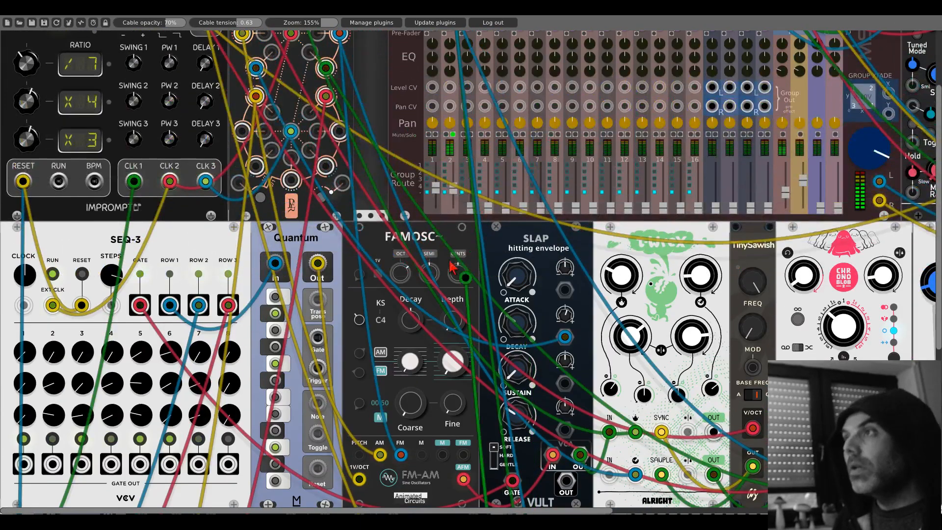
{"action": "scroll", "coordinate": [576, 449], "scroll_direction": "down", "scroll_amount": 6}
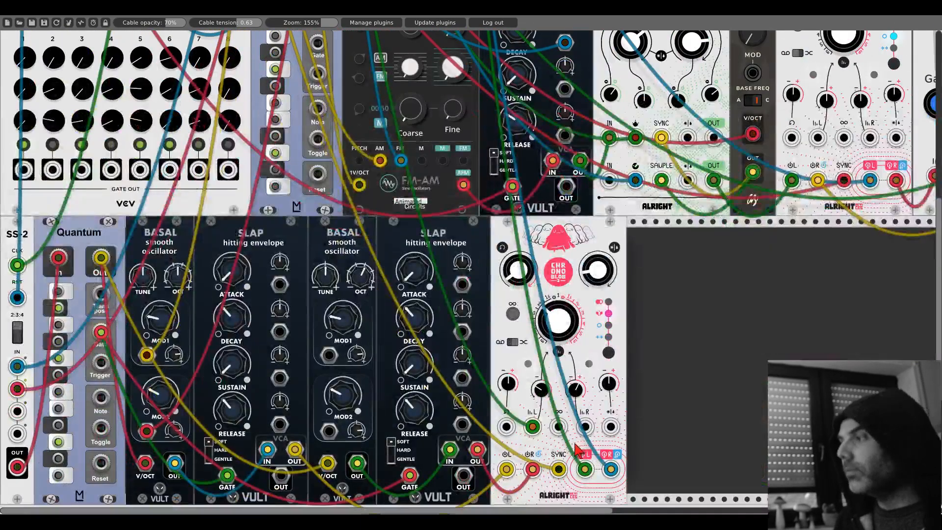
{"action": "scroll", "coordinate": [585, 435], "scroll_direction": "up", "scroll_amount": 6}
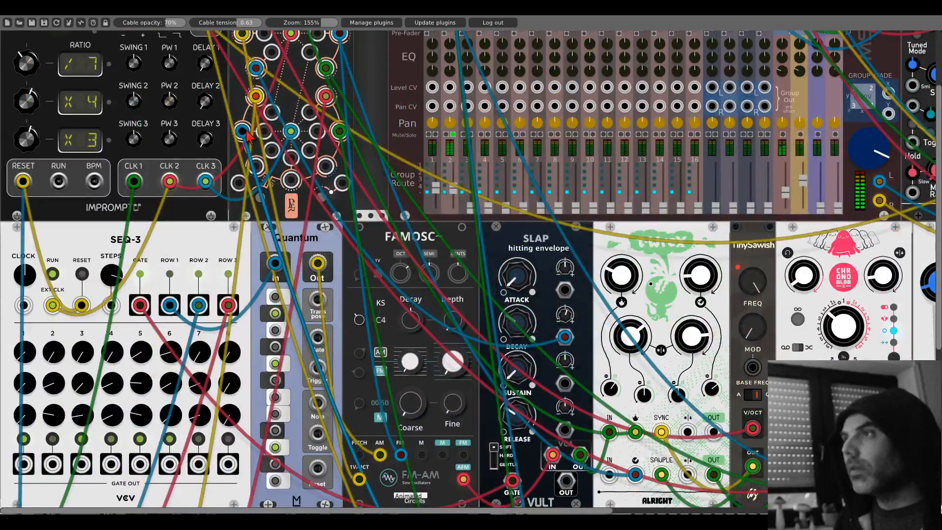
{"action": "scroll", "coordinate": [544, 301], "scroll_direction": "down", "scroll_amount": 8}
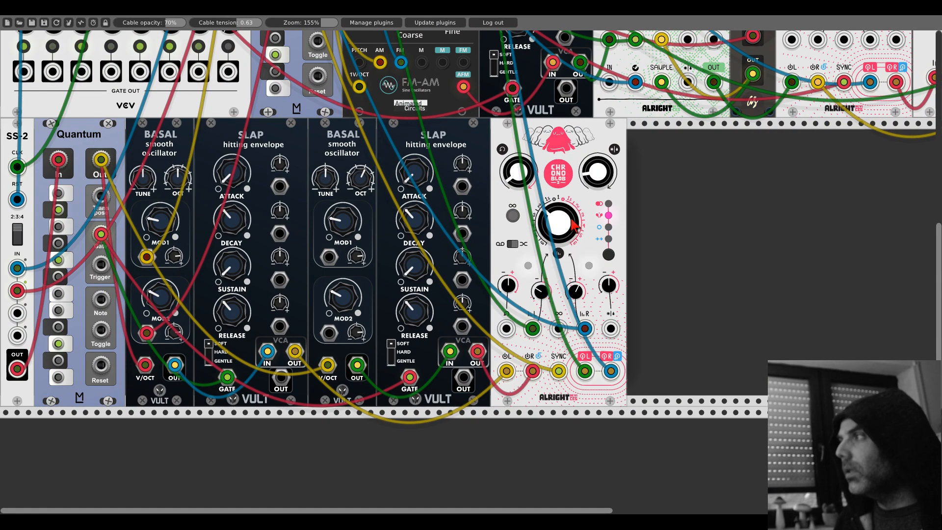
- Raise the lower Chronoblob's feedback knob and adjust its mix knob
{"action": "left_click_drag", "start_coordinate": [589, 180], "coordinate": [589, 122]}
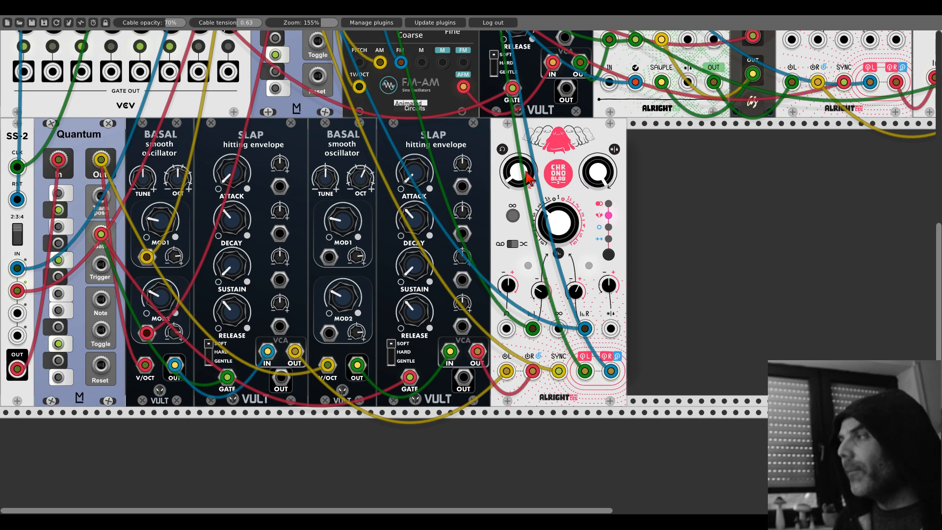
{"action": "left_click_drag", "start_coordinate": [529, 179], "coordinate": [529, 196]}
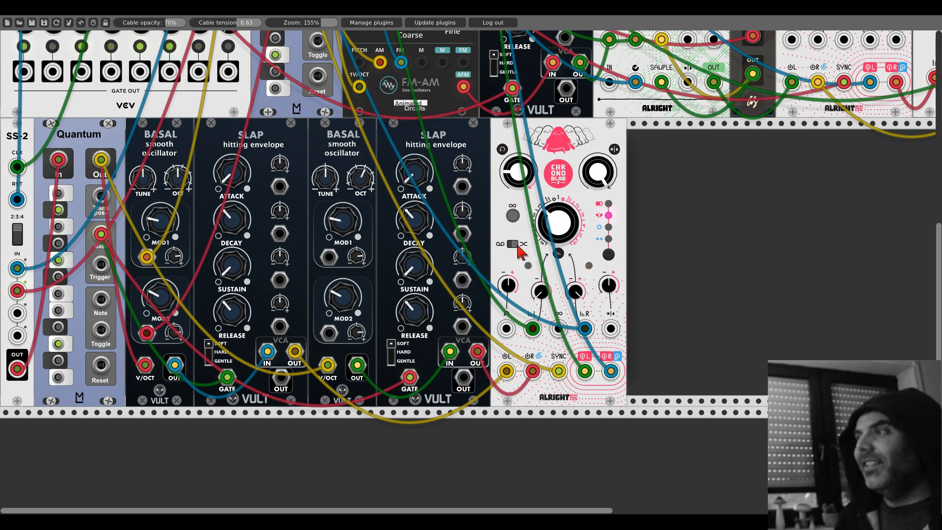
{"action": "left_click_drag", "start_coordinate": [590, 182], "coordinate": [589, 181]}
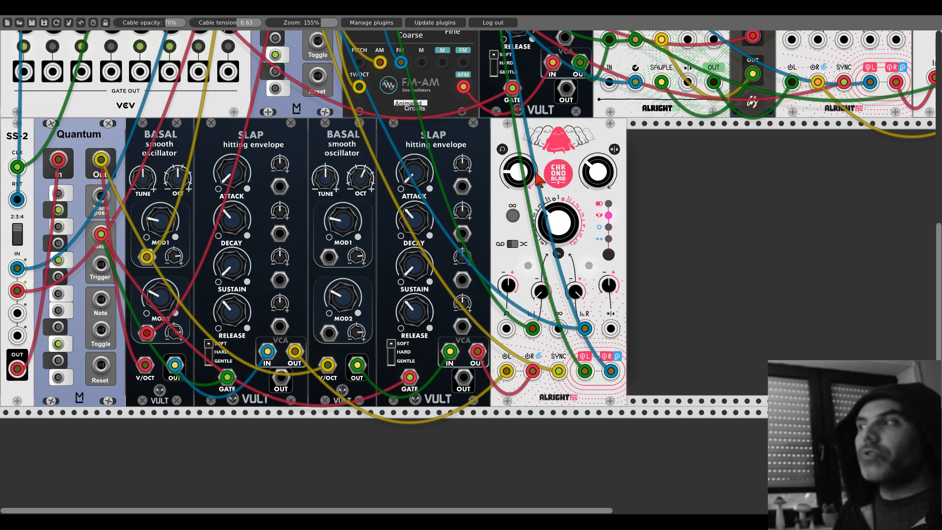
- Adjust the lower Chronoblob's feedback and mix knobs while testing its loop function on and off
{"action": "left_click_drag", "start_coordinate": [520, 174], "coordinate": [520, 42]}
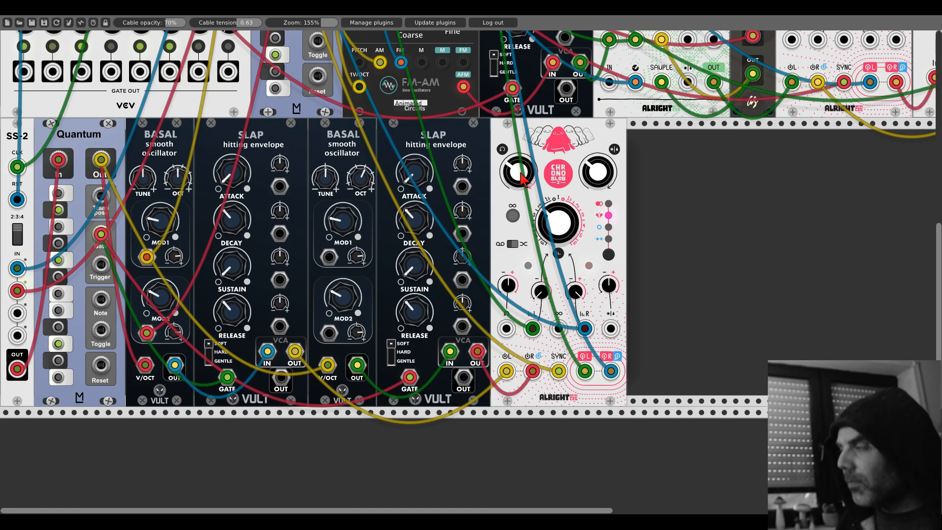
{"action": "left_click", "coordinate": [514, 217]}
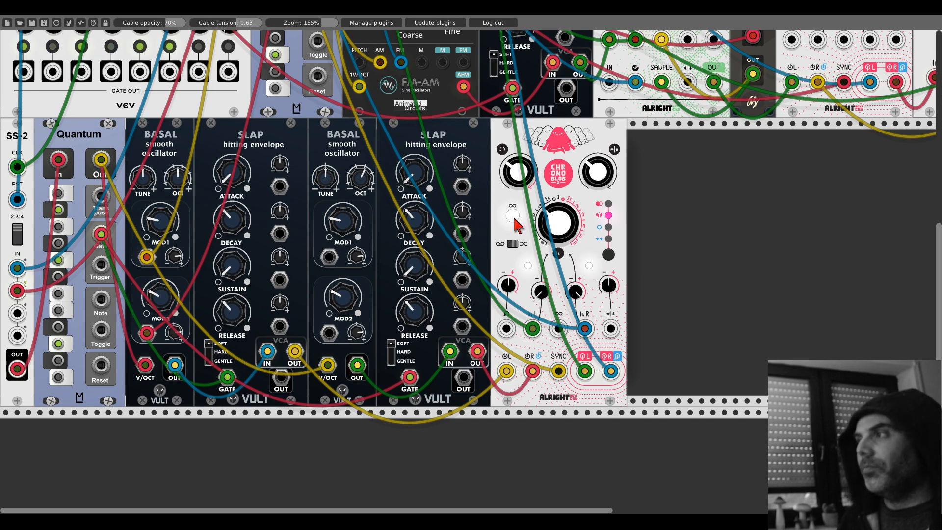
{"action": "left_click", "coordinate": [514, 218]}
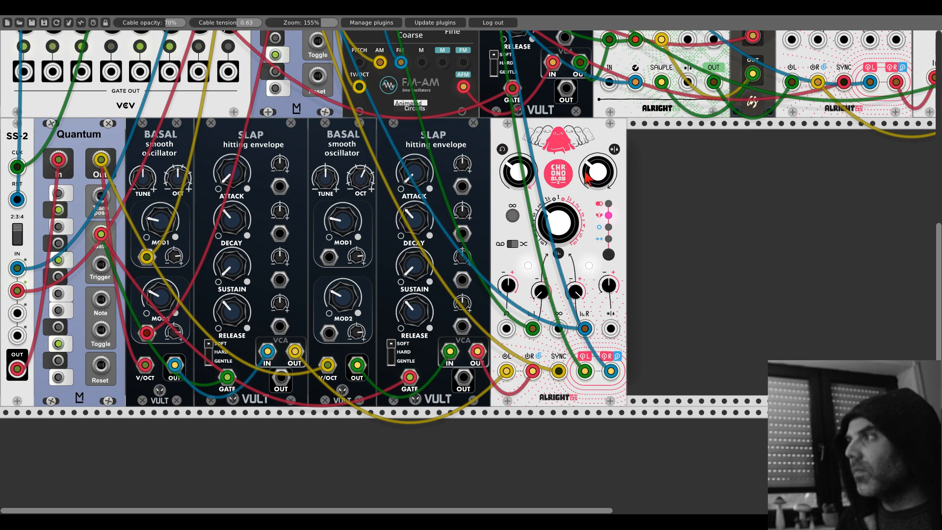
{"action": "left_click_drag", "start_coordinate": [590, 174], "coordinate": [590, 118]}
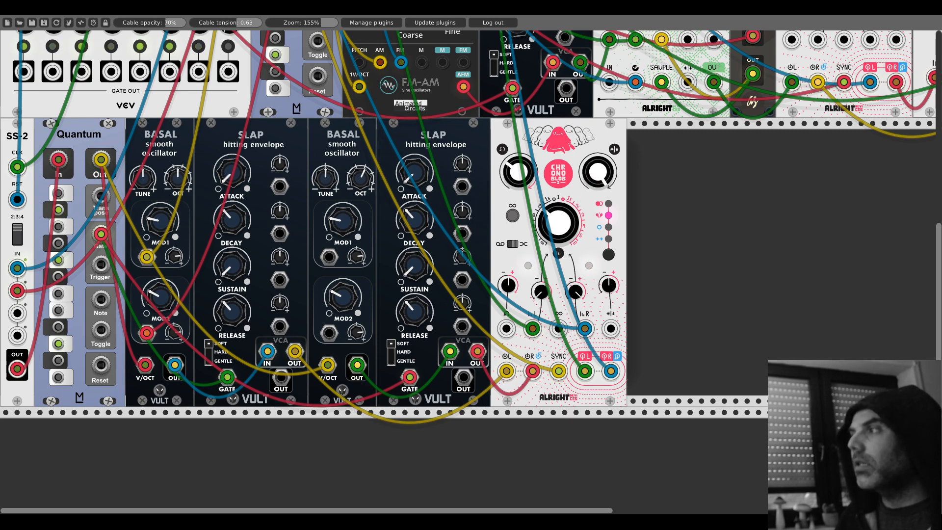
{"action": "left_click", "coordinate": [516, 217]}
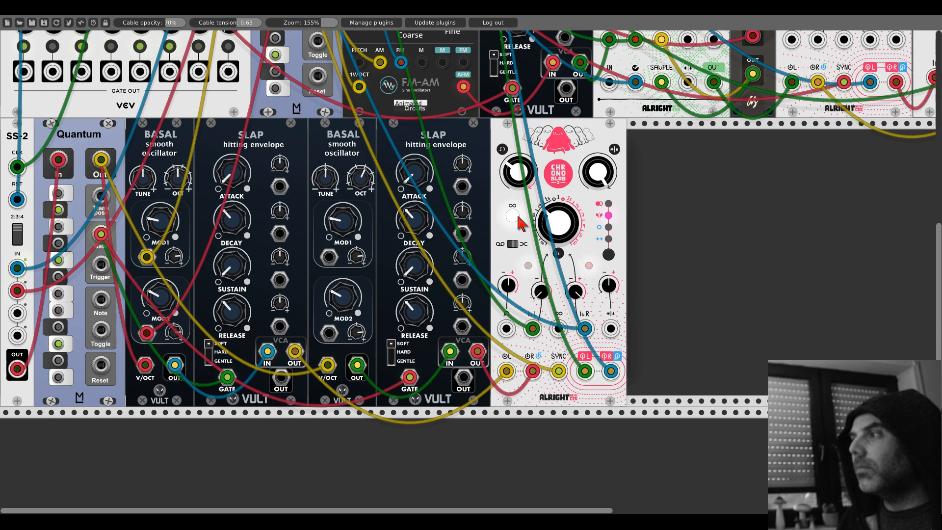
{"action": "left_click", "coordinate": [513, 215]}
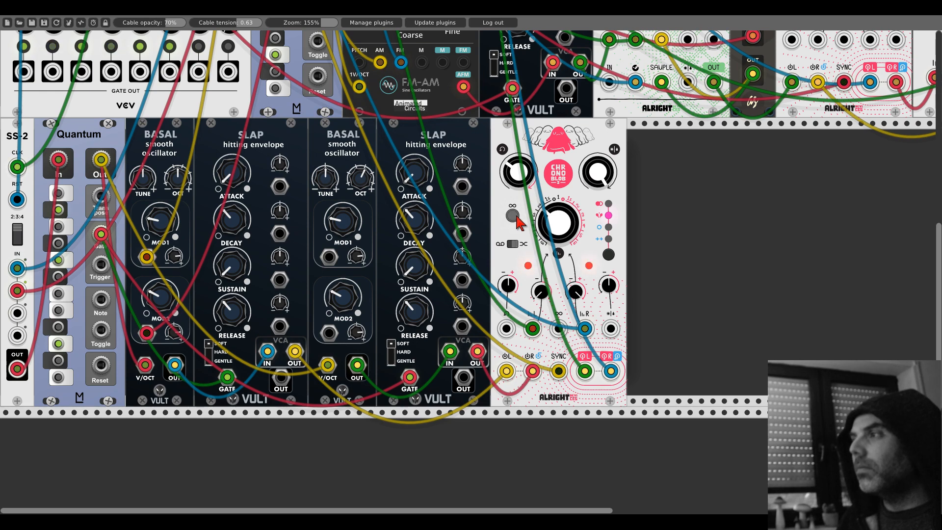
{"action": "left_click", "coordinate": [513, 216]}
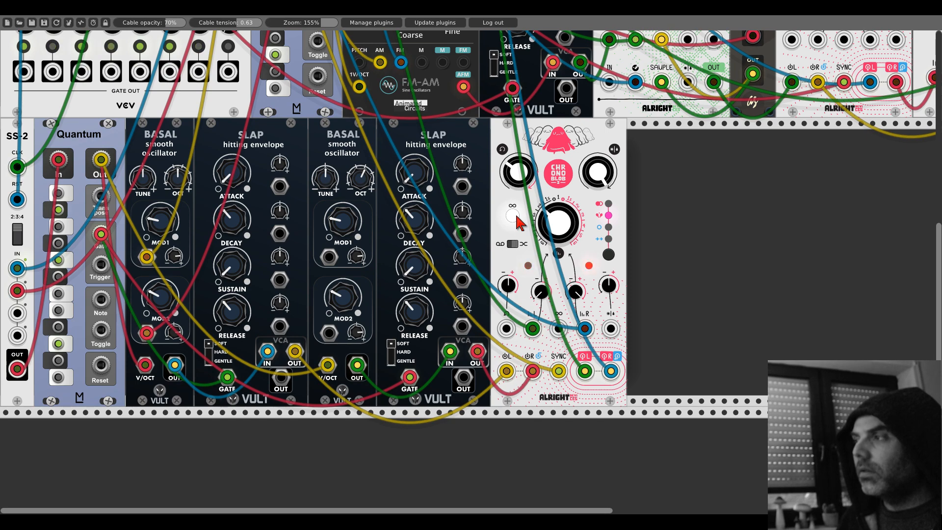
{"action": "left_click", "coordinate": [513, 216]}
- Add a Bernoulli Gate beside the lower Chronoblob and route Clocked's CLK 1 through its first channel's OUT A into the delay's loop input
{"action": "right_click", "coordinate": [647, 221]}
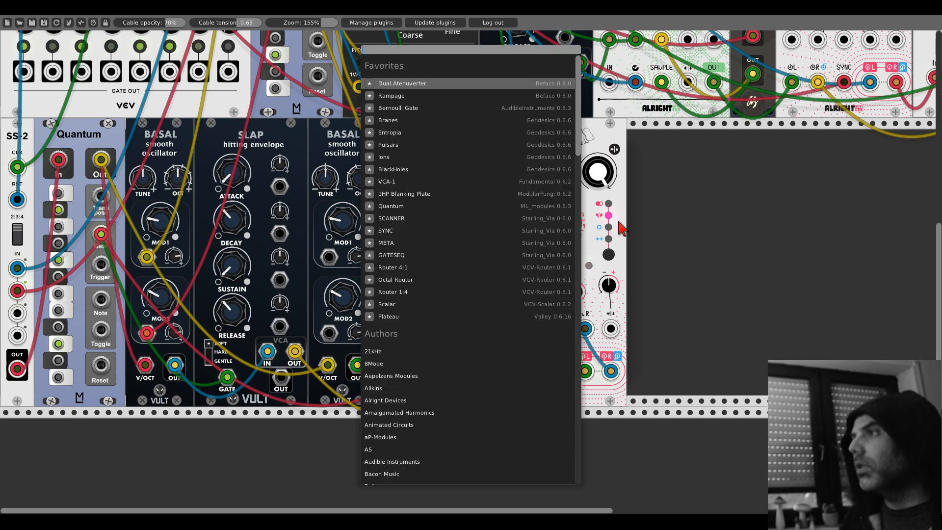
{"action": "left_click", "coordinate": [421, 108]}
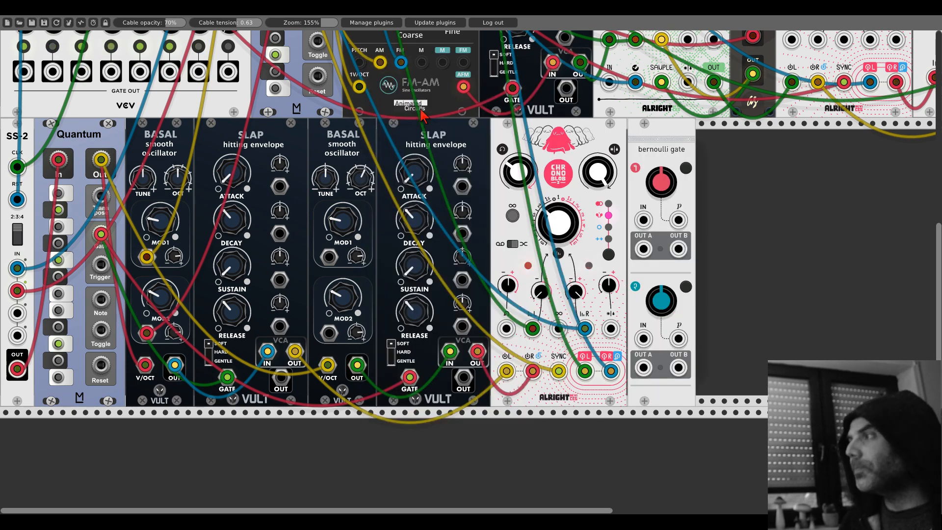
{"action": "scroll", "coordinate": [647, 221], "scroll_direction": "up", "scroll_amount": 5}
{"action": "left_click_drag", "start_coordinate": [647, 219], "coordinate": [134, 232]}
{"action": "scroll", "coordinate": [647, 218], "scroll_direction": "up", "scroll_amount": 3}
{"action": "scroll", "coordinate": [135, 240], "scroll_direction": "down", "scroll_amount": 5}
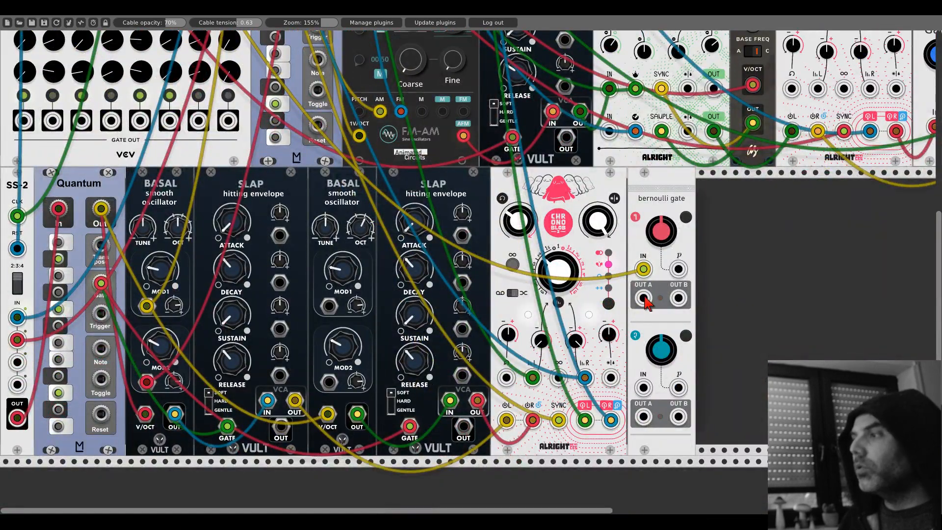
{"action": "left_click_drag", "start_coordinate": [645, 299], "coordinate": [558, 378]}
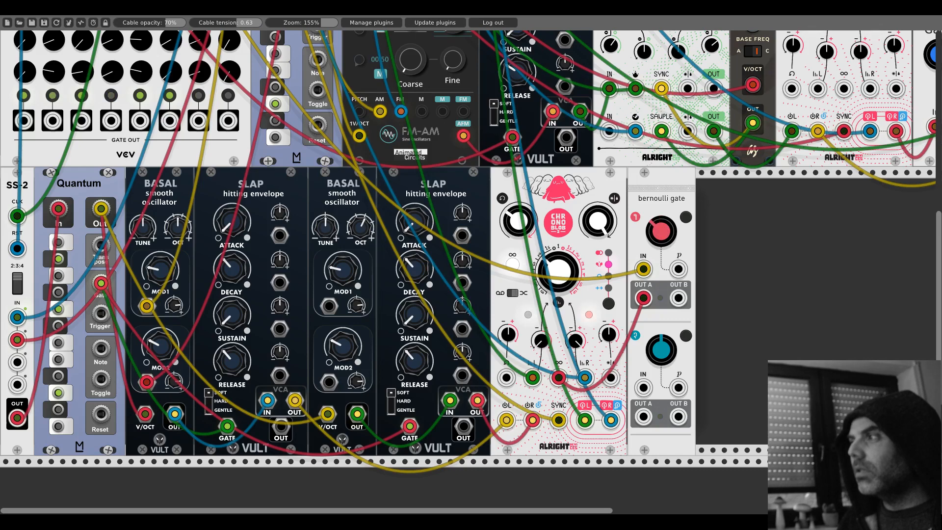
- Patch two unused outputs of Branes' lower section into the decay CV inputs of the two lower Slap envelopes
{"action": "scroll", "coordinate": [445, 251], "scroll_direction": "up", "scroll_amount": 10}
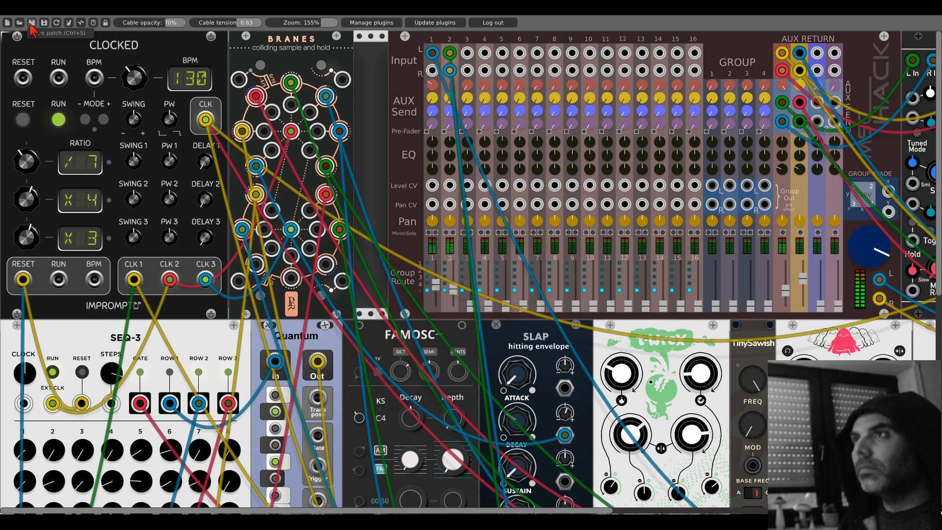
{"action": "scroll", "coordinate": [276, 225], "scroll_direction": "down", "scroll_amount": 10}
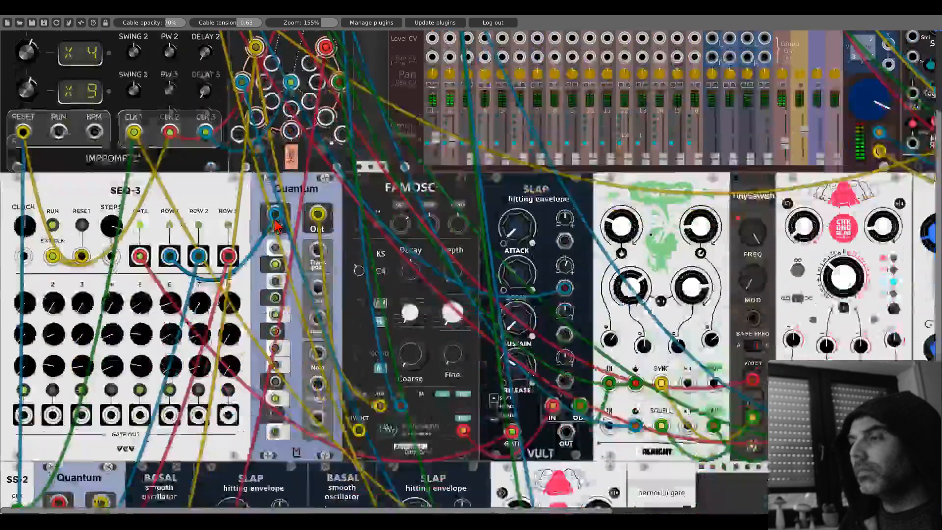
{"action": "scroll", "coordinate": [276, 226], "scroll_direction": "down", "scroll_amount": 3}
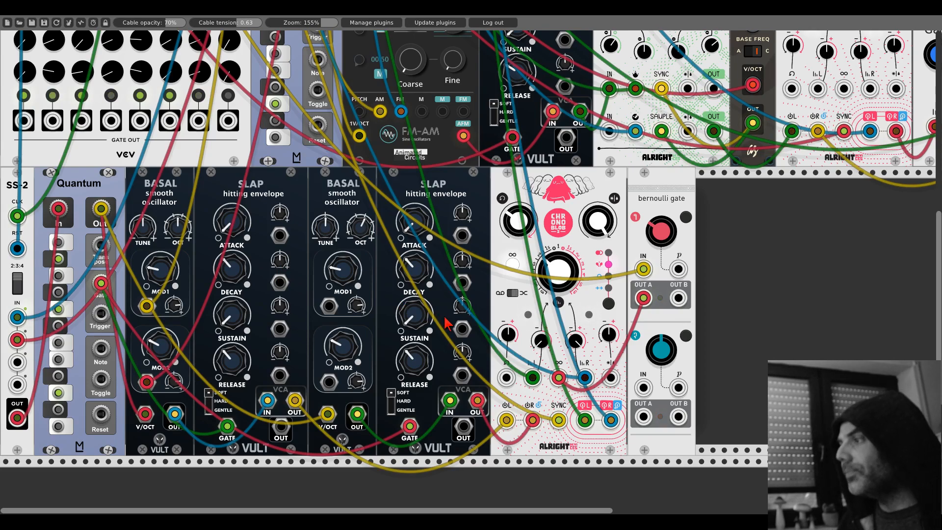
{"action": "scroll", "coordinate": [285, 285], "scroll_direction": "up", "scroll_amount": 10}
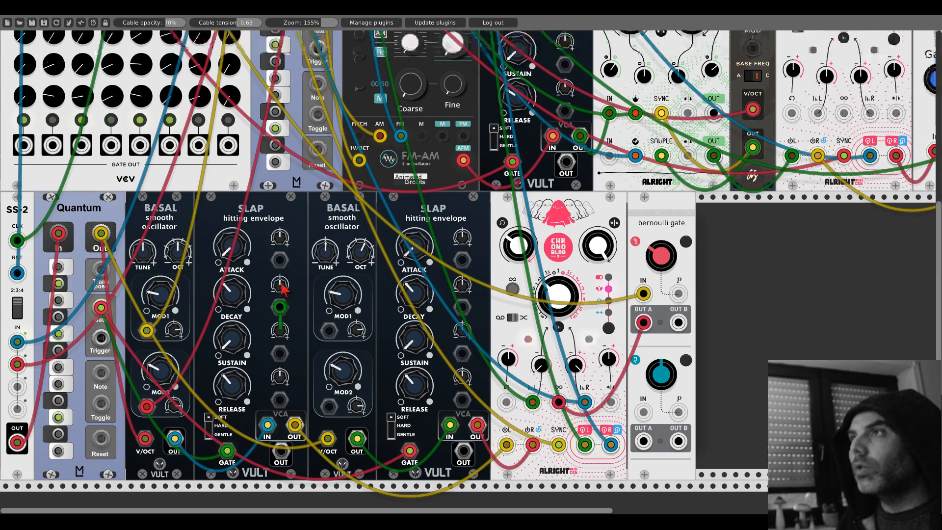
{"action": "left_click_drag", "start_coordinate": [281, 289], "coordinate": [265, 269]}
{"action": "scroll", "coordinate": [324, 255], "scroll_direction": "down", "scroll_amount": 12}
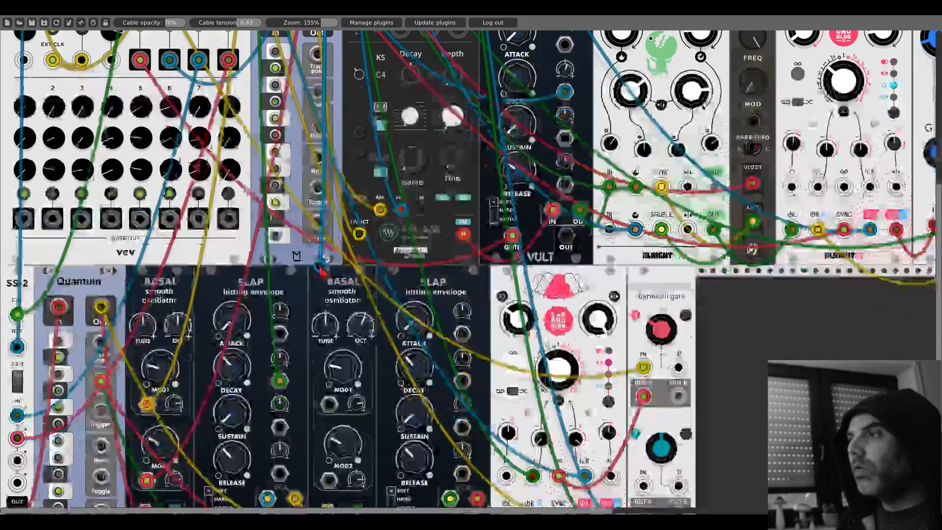
{"action": "scroll", "coordinate": [434, 216], "scroll_direction": "up", "scroll_amount": 4}
{"action": "left_click_drag", "start_coordinate": [322, 251], "coordinate": [461, 313]}
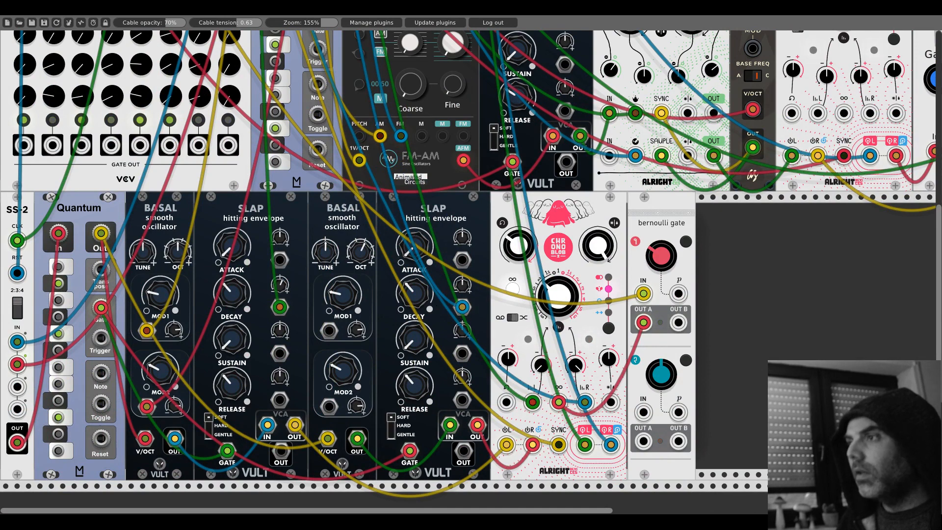
- Add an Alright Devices T-WreX module to the lower row after the Bernoulli Gate
{"action": "right_click", "coordinate": [756, 313]}
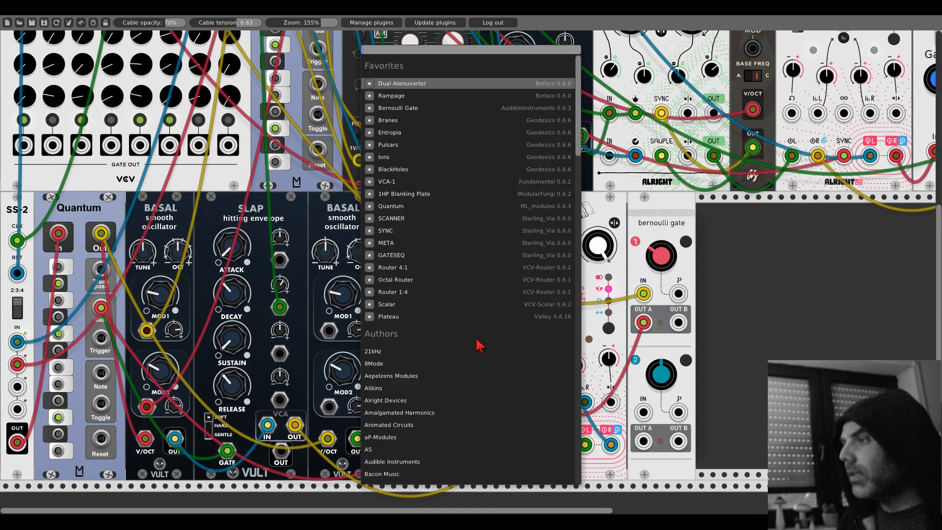
{"action": "left_click", "coordinate": [386, 400]}
{"action": "left_click", "coordinate": [387, 95]}
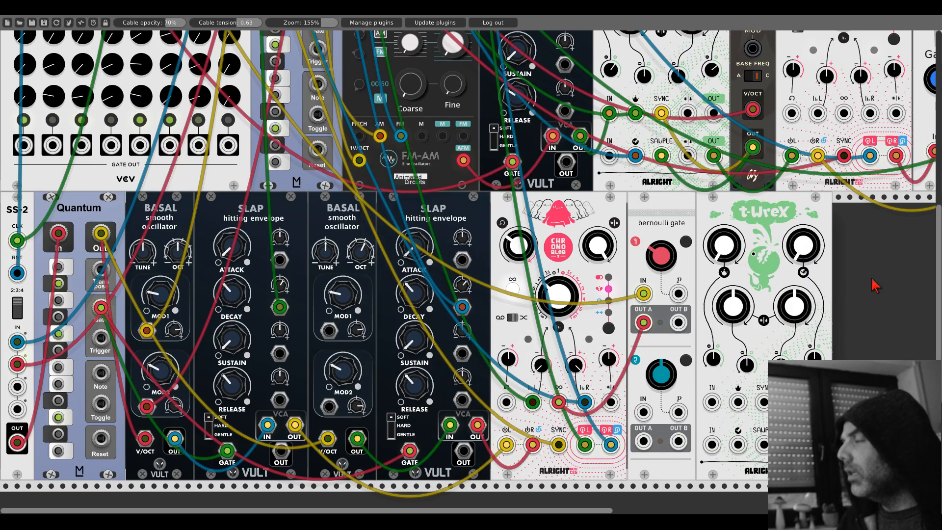
- Move the new T-WreX farther along the lower row, leaving a wide gap after the Bernoulli Gate
{"action": "left_click_drag", "start_coordinate": [874, 290], "coordinate": [412, 230]}
{"action": "left_click_drag", "start_coordinate": [312, 164], "coordinate": [417, 171]}
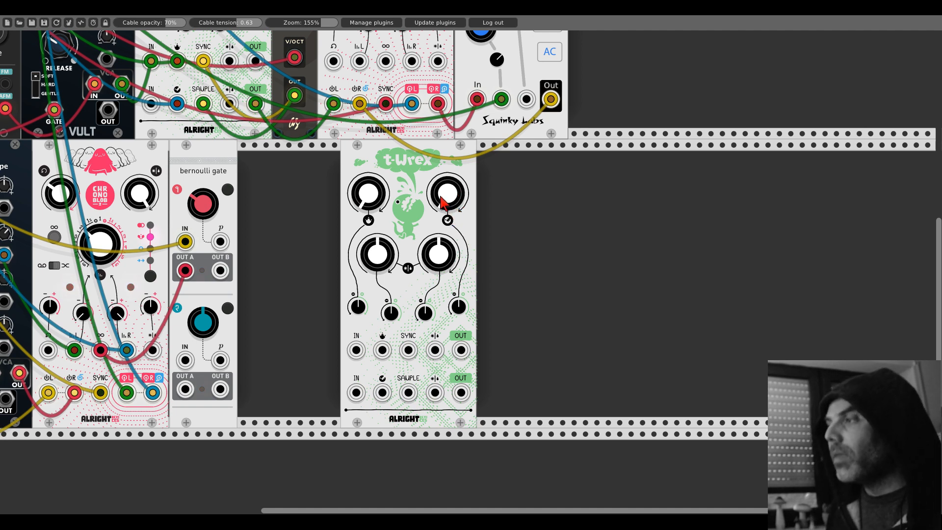
{"action": "left_click_drag", "start_coordinate": [402, 174], "coordinate": [550, 174]}
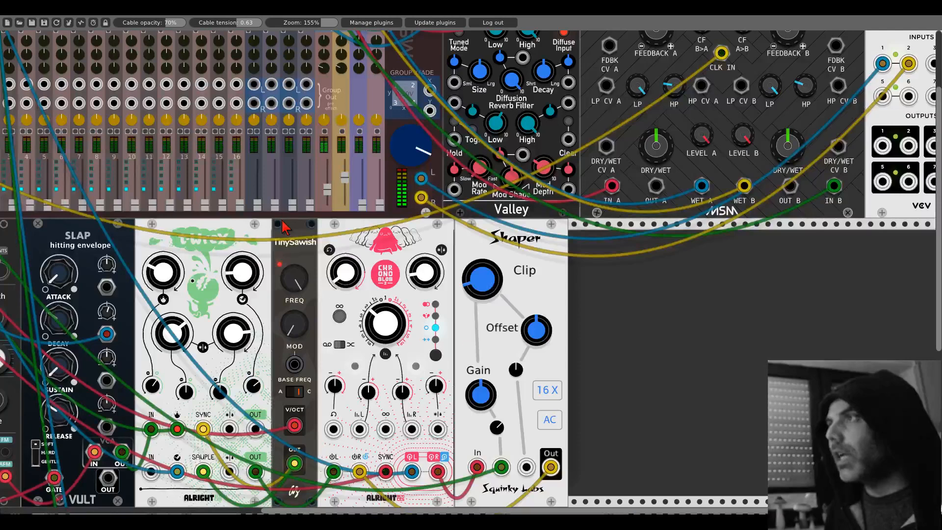
{"action": "scroll", "coordinate": [495, 264], "scroll_direction": "up", "scroll_amount": 3}
{"action": "scroll", "coordinate": [495, 263], "scroll_direction": "left", "scroll_amount": 8}
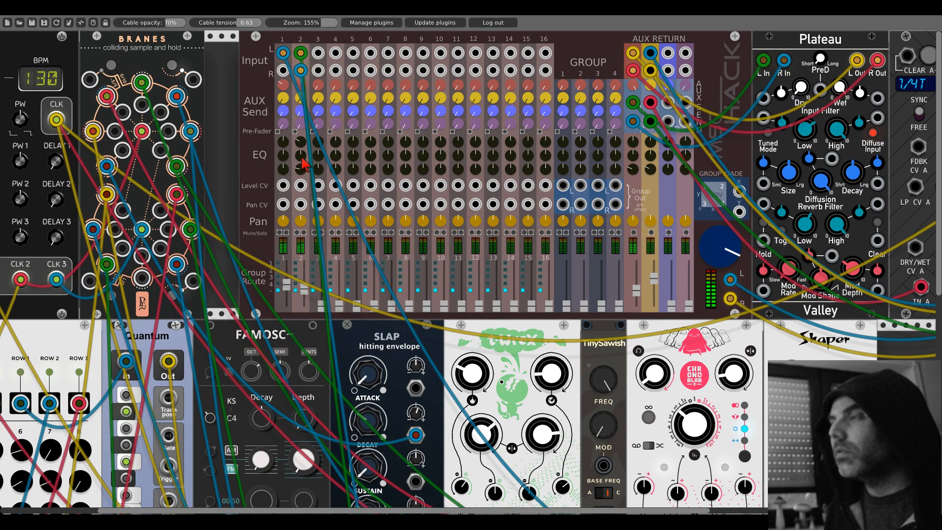
{"action": "scroll", "coordinate": [470, 280], "scroll_direction": "down", "scroll_amount": 15}
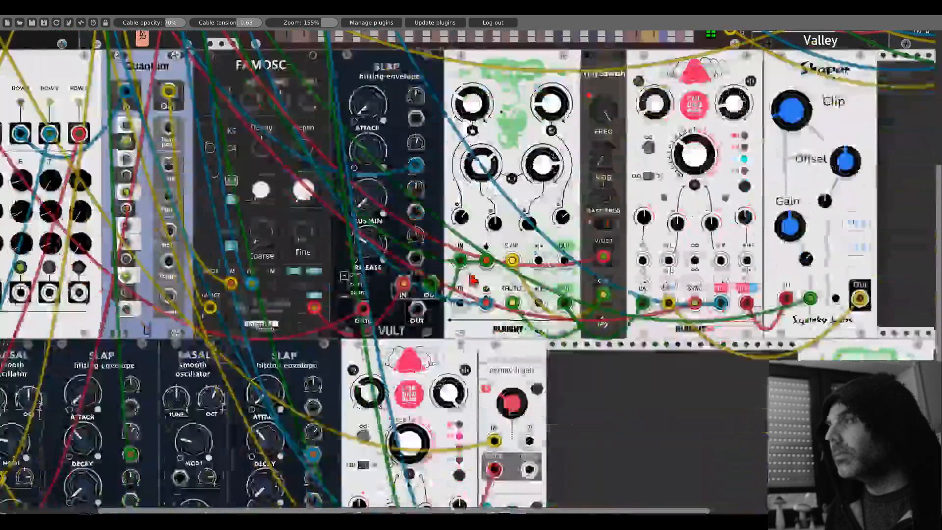
{"action": "left_click_drag", "start_coordinate": [623, 302], "coordinate": [383, 200]}
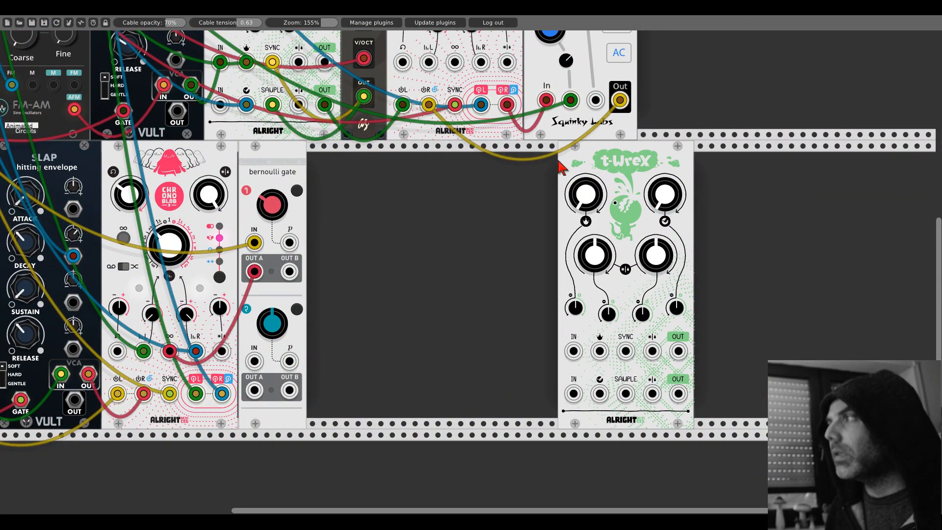
{"action": "left_click_drag", "start_coordinate": [560, 167], "coordinate": [617, 170]}
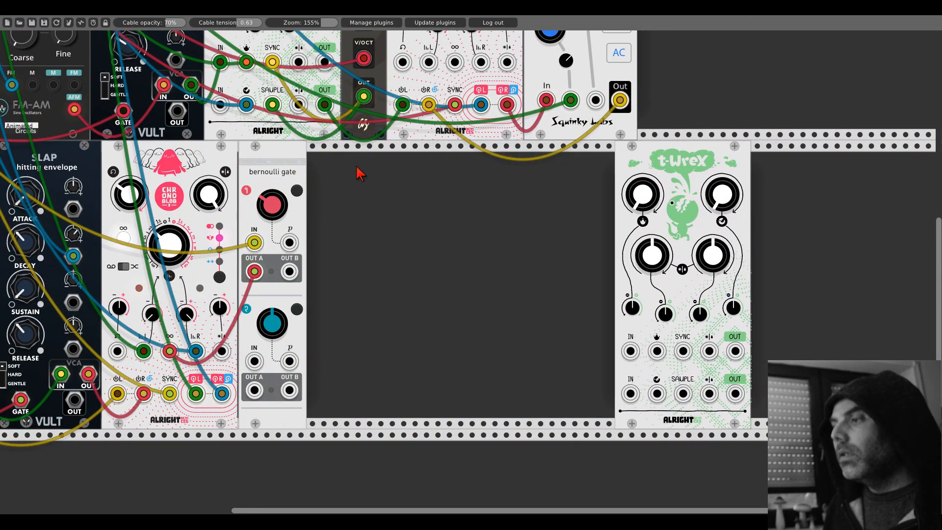
- Add a JW-Modules GridSeq in the gap and place it directly against the new T-WreX
{"action": "right_click", "coordinate": [389, 210]}
{"action": "type", "text": "grid"}
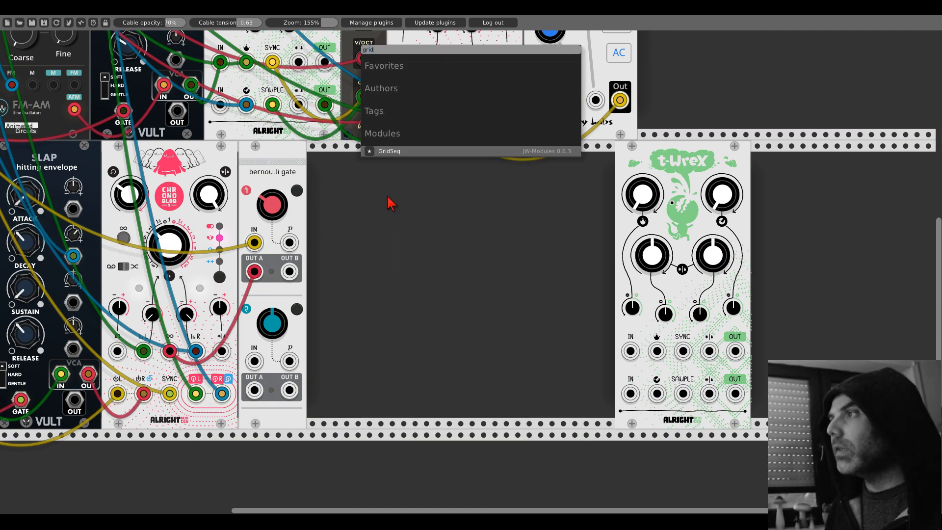
{"action": "left_click", "coordinate": [387, 151]}
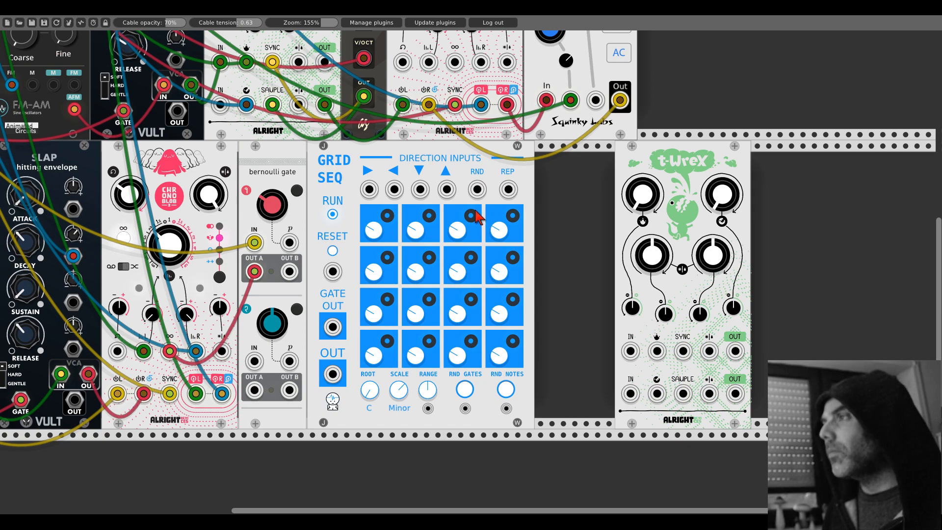
{"action": "left_click_drag", "start_coordinate": [378, 156], "coordinate": [505, 169]}
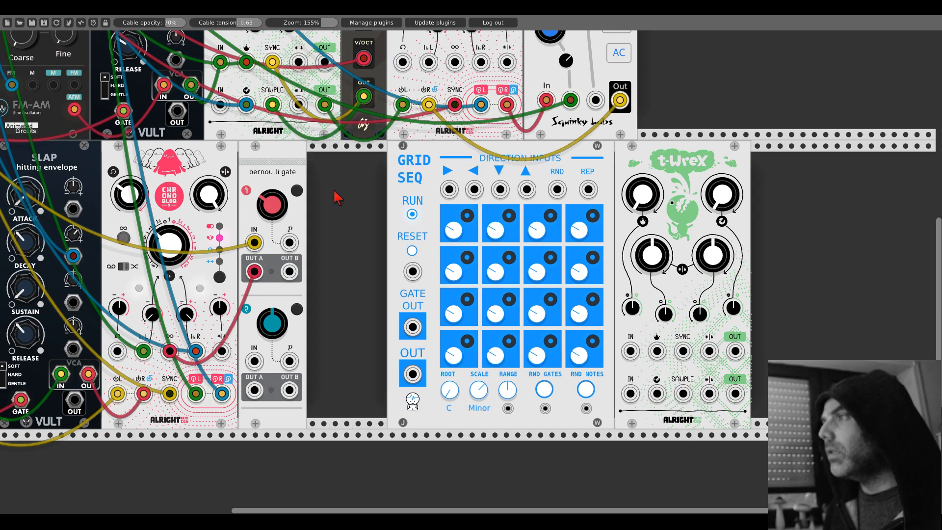
- Add a SynthKit Clock Divider between the Bernoulli Gate and GridSeq
{"action": "right_click", "coordinate": [343, 201]}
{"action": "type", "text": "clock d"}
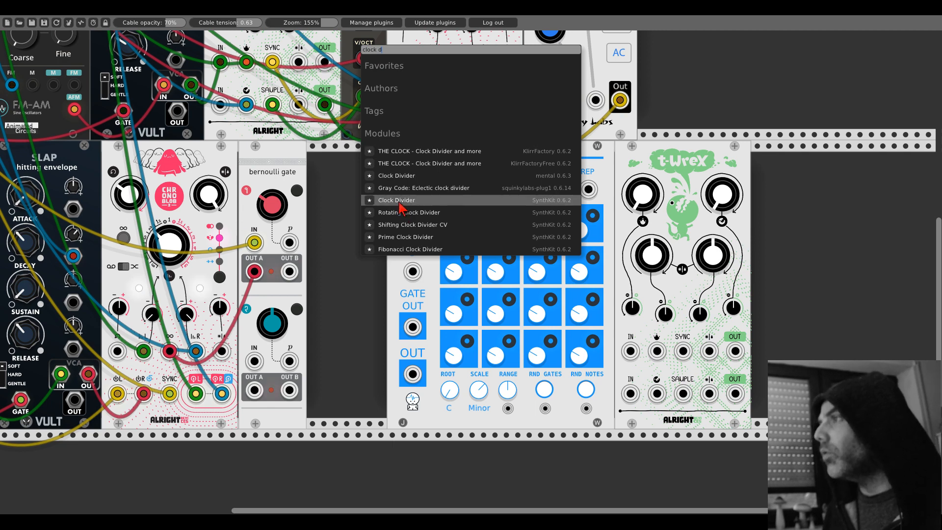
{"action": "left_click", "coordinate": [377, 201]}
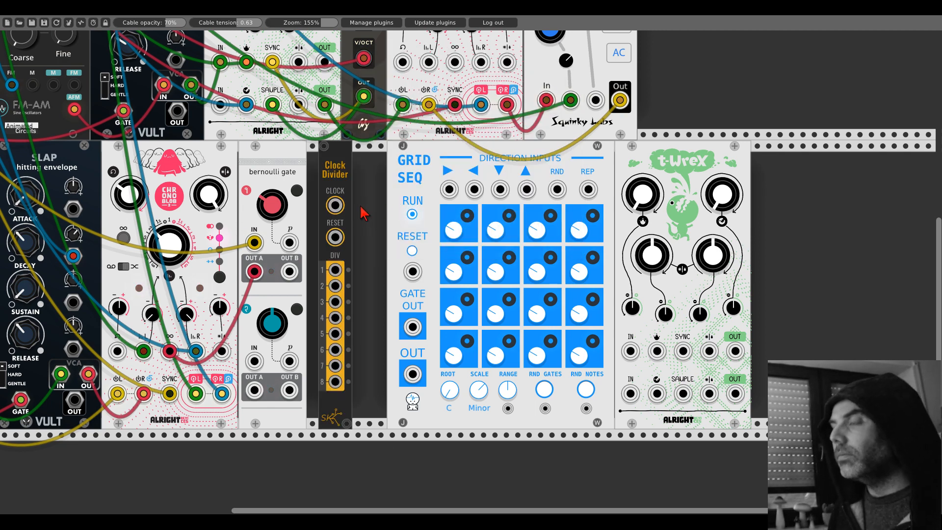
- Feed the Clock Divider from Clocked's master CLK output and patch its division 8 output into GridSeq's RND direction input
{"action": "left_click_drag", "start_coordinate": [336, 168], "coordinate": [205, 119]}
{"action": "scroll", "coordinate": [349, 194], "scroll_direction": "up", "scroll_amount": 12}
{"action": "scroll", "coordinate": [274, 152], "scroll_direction": "left", "scroll_amount": 7}
{"action": "scroll", "coordinate": [208, 115], "scroll_direction": "left", "scroll_amount": 8}
{"action": "scroll", "coordinate": [208, 116], "scroll_direction": "up", "scroll_amount": 7}
{"action": "scroll", "coordinate": [369, 248], "scroll_direction": "right", "scroll_amount": 15}
{"action": "scroll", "coordinate": [369, 249], "scroll_direction": "down", "scroll_amount": 7}
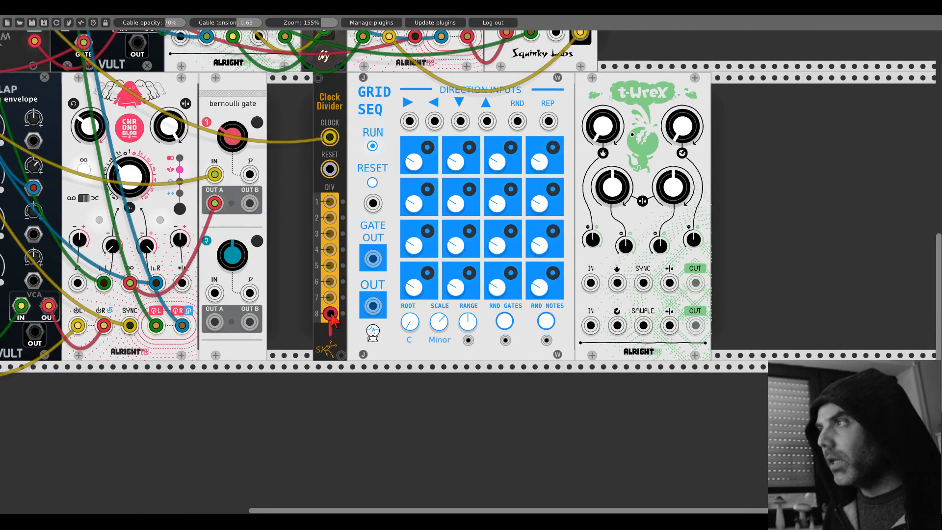
{"action": "left_click_drag", "start_coordinate": [330, 313], "coordinate": [517, 120]}
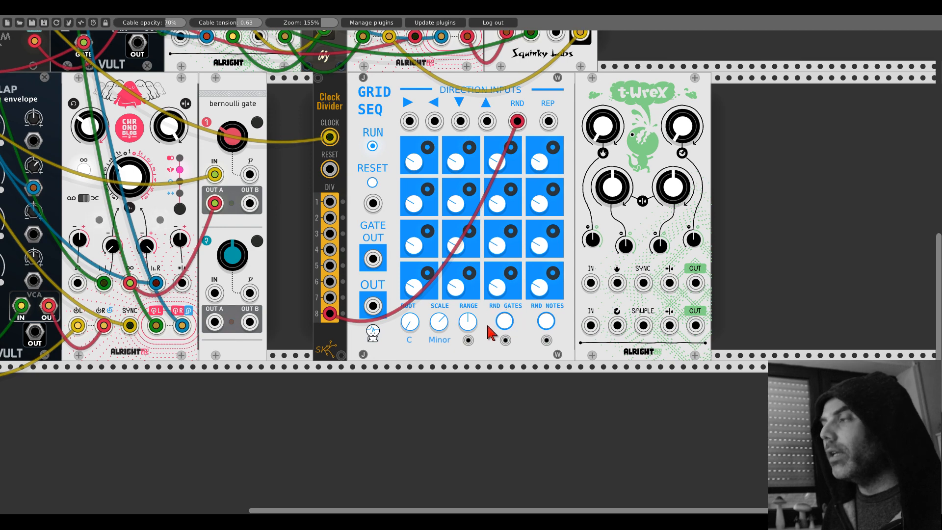
- Randomize GridSeq's gates and notes, then reduce its range with the root set to D
{"action": "left_click", "coordinate": [504, 324]}
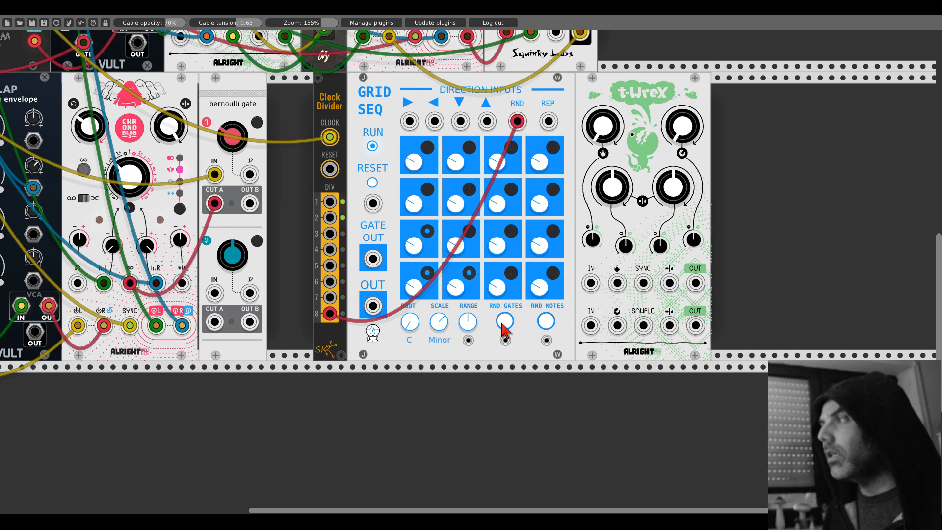
{"action": "left_click", "coordinate": [504, 323]}
{"action": "left_click", "coordinate": [546, 323]}
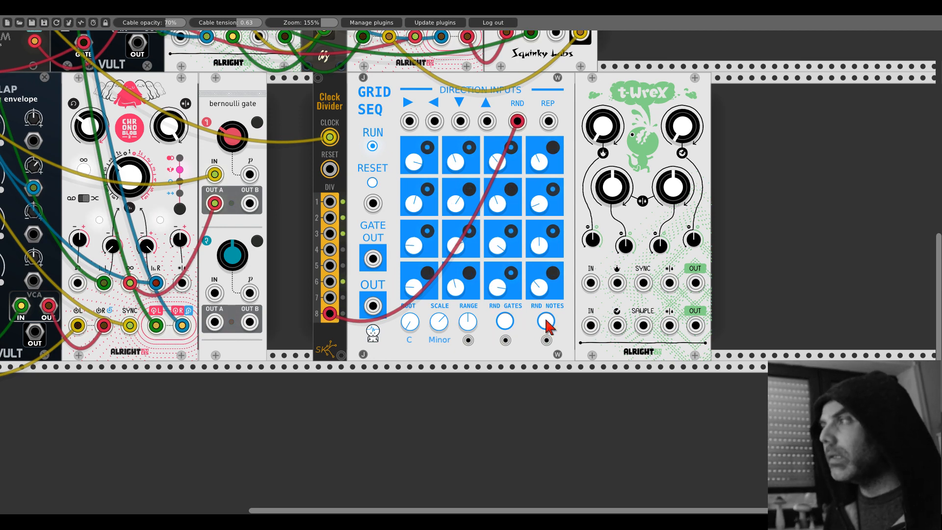
{"action": "left_click_drag", "start_coordinate": [468, 321], "coordinate": [468, 339]}
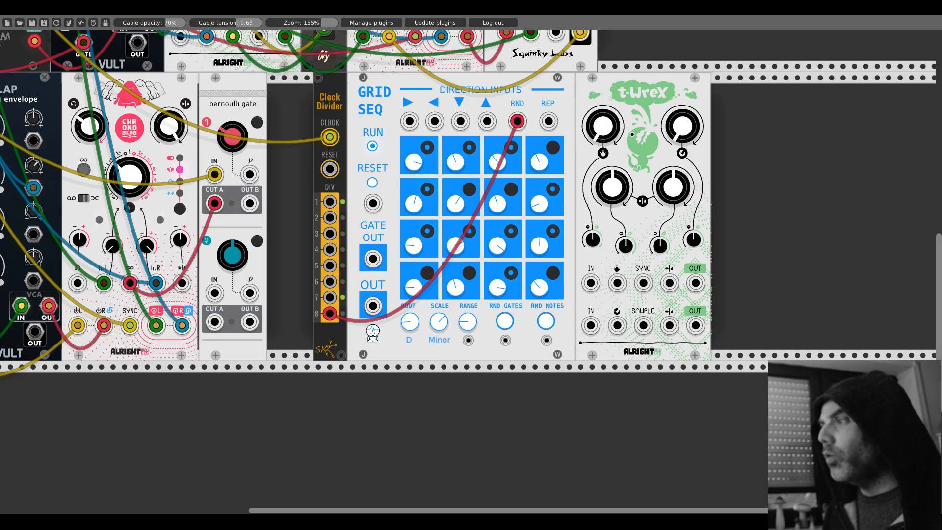
- Set GridSeq's root to G and insert an Animated Circuits Slic directly between GridSeq and the new T-WreX
{"action": "left_click_drag", "start_coordinate": [410, 321], "coordinate": [410, 317]}
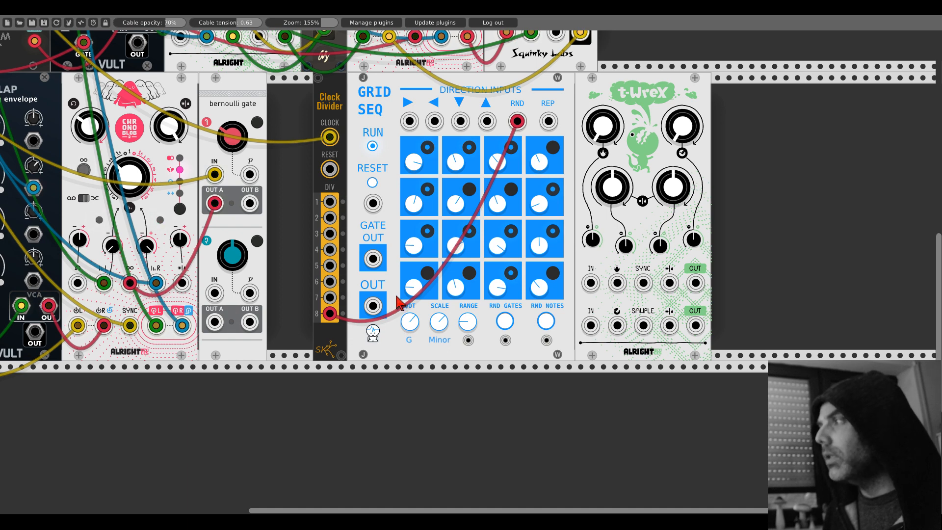
{"action": "left_click_drag", "start_coordinate": [583, 118], "coordinate": [731, 118]}
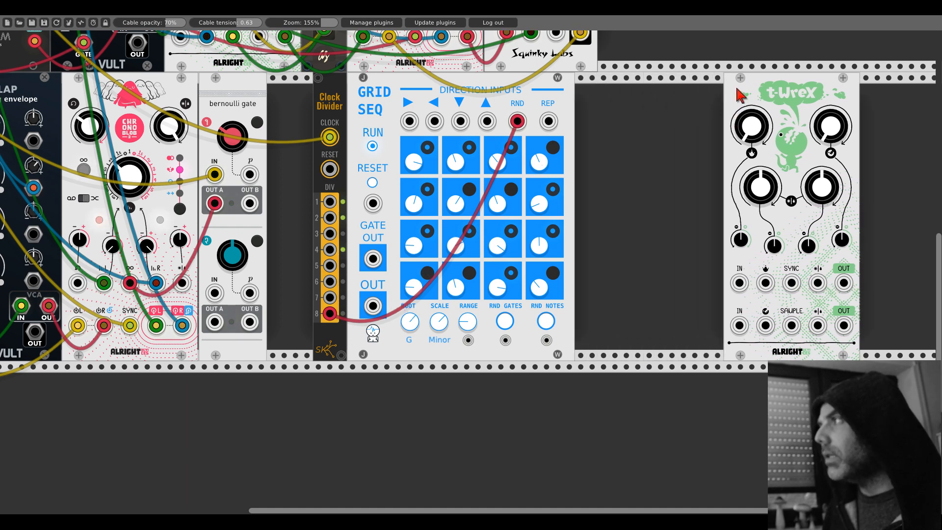
{"action": "right_click", "coordinate": [642, 145]}
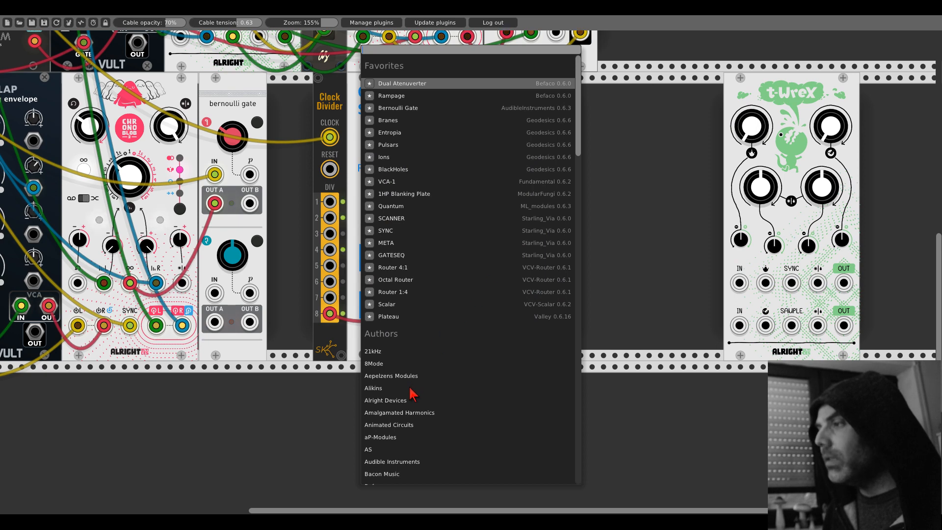
{"action": "left_click", "coordinate": [392, 425]}
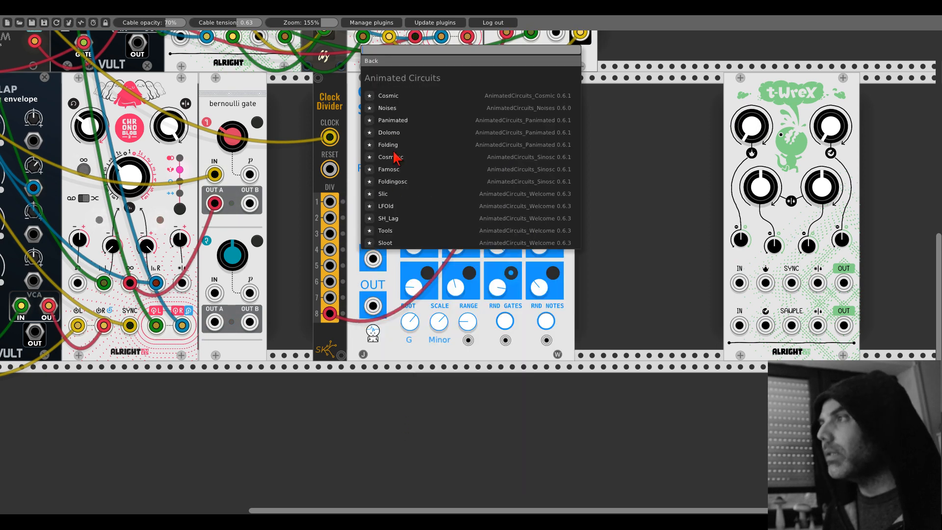
{"action": "left_click", "coordinate": [385, 194]}
{"action": "left_click_drag", "start_coordinate": [646, 95], "coordinate": [597, 94]}
{"action": "left_click_drag", "start_coordinate": [726, 81], "coordinate": [624, 81]}
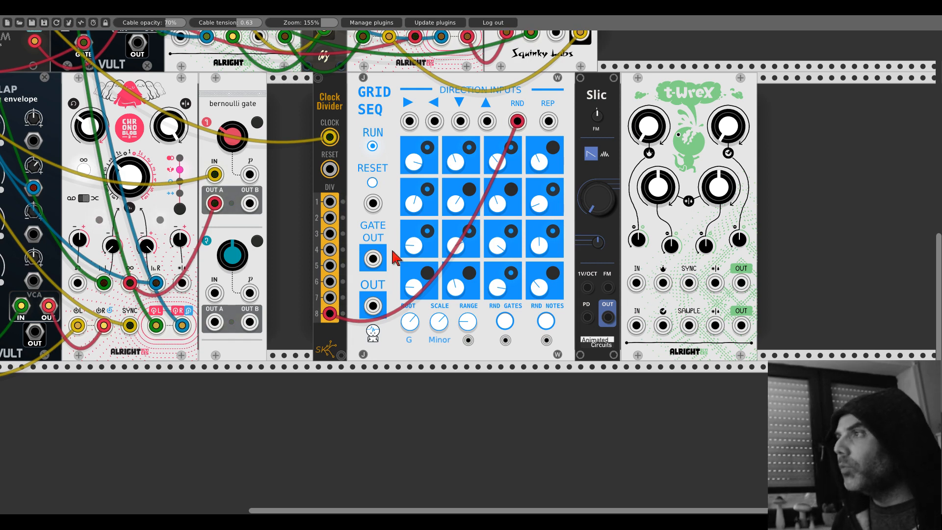
- Patch GridSeq's OUT into Slic's 1V/OCT input and Slic's OUT into the upper IN of the new T-WreX
{"action": "left_click_drag", "start_coordinate": [373, 305], "coordinate": [407, 294]}
{"action": "left_click_drag", "start_coordinate": [583, 274], "coordinate": [588, 287]}
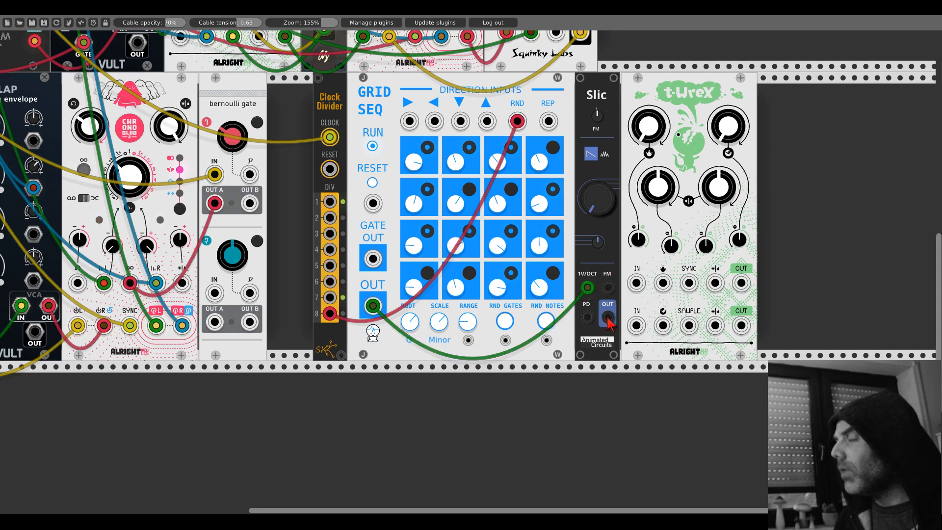
{"action": "left_click_drag", "start_coordinate": [607, 317], "coordinate": [637, 283]}
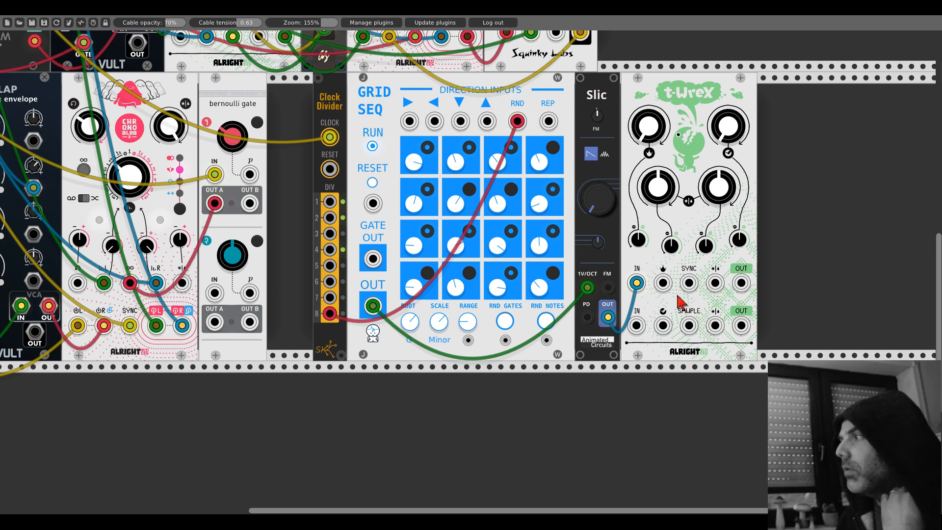
- Route the new T-WreX's lower OUT to the left input of mixer channel 3 and turn down Slic's large knob
{"action": "left_click_drag", "start_coordinate": [739, 326], "coordinate": [169, 51]}
{"action": "scroll", "coordinate": [738, 322], "scroll_direction": "up", "scroll_amount": 7}
{"action": "scroll", "coordinate": [739, 322], "scroll_direction": "up", "scroll_amount": 8}
{"action": "scroll", "coordinate": [54, 195], "scroll_direction": "left", "scroll_amount": 3}
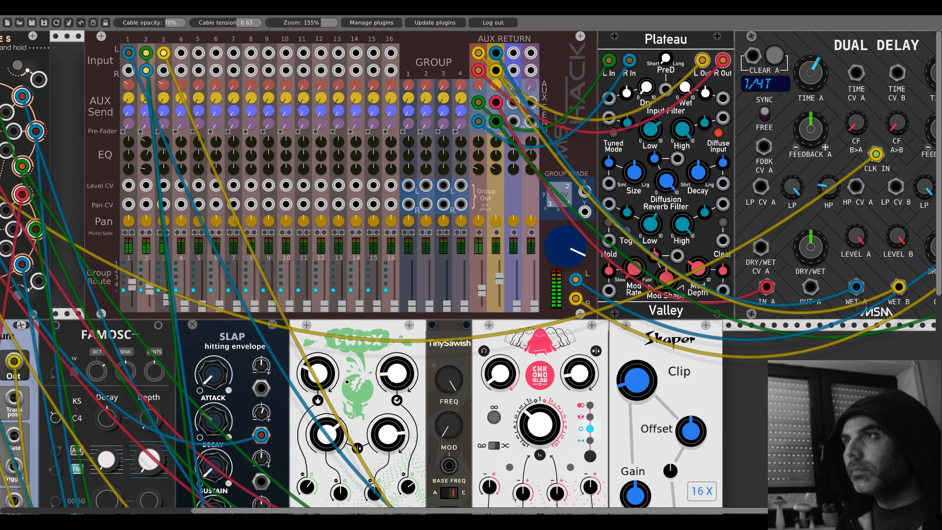
{"action": "scroll", "coordinate": [597, 338], "scroll_direction": "down", "scroll_amount": 4}
{"action": "scroll", "coordinate": [596, 338], "scroll_direction": "down", "scroll_amount": 12}
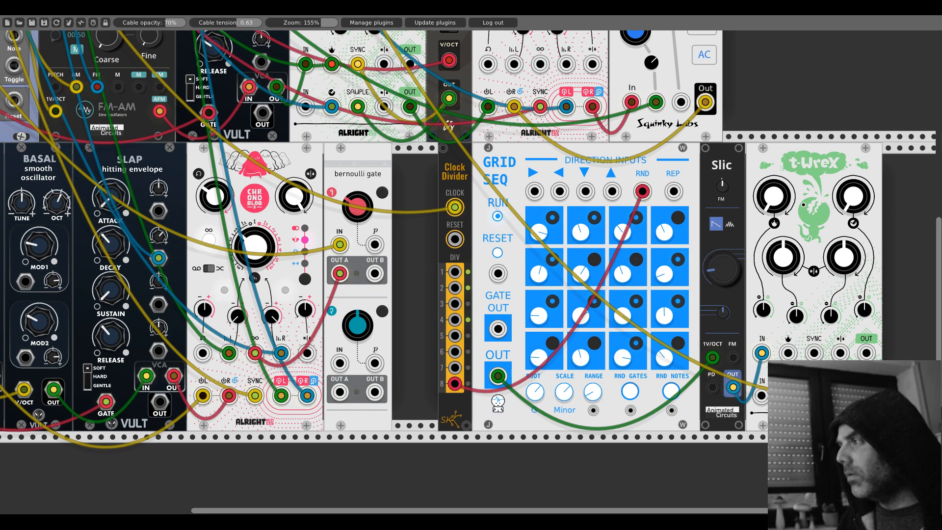
{"action": "left_click_drag", "start_coordinate": [718, 260], "coordinate": [717, 339]}
{"action": "scroll", "coordinate": [716, 158], "scroll_direction": "right", "scroll_amount": 1}
{"action": "scroll", "coordinate": [718, 165], "scroll_direction": "right", "scroll_amount": 5}
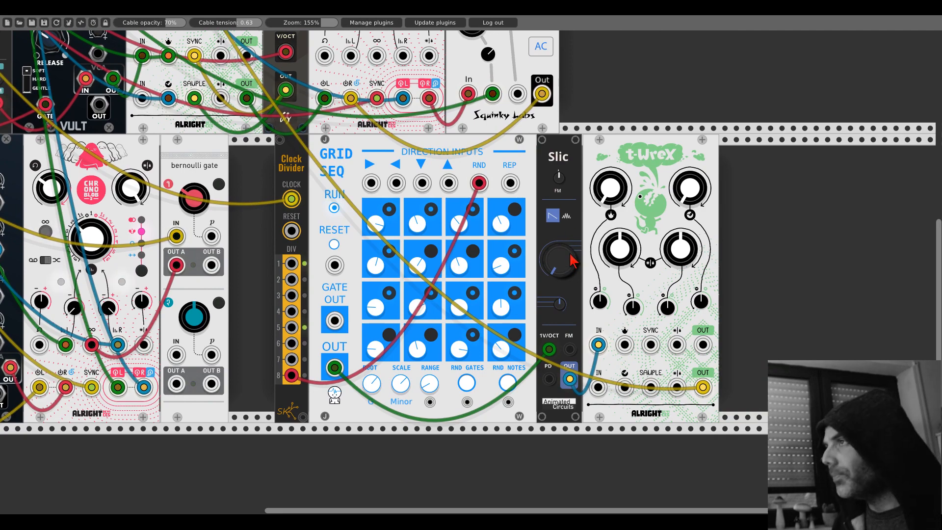
- Insert the Bogaudio ADSR utility envelope between Slic and T-WreX, with the modules placed directly against each other
{"action": "left_click_drag", "start_coordinate": [600, 160], "coordinate": [680, 159]}
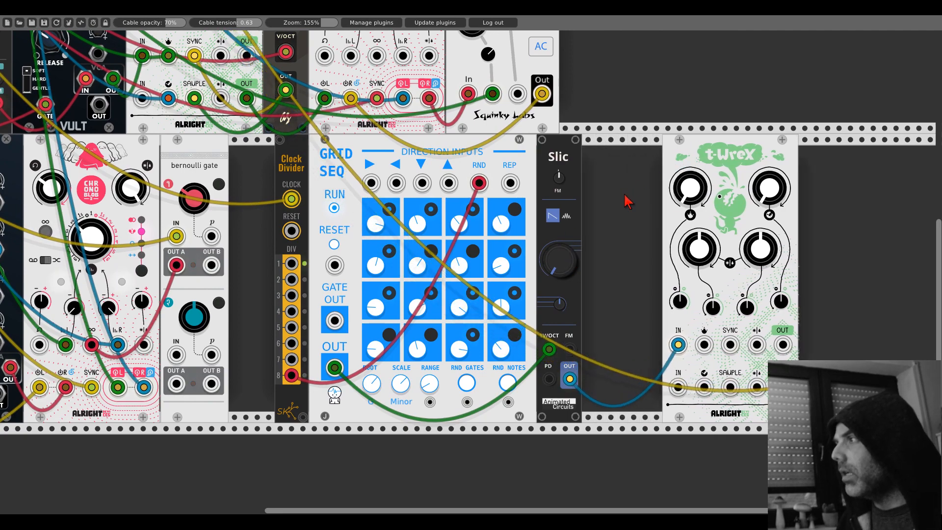
{"action": "right_click", "coordinate": [625, 202]}
{"action": "type", "text": "adsr"}
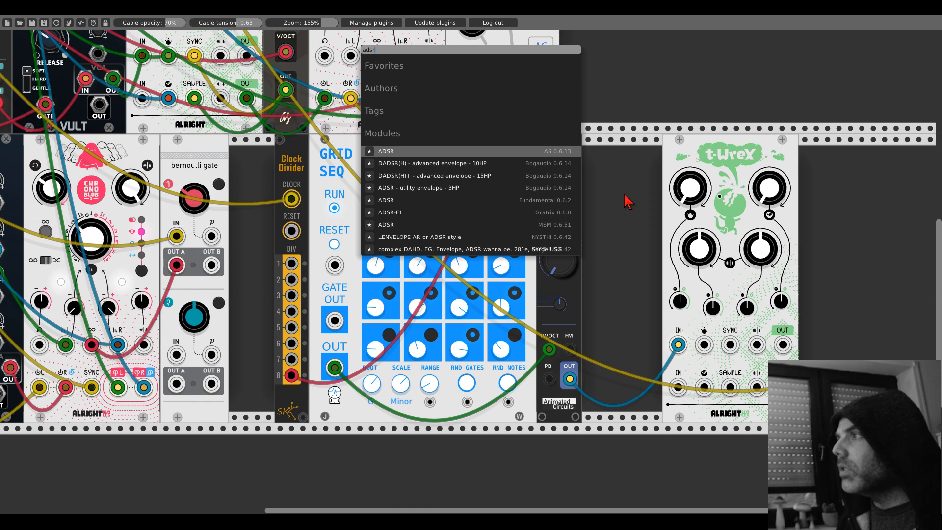
{"action": "left_click", "coordinate": [418, 188]}
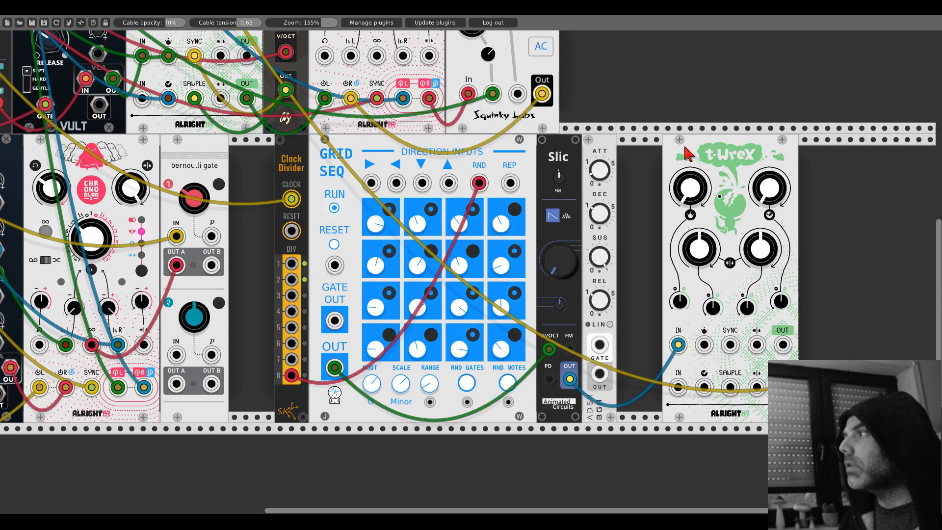
{"action": "left_click_drag", "start_coordinate": [686, 153], "coordinate": [643, 137]}
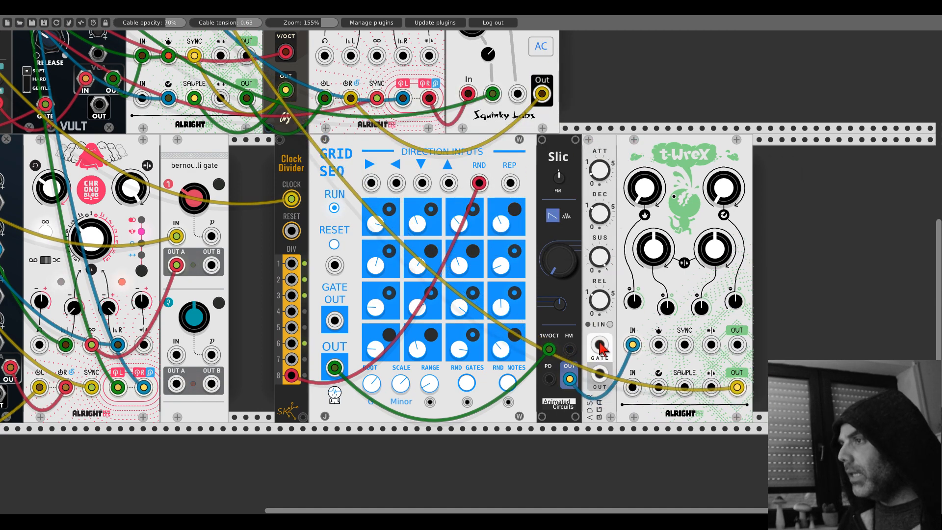
- Gate the ADSR from the Clock Divider's division 8 output and patch the ADSR's OUT into Slic's PD input
{"action": "left_click_drag", "start_coordinate": [599, 346], "coordinate": [291, 375]}
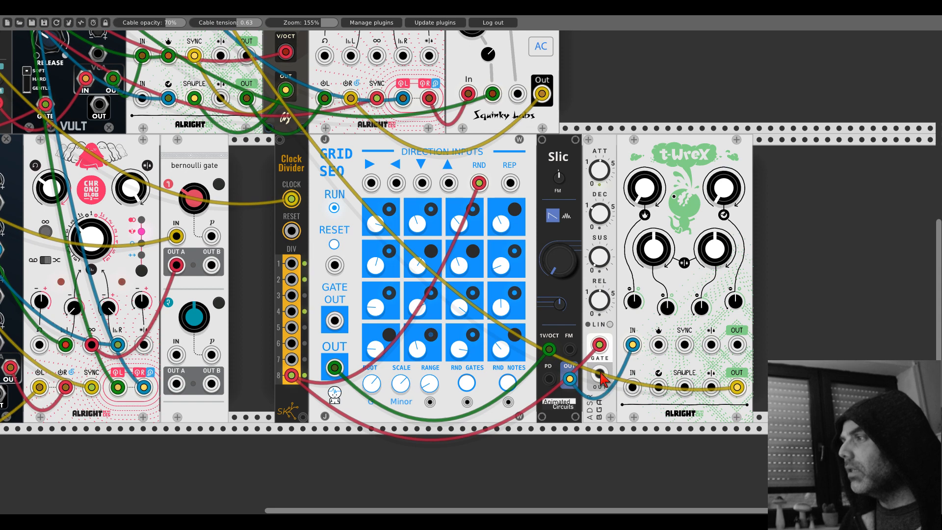
{"action": "left_click_drag", "start_coordinate": [600, 378], "coordinate": [550, 378]}
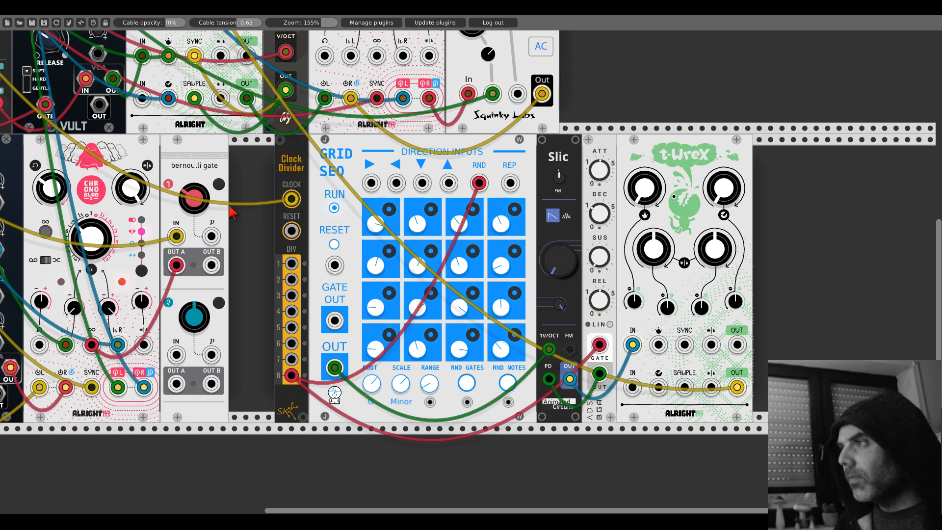
{"action": "scroll", "coordinate": [224, 202], "scroll_direction": "up", "scroll_amount": 12}
{"action": "scroll", "coordinate": [295, 195], "scroll_direction": "left", "scroll_amount": 3}
{"action": "scroll", "coordinate": [307, 201], "scroll_direction": "left", "scroll_amount": 3}
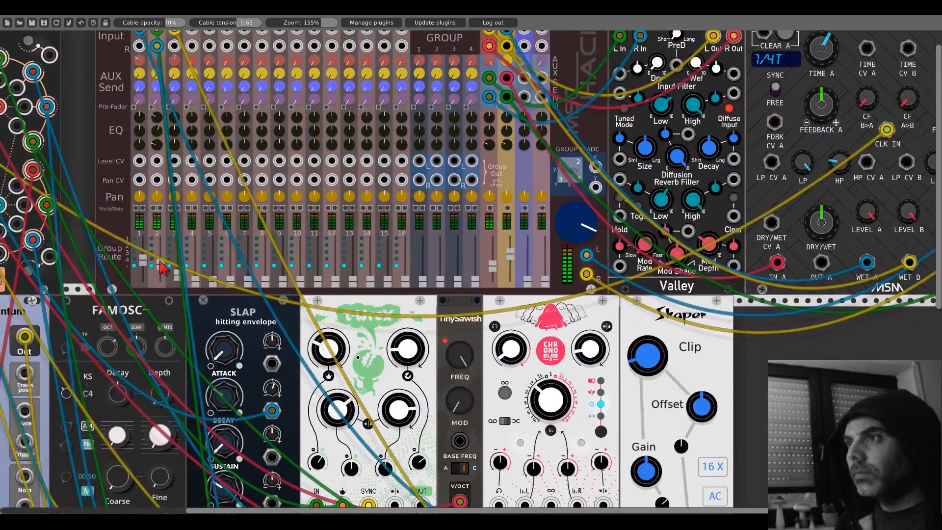
- Make room after GridSeq and insert a 21kHz D∞ transposer directly between GridSeq and Slic
{"action": "scroll", "coordinate": [747, 338], "scroll_direction": "down", "scroll_amount": 14}
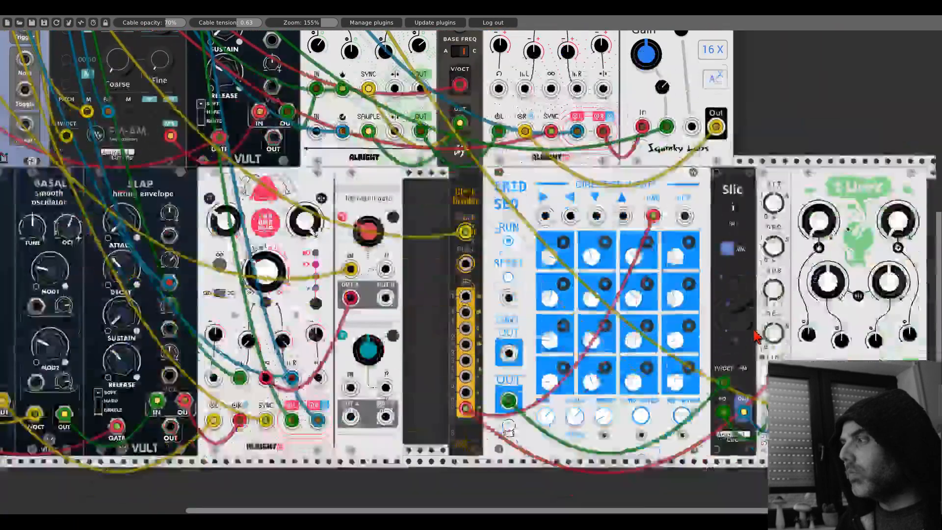
{"action": "scroll", "coordinate": [622, 187], "scroll_direction": "right", "scroll_amount": 10}
{"action": "left_click_drag", "start_coordinate": [622, 186], "coordinate": [633, 186]}
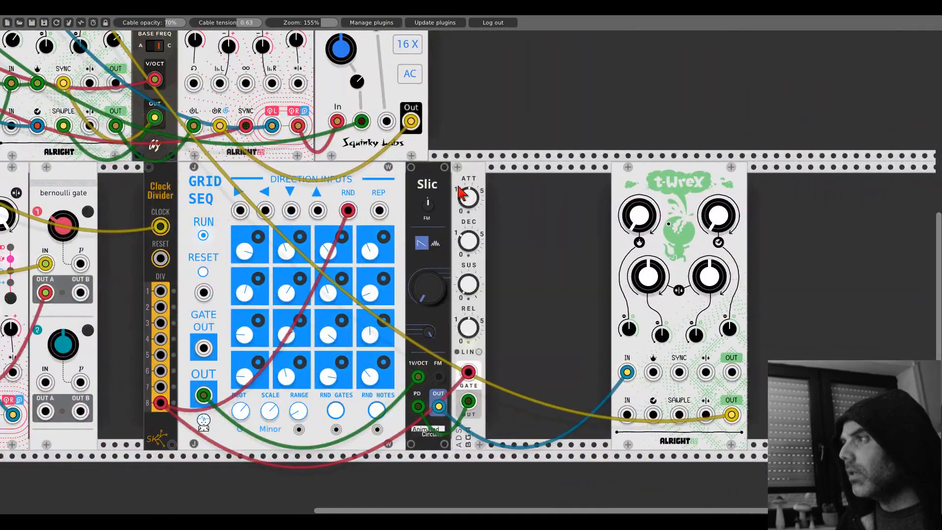
{"action": "left_click_drag", "start_coordinate": [463, 193], "coordinate": [587, 194]}
{"action": "left_click_drag", "start_coordinate": [435, 194], "coordinate": [527, 194]}
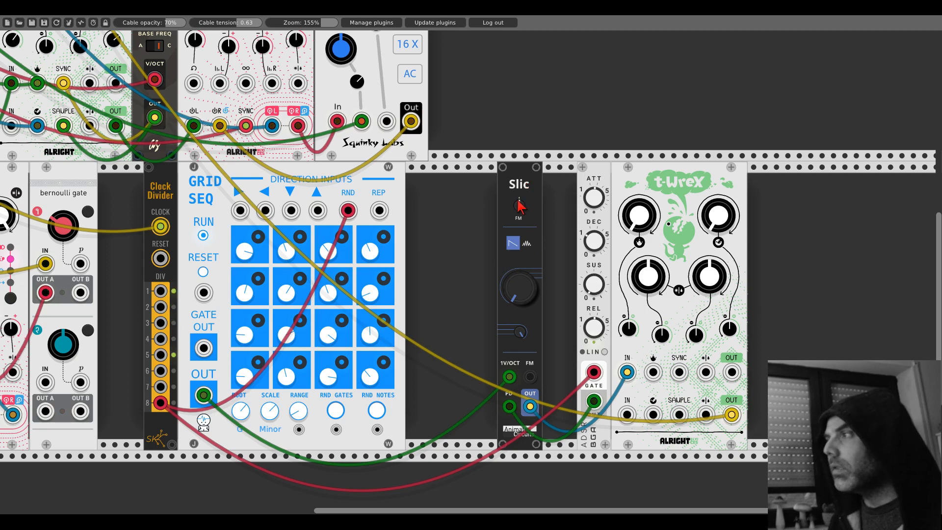
{"action": "right_click", "coordinate": [438, 284]}
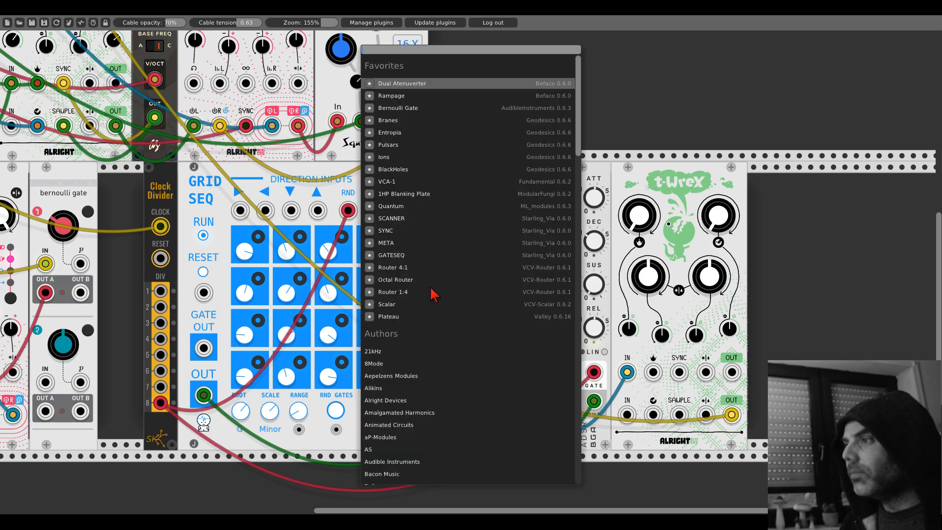
{"action": "left_click", "coordinate": [396, 351]}
{"action": "left_click", "coordinate": [407, 107]}
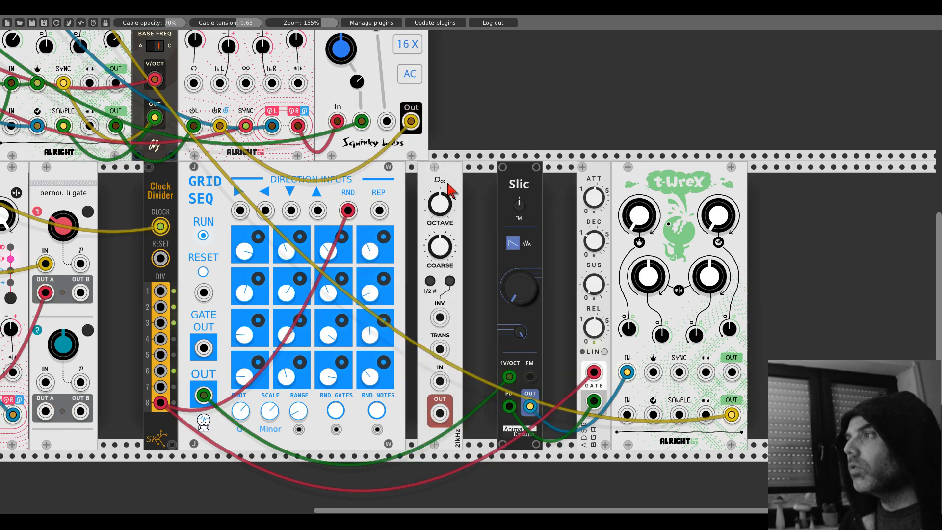
{"action": "left_click_drag", "start_coordinate": [448, 184], "coordinate": [431, 164]}
{"action": "left_click_drag", "start_coordinate": [529, 172], "coordinate": [458, 180]}
- Reroute GridSeq's OUT through D∞ into Slic's 1V/OCT input and close the gap between Slic and the ADSR
{"action": "left_click_drag", "start_coordinate": [464, 377], "coordinate": [428, 381]}
{"action": "left_click_drag", "start_coordinate": [428, 414], "coordinate": [464, 376]}
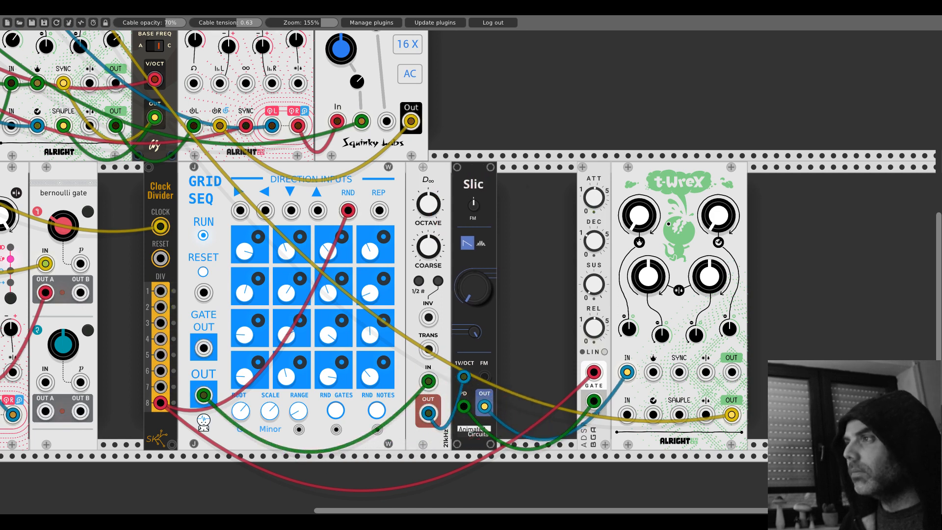
{"action": "left_click_drag", "start_coordinate": [604, 179], "coordinate": [681, 188]}
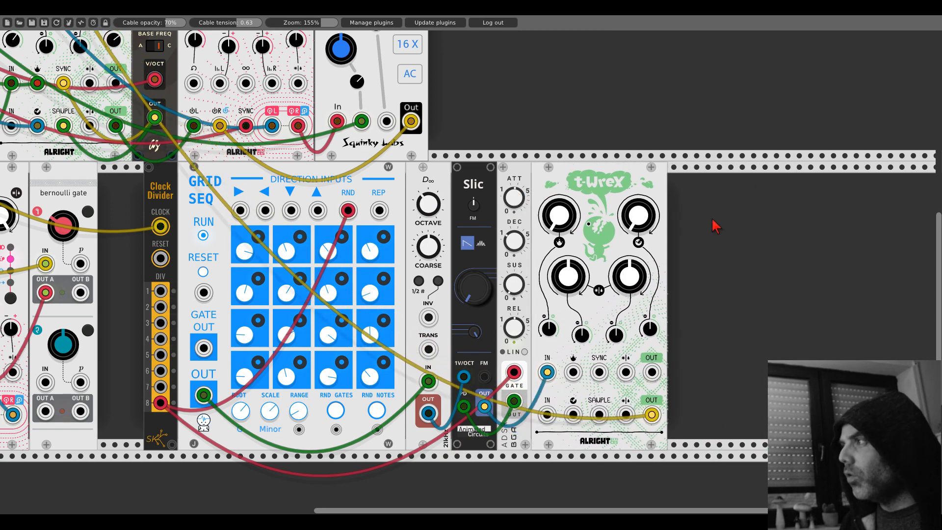
- Check the Clock Divider's division 8 output on a temporary Fundamental Scope beside T-WreX, and delete the Scope
{"action": "right_click", "coordinate": [715, 226]}
{"action": "type", "text": "scope"}
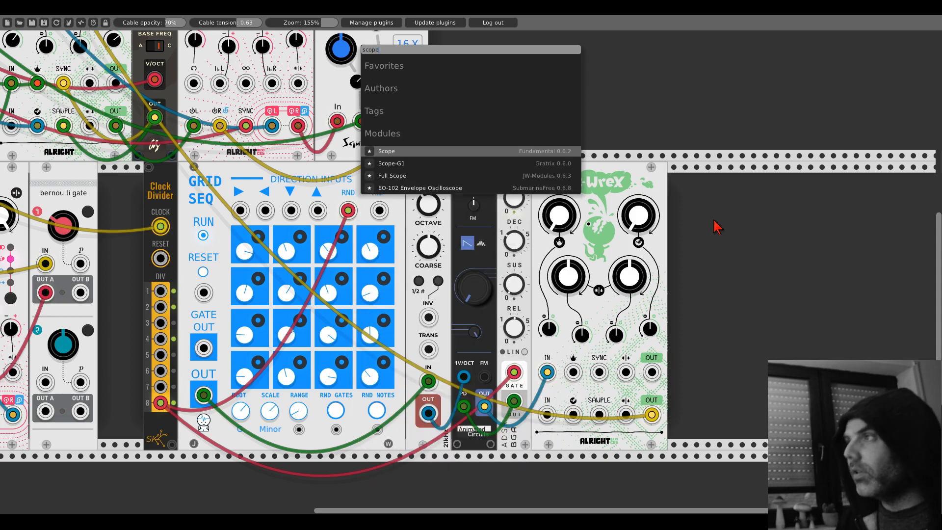
{"action": "left_click", "coordinate": [503, 150]}
{"action": "left_click_drag", "start_coordinate": [690, 414], "coordinate": [162, 404]}
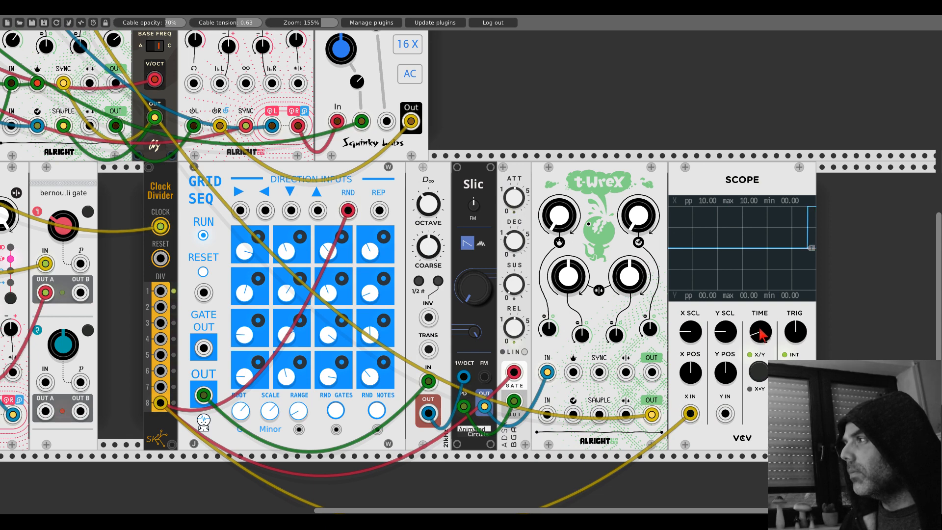
{"action": "right_click", "coordinate": [729, 166]}
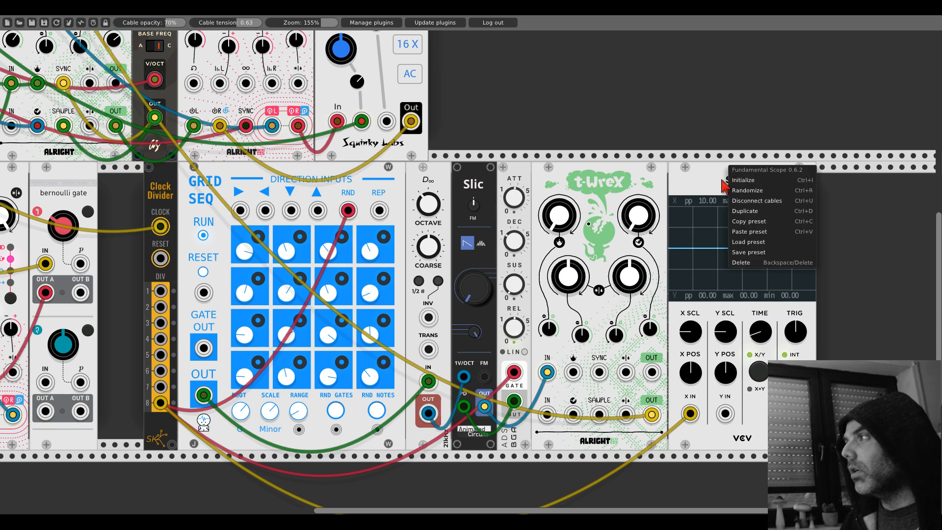
{"action": "left_click", "coordinate": [738, 264]}
- Insert a Bogaudio DGATE between Slic and the ADSR, and place the ADSR and T-WreX directly after it
{"action": "left_click_drag", "start_coordinate": [597, 190], "coordinate": [746, 190]}
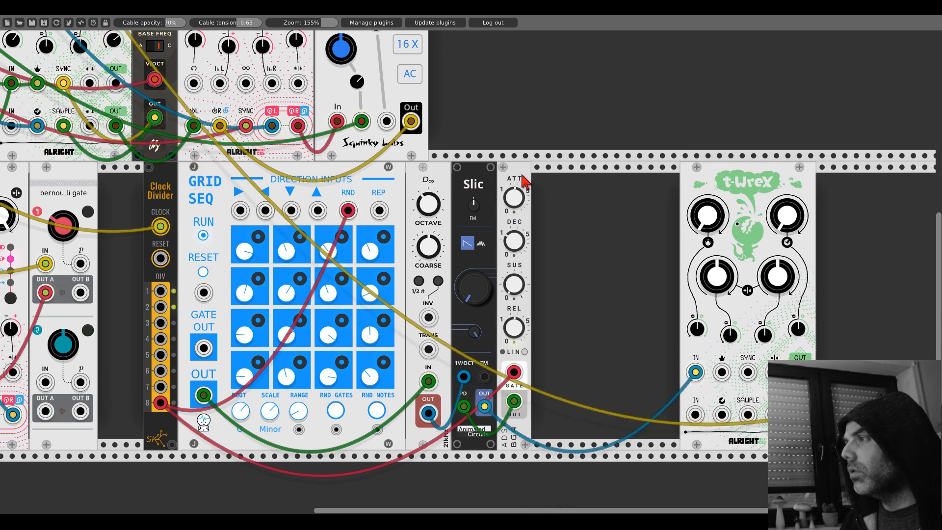
{"action": "left_click_drag", "start_coordinate": [524, 181], "coordinate": [628, 183]}
{"action": "right_click", "coordinate": [524, 249]}
{"action": "type", "text": "da"}
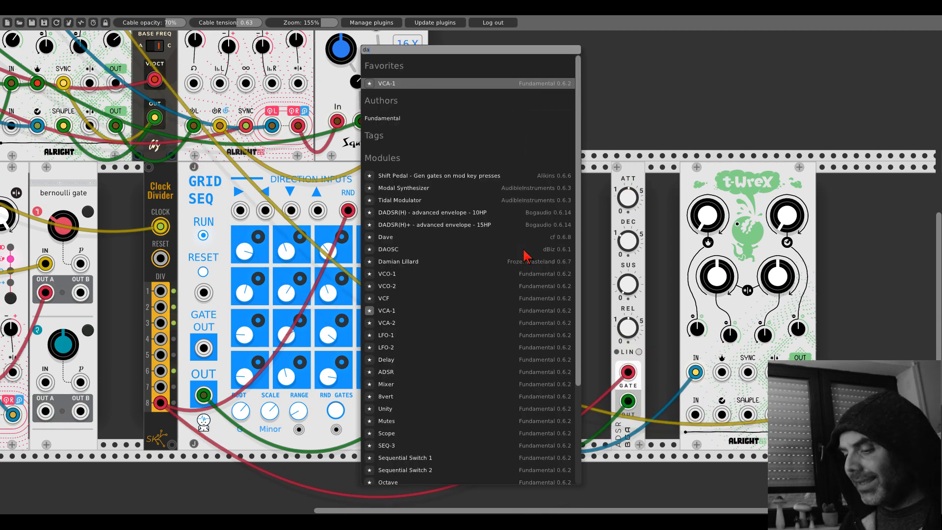
{"action": "key", "text": "BackSpace"}
{"action": "type", "text": "gate"}
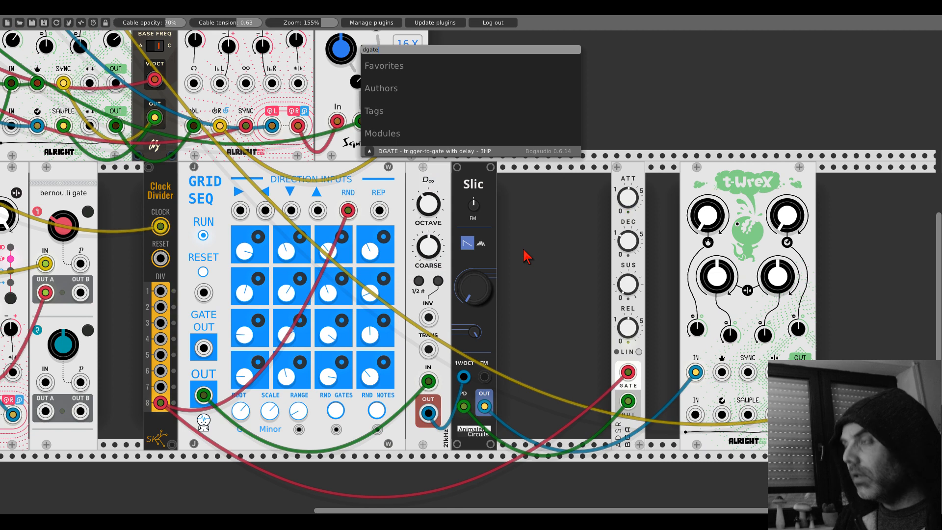
{"action": "left_click", "coordinate": [470, 158]}
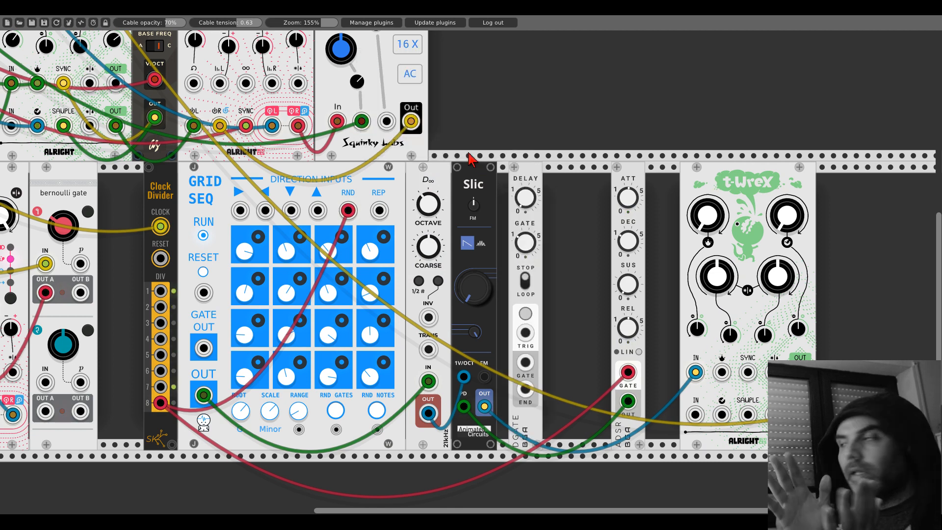
{"action": "left_click_drag", "start_coordinate": [532, 182], "coordinate": [519, 183]}
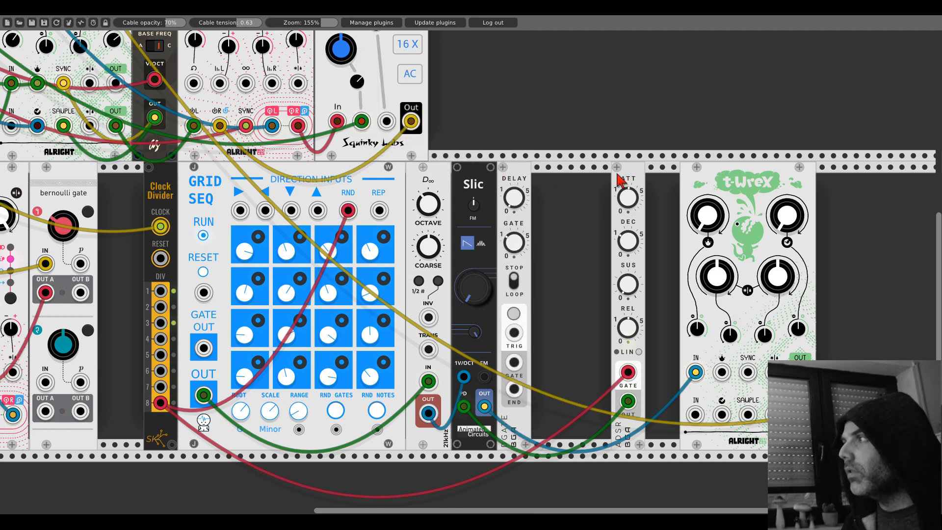
{"action": "left_click_drag", "start_coordinate": [617, 172], "coordinate": [538, 180]}
{"action": "left_click_drag", "start_coordinate": [702, 170], "coordinate": [559, 185]}
- Feed the Clock Divider's division 8 into DGATE's TRIG input and patch DGATE's GATE output into the ADSR's gate
{"action": "mouse_move", "coordinate": [545, 372]}
{"action": "left_mouse_down"}
{"action": "mouse_move", "coordinate": [514, 332]}
{"action": "mouse_move", "coordinate": [548, 372]}
{"action": "left_mouse_up"}
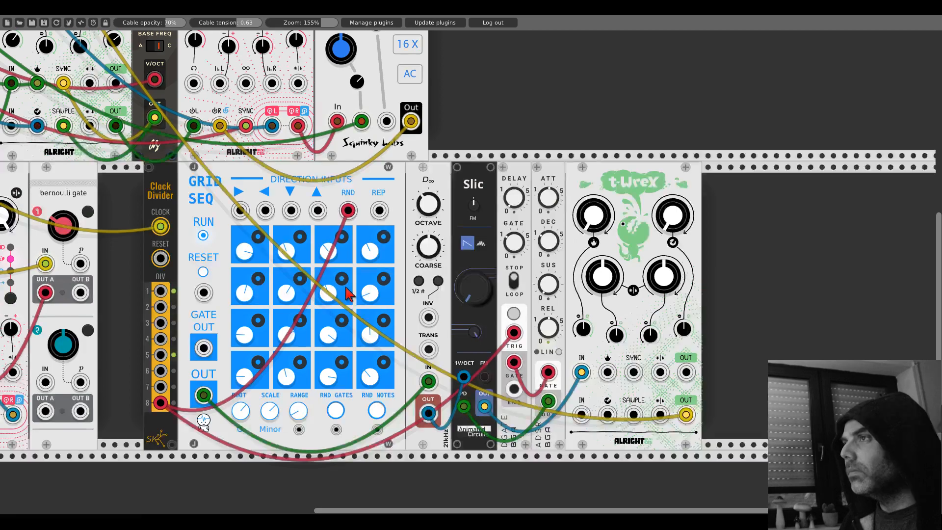
{"action": "scroll", "coordinate": [345, 286], "scroll_direction": "up", "scroll_amount": 19}
{"action": "scroll", "coordinate": [537, 182], "scroll_direction": "left", "scroll_amount": 11}
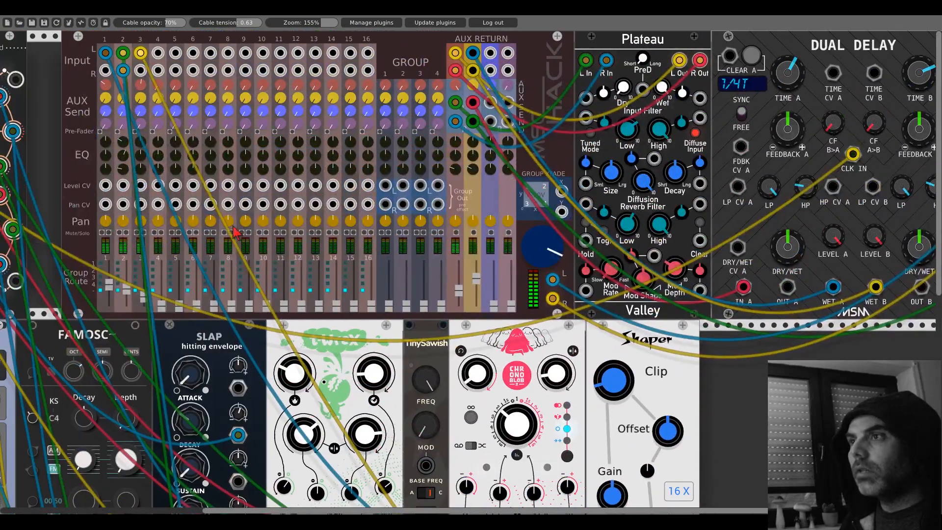
{"action": "scroll", "coordinate": [787, 355], "scroll_direction": "down", "scroll_amount": 15}
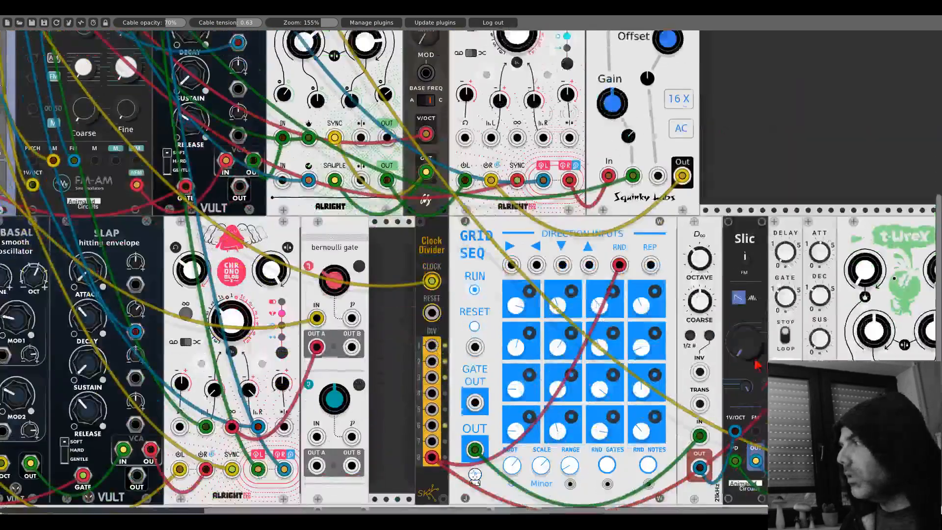
- Examine the mixer's channel levels against the GridSeq voice modules and the neighbouring rack rows
{"action": "scroll", "coordinate": [556, 366], "scroll_direction": "right", "scroll_amount": 8}
{"action": "left_click_drag", "start_coordinate": [554, 359], "coordinate": [551, 361]}
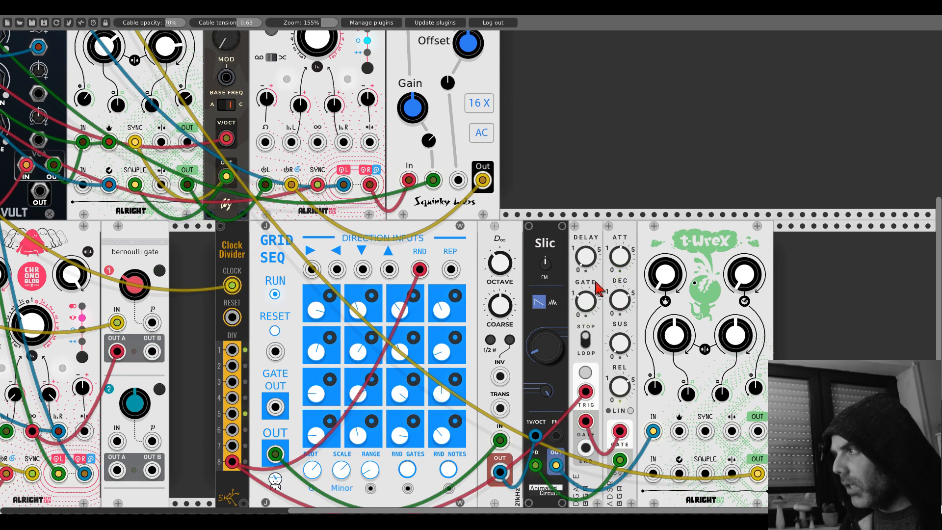
{"action": "scroll", "coordinate": [622, 305], "scroll_direction": "up", "scroll_amount": 8}
{"action": "scroll", "coordinate": [609, 167], "scroll_direction": "left", "scroll_amount": 6}
{"action": "scroll", "coordinate": [609, 167], "scroll_direction": "left", "scroll_amount": 1}
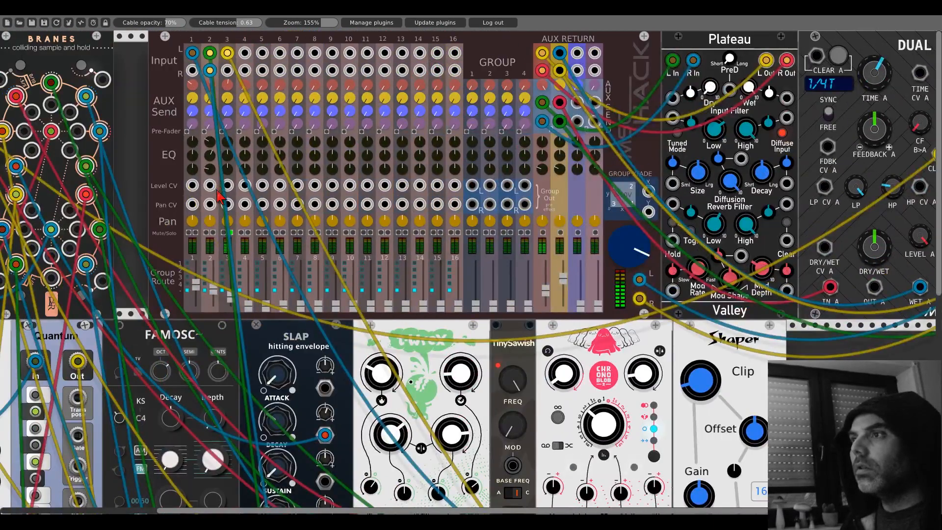
{"action": "scroll", "coordinate": [609, 167], "scroll_direction": "down", "scroll_amount": 8}
{"action": "scroll", "coordinate": [377, 304], "scroll_direction": "down", "scroll_amount": 3}
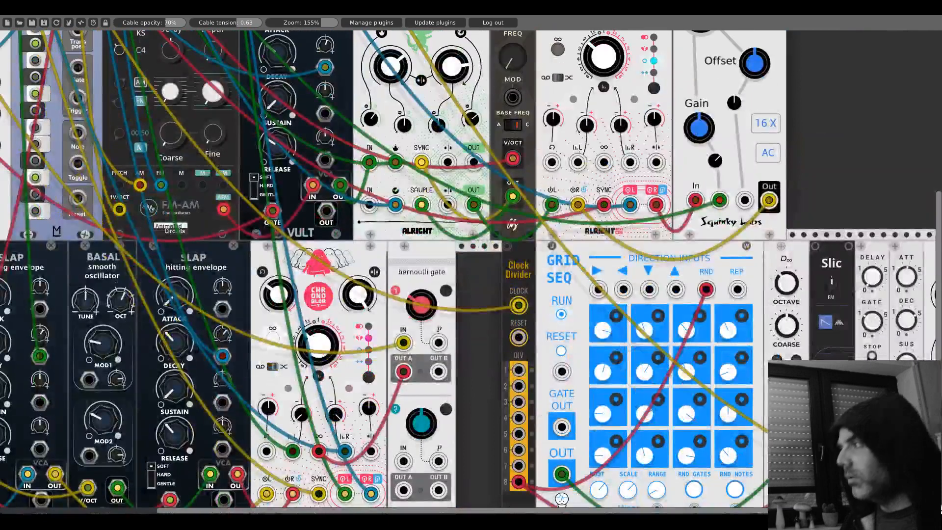
{"action": "scroll", "coordinate": [377, 305], "scroll_direction": "right", "scroll_amount": 10}
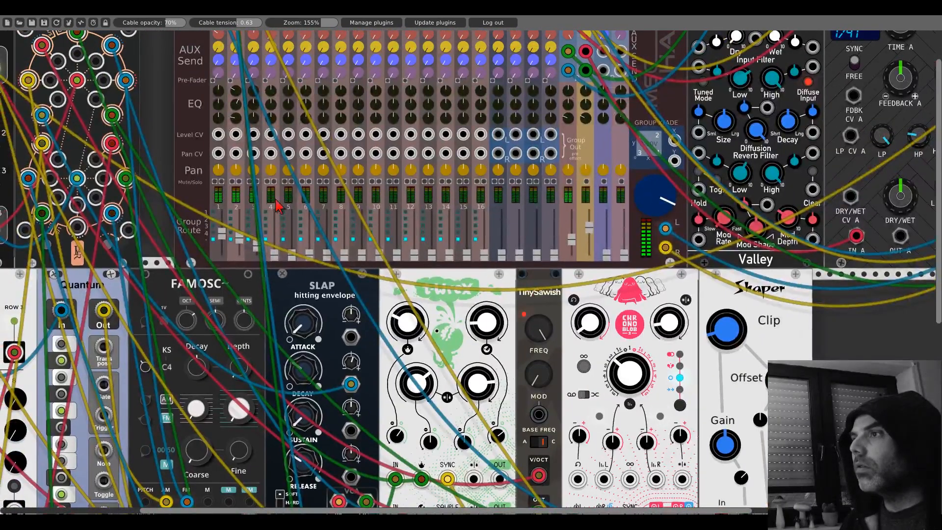
- Adjust the two upper and two lower main knobs of the T-WreX that processes the Slic voice
{"action": "left_click_drag", "start_coordinate": [851, 444], "coordinate": [327, 49]}
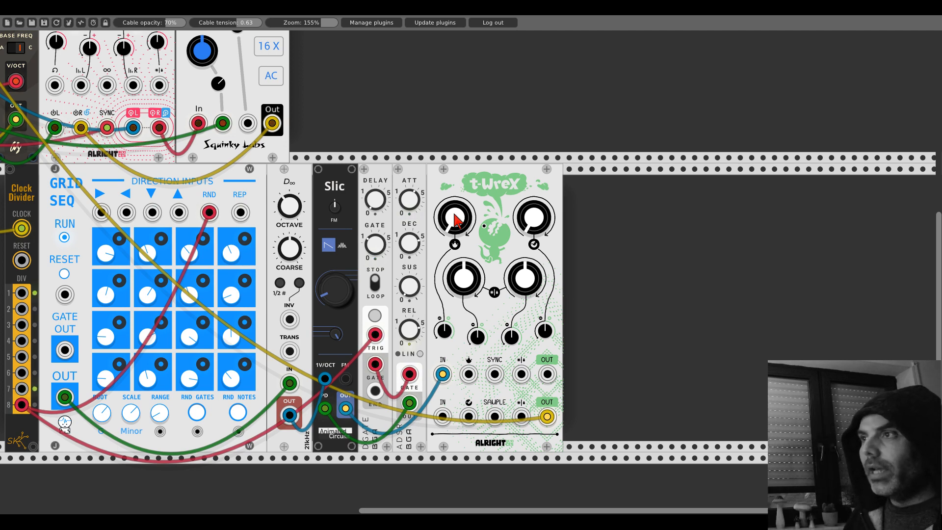
{"action": "left_click_drag", "start_coordinate": [456, 221], "coordinate": [456, 196]}
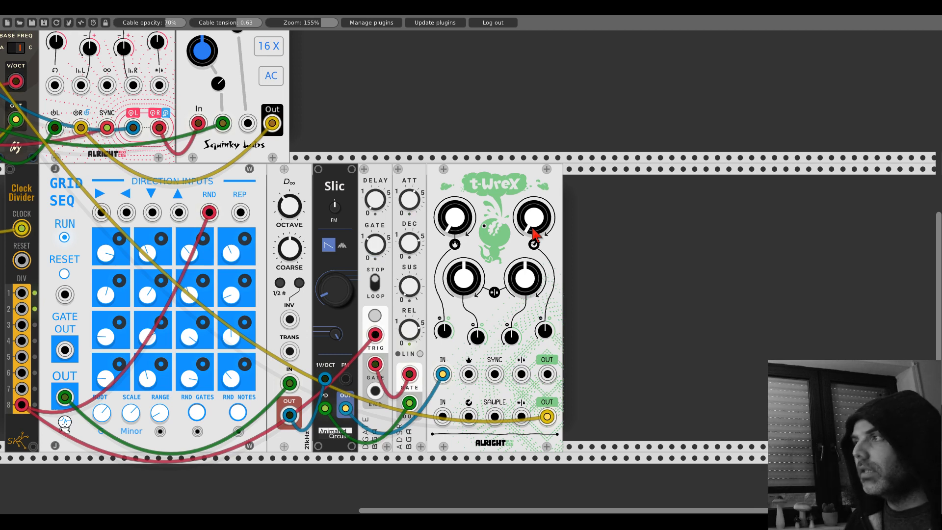
{"action": "mouse_move", "coordinate": [534, 235]}
{"action": "left_mouse_down"}
{"action": "mouse_move", "coordinate": [534, 221]}
{"action": "mouse_move", "coordinate": [534, 240]}
{"action": "left_mouse_up"}
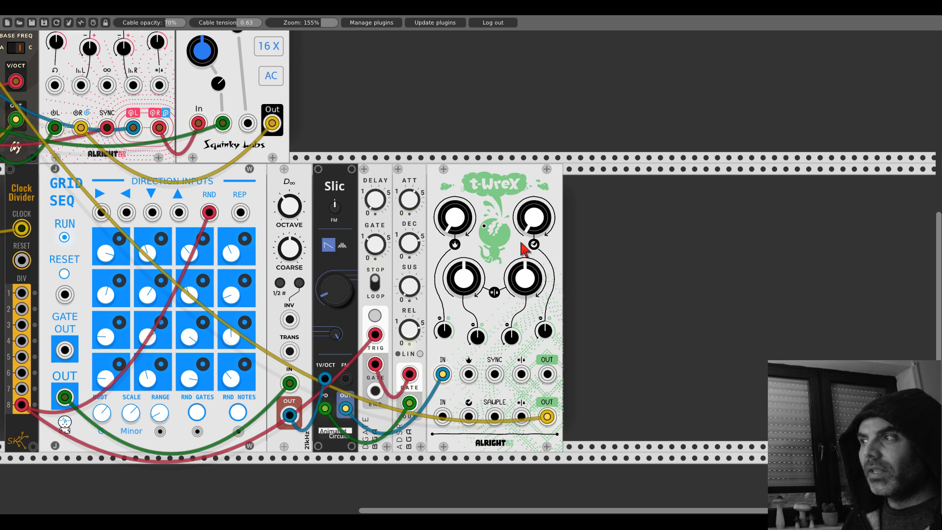
{"action": "left_click_drag", "start_coordinate": [464, 278], "coordinate": [464, 270]}
{"action": "left_click_drag", "start_coordinate": [526, 273], "coordinate": [525, 245]}
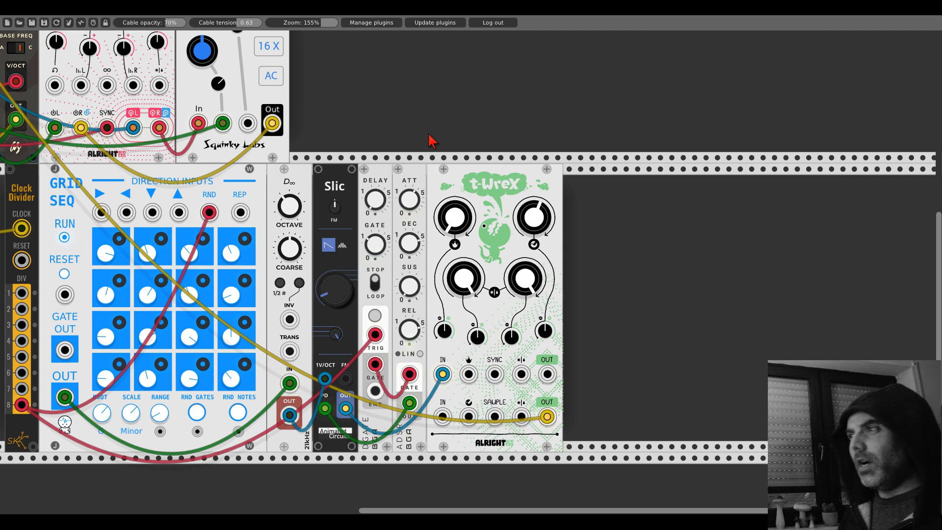
{"action": "left_click_drag", "start_coordinate": [455, 218], "coordinate": [455, 116]}
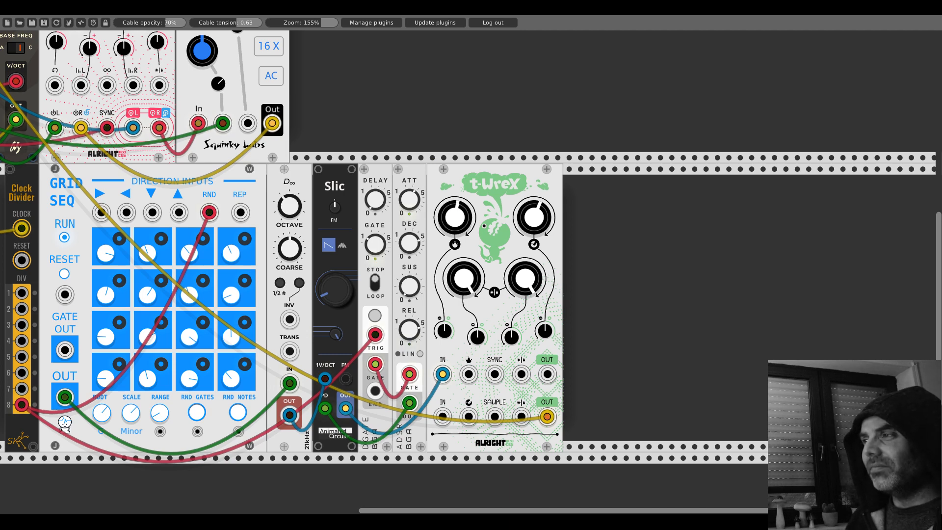
- Check the voice's level on the mixer and fine-tune the lower pair of main knobs on its T-WreX
{"action": "left_click_drag", "start_coordinate": [381, 97], "coordinate": [801, 460]}
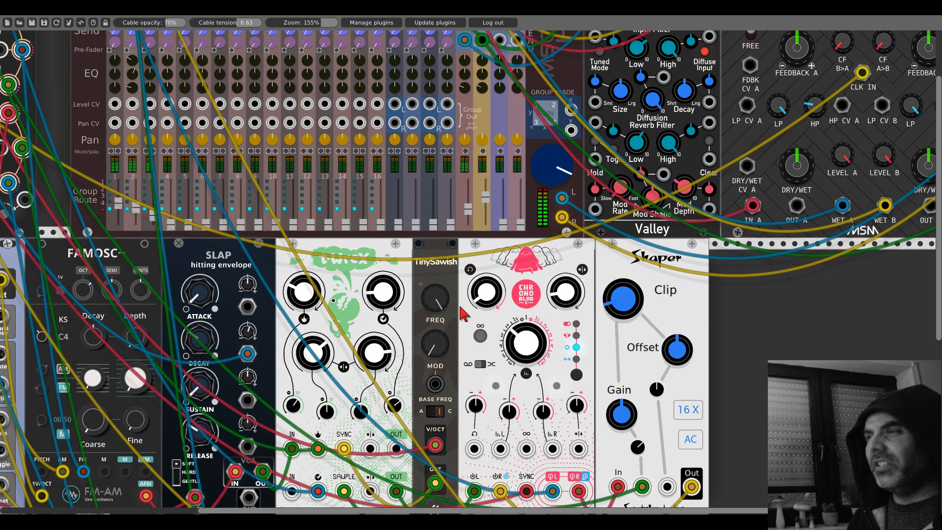
{"action": "scroll", "coordinate": [463, 311], "scroll_direction": "down", "scroll_amount": 6}
{"action": "scroll", "coordinate": [442, 324], "scroll_direction": "down", "scroll_amount": 1}
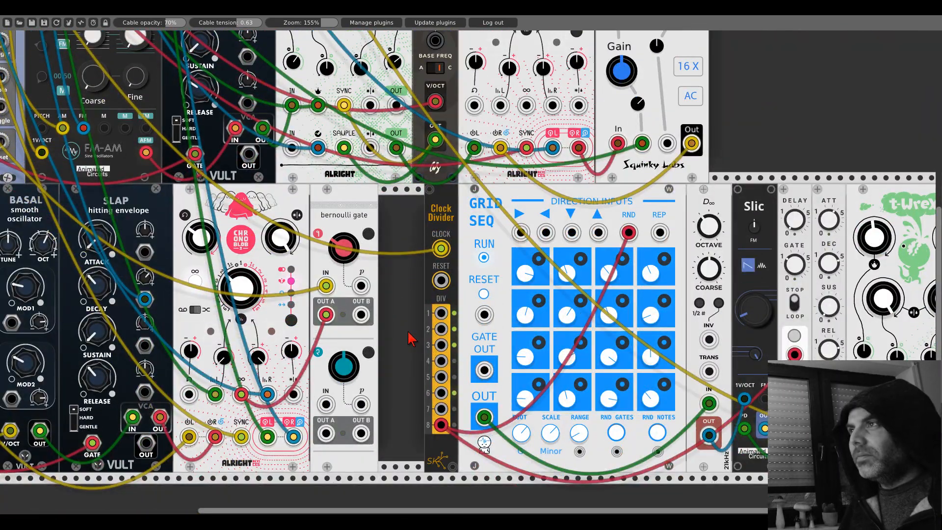
{"action": "scroll", "coordinate": [412, 338], "scroll_direction": "up", "scroll_amount": 4}
{"action": "scroll", "coordinate": [411, 339], "scroll_direction": "up", "scroll_amount": 6}
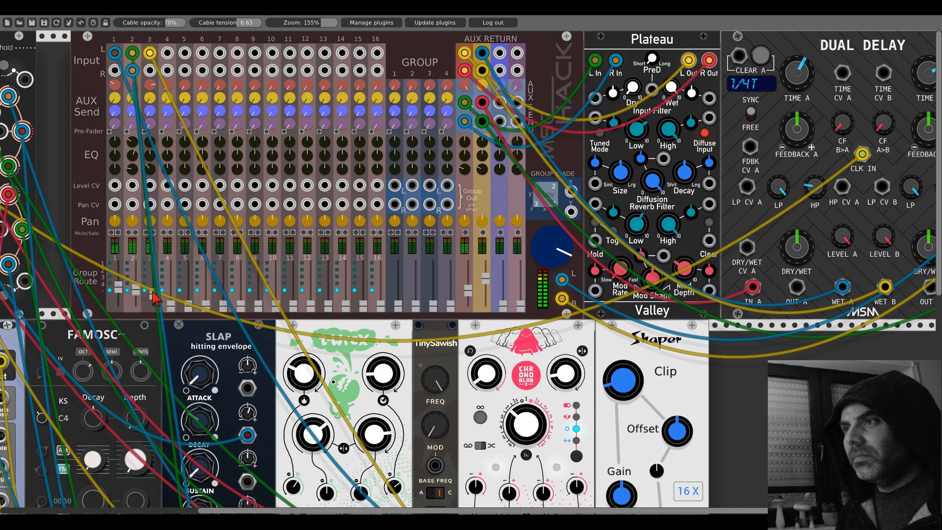
{"action": "scroll", "coordinate": [628, 351], "scroll_direction": "down", "scroll_amount": 15}
{"action": "left_click_drag", "start_coordinate": [739, 340], "coordinate": [347, 239]}
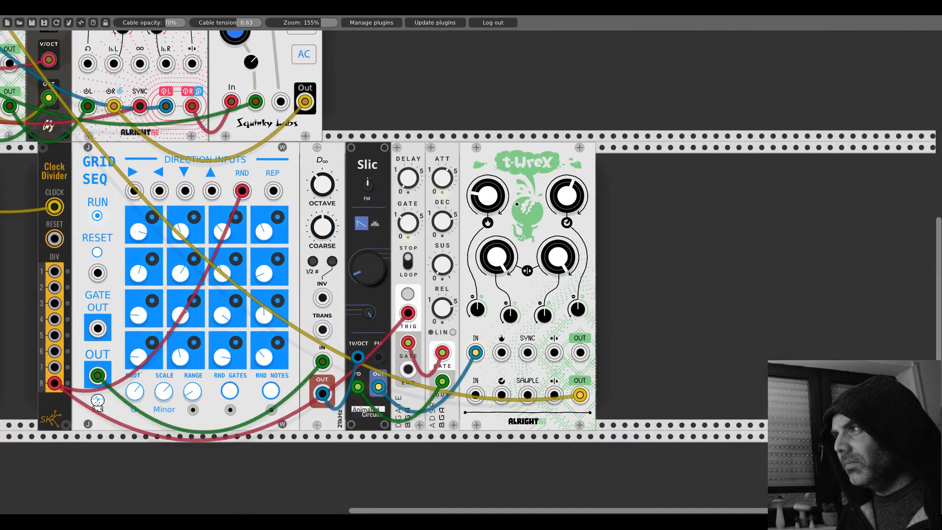
{"action": "left_click_drag", "start_coordinate": [504, 205], "coordinate": [504, 206]}
{"action": "left_click_drag", "start_coordinate": [509, 249], "coordinate": [509, 251]}
{"action": "left_click_drag", "start_coordinate": [564, 259], "coordinate": [564, 290]}
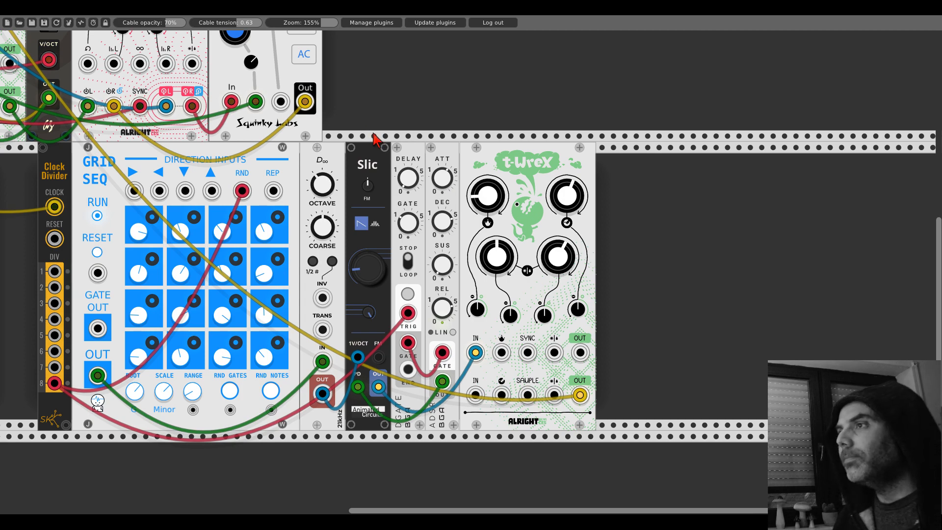
- Duplicate the Chronoblob2 beside Shaper, place the copy in the same row below the VCV output module, and initialize it
{"action": "left_click_drag", "start_coordinate": [353, 122], "coordinate": [537, 398]}
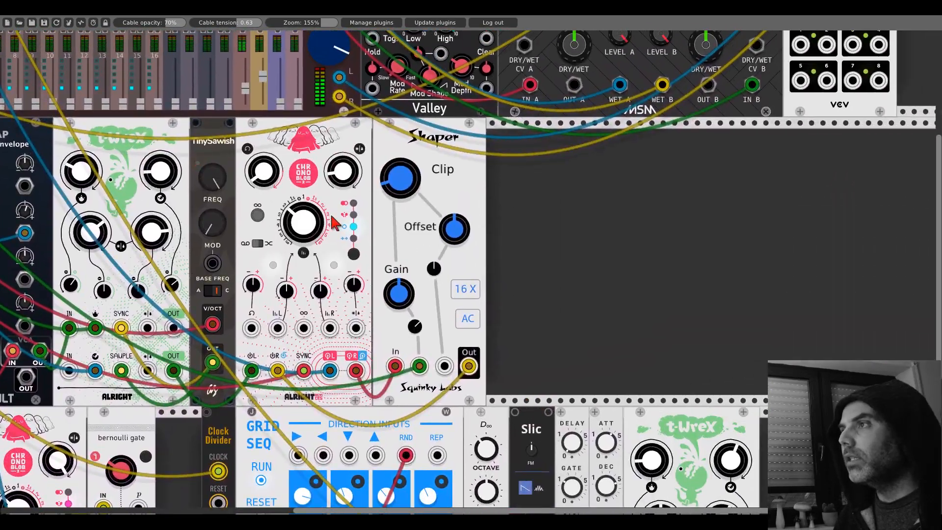
{"action": "key", "text": "ctrl+d"}
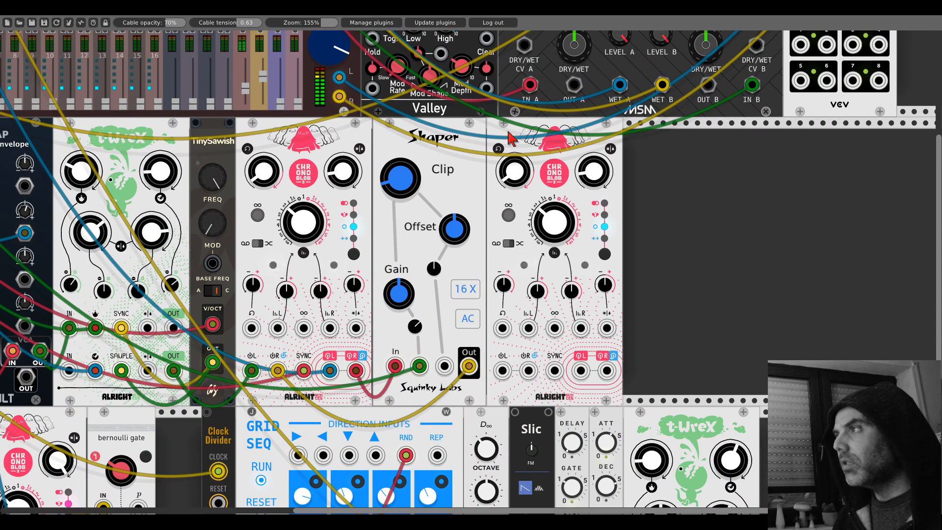
{"action": "left_click_drag", "start_coordinate": [511, 132], "coordinate": [807, 147]}
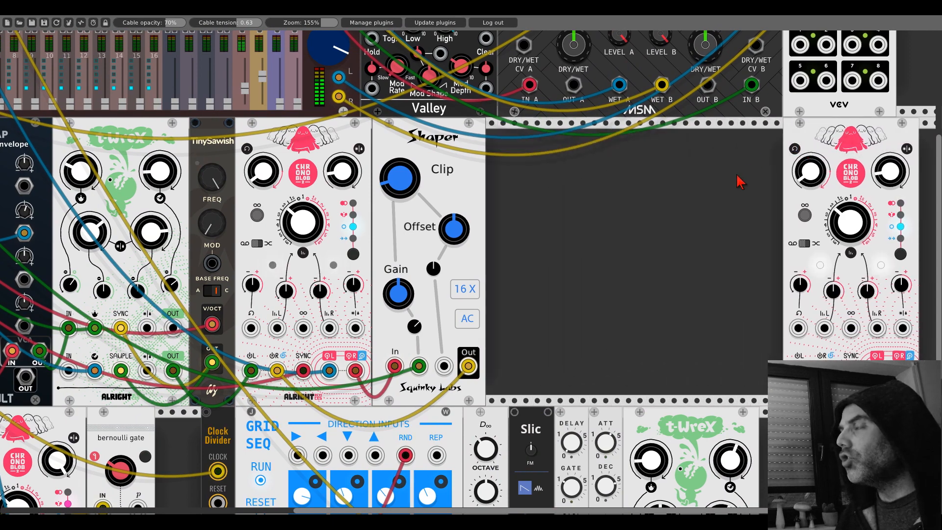
{"action": "left_click_drag", "start_coordinate": [741, 181], "coordinate": [479, 193]}
{"action": "right_click", "coordinate": [583, 157]}
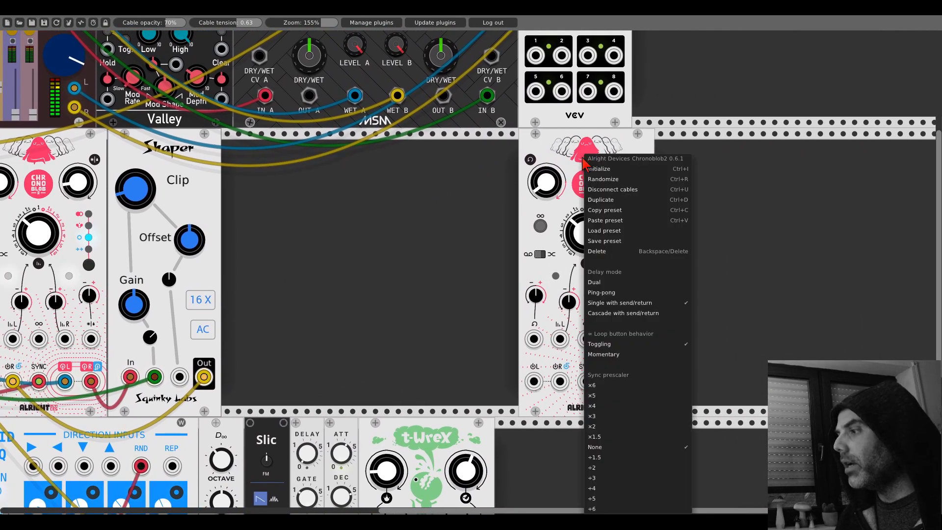
{"action": "left_click", "coordinate": [594, 509]}
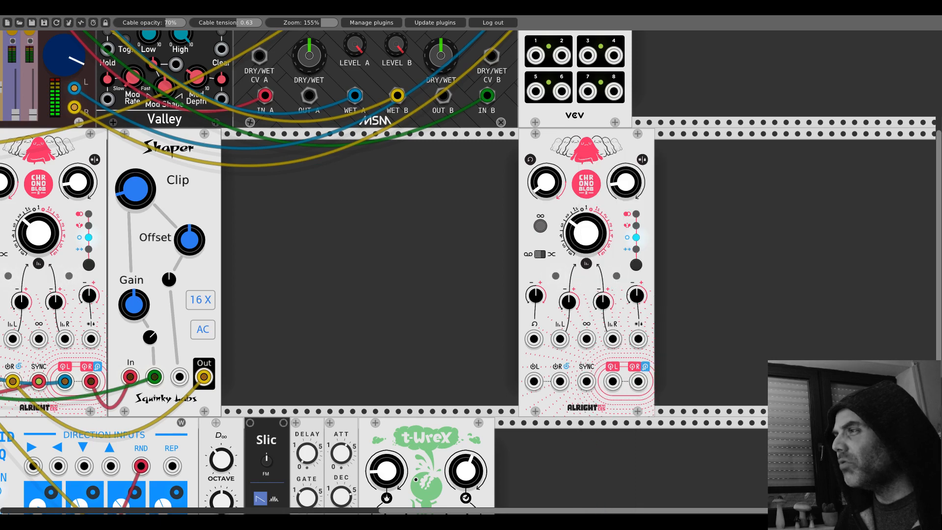
{"action": "right_click", "coordinate": [434, 239]}
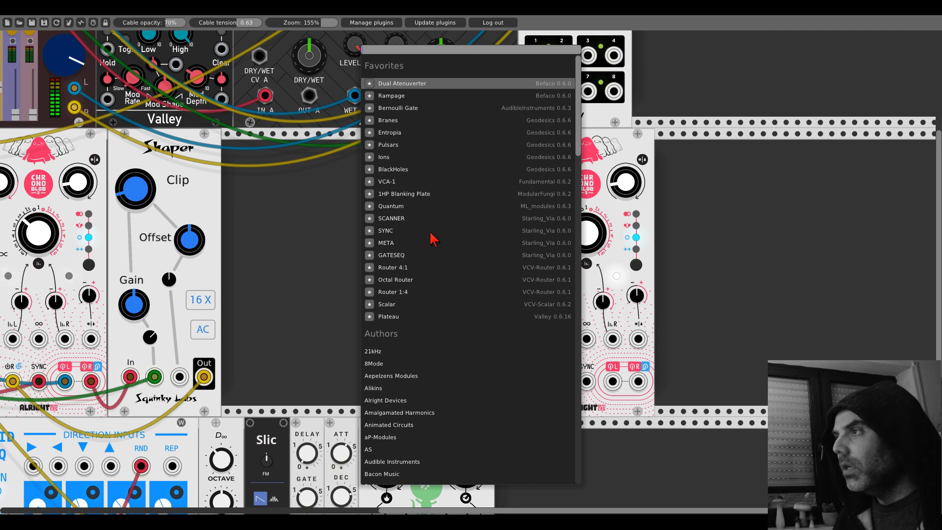
{"action": "left_click", "coordinate": [328, 212]}
{"action": "left_click_drag", "start_coordinate": [289, 188], "coordinate": [941, 342]}
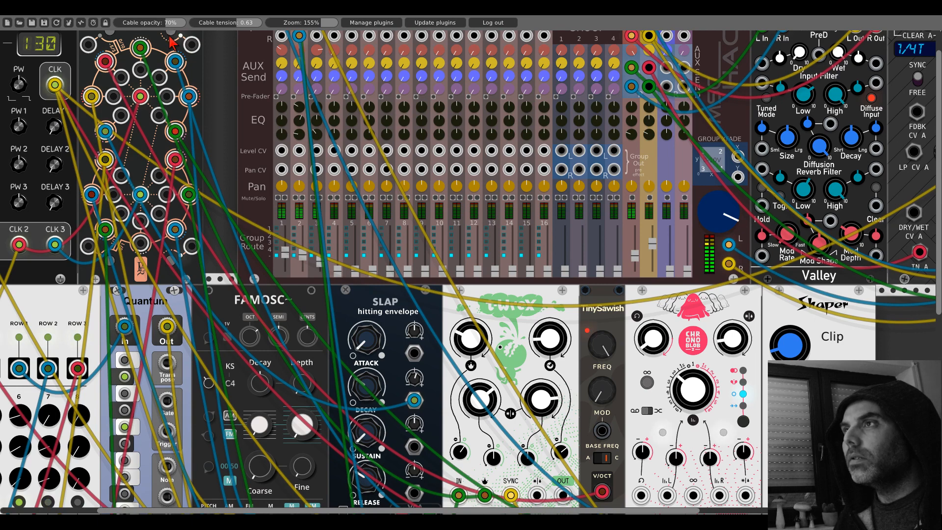
{"action": "scroll", "coordinate": [172, 43], "scroll_direction": "up", "scroll_amount": 1}
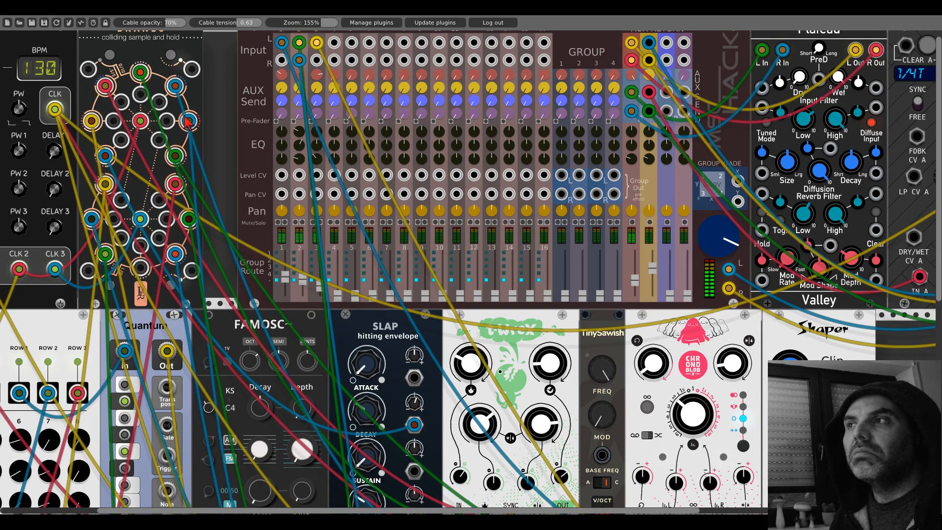
{"action": "left_click_drag", "start_coordinate": [225, 192], "coordinate": [3, 70]}
{"action": "left_click_drag", "start_coordinate": [707, 247], "coordinate": [332, 165]}
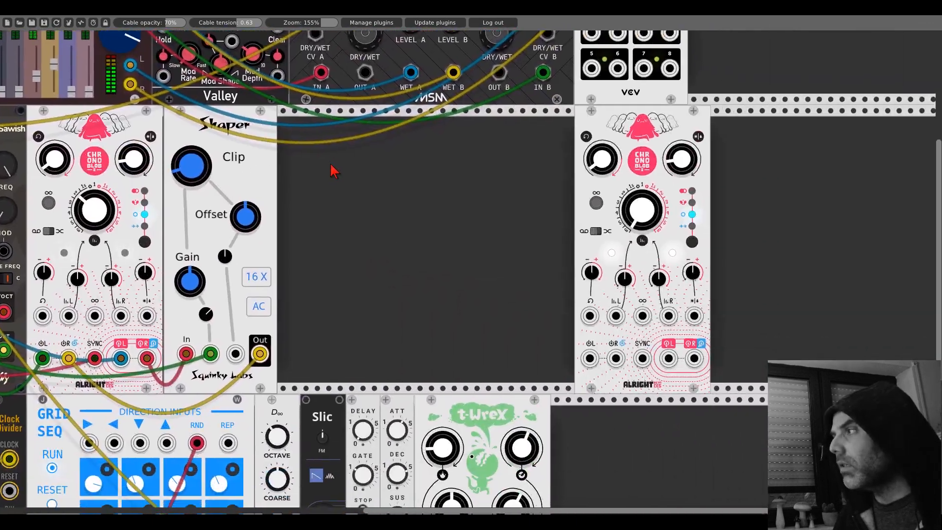
- Search the module browser for "kinks" and add the Audible Instruments Utilities module between Shaper and the new Chronoblob2
{"action": "right_click", "coordinate": [400, 201]}
{"action": "type", "text": "k"}
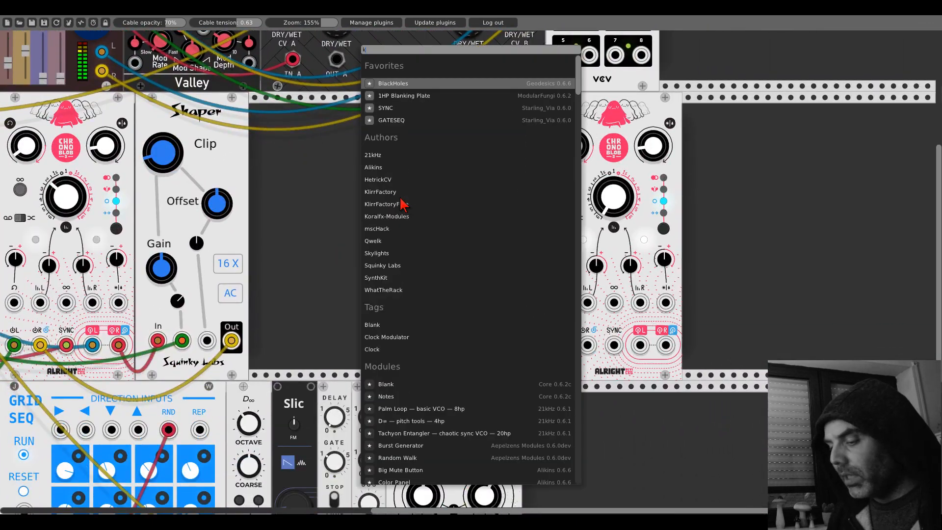
{"action": "type", "text": "inks"}
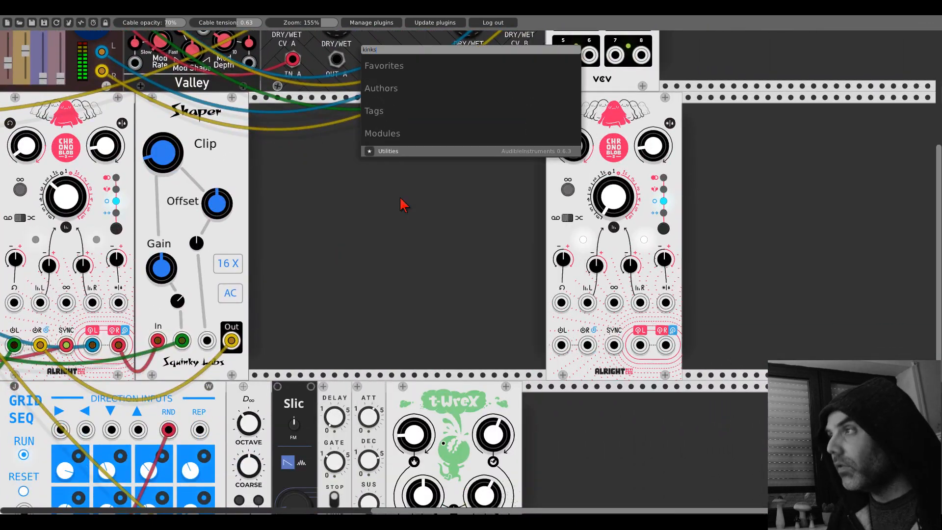
{"action": "left_click", "coordinate": [399, 152]}
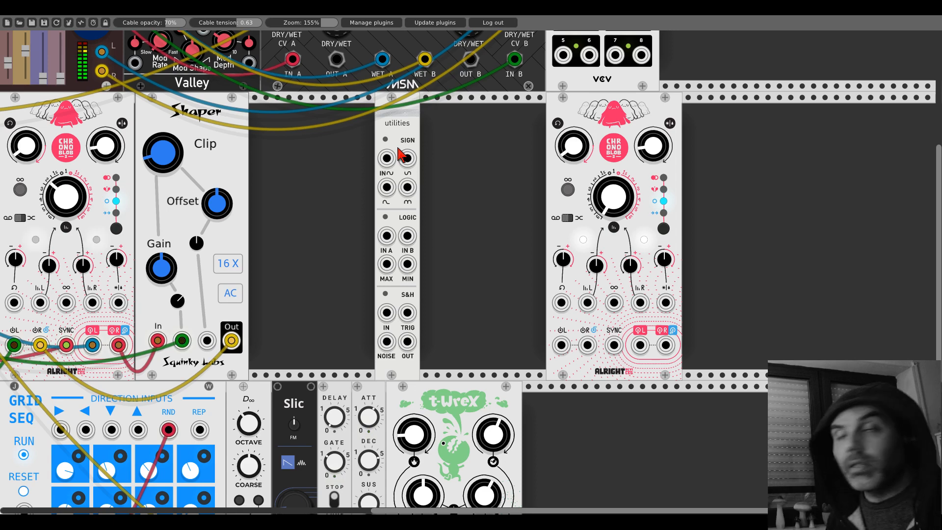
- Add the Vult Spank drum envelope directly beside the Utilities module
{"action": "right_click", "coordinate": [444, 146]}
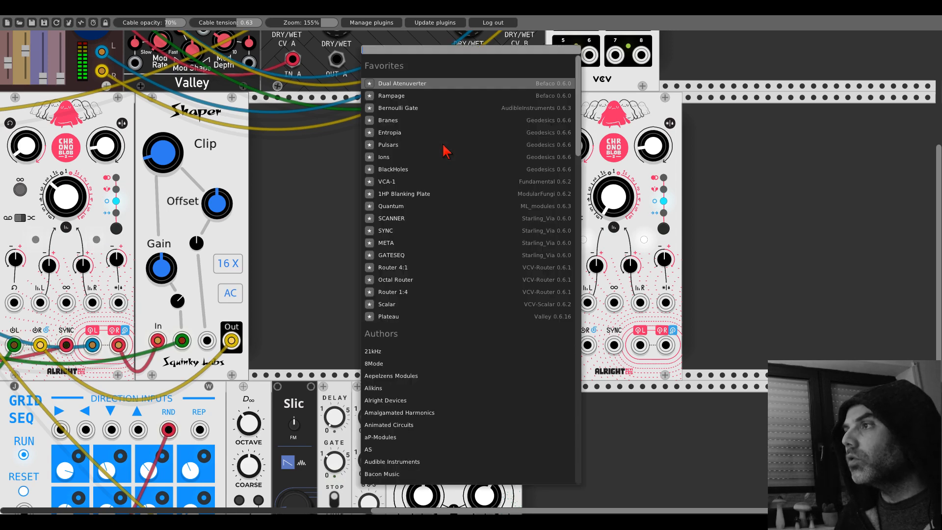
{"action": "type", "text": "spank"}
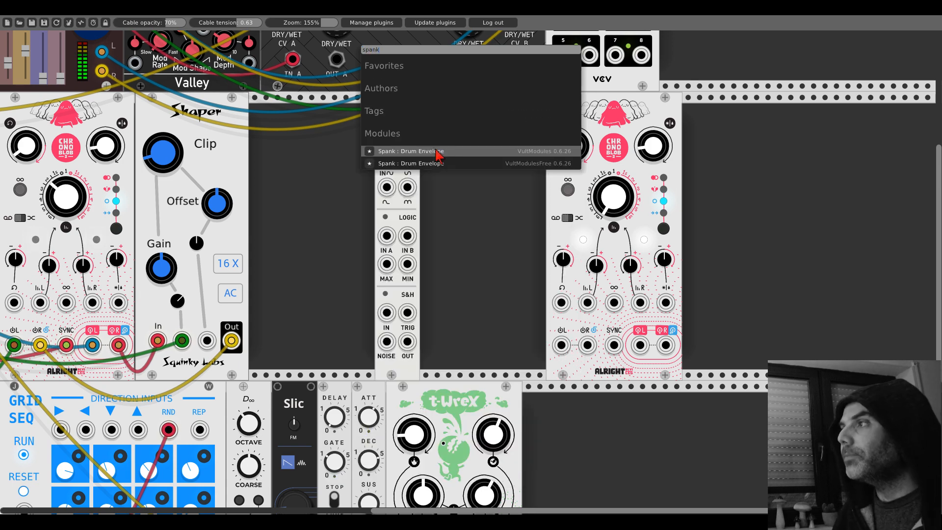
{"action": "left_click", "coordinate": [438, 152]}
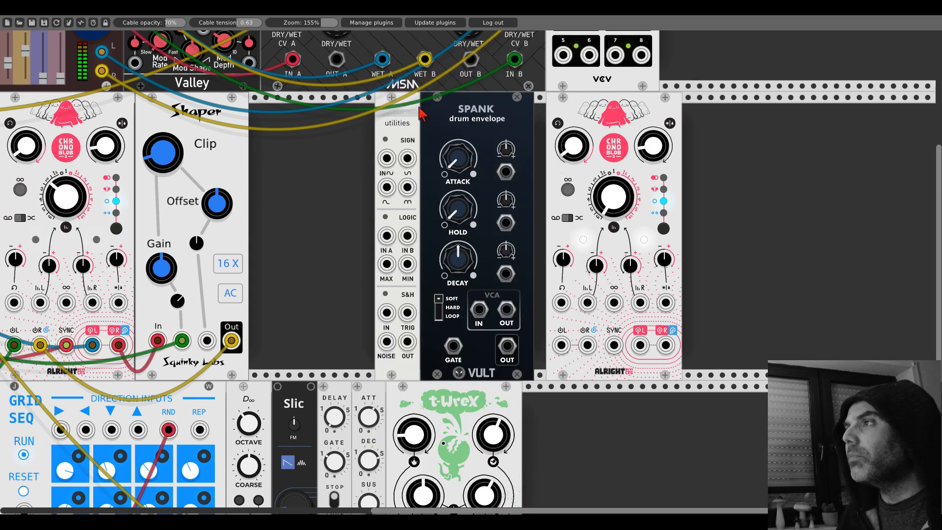
- Patch Utilities' noise through Spank's VCA into the new Chronoblob2's left input, set its delay mode to Dual, and move it against Spank
{"action": "left_click_drag", "start_coordinate": [387, 341], "coordinate": [562, 345]}
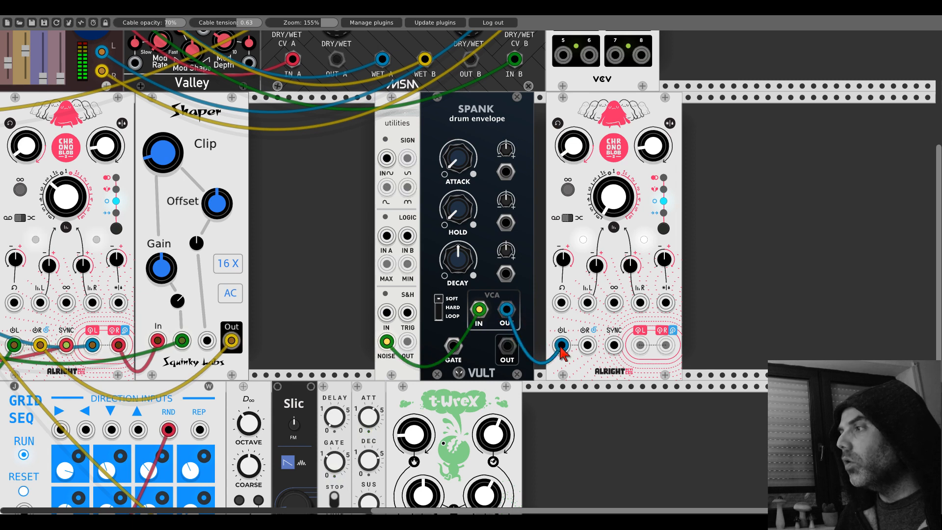
{"action": "left_click", "coordinate": [663, 230]}
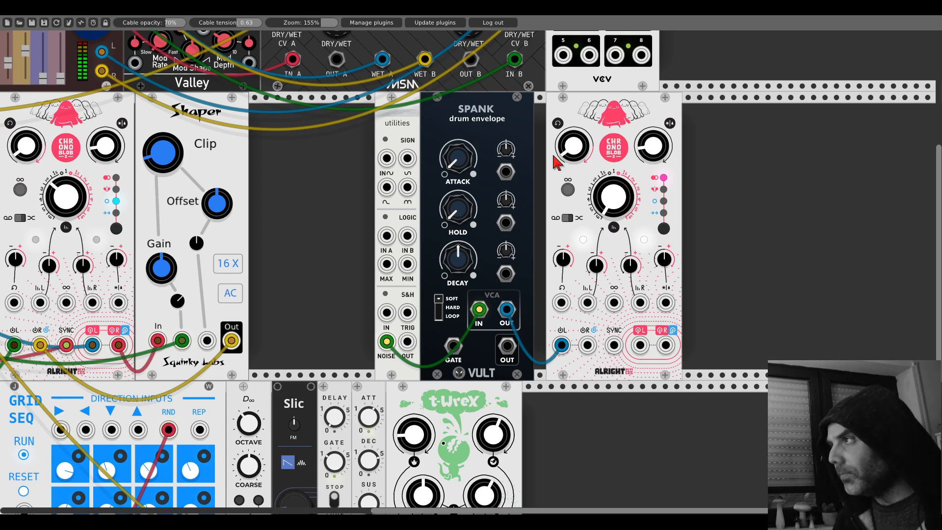
{"action": "left_click_drag", "start_coordinate": [554, 156], "coordinate": [544, 112]}
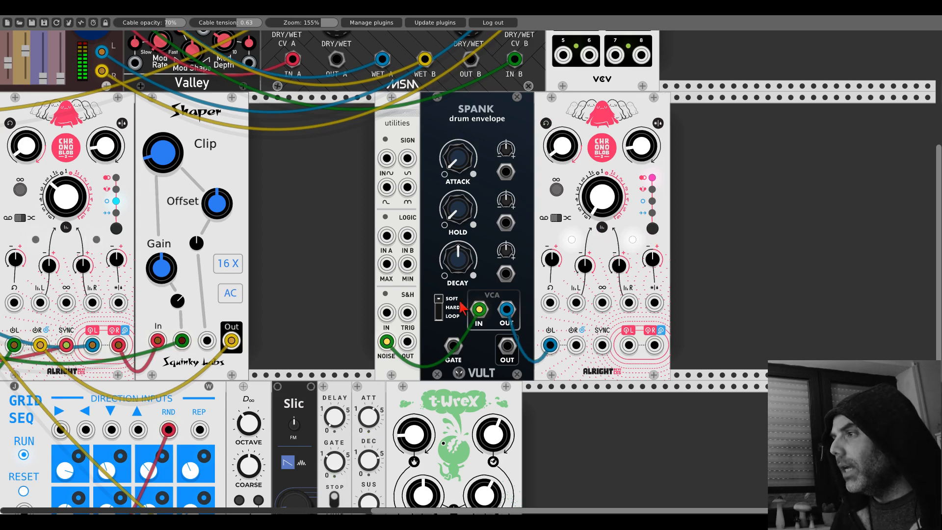
- Patch a gate signal from the existing patch into Spank's GATE input and turn its DECAY down to minimum
{"action": "left_click_drag", "start_coordinate": [453, 347], "coordinate": [136, 176]}
{"action": "left_click_drag", "start_coordinate": [801, 211], "coordinate": [19, 216]}
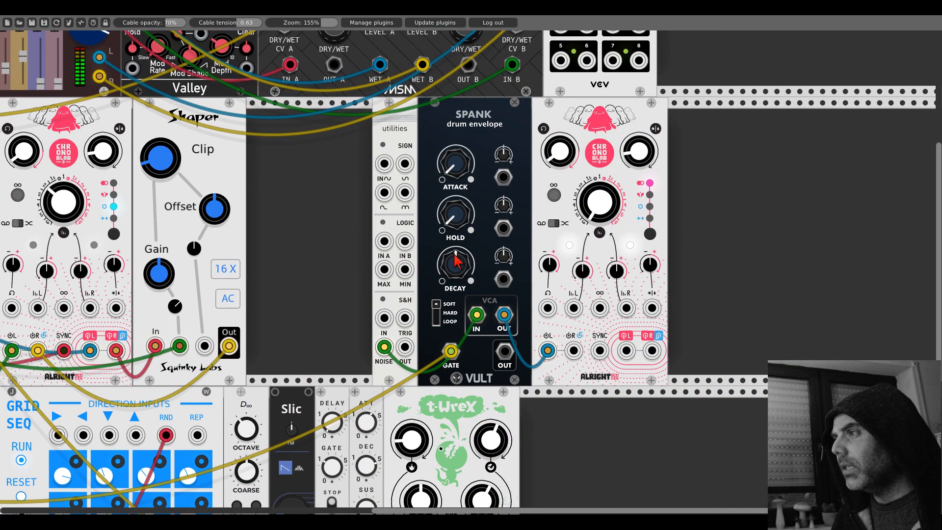
{"action": "left_click_drag", "start_coordinate": [456, 260], "coordinate": [456, 293]}
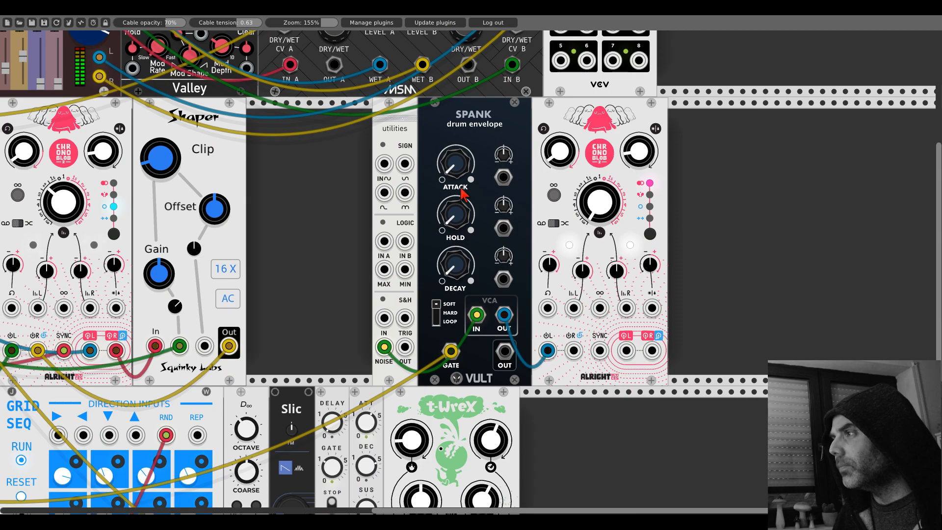
{"action": "scroll", "coordinate": [325, 255], "scroll_direction": "up", "scroll_amount": 5}
{"action": "left_click_drag", "start_coordinate": [322, 252], "coordinate": [817, 309]}
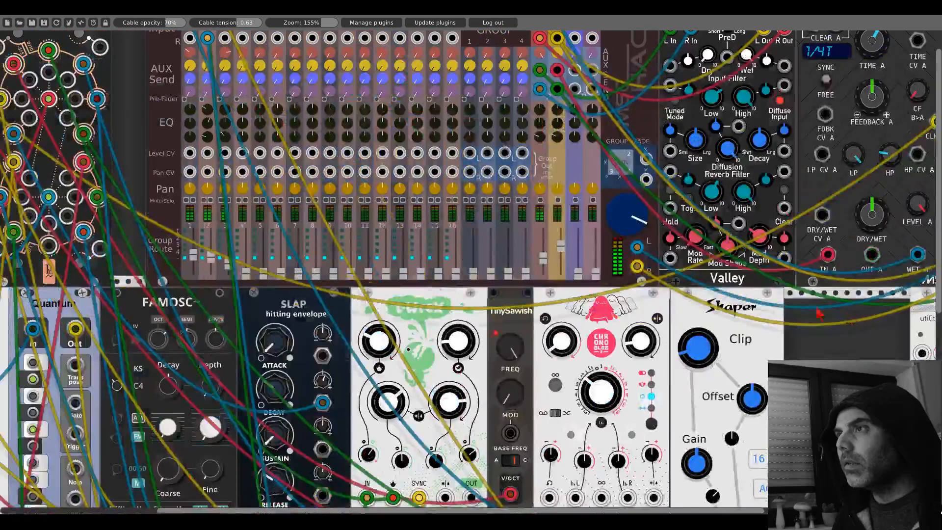
{"action": "scroll", "coordinate": [818, 314], "scroll_direction": "down", "scroll_amount": 15}
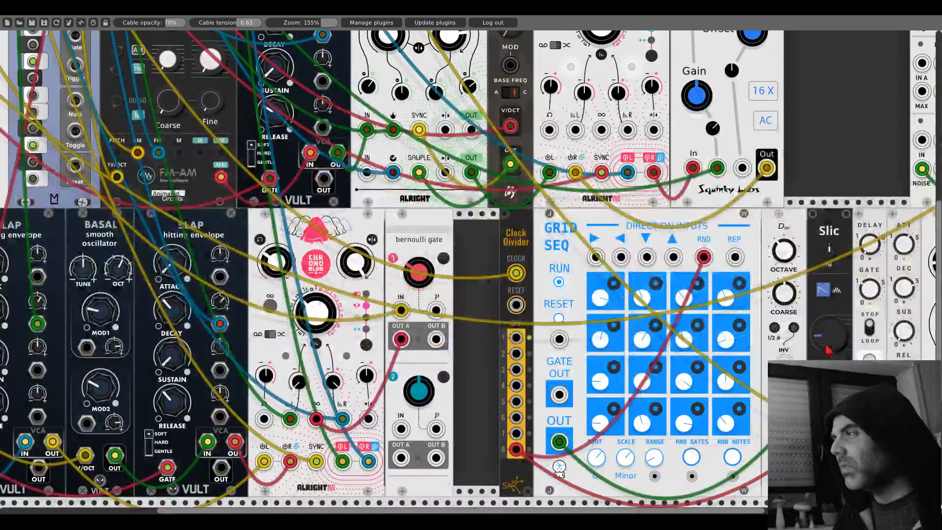
{"action": "left_click_drag", "start_coordinate": [829, 349], "coordinate": [428, 309]}
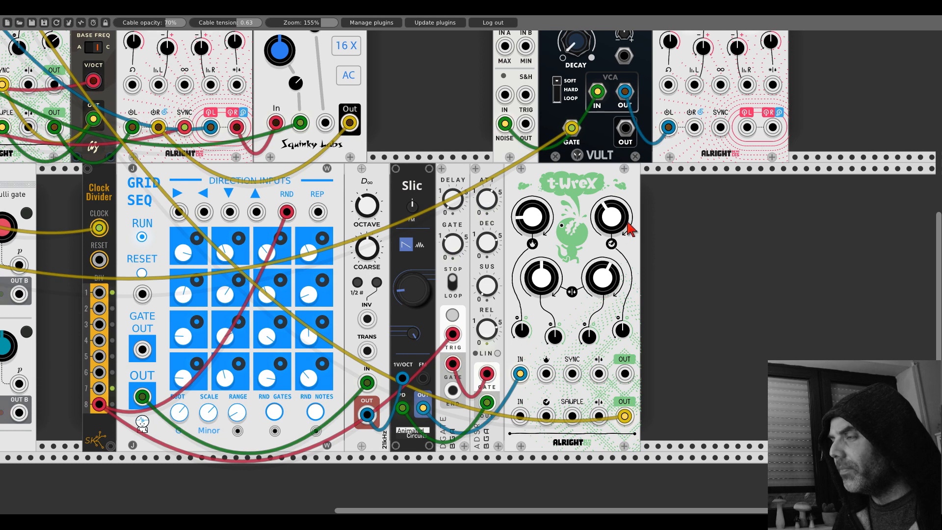
{"action": "left_click_drag", "start_coordinate": [614, 215], "coordinate": [613, 215]}
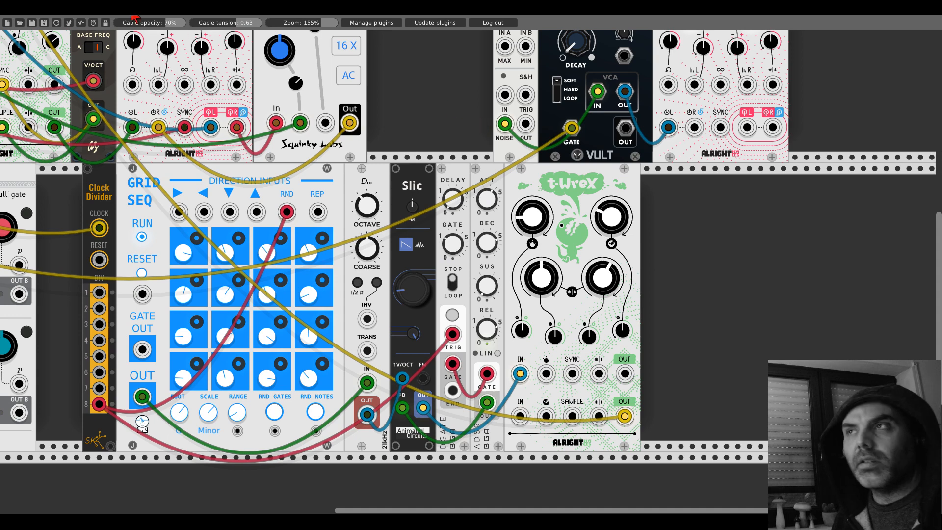
- Patch the noise voice Chronoblob2's left output into the left input of mixer channel 4 and solo that channel
{"action": "scroll", "coordinate": [517, 163], "scroll_direction": "up", "scroll_amount": 6}
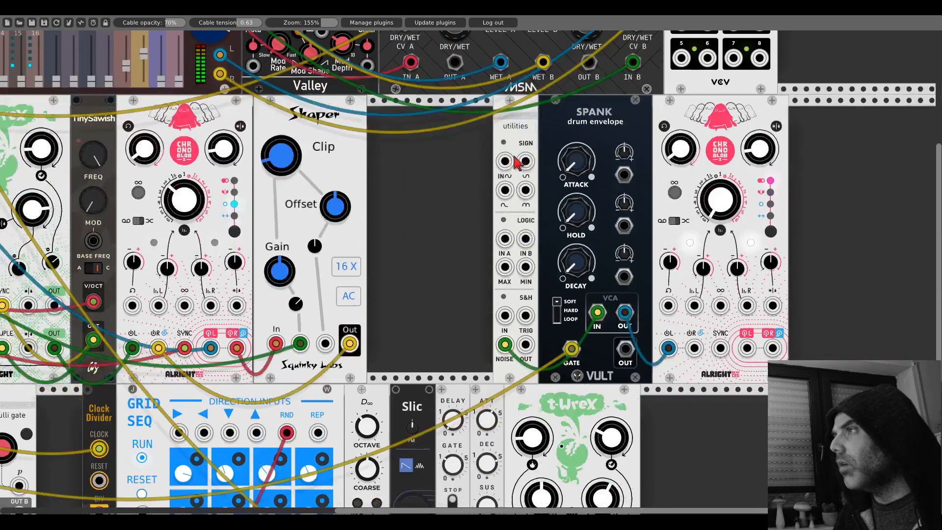
{"action": "left_click_drag", "start_coordinate": [748, 350], "coordinate": [104, 53]}
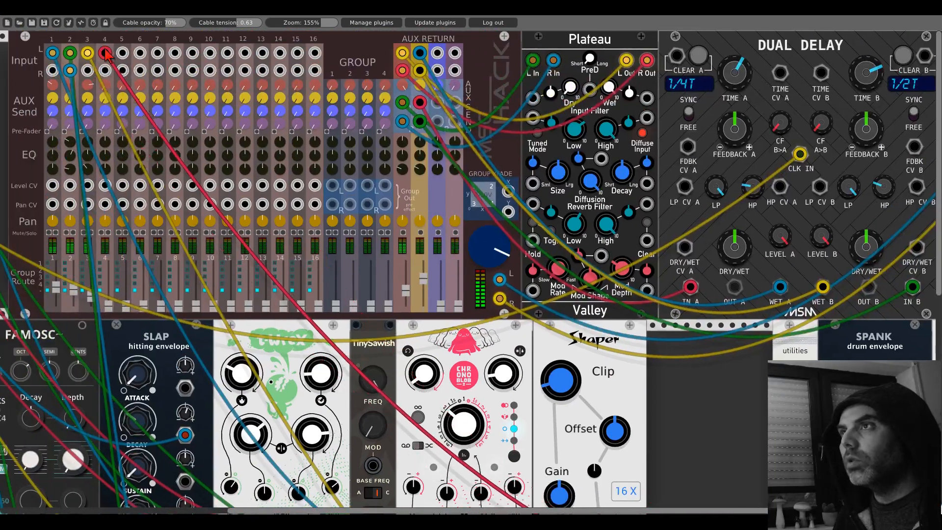
{"action": "left_click", "coordinate": [108, 233]}
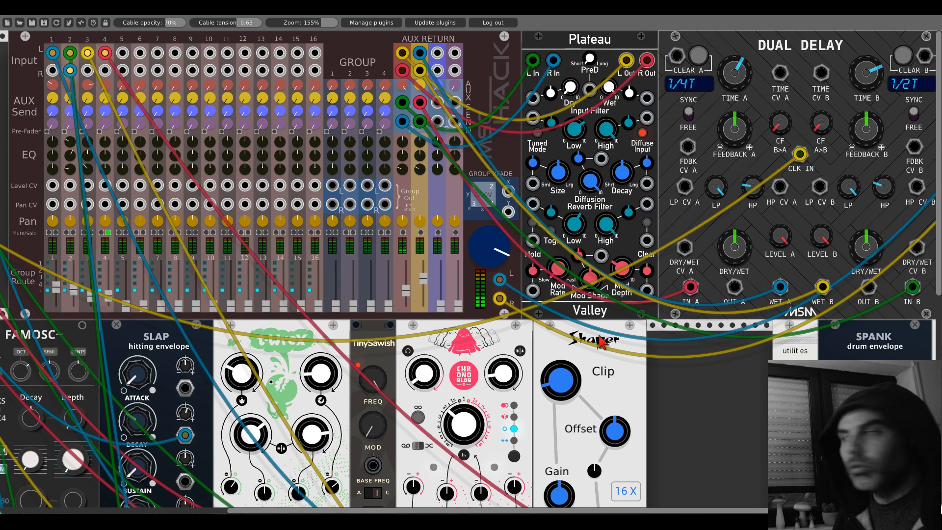
- Turn the noise voice Chronoblob2's dry/wet mix knob up to maximum
{"action": "scroll", "coordinate": [600, 340], "scroll_direction": "down", "scroll_amount": 7}
{"action": "left_click_drag", "start_coordinate": [758, 347], "coordinate": [270, 340]}
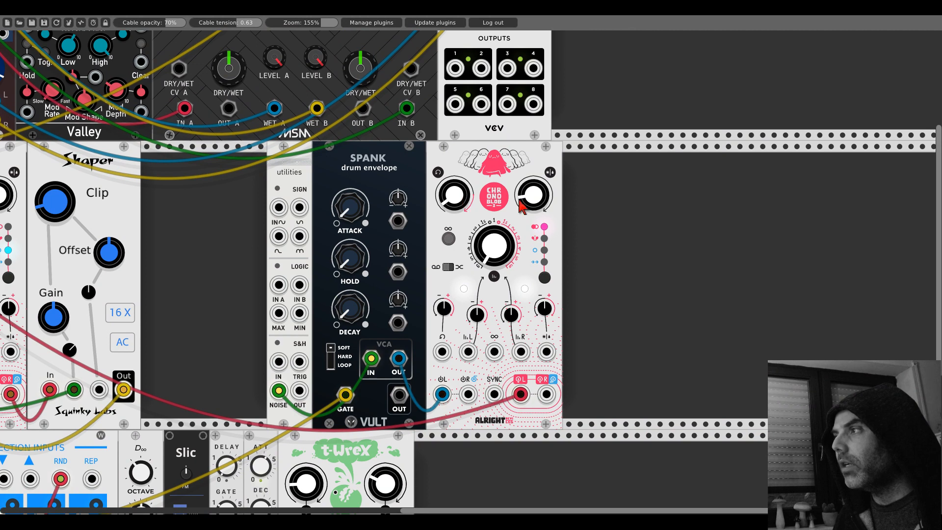
{"action": "left_click_drag", "start_coordinate": [543, 204], "coordinate": [543, 162]}
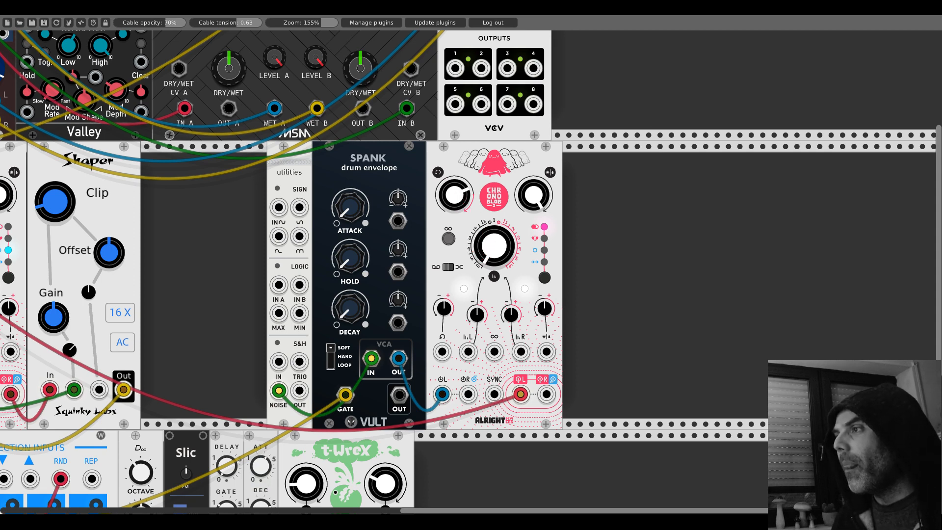
- Patch a modulation signal from Branes into Spank's DECAY CV input and turn its attenuverter up slightly
{"action": "left_click_drag", "start_coordinate": [350, 307], "coordinate": [252, 100]}
{"action": "scroll", "coordinate": [483, 127], "scroll_direction": "up", "scroll_amount": 7}
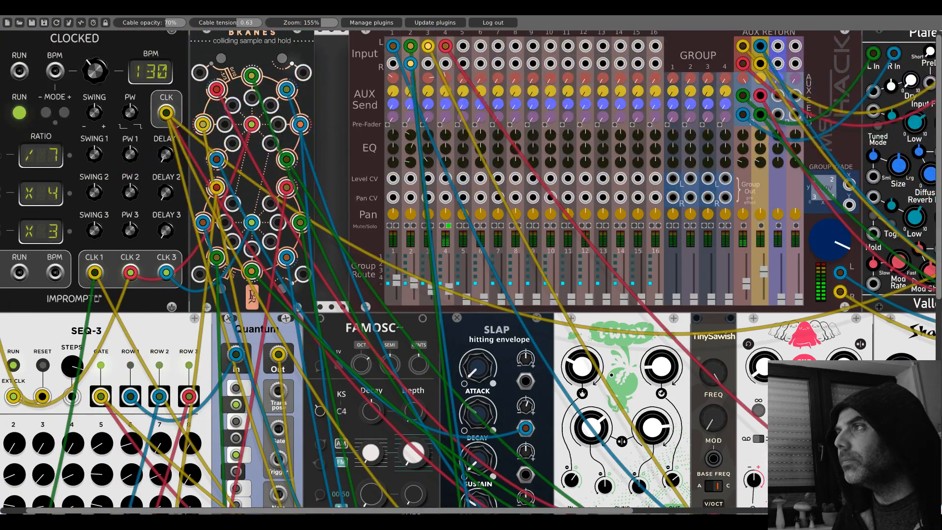
{"action": "left_click_drag", "start_coordinate": [822, 341], "coordinate": [127, 171]}
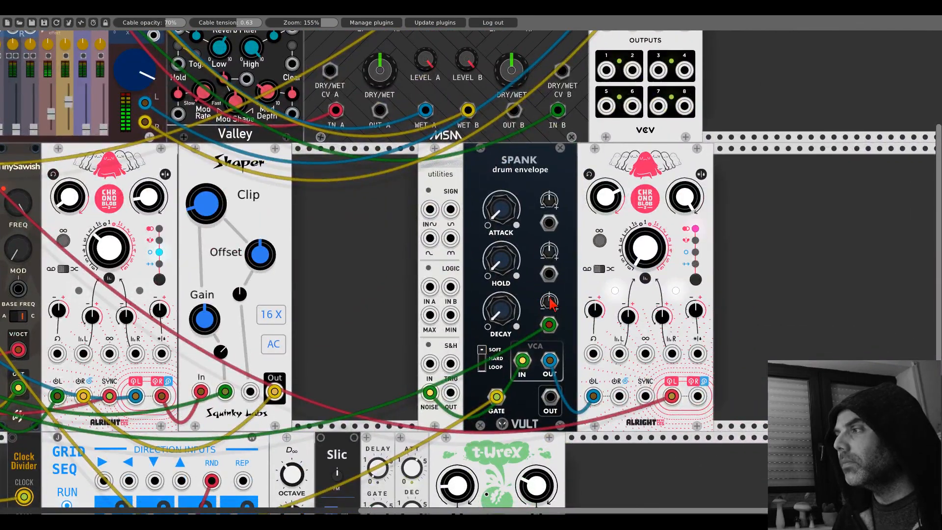
{"action": "left_click_drag", "start_coordinate": [550, 297], "coordinate": [398, 296]}
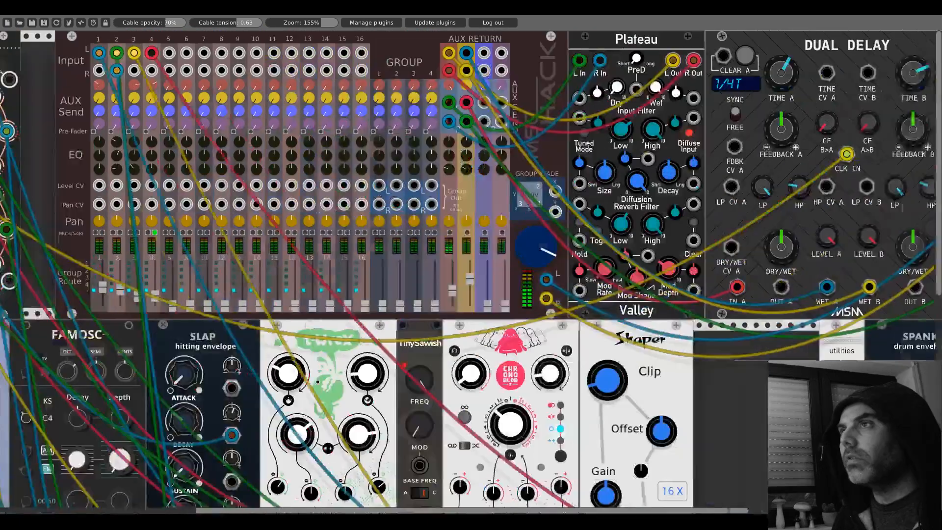
- Take mixer channel 4 out of solo and raise its fader slightly
{"action": "scroll", "coordinate": [275, 227], "scroll_direction": "left", "scroll_amount": 2}
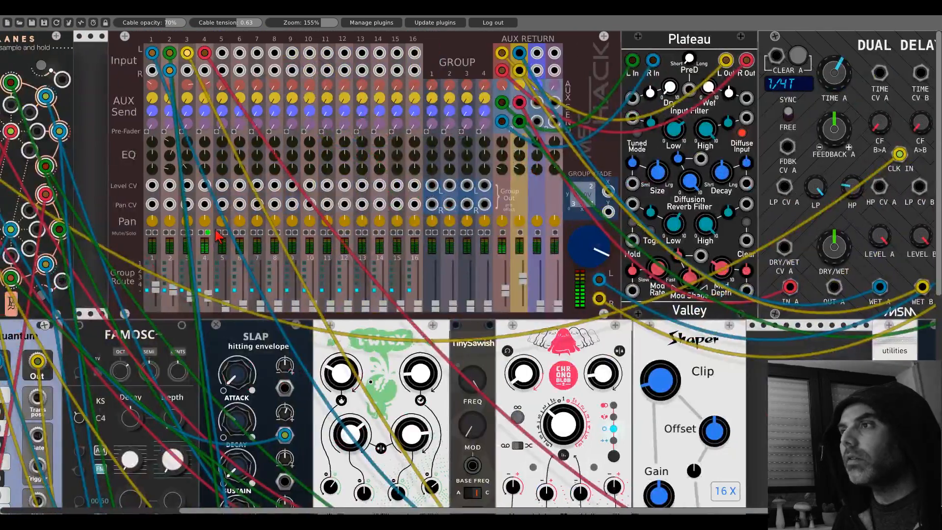
{"action": "left_click_drag", "start_coordinate": [209, 295], "coordinate": [209, 286]}
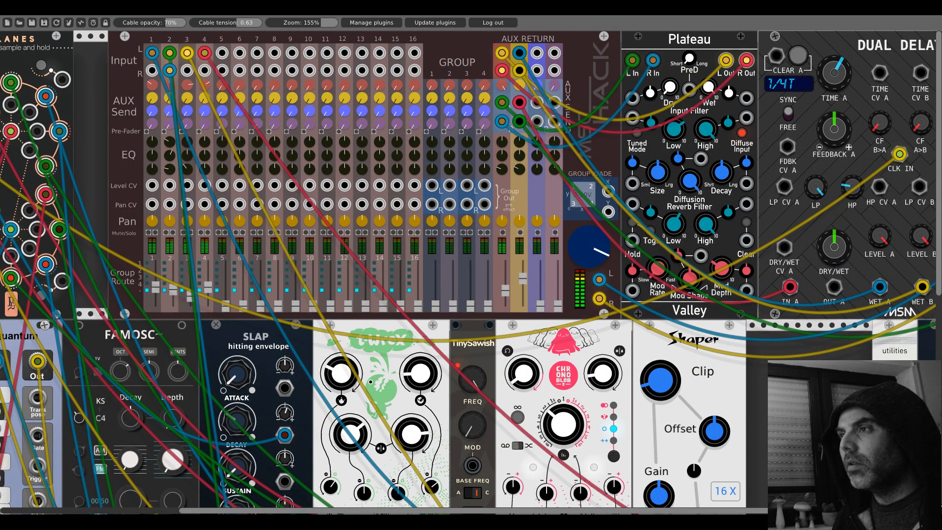
- Try the ∞ loop function on the noise voice Chronoblob2 and switch it off again
{"action": "scroll", "coordinate": [719, 413], "scroll_direction": "right", "scroll_amount": 20}
{"action": "scroll", "coordinate": [719, 412], "scroll_direction": "down", "scroll_amount": 4}
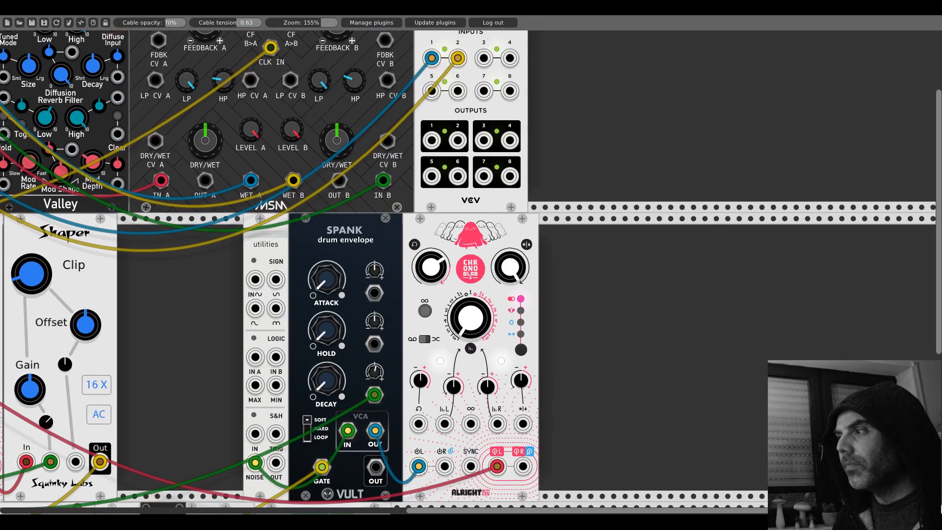
{"action": "scroll", "coordinate": [544, 331], "scroll_direction": "down", "scroll_amount": 1}
{"action": "scroll", "coordinate": [544, 332], "scroll_direction": "down", "scroll_amount": 1}
{"action": "scroll", "coordinate": [557, 326], "scroll_direction": "right", "scroll_amount": 2}
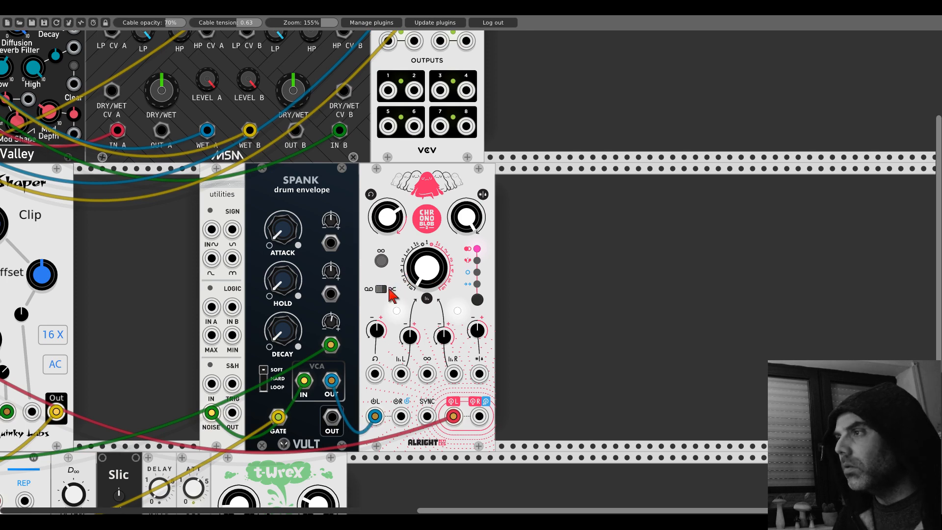
{"action": "left_click_drag", "start_coordinate": [415, 287], "coordinate": [416, 282]}
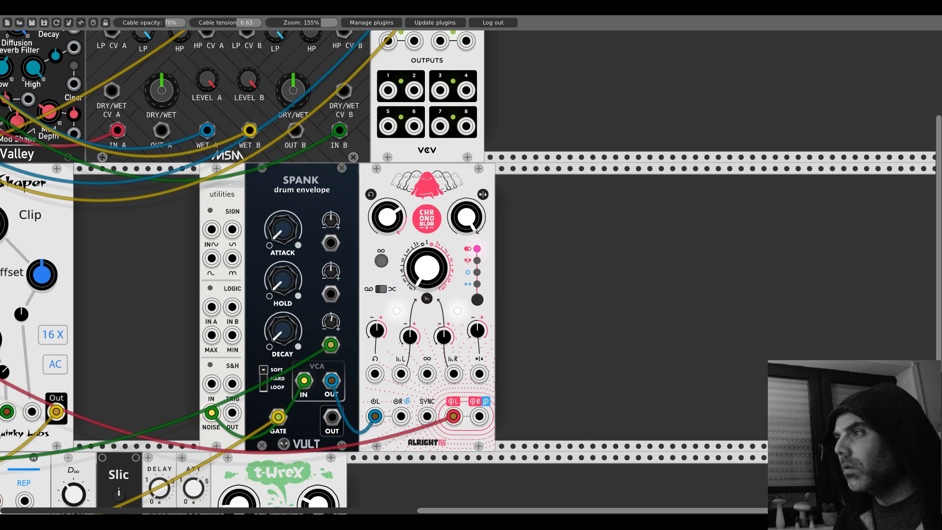
{"action": "left_click", "coordinate": [382, 261]}
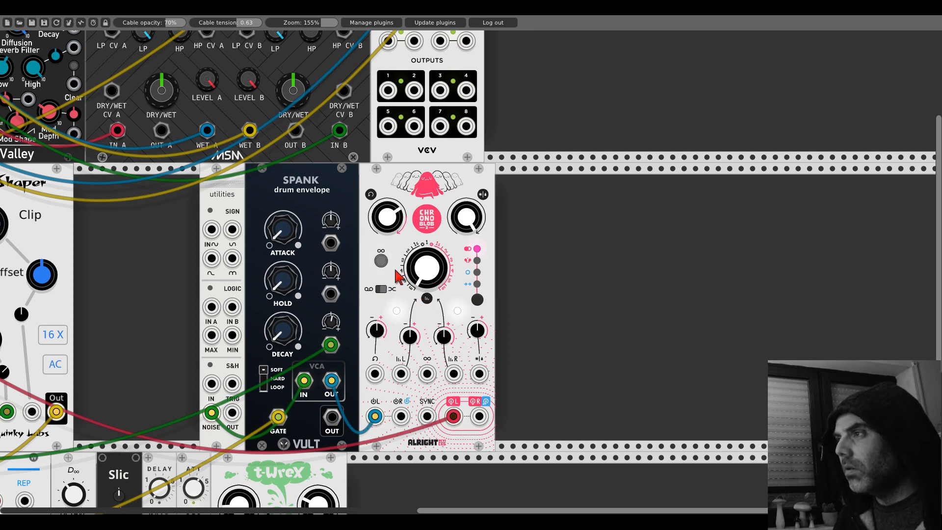
{"action": "left_click", "coordinate": [382, 263]}
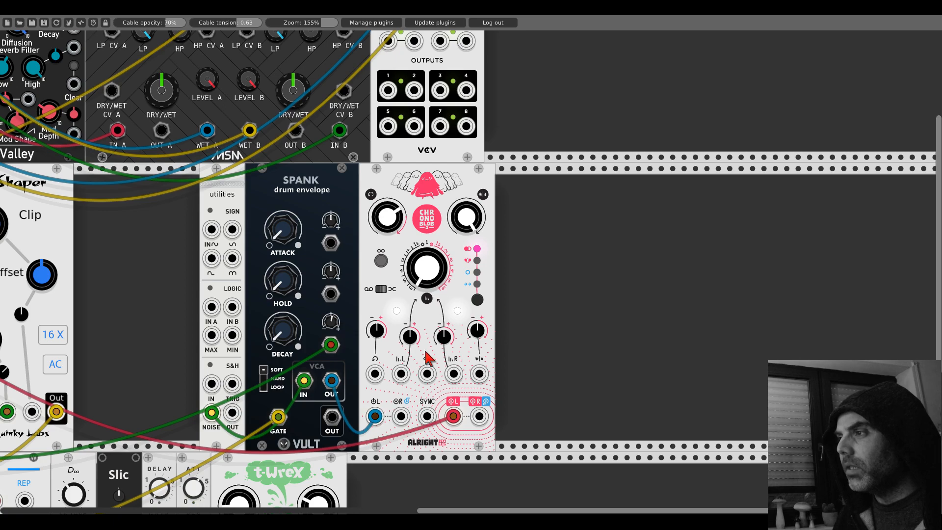
- Patch a modulation signal from the existing patch into the Chronoblob2's left time CV input and fine-adjust its feedback knob
{"action": "left_click_drag", "start_coordinate": [401, 374], "coordinate": [164, 162]}
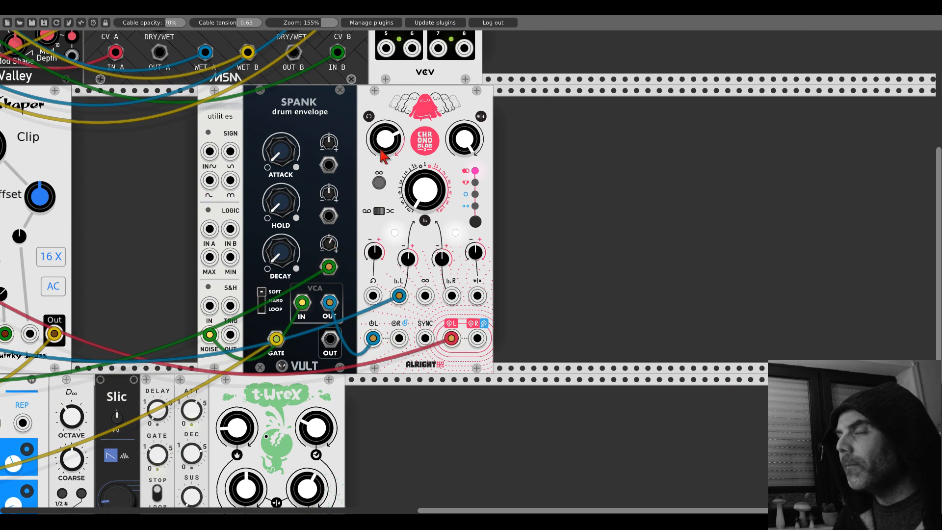
{"action": "left_click_drag", "start_coordinate": [382, 150], "coordinate": [382, 156]}
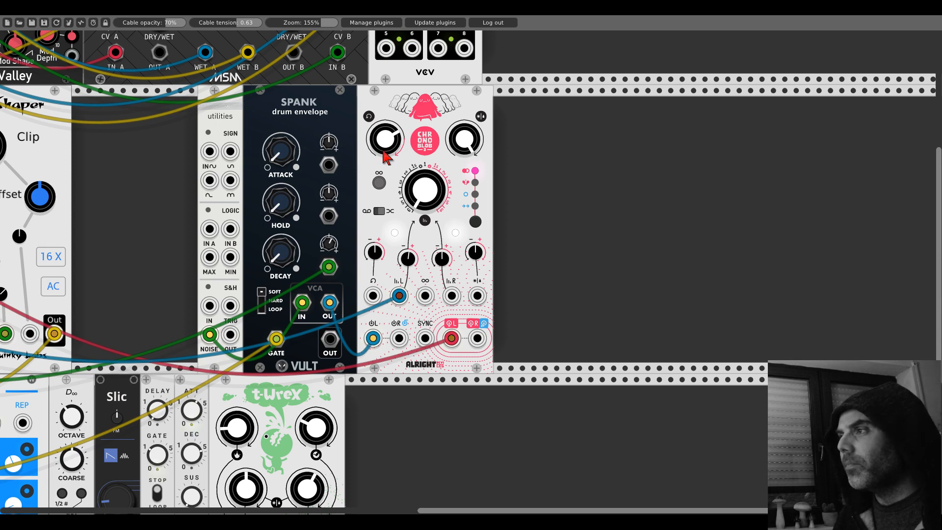
{"action": "left_click_drag", "start_coordinate": [384, 151], "coordinate": [384, 154]}
- Patch another modulation signal into the Chronoblob2's feedback CV input and nudge its feedback attenuverter
{"action": "left_click_drag", "start_coordinate": [373, 296], "coordinate": [235, 44]}
{"action": "scroll", "coordinate": [540, 182], "scroll_direction": "right", "scroll_amount": 15}
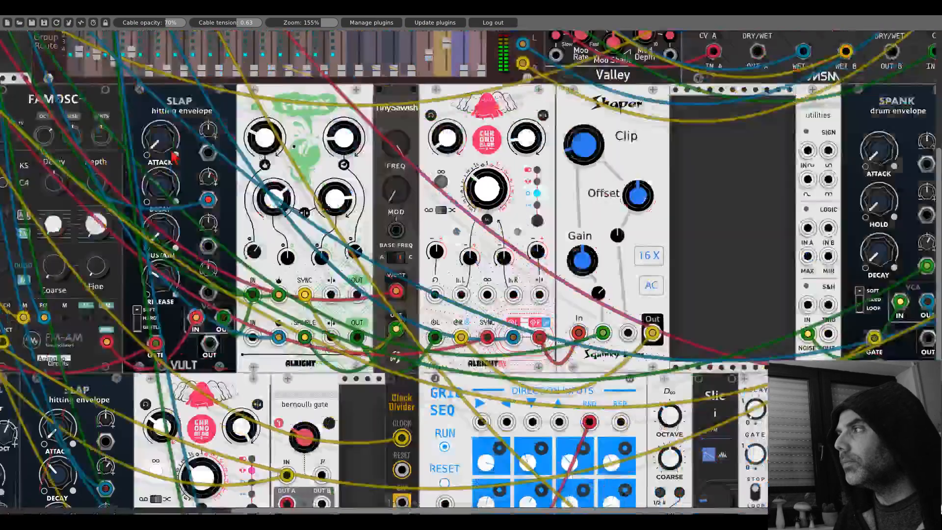
{"action": "left_click_drag", "start_coordinate": [471, 199], "coordinate": [191, 190]}
{"action": "left_click_drag", "start_coordinate": [430, 230], "coordinate": [429, 232]}
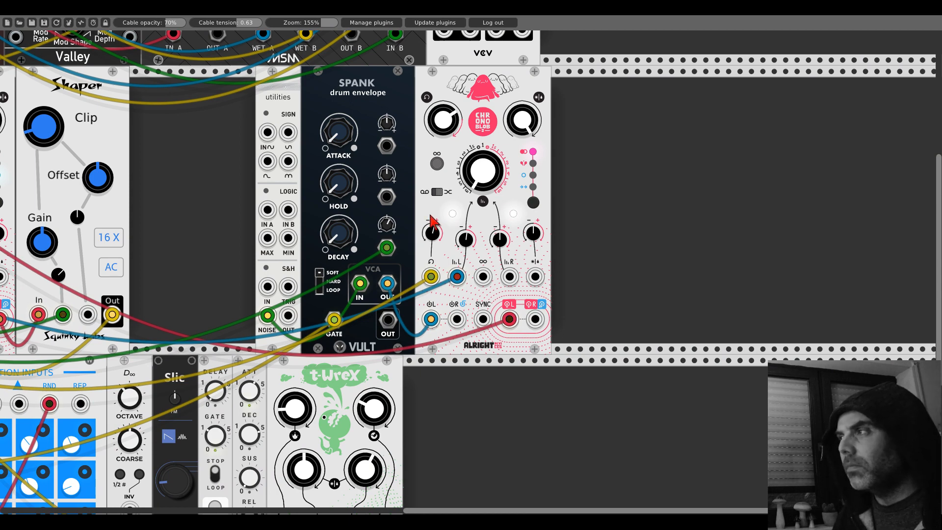
- Set the noise voice Chronoblob2 to its fourth delay mode, marked with the blue double arrow
{"action": "left_click", "coordinate": [534, 202]}
{"action": "left_click", "coordinate": [534, 203]}
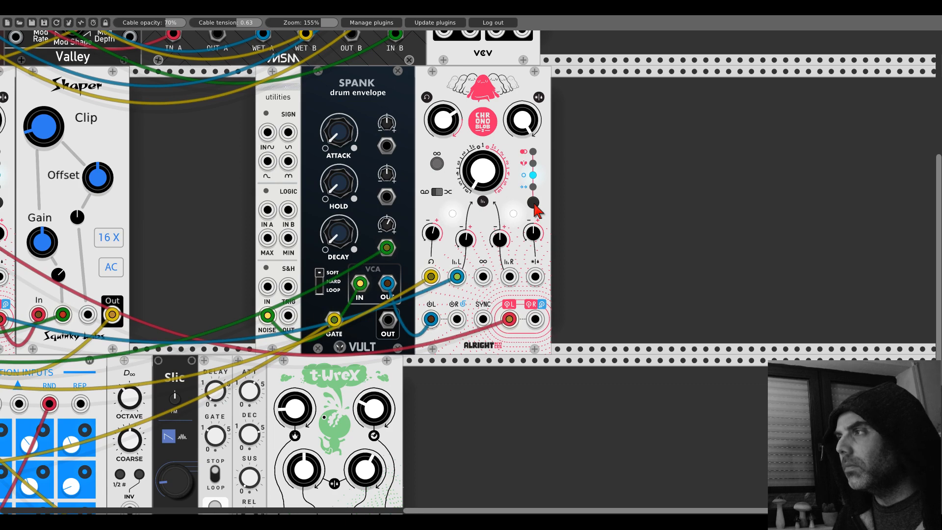
{"action": "left_click", "coordinate": [534, 203]}
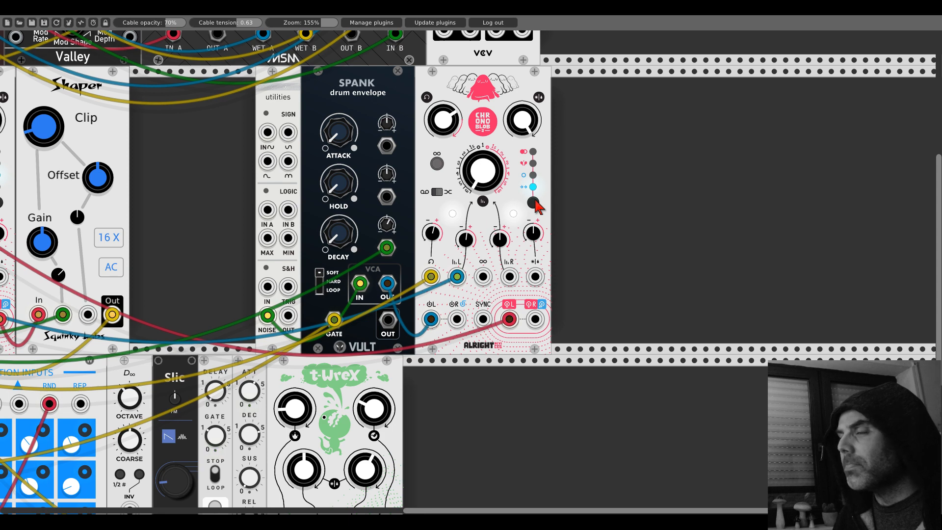
- Search the module browser for "tangents" and add the Vult Tangents Steiner-Parker filter directly beside the Chronoblob2
{"action": "right_click", "coordinate": [574, 215]}
{"action": "type", "text": "tab"}
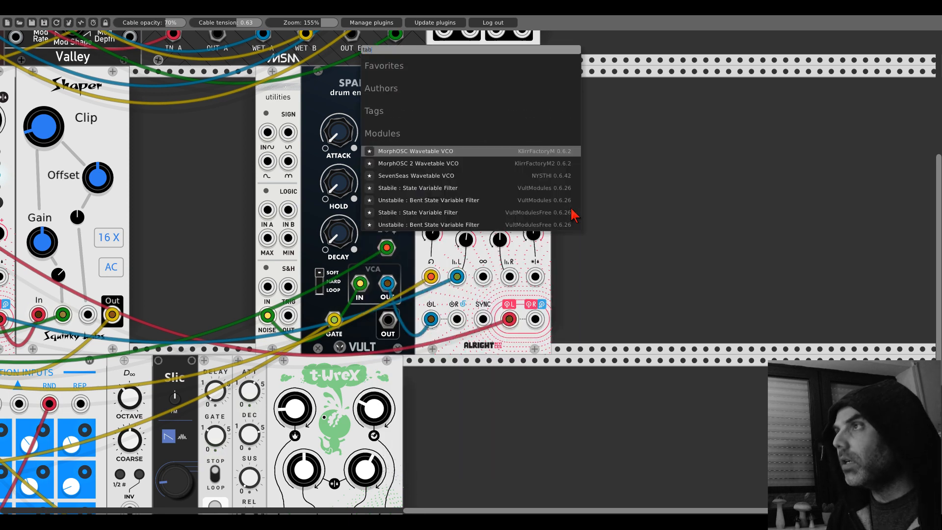
{"action": "key", "text": "BackSpace"}
{"action": "key", "text": "BackSpace"}
{"action": "key", "text": "BackSpace"}
{"action": "type", "text": "tangents"}
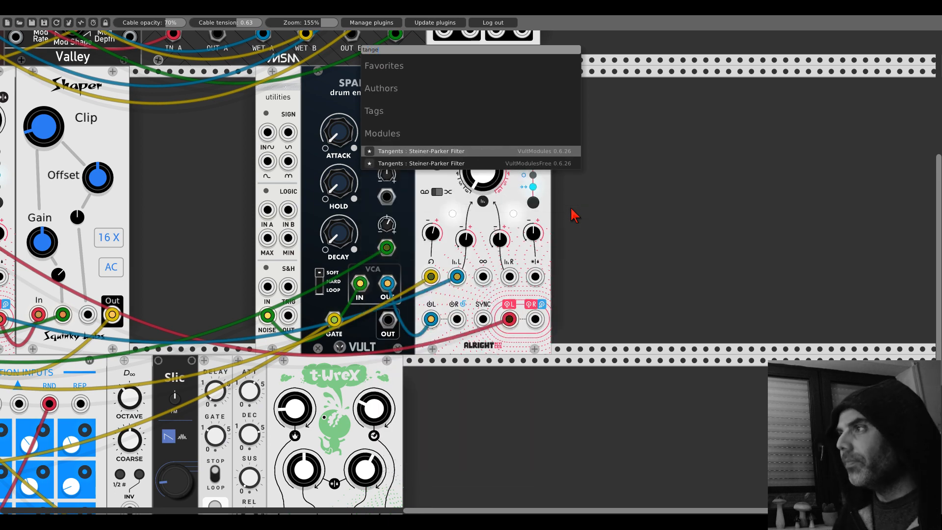
{"action": "key", "text": "Return"}
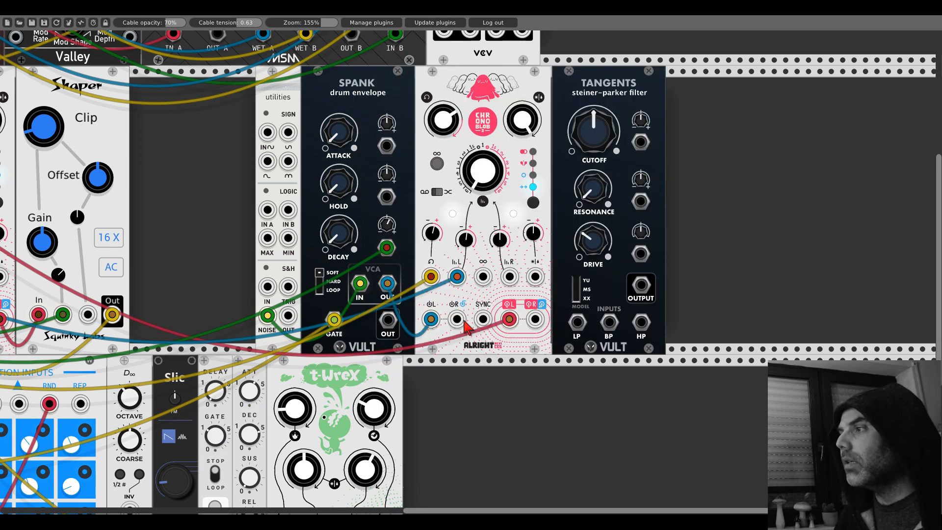
- Insert Tangents in the Chronoblob2's send/return loop: send output to LP input, and filter OUTPUT to the right/return input
{"action": "left_click_drag", "start_coordinate": [457, 319], "coordinate": [638, 293]}
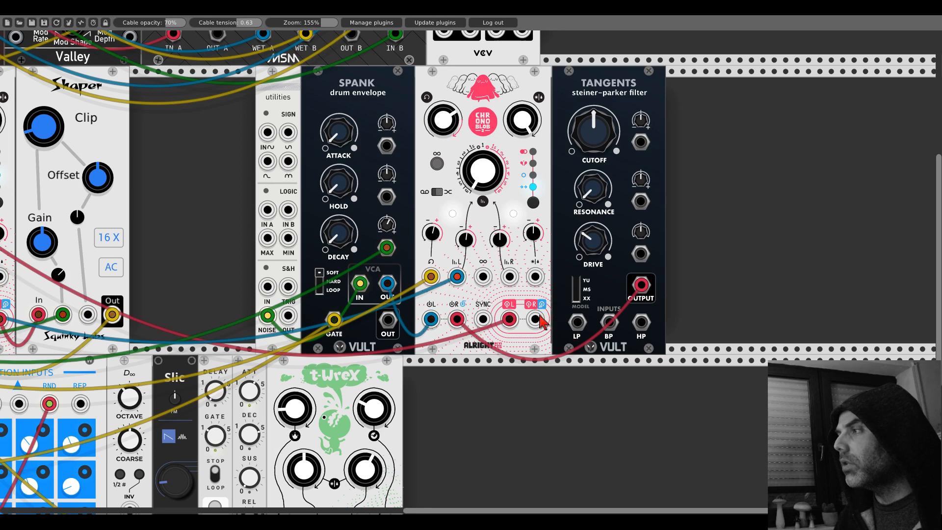
{"action": "left_click_drag", "start_coordinate": [540, 320], "coordinate": [578, 323]}
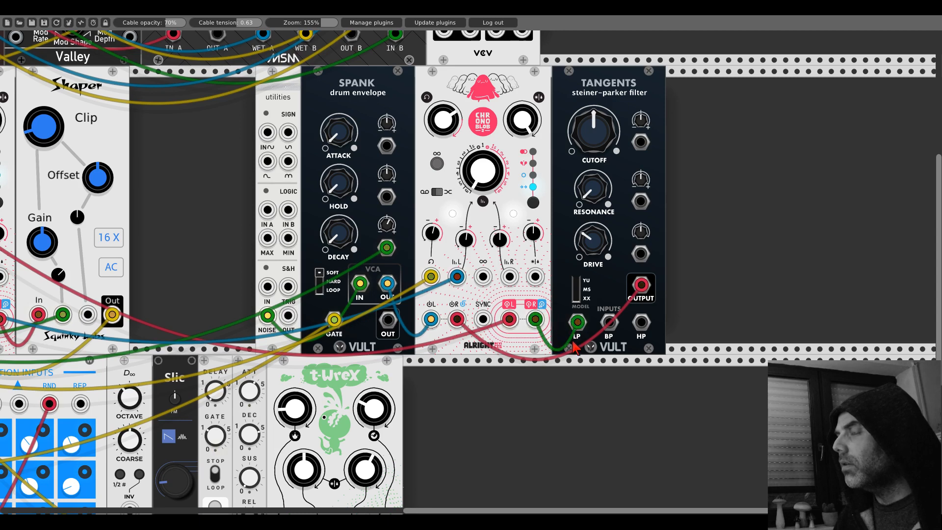
- Tune the Tangents filter with RESONANCE raised slightly and CUTOFF below its midpoint
{"action": "left_click_drag", "start_coordinate": [592, 188], "coordinate": [593, 162]}
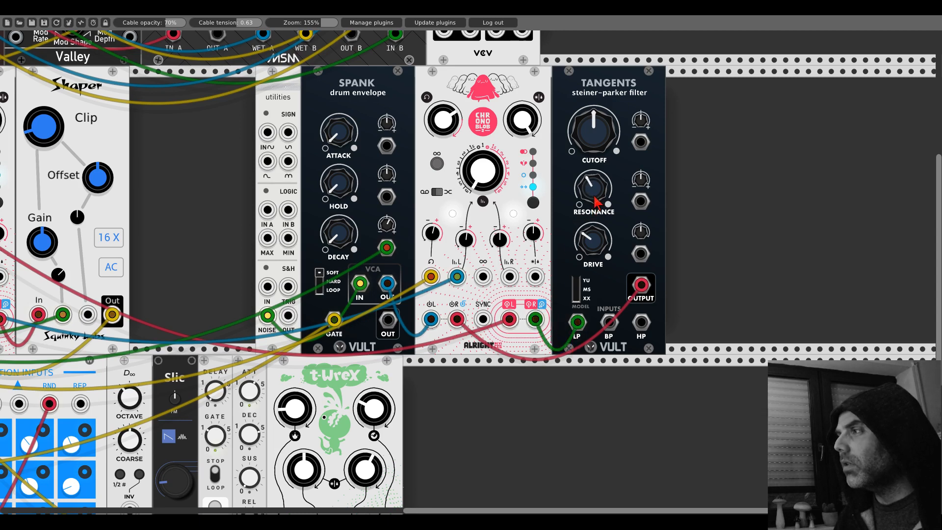
{"action": "mouse_move", "coordinate": [594, 128]}
{"action": "left_mouse_down"}
{"action": "mouse_move", "coordinate": [594, 147]}
{"action": "mouse_move", "coordinate": [594, 129]}
{"action": "left_mouse_up"}
{"action": "mouse_move", "coordinate": [595, 183]}
{"action": "left_mouse_down"}
{"action": "mouse_move", "coordinate": [596, 167]}
{"action": "mouse_move", "coordinate": [596, 186]}
{"action": "left_mouse_up"}
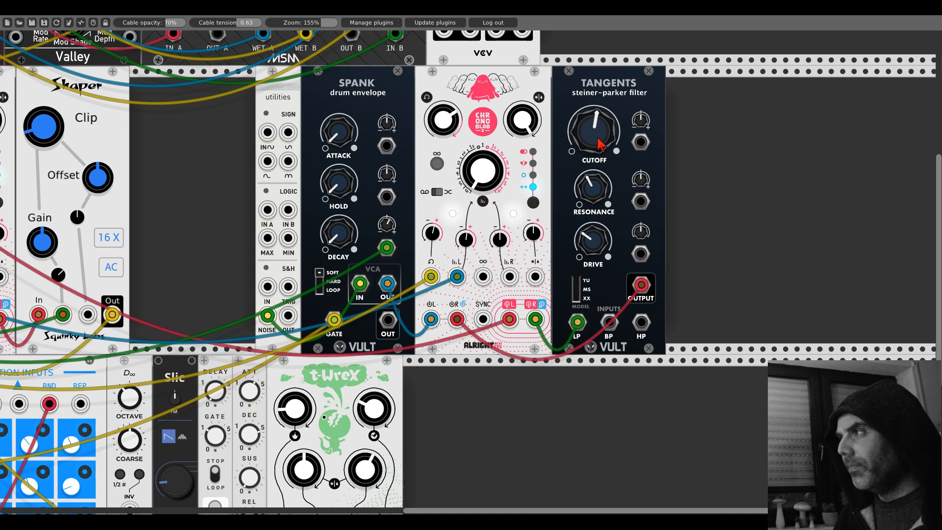
{"action": "left_click_drag", "start_coordinate": [597, 138], "coordinate": [597, 134]}
{"action": "mouse_move", "coordinate": [595, 176]}
{"action": "left_mouse_down"}
{"action": "mouse_move", "coordinate": [595, 160]}
{"action": "mouse_move", "coordinate": [595, 178]}
{"action": "left_mouse_up"}
{"action": "left_click_drag", "start_coordinate": [592, 137], "coordinate": [592, 117]}
{"action": "mouse_move", "coordinate": [595, 184]}
{"action": "left_mouse_down"}
{"action": "mouse_move", "coordinate": [594, 172]}
{"action": "mouse_move", "coordinate": [594, 184]}
{"action": "left_mouse_up"}
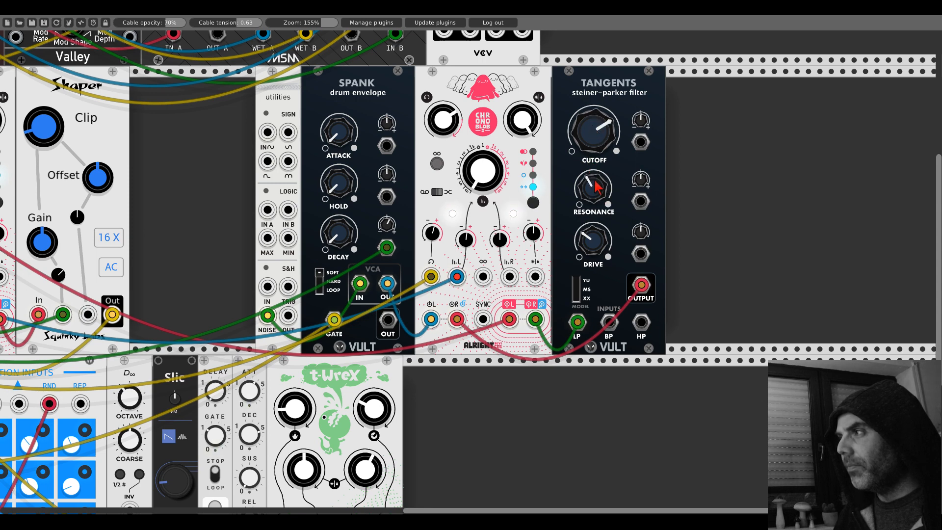
{"action": "left_click_drag", "start_coordinate": [598, 135], "coordinate": [213, 128]}
- Patch a modulation signal into Tangents' RESONANCE CV input with its attenuverter turned up, and turn CUTOFF down to minimum
{"action": "mouse_move", "coordinate": [705, 214]}
{"action": "left_mouse_down"}
{"action": "mouse_move", "coordinate": [76, 199]}
{"action": "mouse_move", "coordinate": [73, 172]}
{"action": "left_mouse_up"}
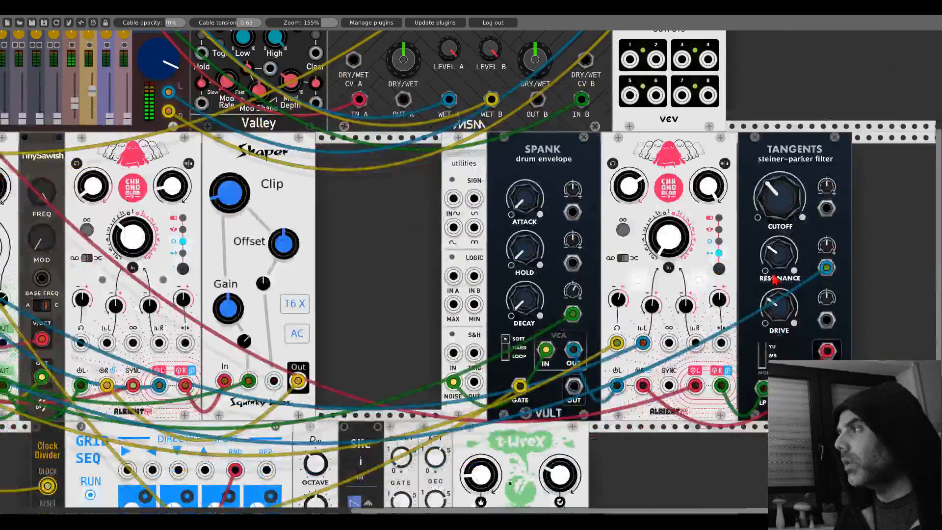
{"action": "mouse_move", "coordinate": [838, 257]}
{"action": "left_mouse_down"}
{"action": "mouse_move", "coordinate": [579, 228]}
{"action": "mouse_move", "coordinate": [581, 192]}
{"action": "left_mouse_up"}
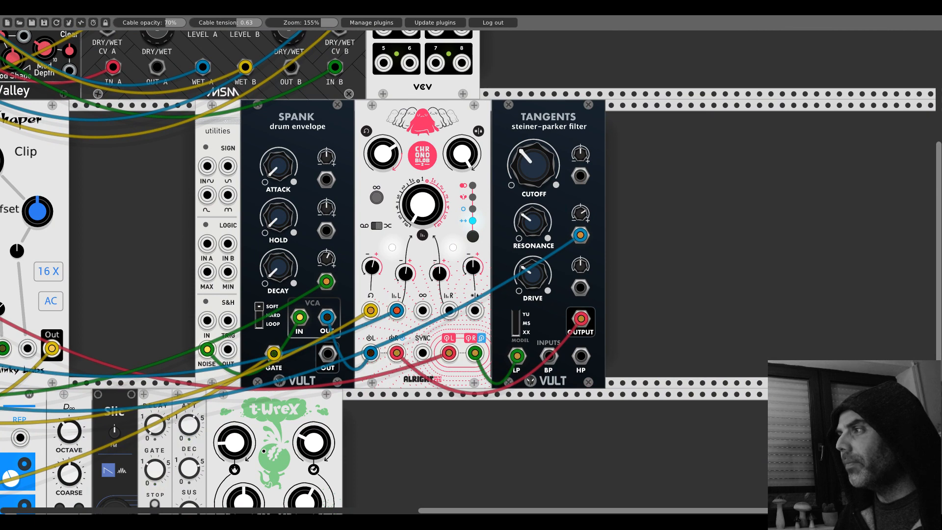
{"action": "left_click_drag", "start_coordinate": [529, 180], "coordinate": [529, 202]}
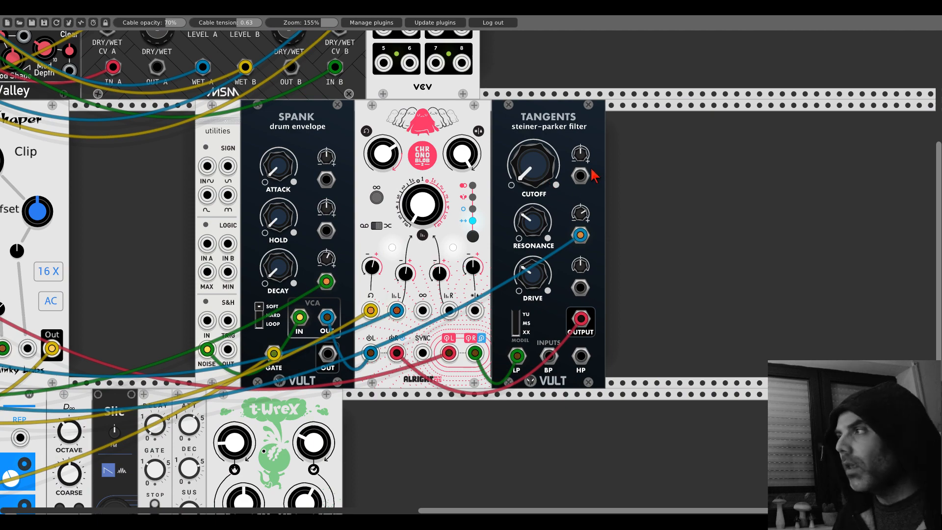
- Patch GridSeq's OUT into Tangents' CUTOFF CV input with its attenuverter turned up, and raise RESONANCE just past its midpoint
{"action": "left_click_drag", "start_coordinate": [583, 173], "coordinate": [124, 416]}
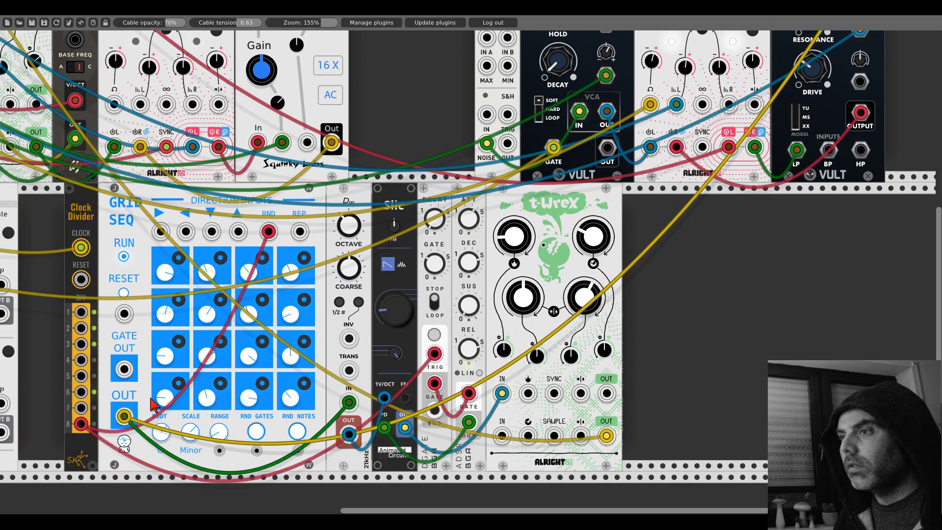
{"action": "left_click_drag", "start_coordinate": [672, 243], "coordinate": [312, 488]}
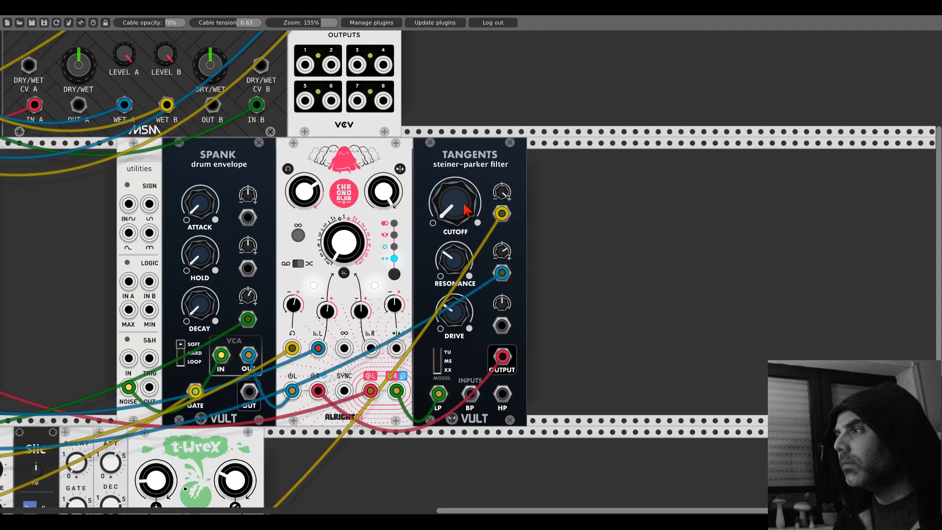
{"action": "left_click_drag", "start_coordinate": [461, 260], "coordinate": [452, 219]}
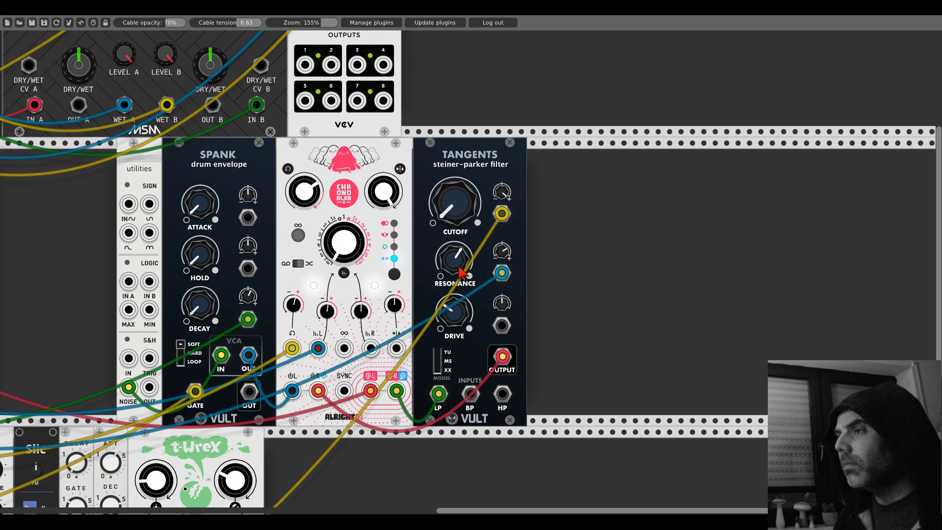
{"action": "left_click_drag", "start_coordinate": [461, 271], "coordinate": [459, 266]}
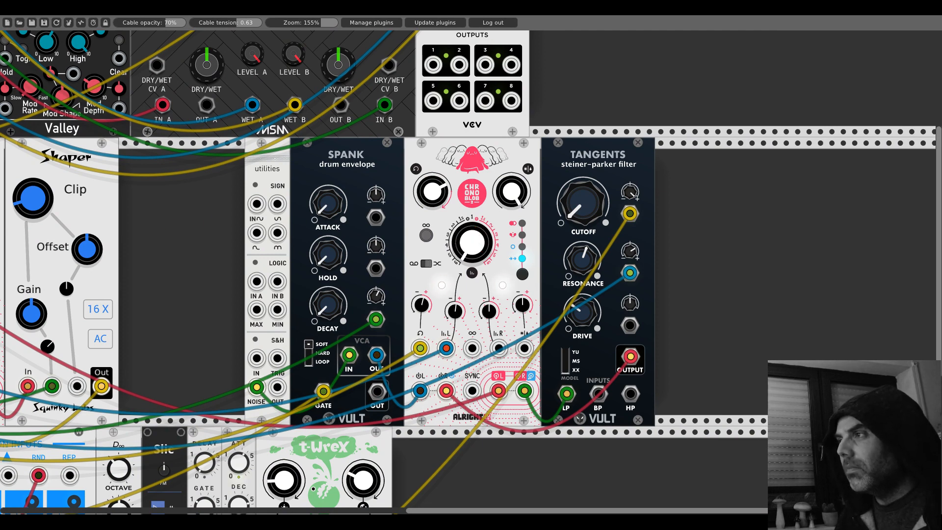
- Audition the infinite (∞) hold on the Chronoblob2 beside Tangents by switching it on and off several times
{"action": "left_click", "coordinate": [426, 234]}
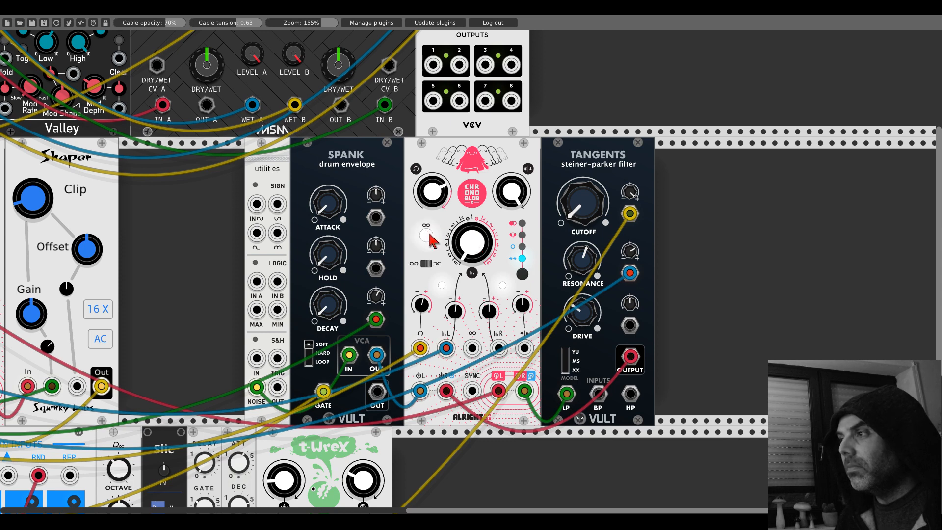
{"action": "left_click", "coordinate": [428, 235]}
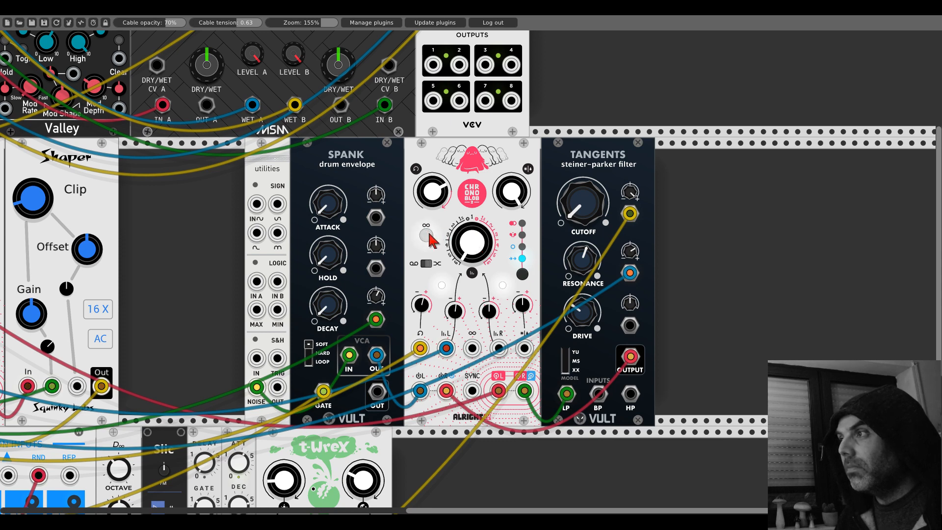
{"action": "left_click", "coordinate": [427, 235]}
{"action": "left_click", "coordinate": [427, 235]}
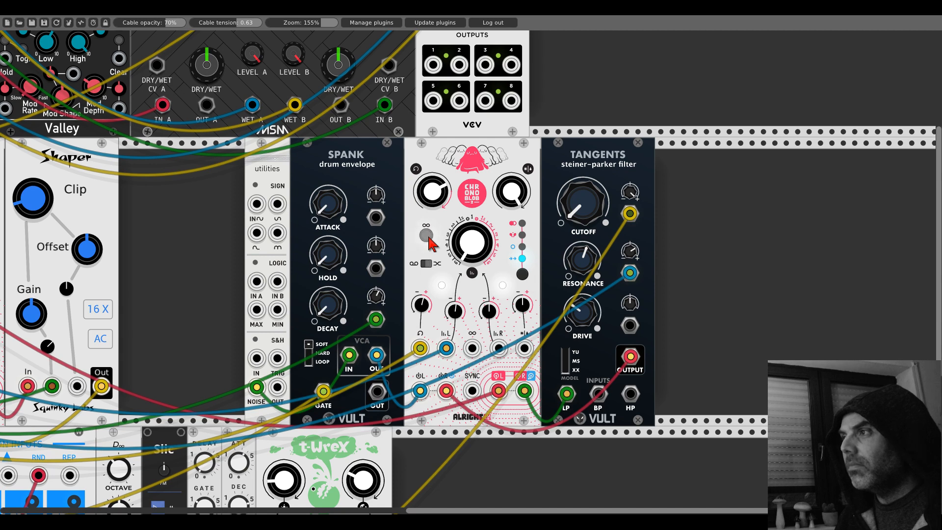
{"action": "left_click", "coordinate": [428, 236]}
{"action": "left_click", "coordinate": [428, 237]}
{"action": "left_click", "coordinate": [428, 262]}
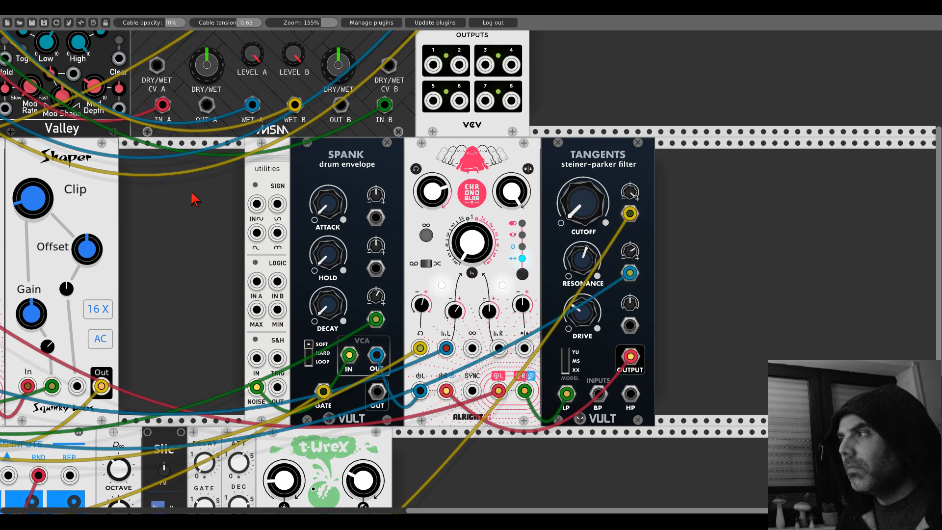
- Fine-tune Tangents' CUTOFF while checking channel 4 on the mixer with its mute, finishing with CUTOFF at minimum
{"action": "left_click_drag", "start_coordinate": [582, 203], "coordinate": [581, 209]}
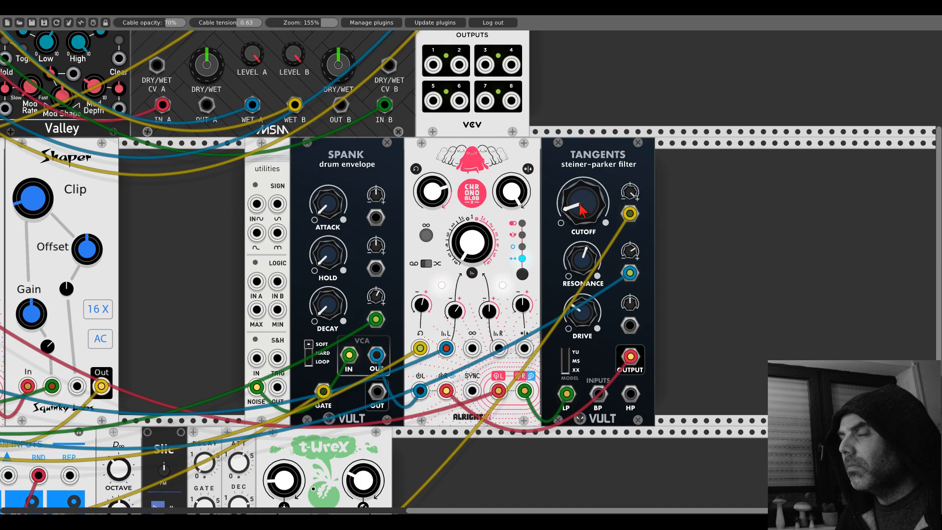
{"action": "left_click_drag", "start_coordinate": [220, 178], "coordinate": [879, 364]}
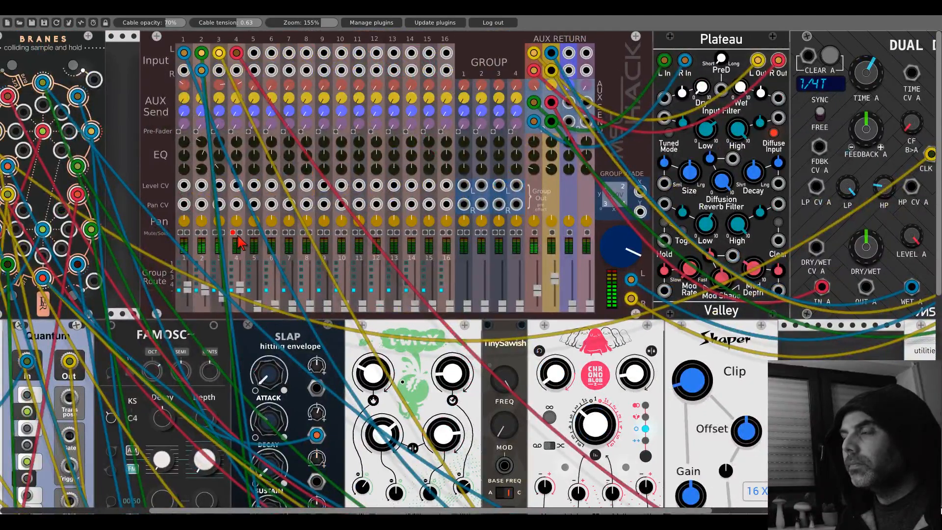
{"action": "left_click_drag", "start_coordinate": [798, 368], "coordinate": [124, 186]}
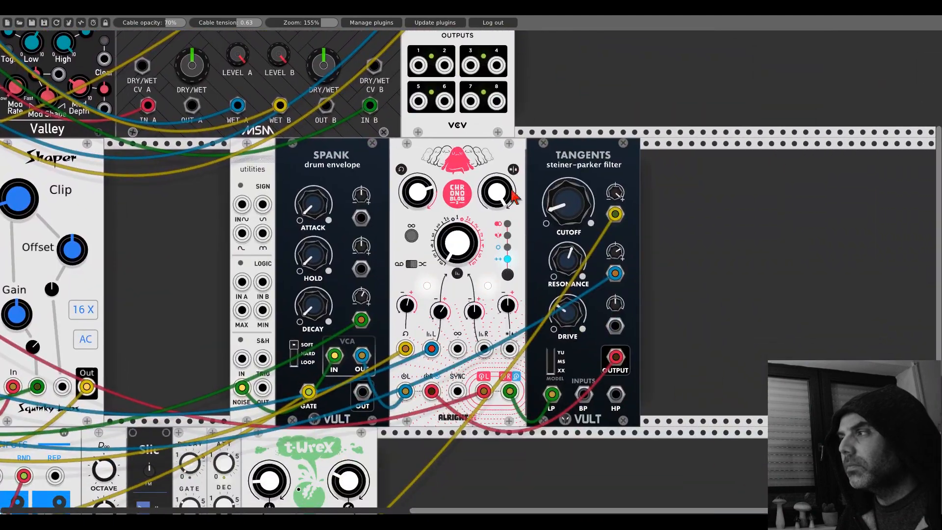
{"action": "left_click_drag", "start_coordinate": [568, 203], "coordinate": [568, 237]}
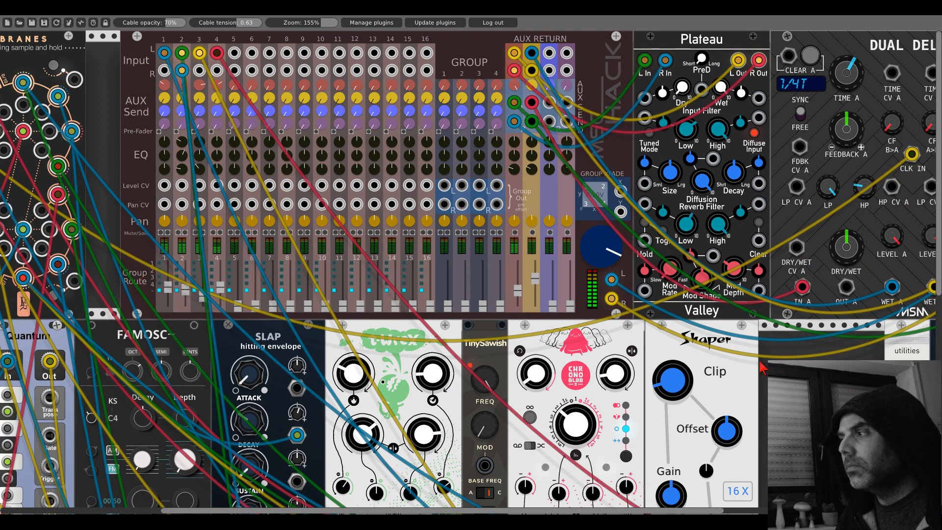
{"action": "left_click_drag", "start_coordinate": [763, 364], "coordinate": [132, 239]}
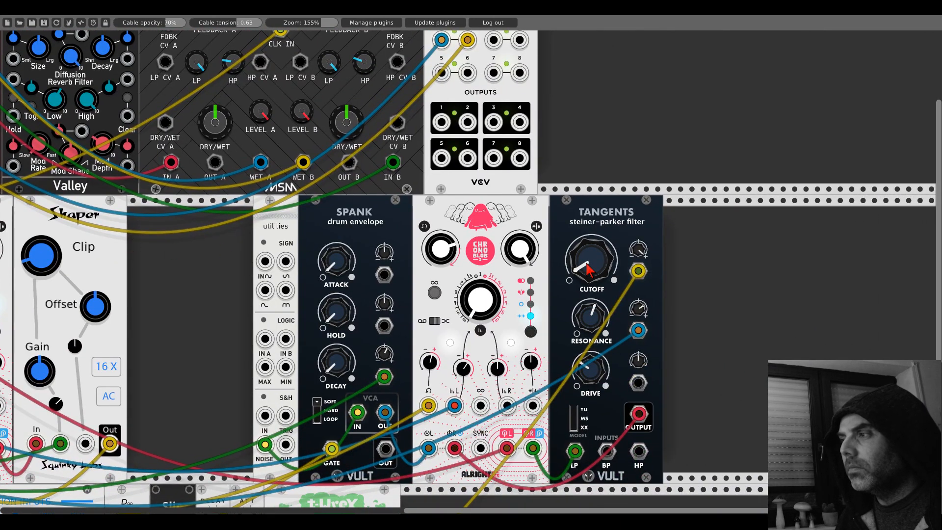
{"action": "mouse_move", "coordinate": [587, 269]}
{"action": "left_mouse_down"}
{"action": "mouse_move", "coordinate": [588, 255]}
{"action": "mouse_move", "coordinate": [587, 271]}
{"action": "left_mouse_up"}
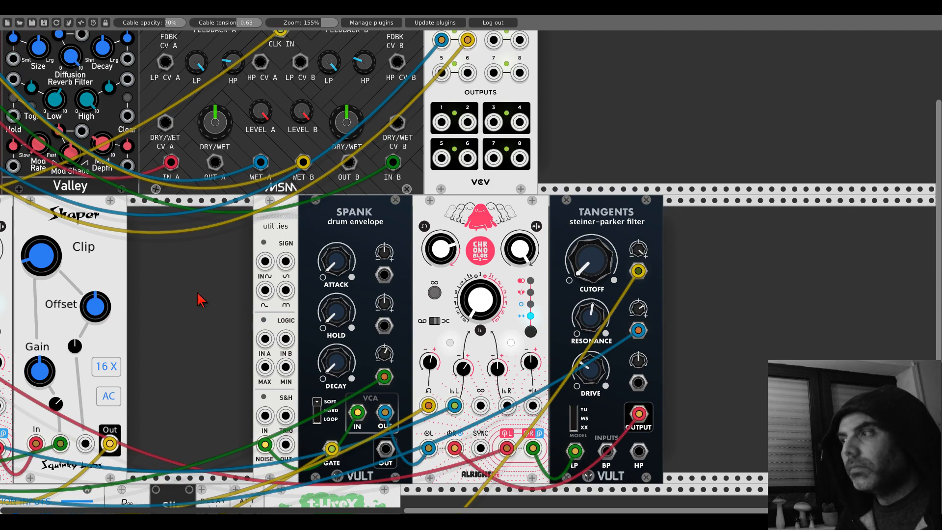
- Move the Clock Divider cable on GridSeq from the RND input to the right-direction input
{"action": "left_click_drag", "start_coordinate": [201, 300], "coordinate": [534, 62]}
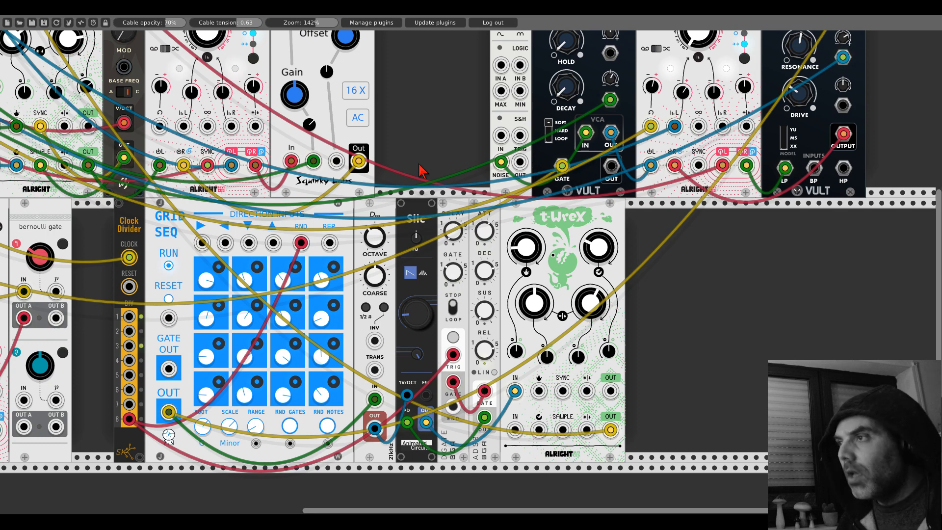
{"action": "left_click_drag", "start_coordinate": [300, 242], "coordinate": [207, 246]}
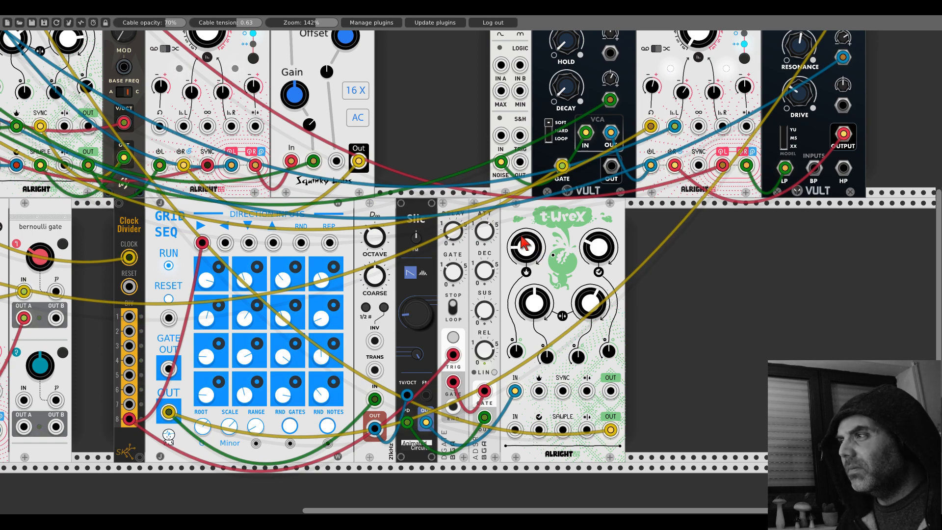
{"action": "scroll", "coordinate": [540, 256], "scroll_direction": "left", "scroll_amount": 10}
{"action": "scroll", "coordinate": [566, 257], "scroll_direction": "left", "scroll_amount": 4}
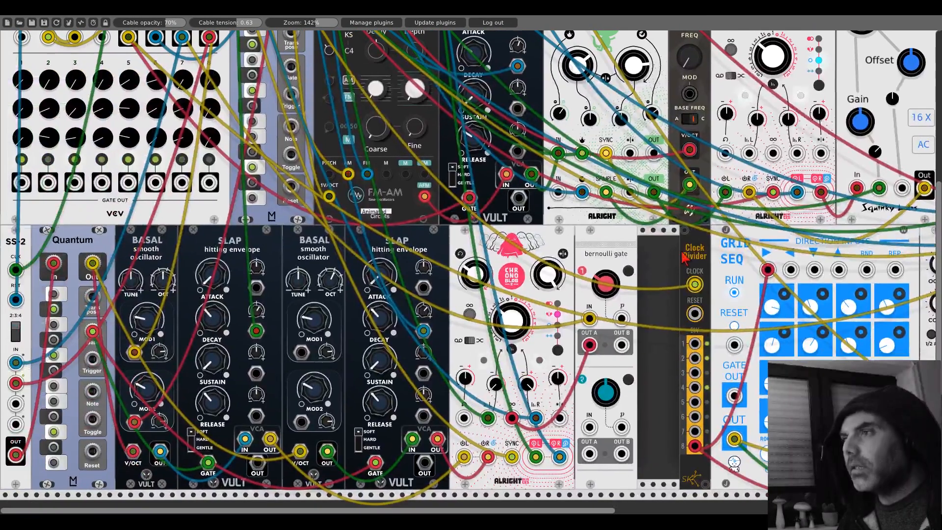
{"action": "scroll", "coordinate": [432, 249], "scroll_direction": "up", "scroll_amount": 9}
{"action": "right_click", "coordinate": [435, 413]}
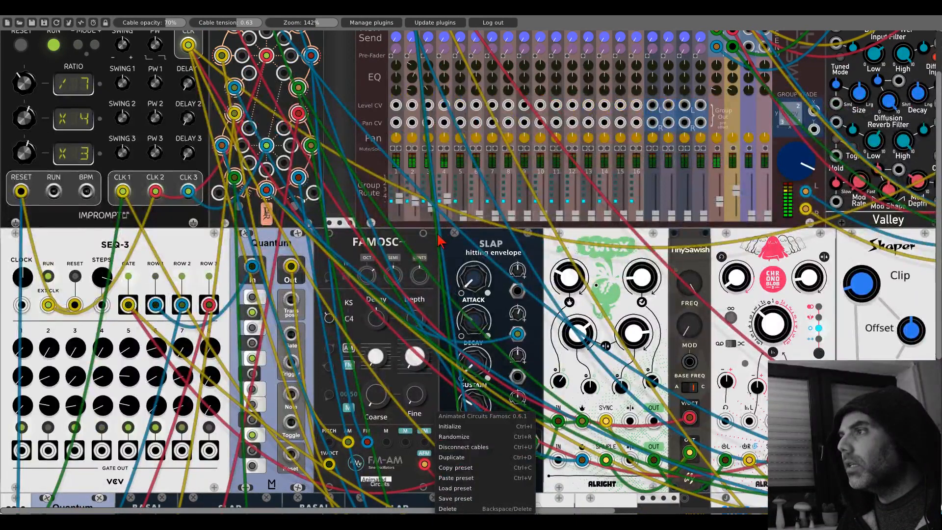
{"action": "left_click", "coordinate": [431, 251]}
{"action": "scroll", "coordinate": [431, 265], "scroll_direction": "up", "scroll_amount": 2}
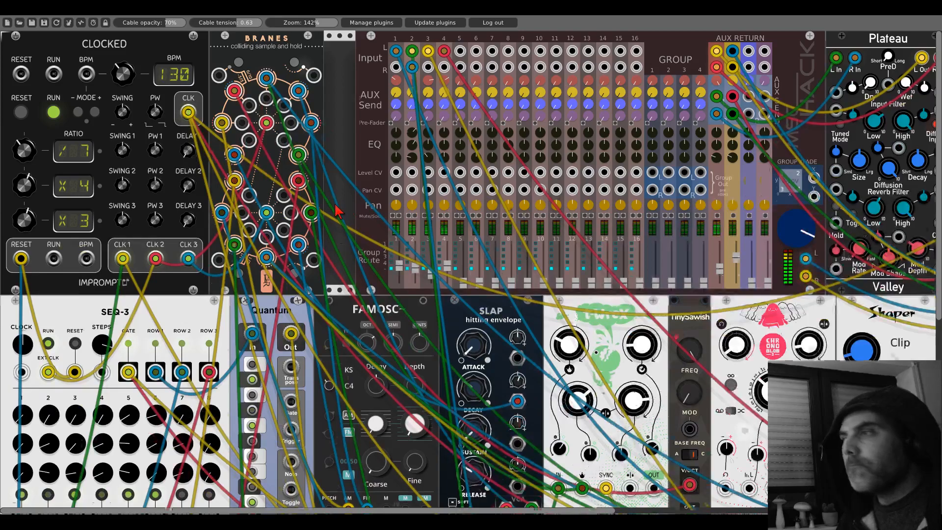
- Search the module browser for "fm" and add a Bogaudio FM-OP oscillator in the empty row below the patch
{"action": "scroll", "coordinate": [336, 210], "scroll_direction": "down", "scroll_amount": 5}
{"action": "scroll", "coordinate": [336, 210], "scroll_direction": "down", "scroll_amount": 6}
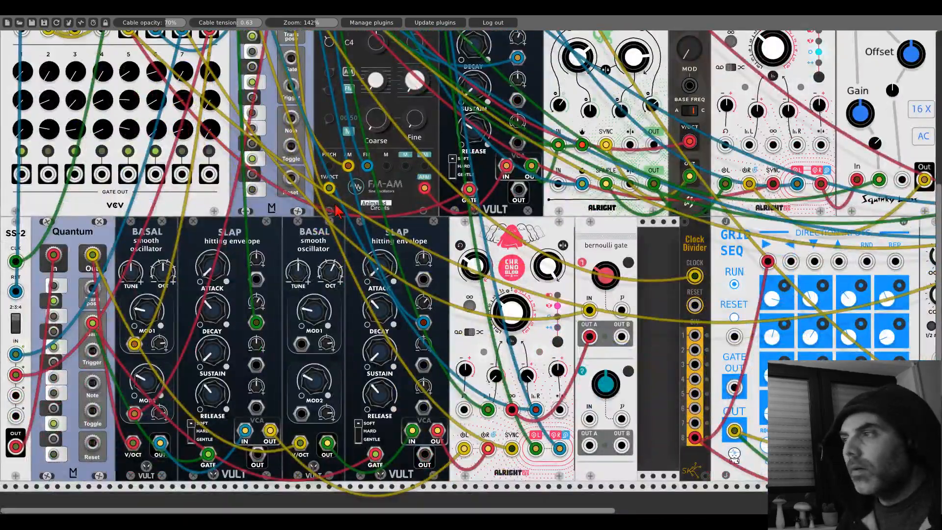
{"action": "scroll", "coordinate": [336, 210], "scroll_direction": "down", "scroll_amount": 2}
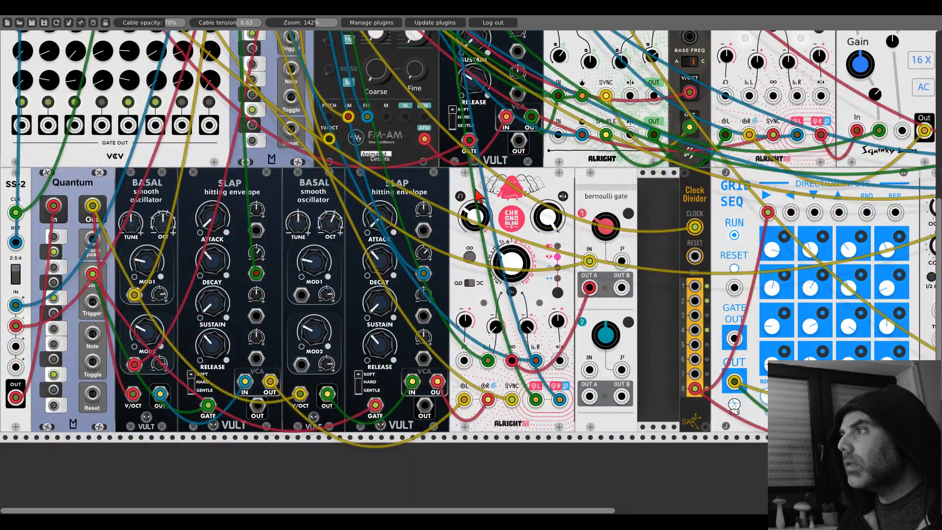
{"action": "scroll", "coordinate": [479, 196], "scroll_direction": "down", "scroll_amount": 6}
{"action": "scroll", "coordinate": [479, 196], "scroll_direction": "down", "scroll_amount": 2}
{"action": "right_click", "coordinate": [356, 297]}
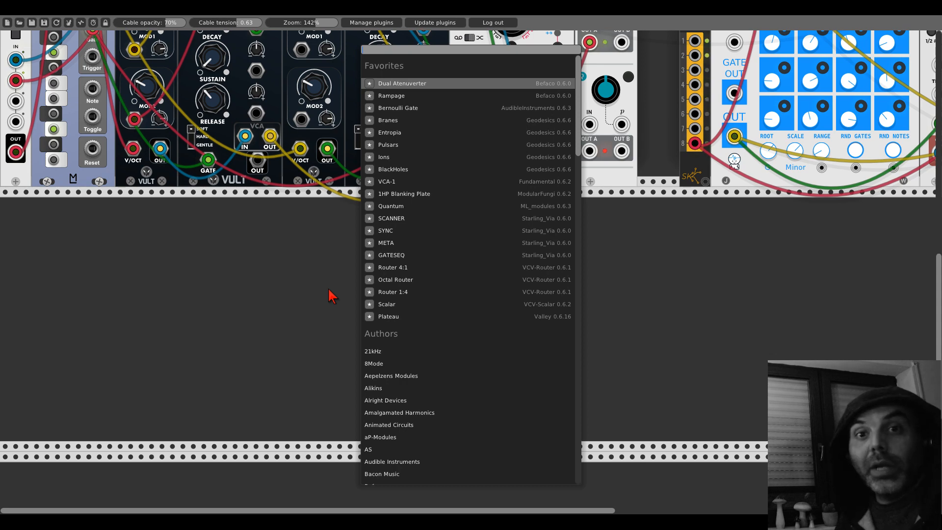
{"action": "type", "text": "fm"}
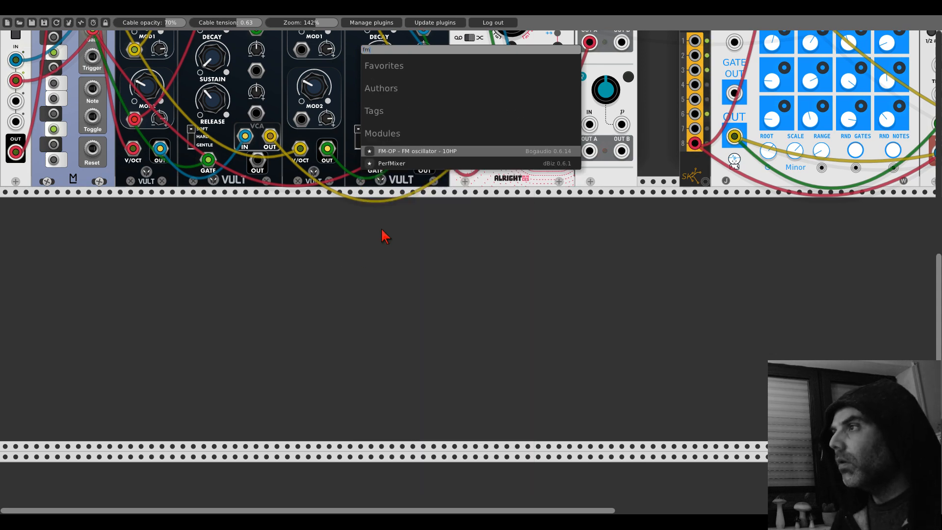
{"action": "left_click", "coordinate": [391, 151]}
- Duplicate the FM-OP and patch the first one's OUT into the copy's FM input, with the copy's LEVEL envelope enabled
{"action": "key", "text": "ctrl+d"}
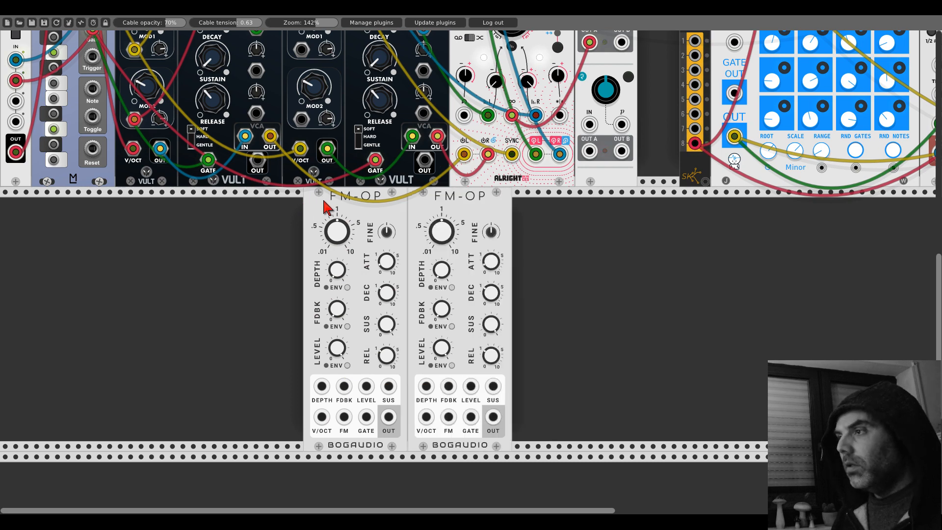
{"action": "left_click_drag", "start_coordinate": [389, 417], "coordinate": [449, 418]}
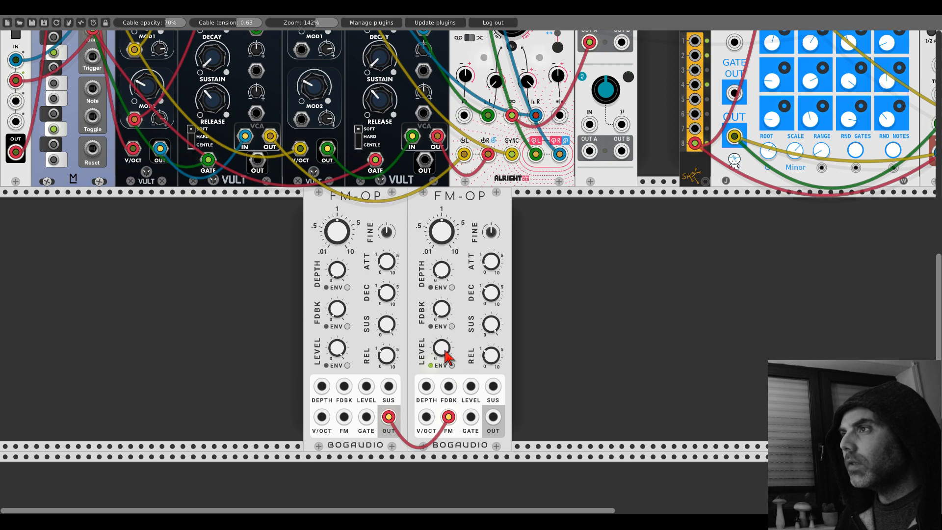
- Search the module browser for "grids" and "topo", and add the Valley Topograph beside the FM-OP pair
{"action": "right_click", "coordinate": [192, 307]}
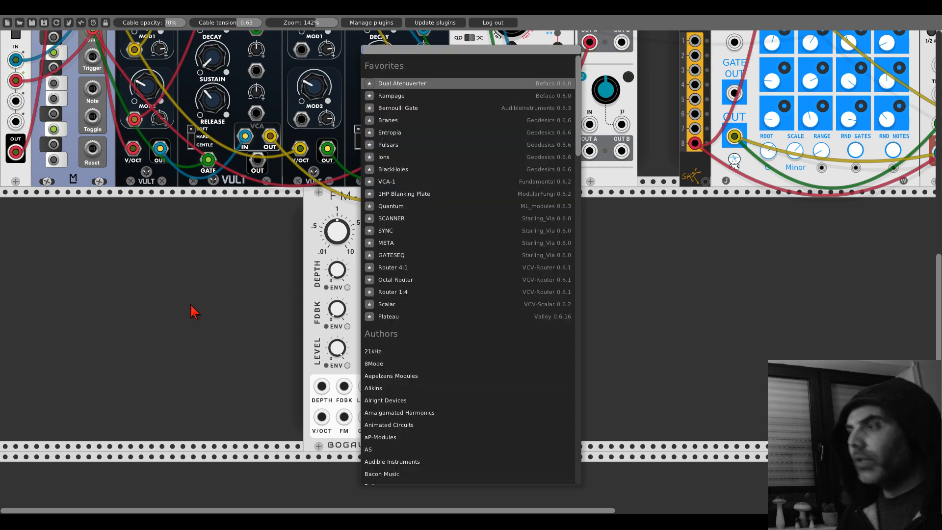
{"action": "type", "text": "grids"}
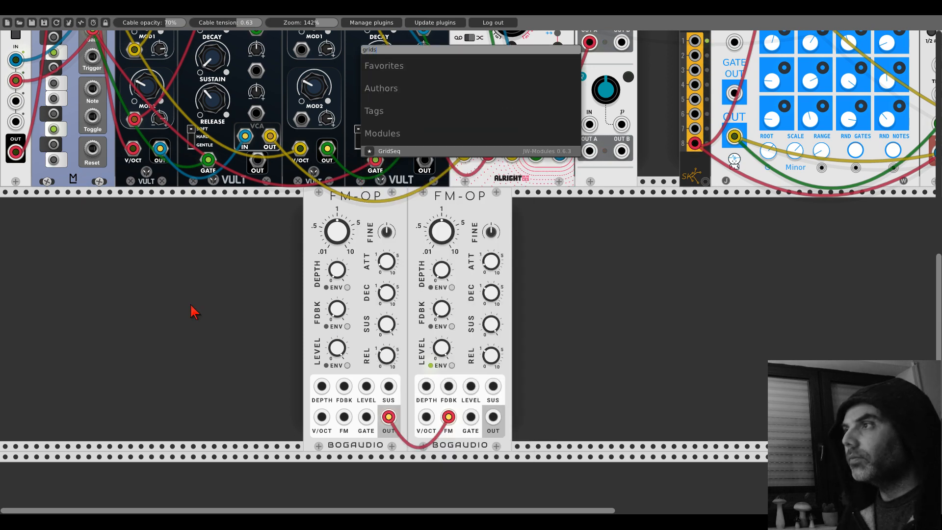
{"action": "key", "text": "BackSpace"}
{"action": "key", "text": "BackSpace"}
{"action": "key", "text": "BackSpace"}
{"action": "key", "text": "BackSpace"}
{"action": "key", "text": "BackSpace"}
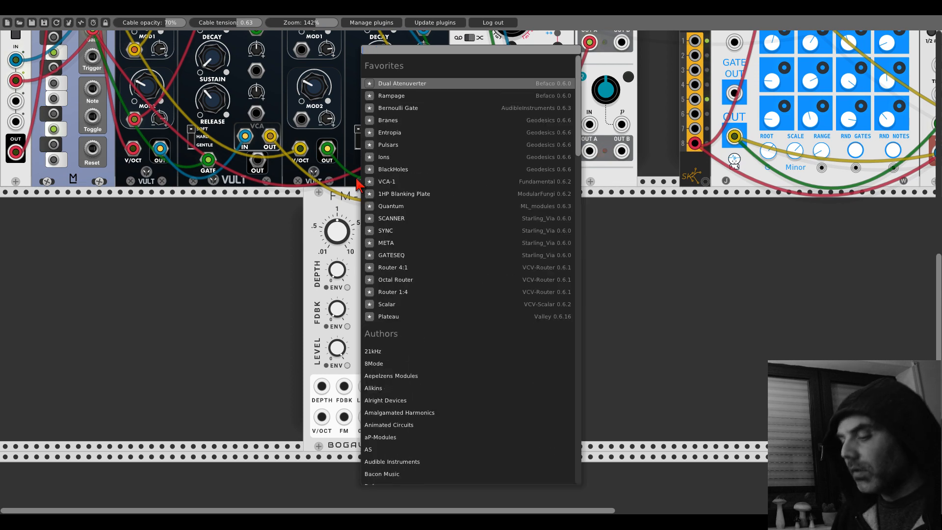
{"action": "type", "text": "topo"}
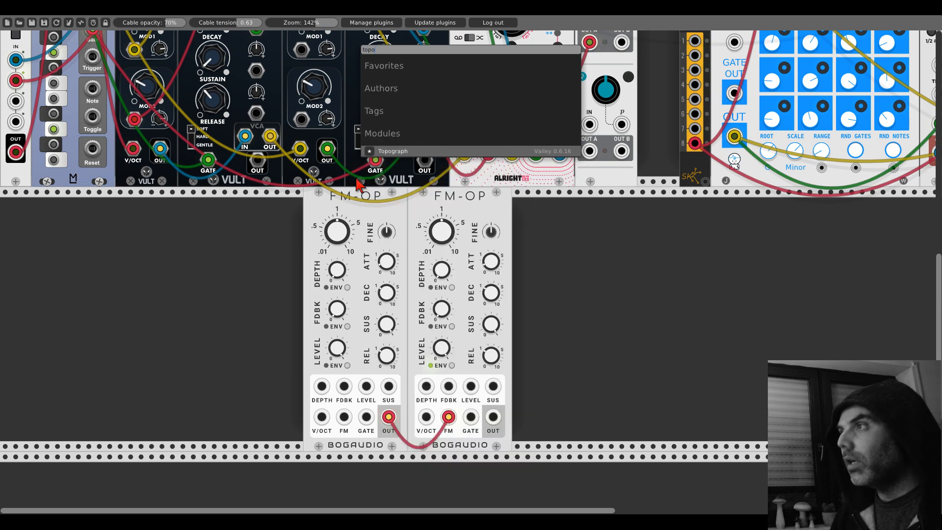
{"action": "left_click", "coordinate": [386, 152]}
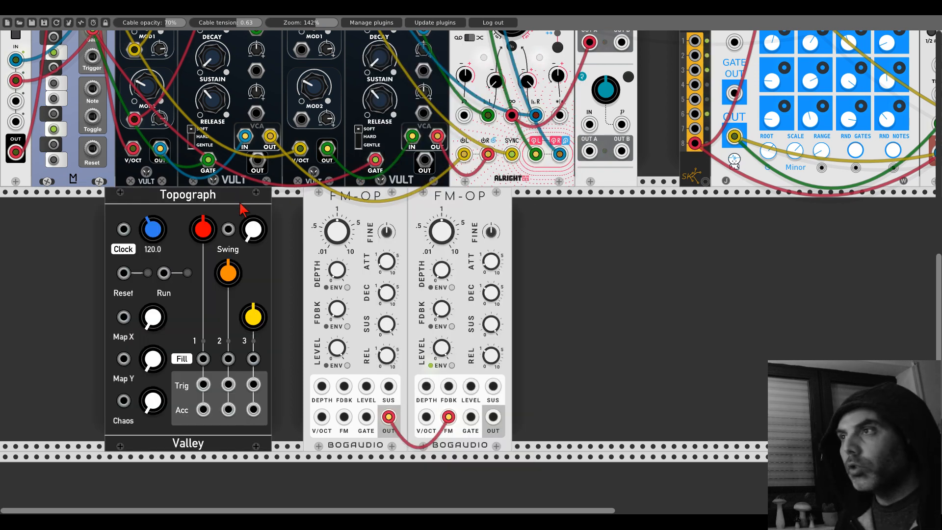
- Arrange the Topograph at the start of the new row with both FM-OPs directly adjacent to it
{"action": "left_click_drag", "start_coordinate": [241, 197], "coordinate": [133, 201]}
{"action": "left_click_drag", "start_coordinate": [330, 199], "coordinate": [170, 201]}
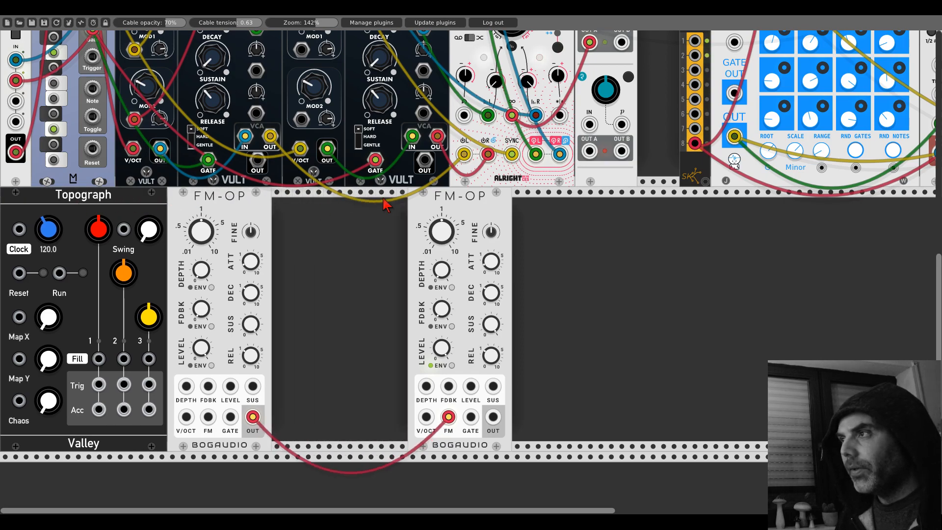
{"action": "left_click_drag", "start_coordinate": [434, 208], "coordinate": [296, 209]}
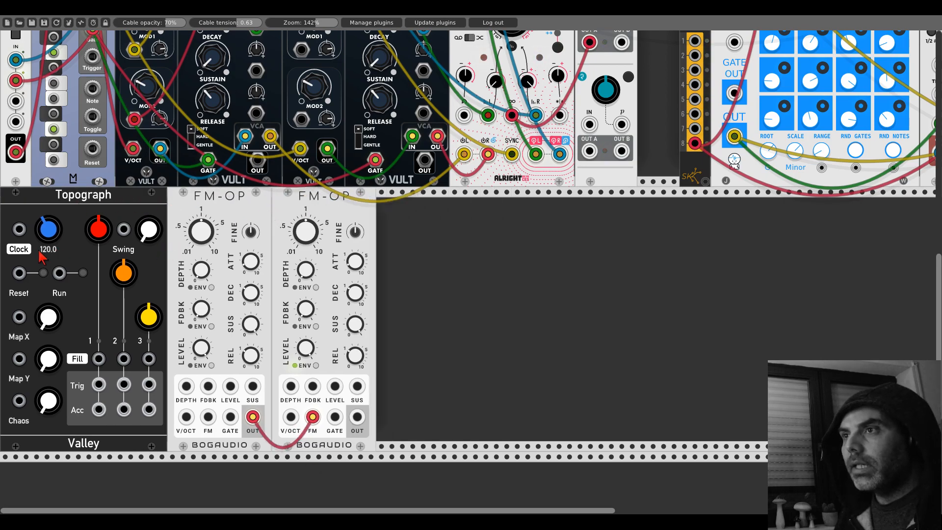
- Patch the Topograph's Clock input to the CLK 2 output of the Clocked module
{"action": "scroll", "coordinate": [30, 240], "scroll_direction": "up", "scroll_amount": 10}
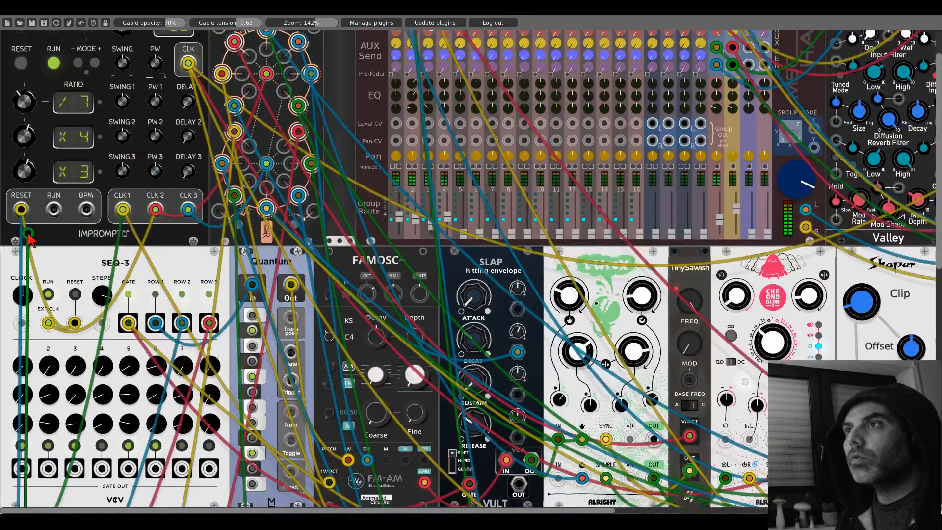
{"action": "left_click_drag", "start_coordinate": [28, 234], "coordinate": [155, 212]}
{"action": "scroll", "coordinate": [128, 353], "scroll_direction": "down", "scroll_amount": 10}
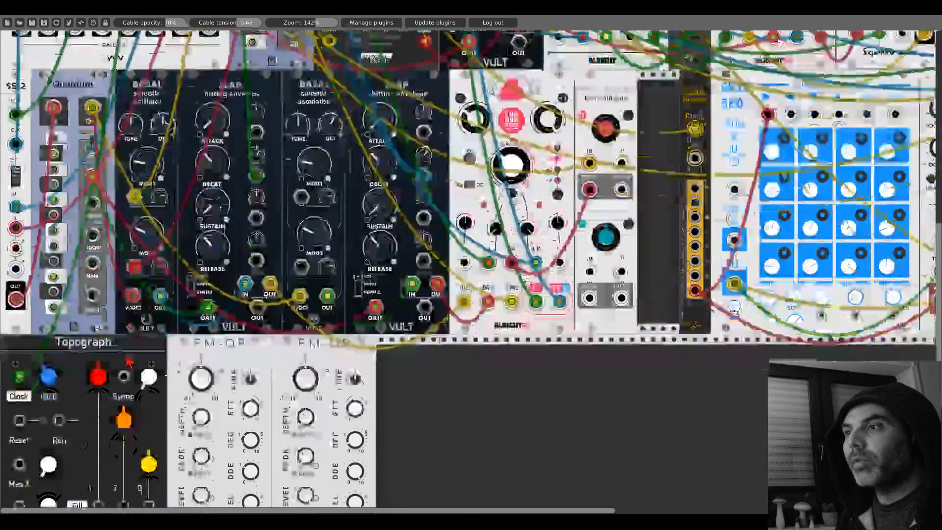
{"action": "scroll", "coordinate": [129, 362], "scroll_direction": "down", "scroll_amount": 3}
- Configure the Topograph for individual accents and a 4 PPQN external clock, with its tempo at Ext. and Run enabled
{"action": "right_click", "coordinate": [74, 267]}
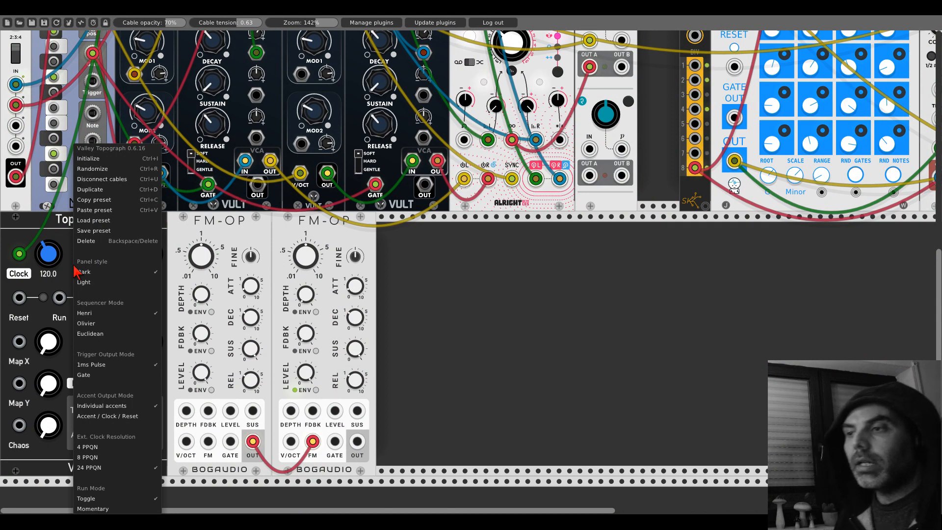
{"action": "left_click", "coordinate": [142, 406]}
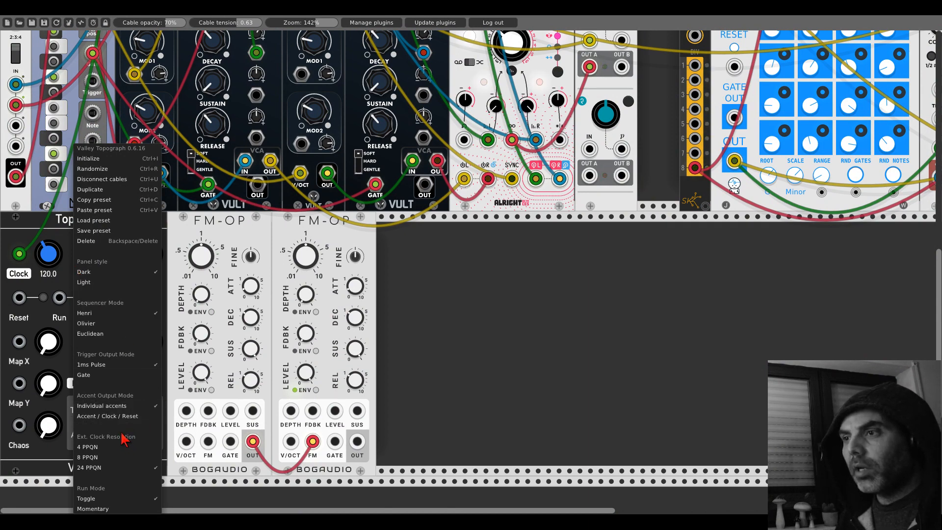
{"action": "left_click", "coordinate": [116, 454]}
{"action": "left_click_drag", "start_coordinate": [45, 266], "coordinate": [45, 295]}
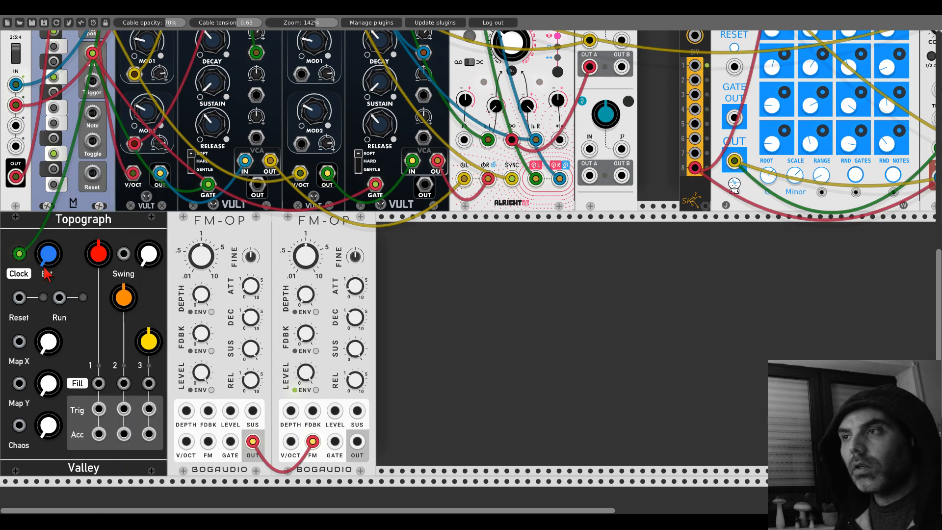
{"action": "left_click", "coordinate": [83, 297]}
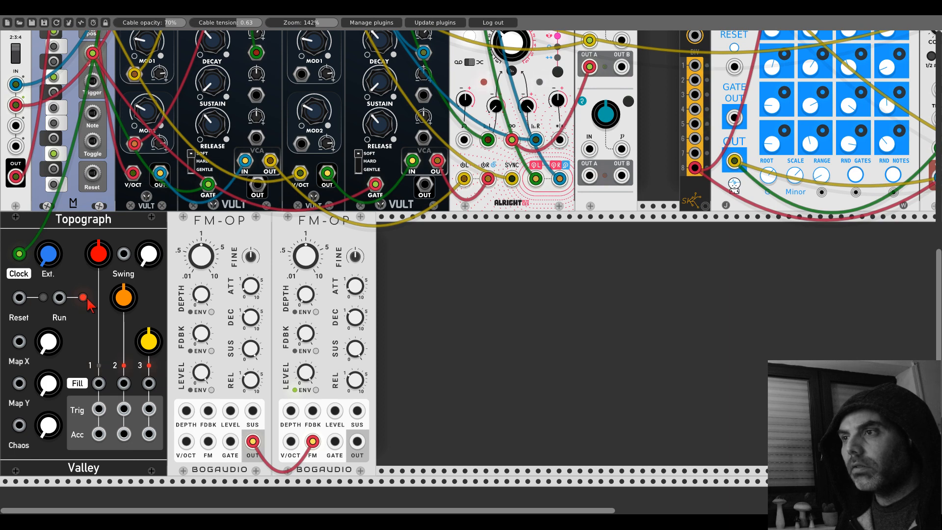
- Turn the Topograph's Fill 2 and 3 fully down, raise Map X, Map Y and Chaos, and set its trigger output mode to Gate
{"action": "left_click_drag", "start_coordinate": [123, 297], "coordinate": [124, 339]}
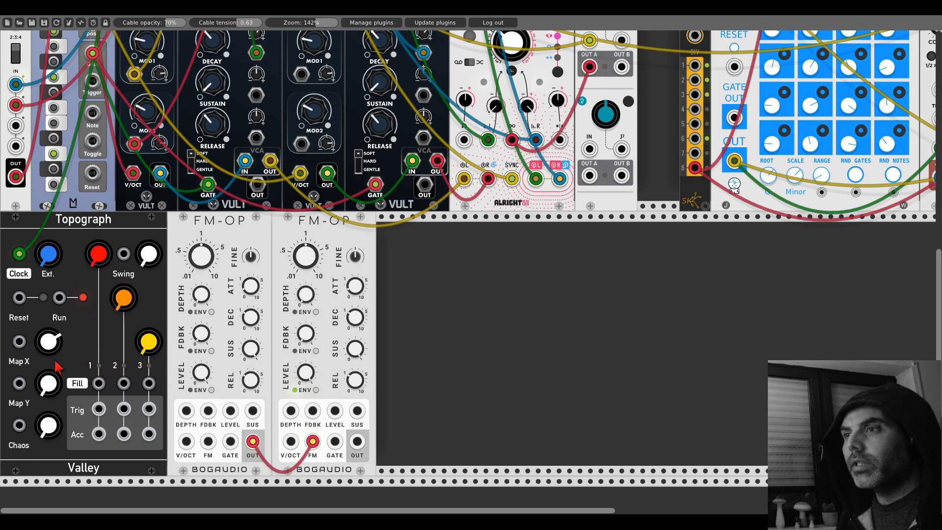
{"action": "left_click_drag", "start_coordinate": [48, 384], "coordinate": [48, 371]}
{"action": "left_click_drag", "start_coordinate": [48, 425], "coordinate": [48, 397]}
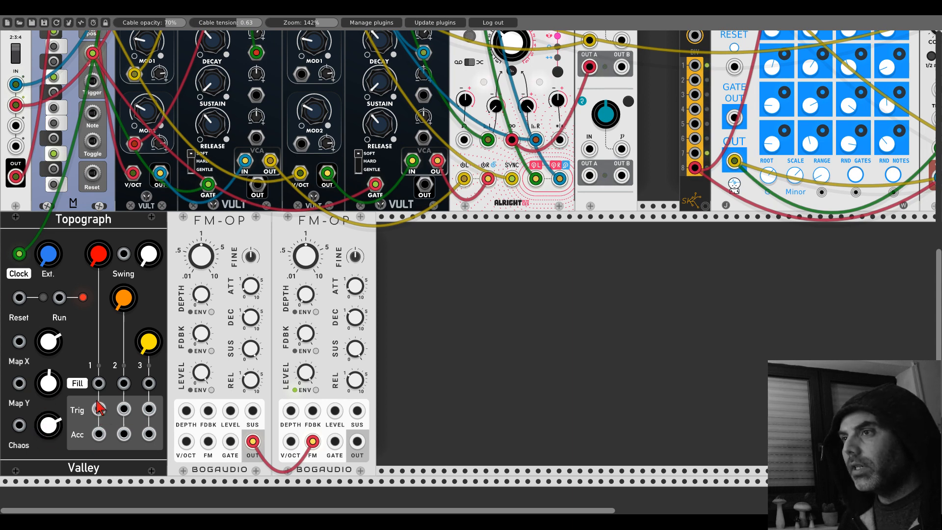
{"action": "right_click", "coordinate": [93, 329]}
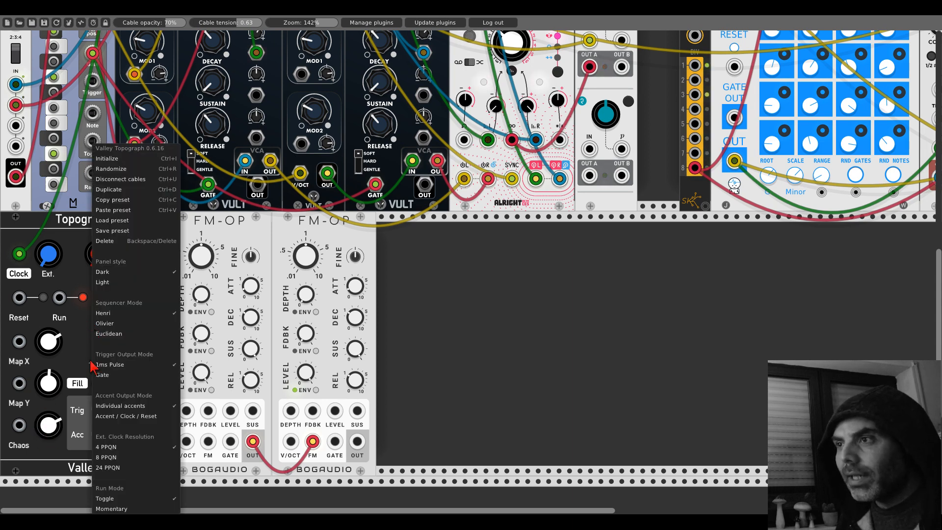
{"action": "left_click", "coordinate": [102, 376]}
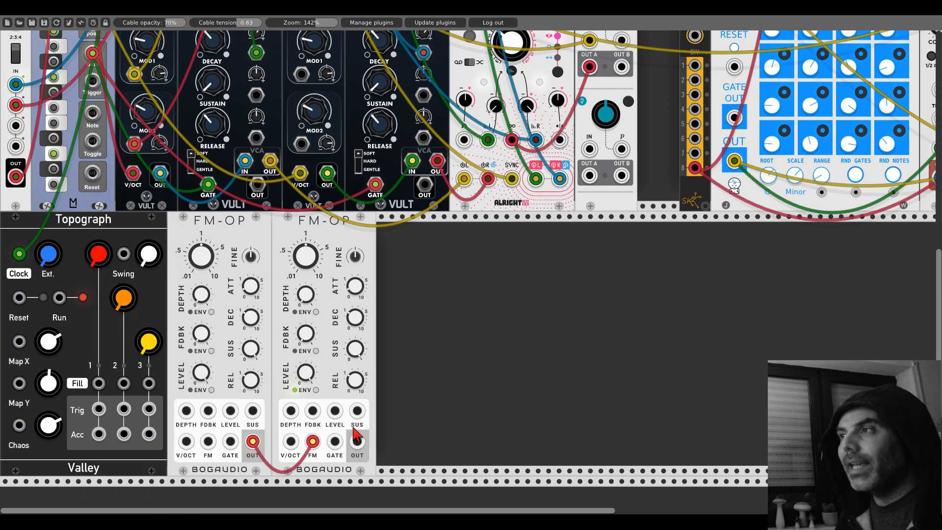
- Patch the Topograph's Trig 1 into the second FM-OP's GATE and that FM-OP's OUT into mixer input 5
{"action": "left_click_drag", "start_coordinate": [98, 409], "coordinate": [460, 51]}
{"action": "scroll", "coordinate": [525, 392], "scroll_direction": "up", "scroll_amount": 16}
{"action": "scroll", "coordinate": [529, 388], "scroll_direction": "up", "scroll_amount": 8}
{"action": "scroll", "coordinate": [481, 107], "scroll_direction": "up", "scroll_amount": 1}
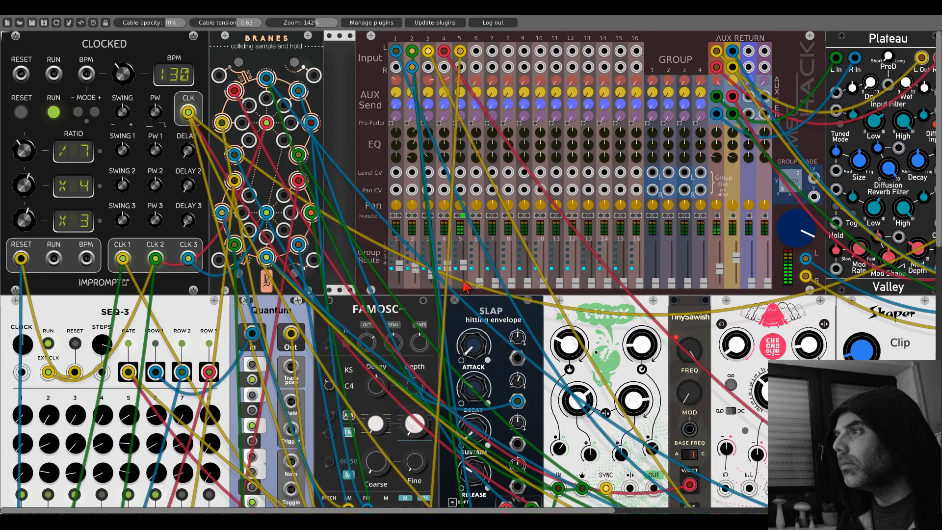
{"action": "scroll", "coordinate": [339, 338], "scroll_direction": "down", "scroll_amount": 20}
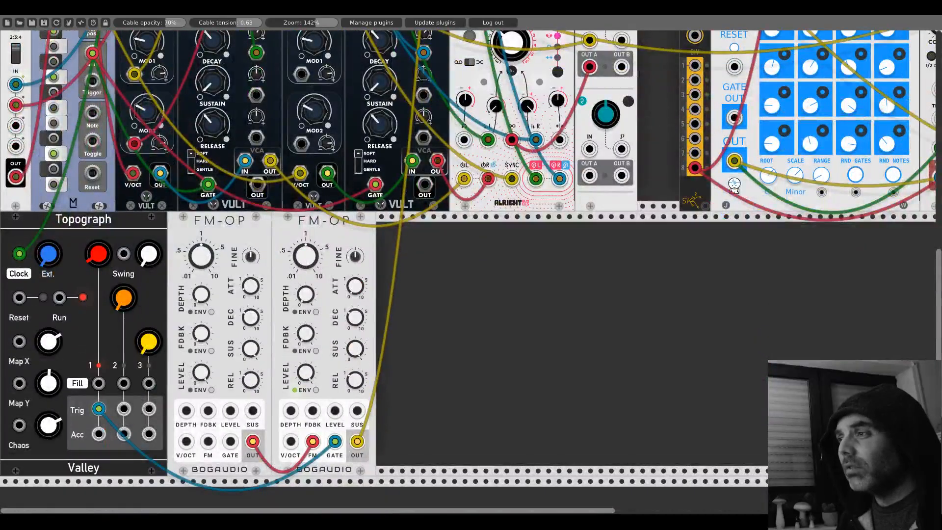
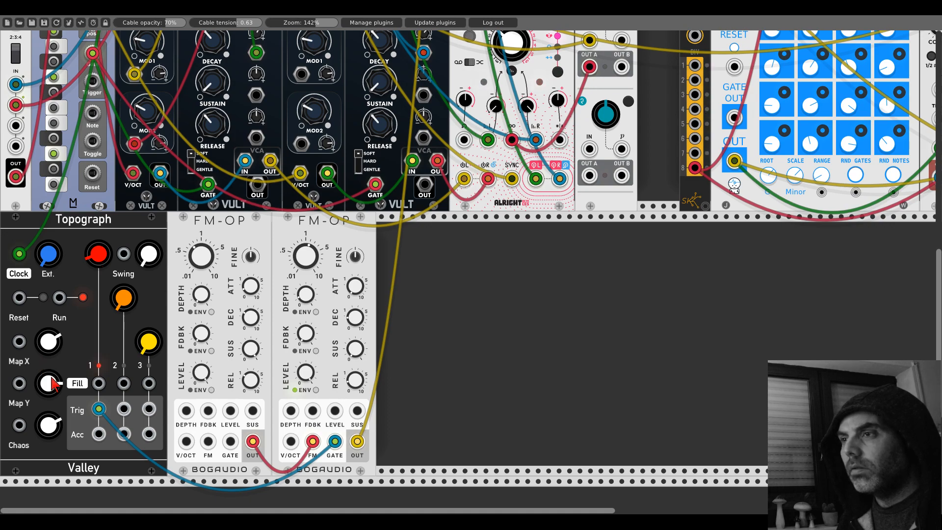
- Duplicate the second FM-OP, patch the first FM-OP's OUT into the copy's FM input, and enable the copy's level envelope
{"action": "scroll", "coordinate": [329, 269], "scroll_direction": "up", "scroll_amount": 20}
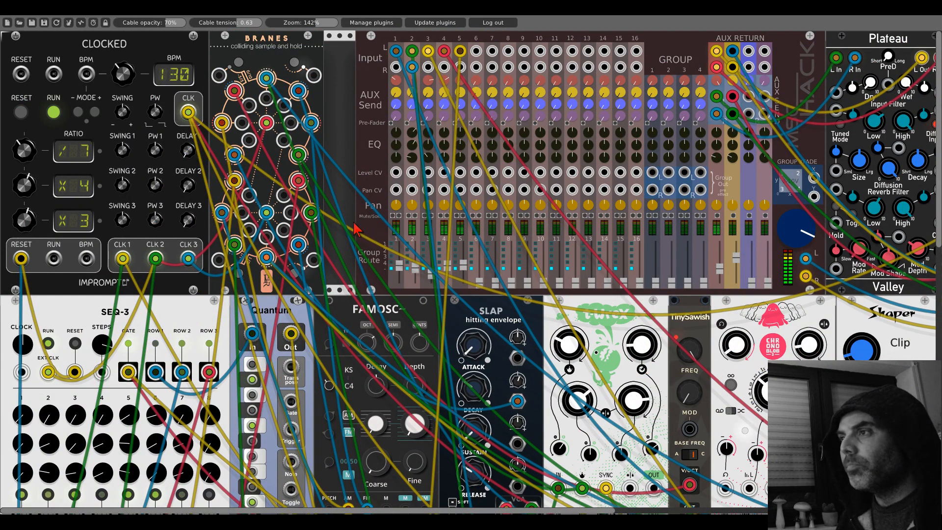
{"action": "scroll", "coordinate": [358, 229], "scroll_direction": "down", "scroll_amount": 15}
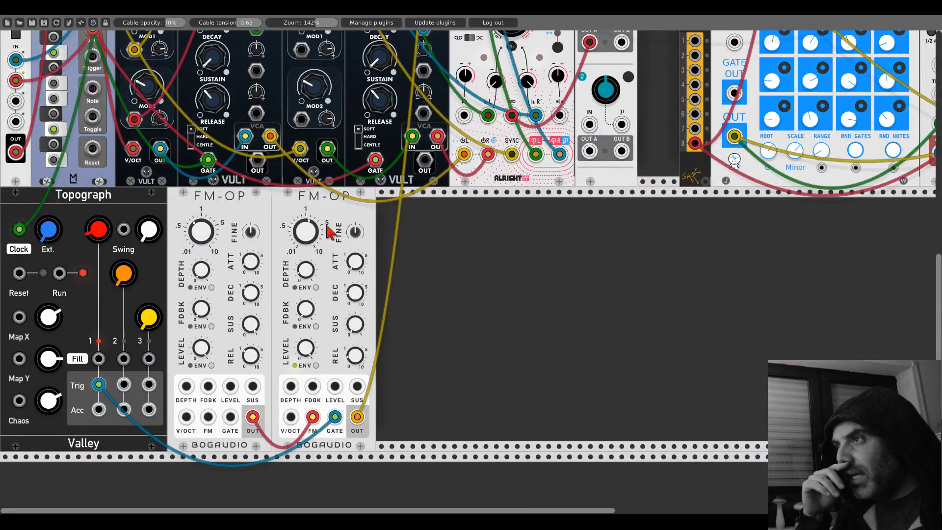
{"action": "key", "text": "ctrl+d"}
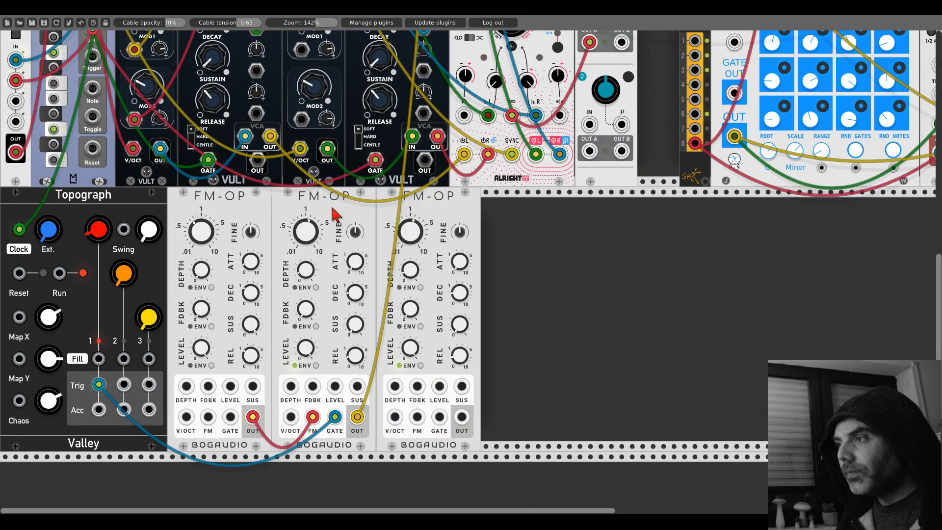
{"action": "left_click_drag", "start_coordinate": [418, 417], "coordinate": [253, 417]}
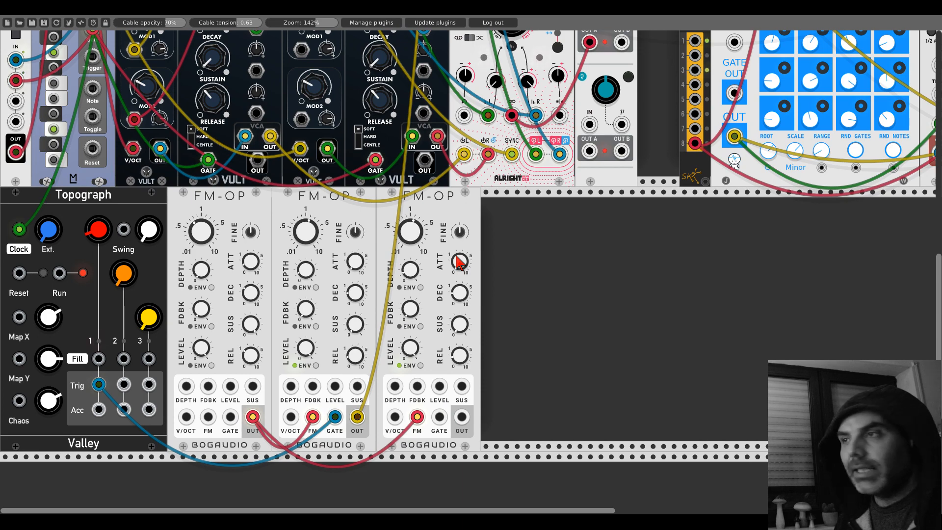
- Patch the Topograph's Trig 2 into the third FM-OP's GATE and that FM-OP's OUT into the R input of mixer channel 5
{"action": "left_click_drag", "start_coordinate": [124, 384], "coordinate": [460, 66]}
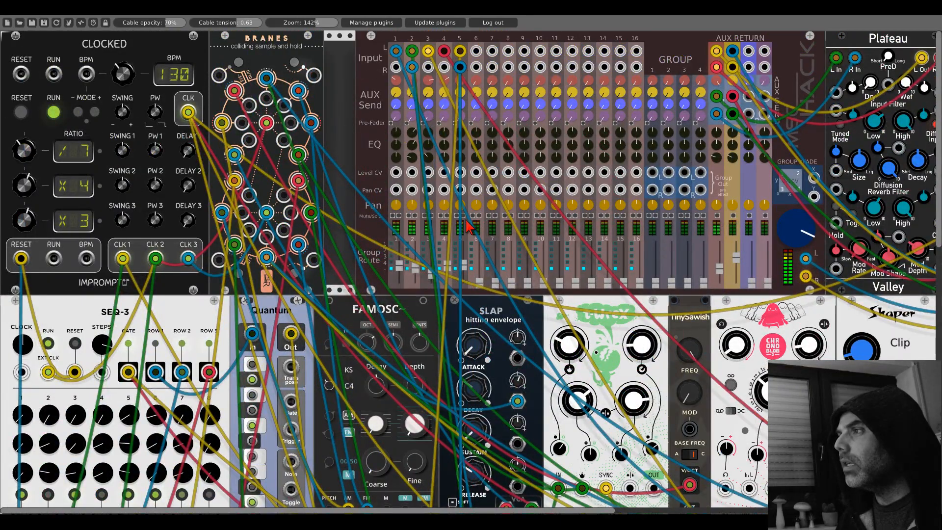
{"action": "scroll", "coordinate": [469, 225], "scroll_direction": "down", "scroll_amount": 10}
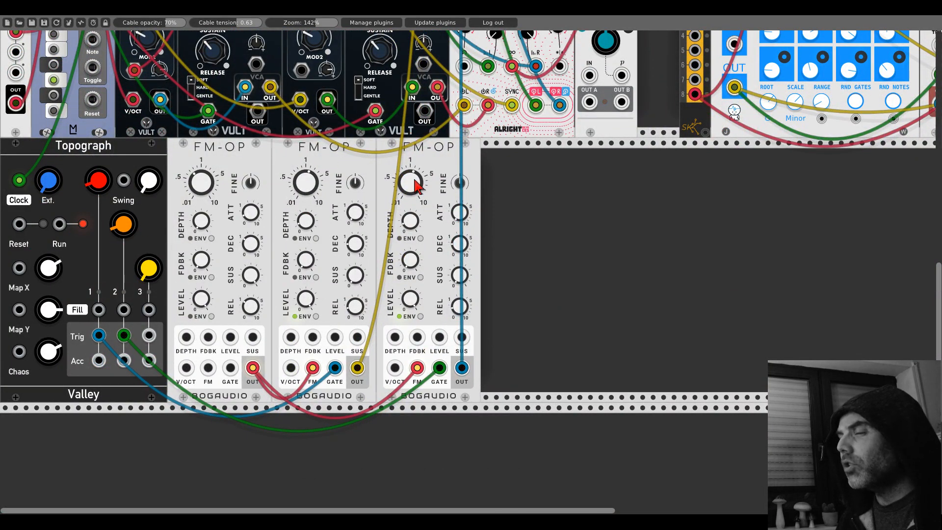
{"action": "left_click_drag", "start_coordinate": [409, 179], "coordinate": [409, 179]}
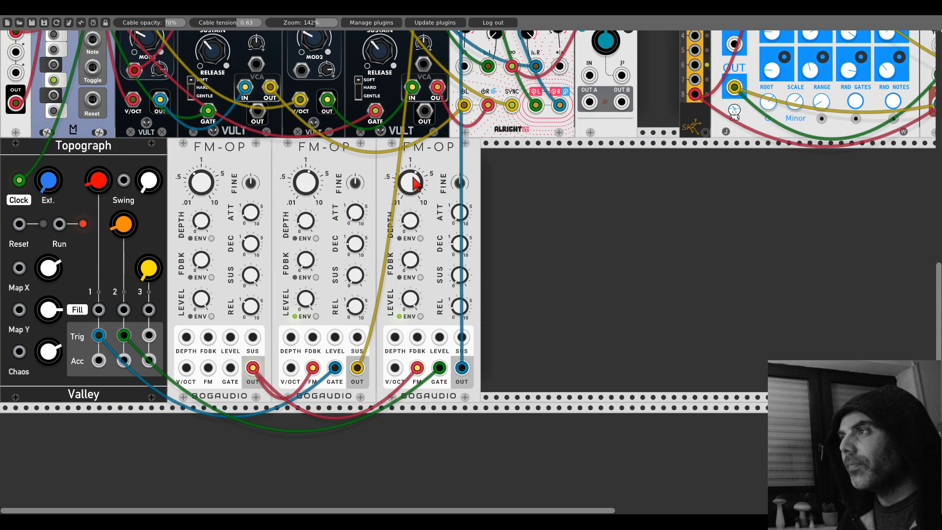
{"action": "scroll", "coordinate": [414, 184], "scroll_direction": "up", "scroll_amount": 15}
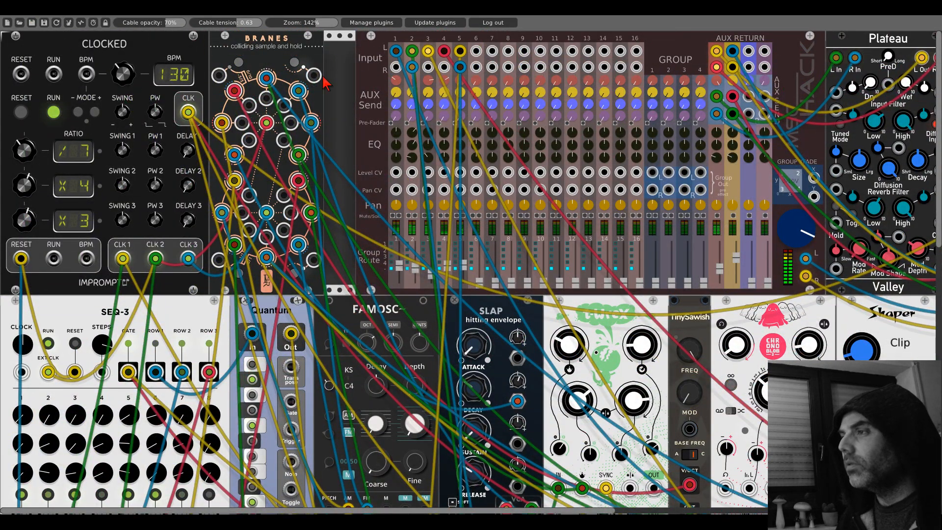
{"action": "scroll", "coordinate": [371, 179], "scroll_direction": "down", "scroll_amount": 15}
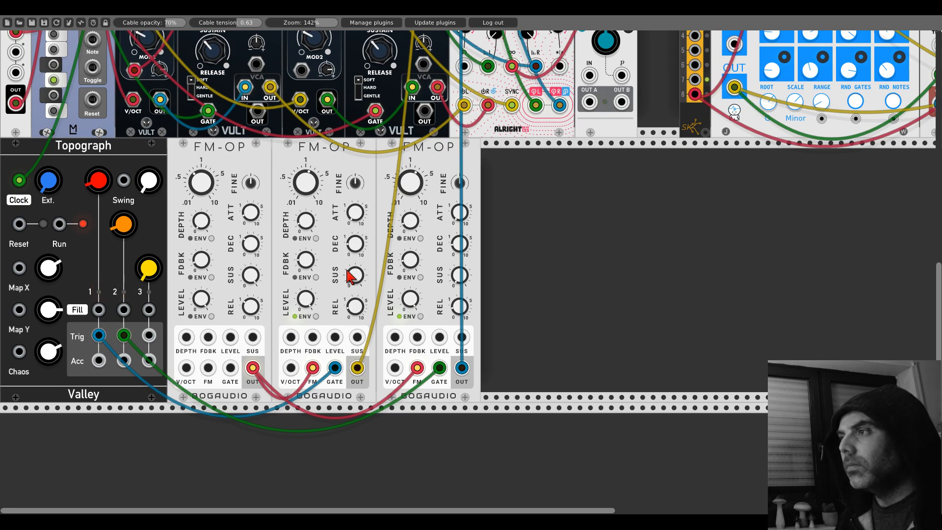
{"action": "scroll", "coordinate": [348, 276], "scroll_direction": "up", "scroll_amount": 15}
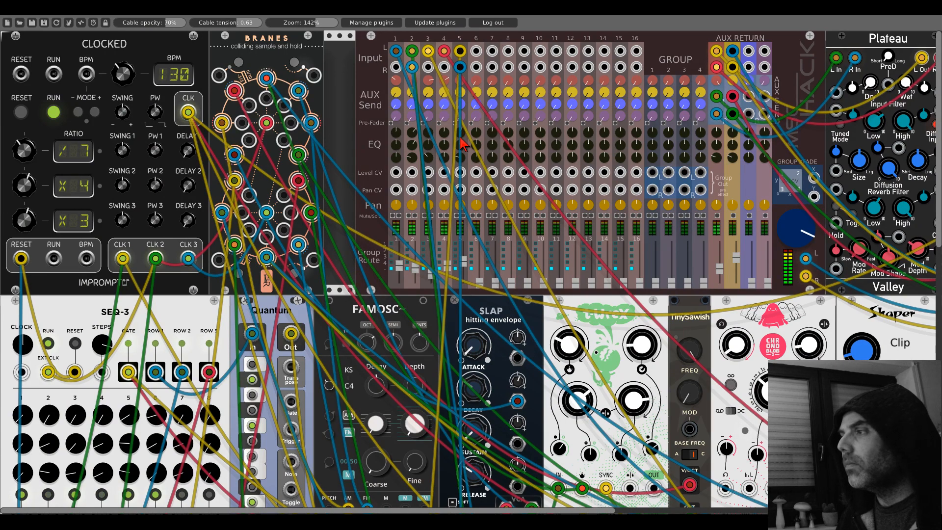
{"action": "scroll", "coordinate": [464, 369], "scroll_direction": "down", "scroll_amount": 10}
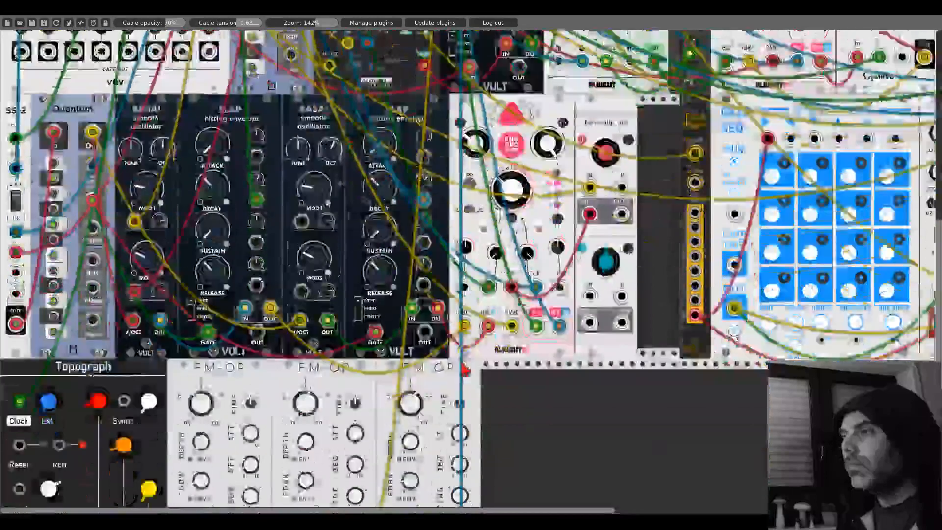
{"action": "scroll", "coordinate": [464, 369], "scroll_direction": "down", "scroll_amount": 9}
{"action": "scroll", "coordinate": [464, 370], "scroll_direction": "up", "scroll_amount": 3}
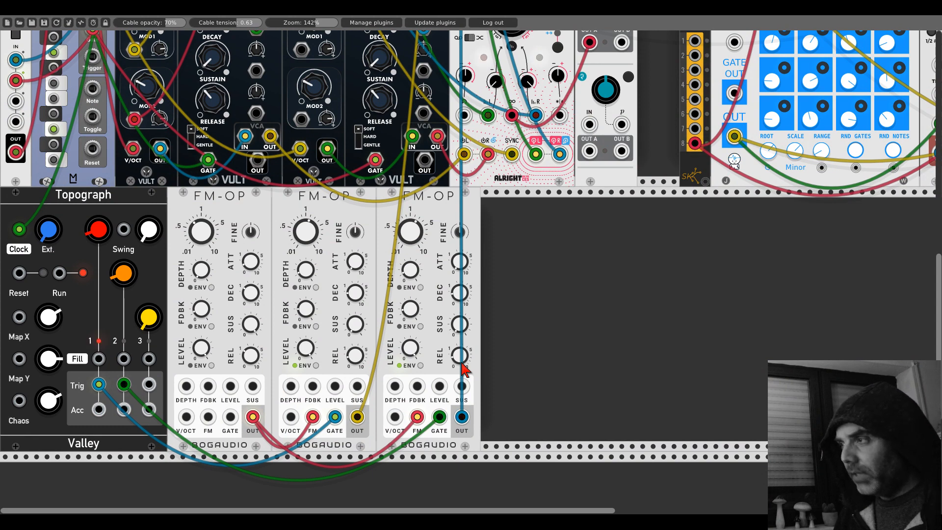
- Add a Squinky Labs EV3 triple VCO beside the FM-OPs and tune its oscillators to G4, A#4 and D5
{"action": "right_click", "coordinate": [579, 284]}
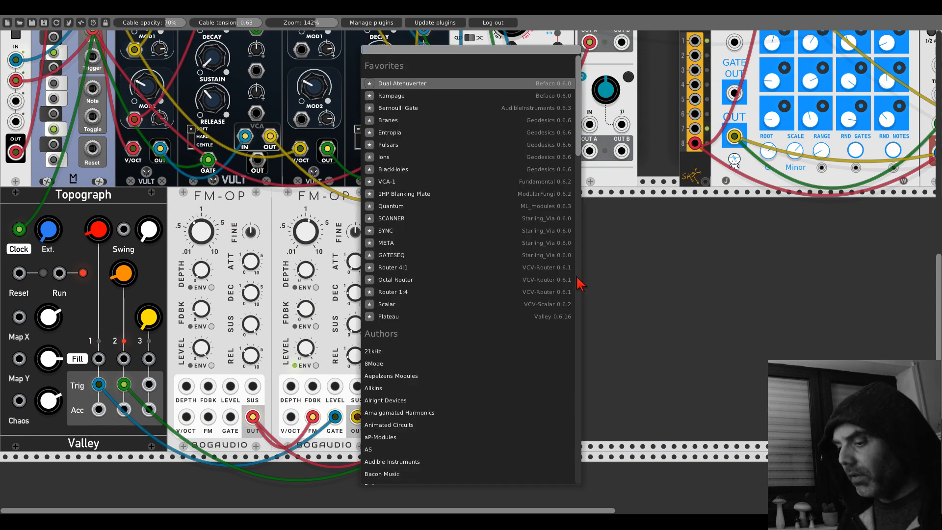
{"action": "type", "text": "ev3"}
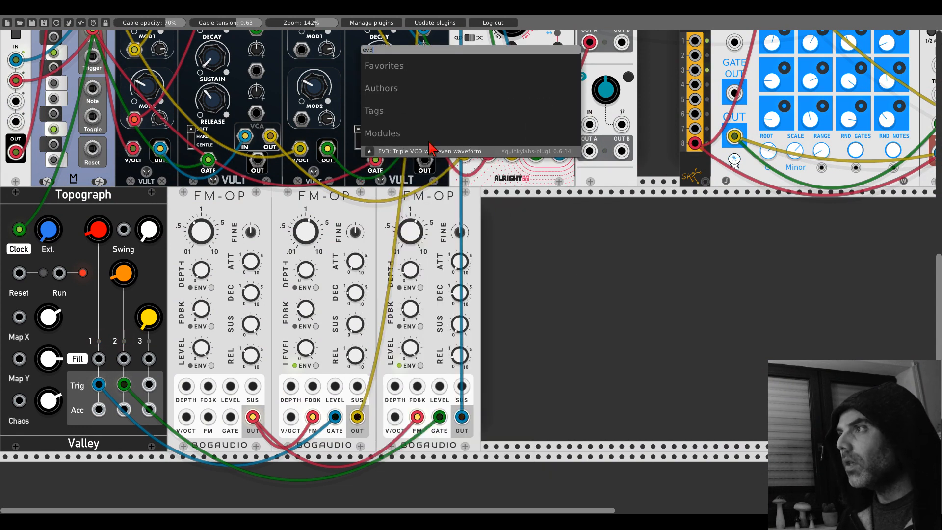
{"action": "left_click", "coordinate": [426, 152]}
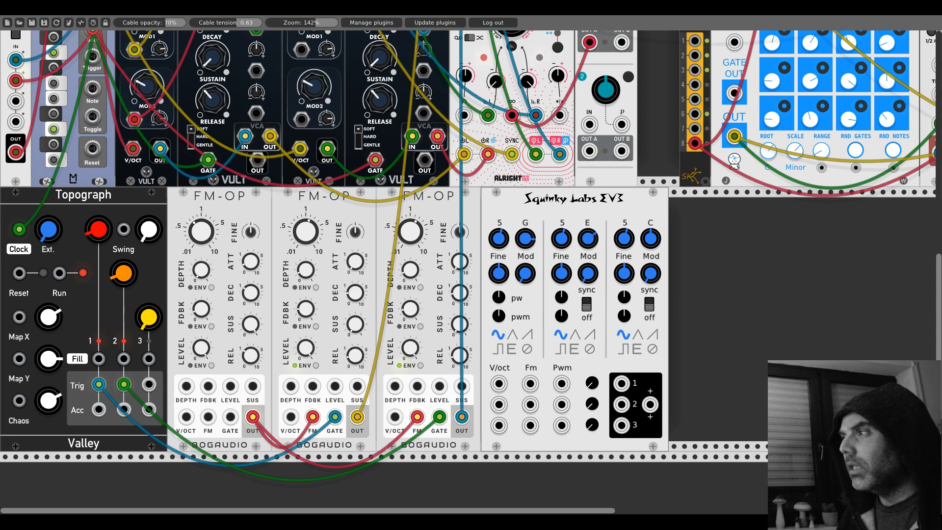
{"action": "left_click_drag", "start_coordinate": [588, 239], "coordinate": [588, 202]}
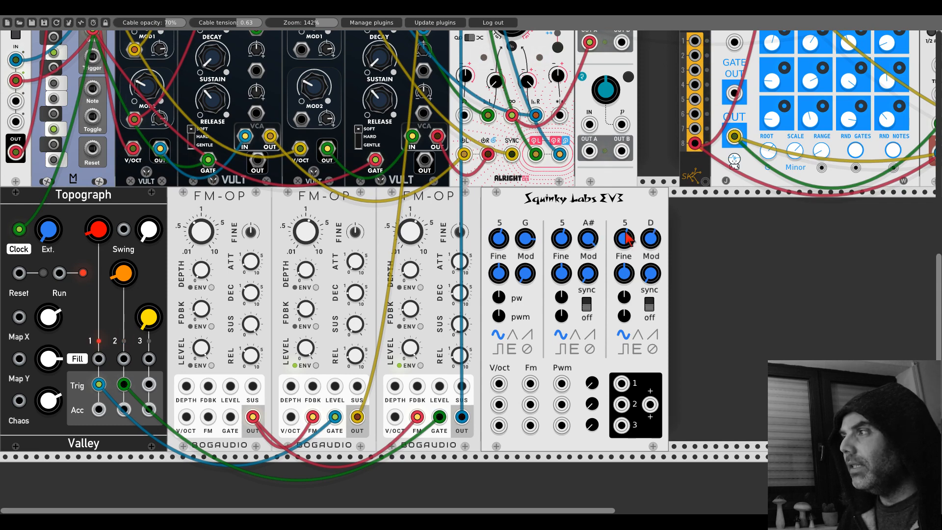
{"action": "left_click_drag", "start_coordinate": [503, 241], "coordinate": [503, 252]}
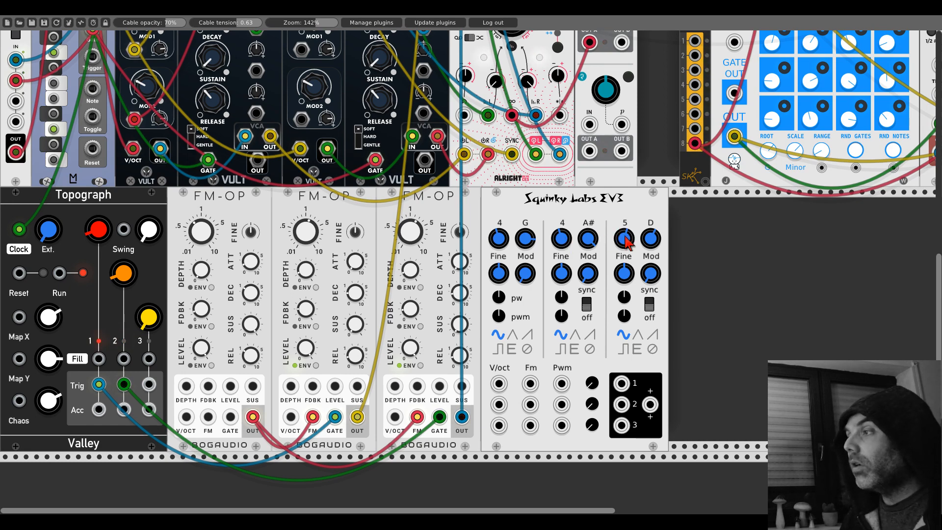
- Add an Audible Instruments Quad VCA beside the EV3 and patch EV3 outputs 1, 2 and 3 into its first three channel inputs
{"action": "right_click", "coordinate": [689, 285]}
{"action": "type", "text": "vca"}
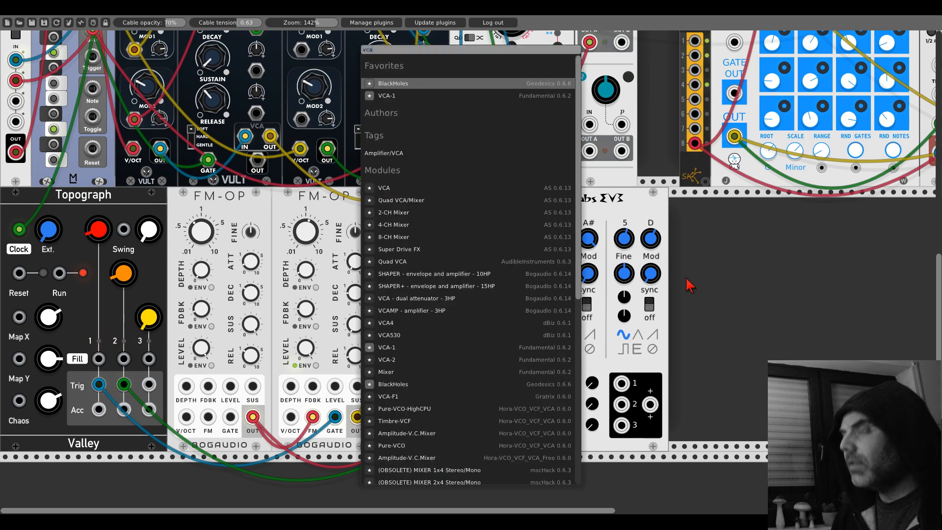
{"action": "key", "text": "BackSpace"}
{"action": "key", "text": "BackSpace"}
{"action": "key", "text": "BackSpace"}
{"action": "type", "text": "veils"}
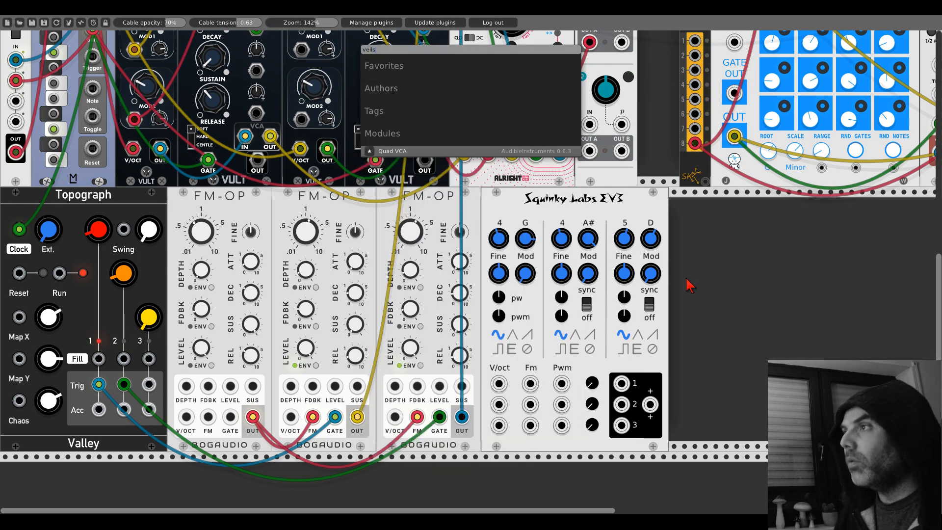
{"action": "left_click", "coordinate": [412, 153]}
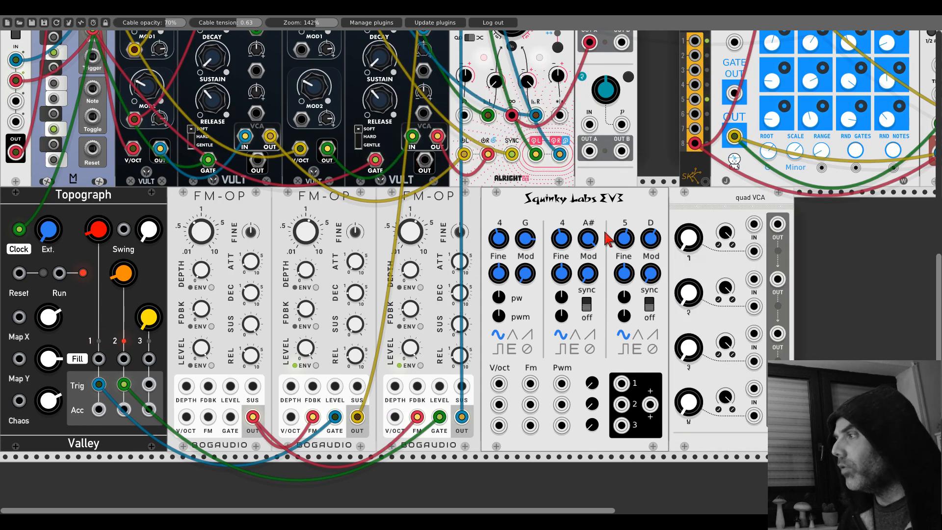
{"action": "left_click_drag", "start_coordinate": [624, 386], "coordinate": [755, 226]}
{"action": "left_click_drag", "start_coordinate": [756, 280], "coordinate": [754, 334]}
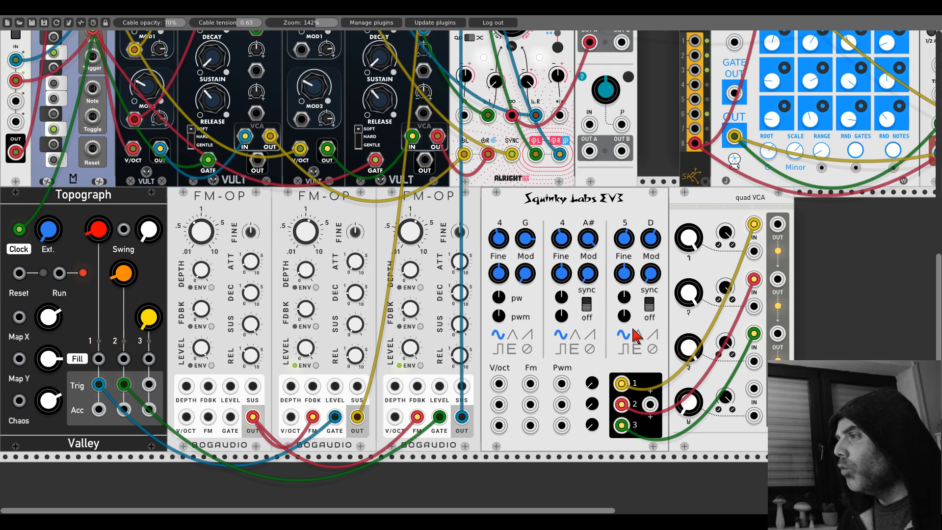
- Try the square waveform on all three EV3 oscillators
{"action": "left_click", "coordinate": [511, 350]}
{"action": "left_click", "coordinate": [561, 349]}
{"action": "left_click", "coordinate": [623, 349]}
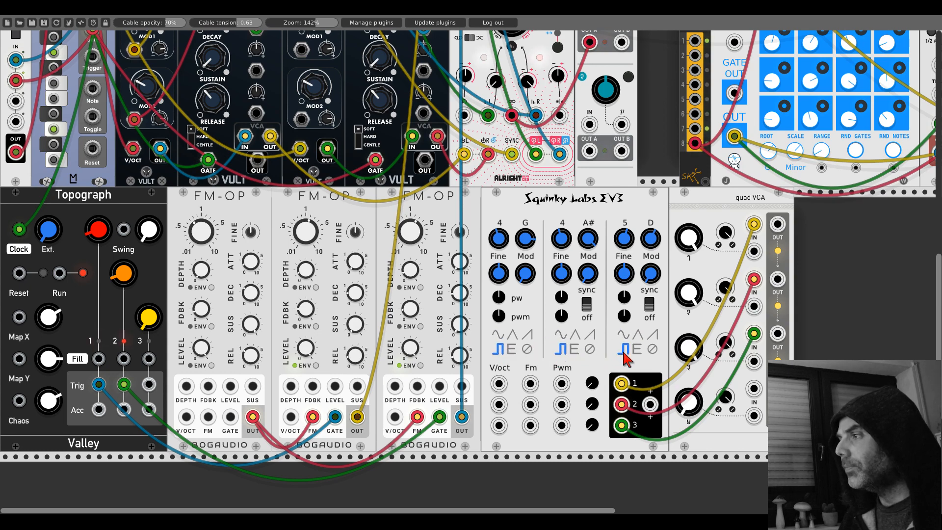
- Set all three EV3 oscillators to the even (E) waveform
{"action": "left_click", "coordinate": [511, 349]}
{"action": "left_click", "coordinate": [575, 349]}
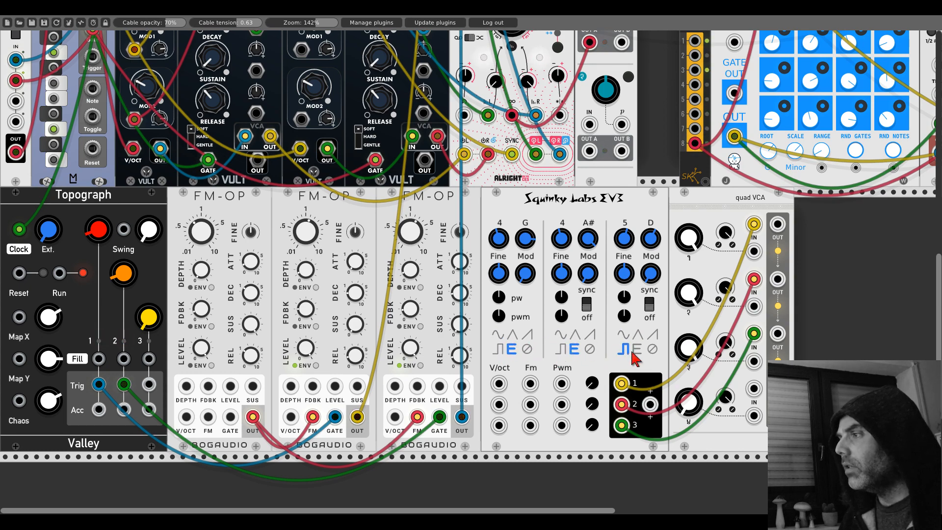
{"action": "left_click", "coordinate": [637, 349]}
{"action": "left_click_drag", "start_coordinate": [666, 272], "coordinate": [644, 232]}
{"action": "scroll", "coordinate": [644, 232], "scroll_direction": "down", "scroll_amount": 1}
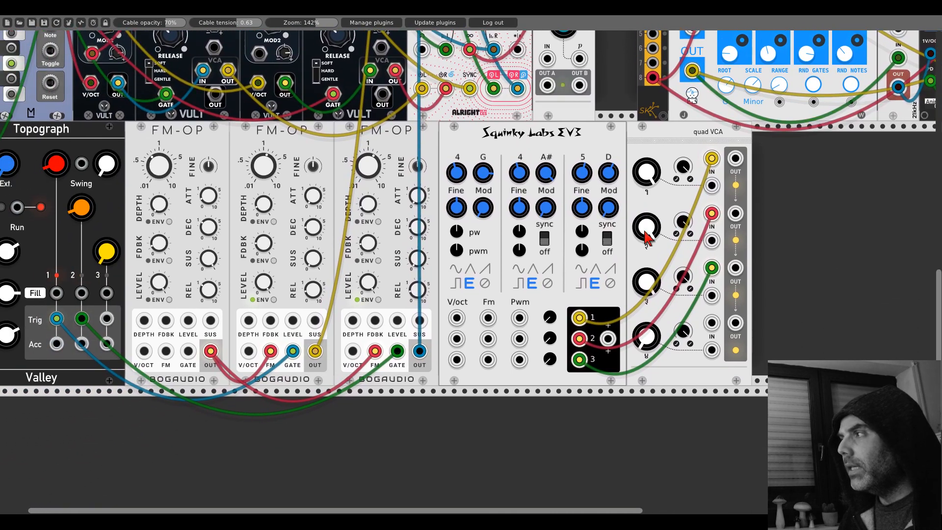
{"action": "right_click", "coordinate": [767, 255]}
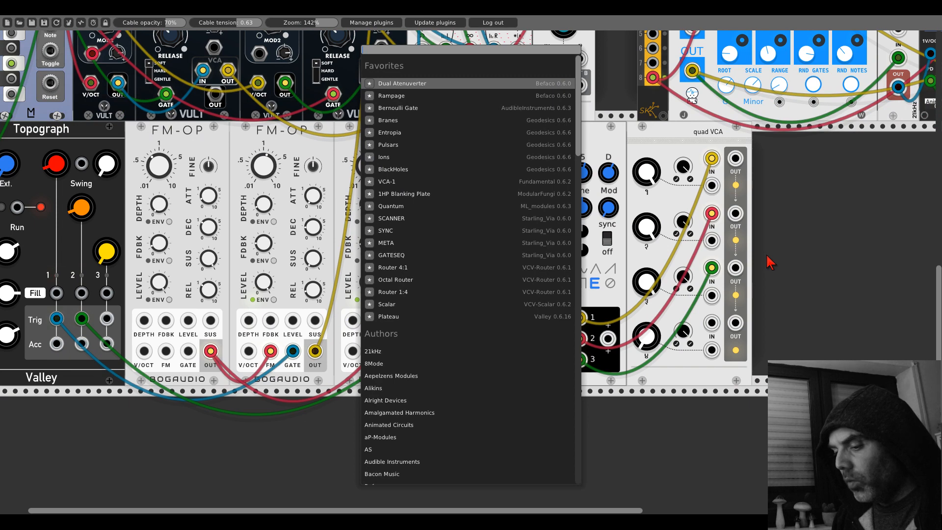
{"action": "type", "text": "adsr"}
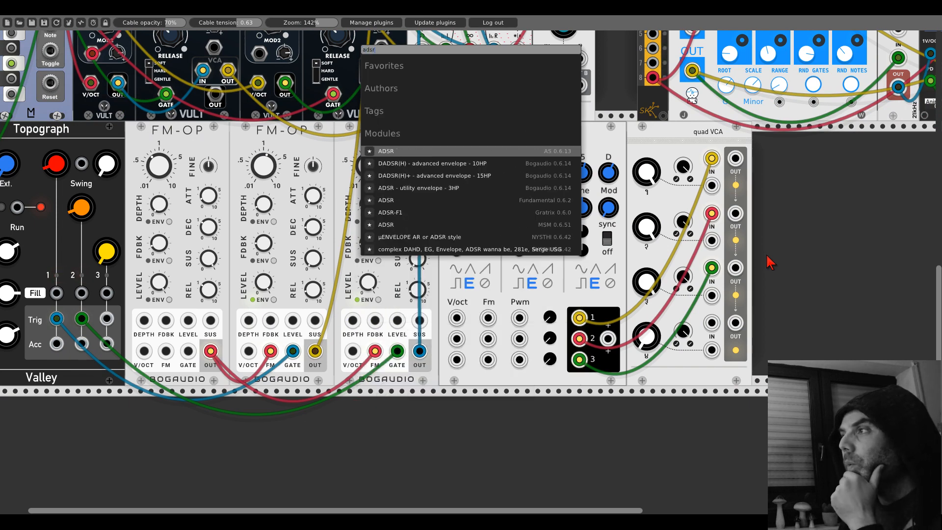
{"action": "left_click", "coordinate": [778, 251]}
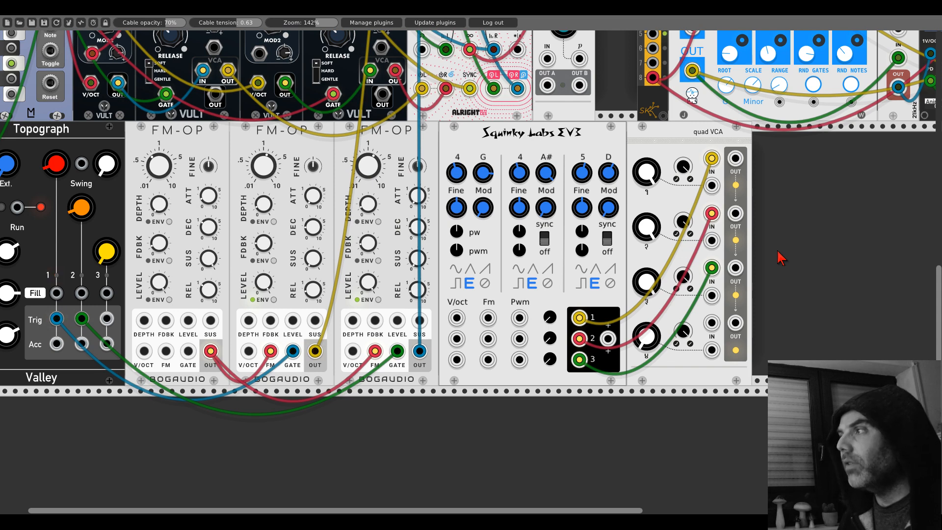
- Add a Bogaudio AD utility envelope and place it directly against the Quad VCA
{"action": "double_click", "coordinate": [781, 257]}
{"action": "type", "text": "ad"}
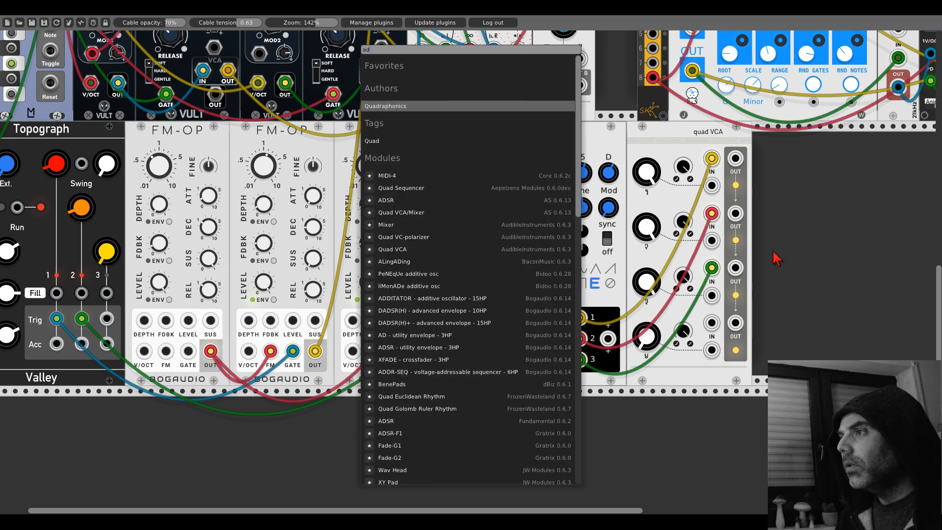
{"action": "left_click", "coordinate": [429, 336]}
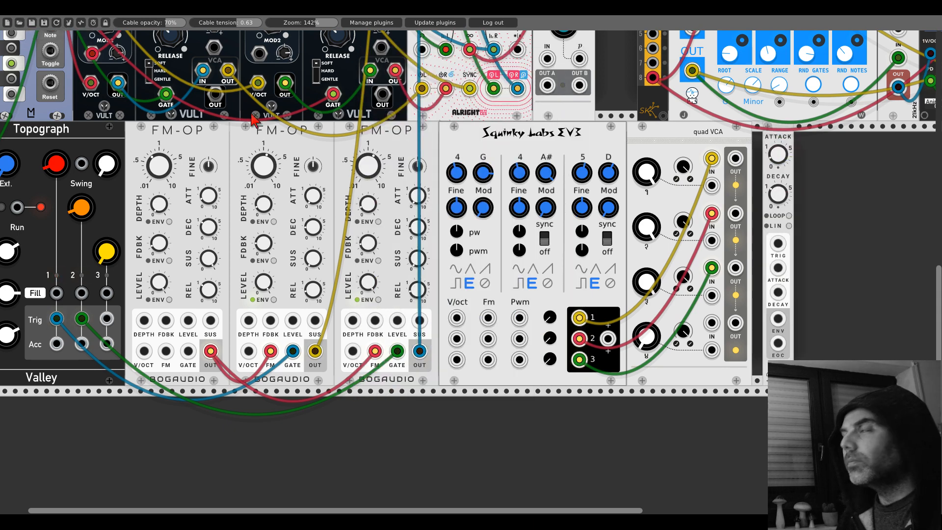
{"action": "left_click_drag", "start_coordinate": [784, 142], "coordinate": [756, 152]}
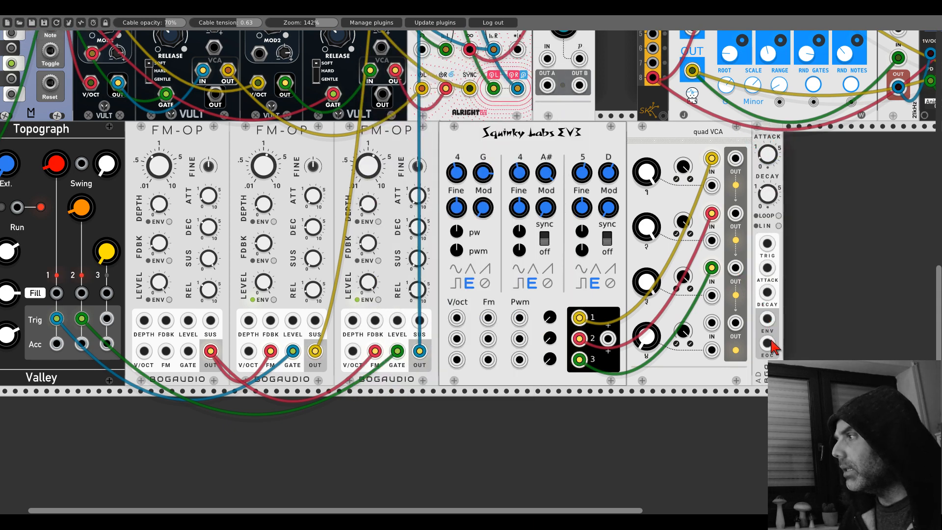
- Patch the Topograph's Trig 3 into the AD envelope's TRIG and its ENV output into the CV inputs of the first three Quad VCA channels
{"action": "left_click_drag", "start_coordinate": [768, 248], "coordinate": [106, 319]}
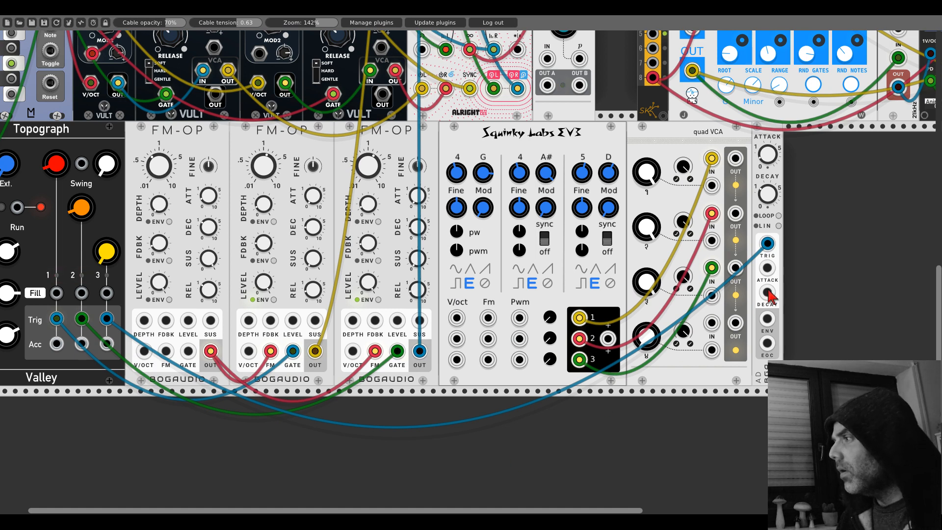
{"action": "left_click_drag", "start_coordinate": [768, 319], "coordinate": [711, 185]}
{"action": "left_click_drag", "start_coordinate": [711, 240], "coordinate": [769, 320]}
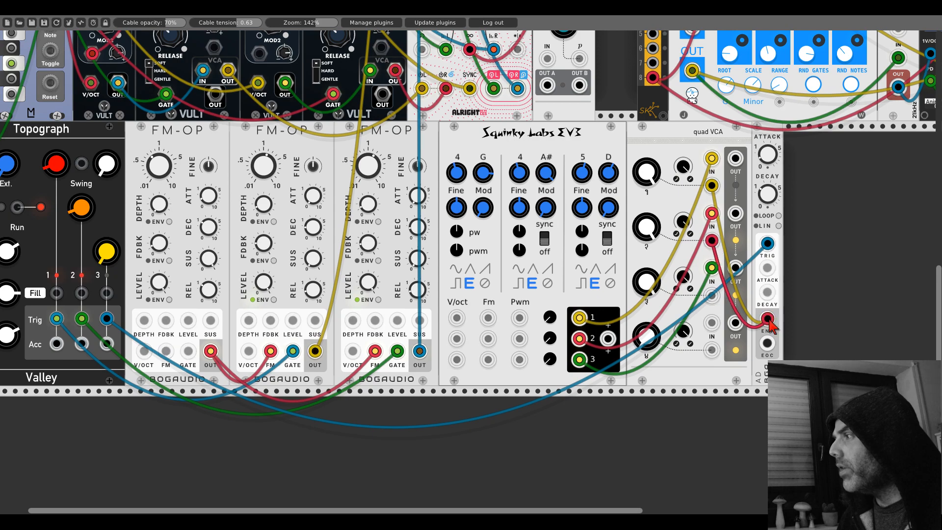
{"action": "left_click_drag", "start_coordinate": [711, 295], "coordinate": [768, 321]}
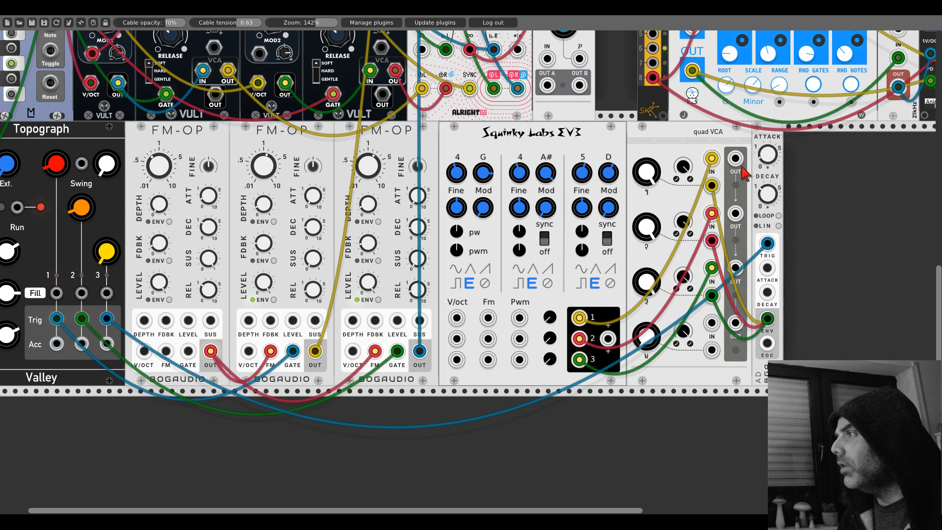
- Patch the first three Quad VCA outputs into both inputs of mixer channel 6 and the left input of channel 7
{"action": "scroll", "coordinate": [745, 173], "scroll_direction": "up", "scroll_amount": 15}
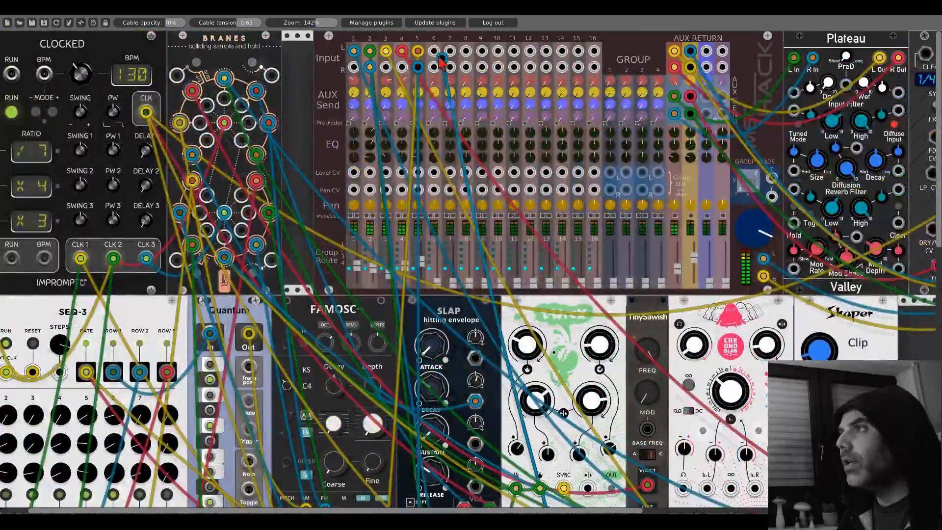
{"action": "scroll", "coordinate": [442, 60], "scroll_direction": "down", "scroll_amount": 10}
{"action": "scroll", "coordinate": [442, 60], "scroll_direction": "right", "scroll_amount": 10}
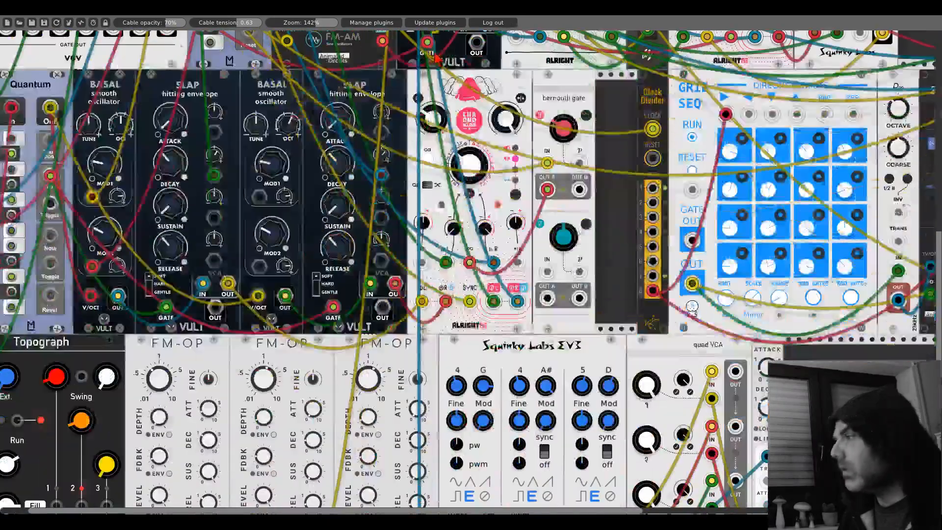
{"action": "scroll", "coordinate": [742, 431], "scroll_direction": "up", "scroll_amount": 4}
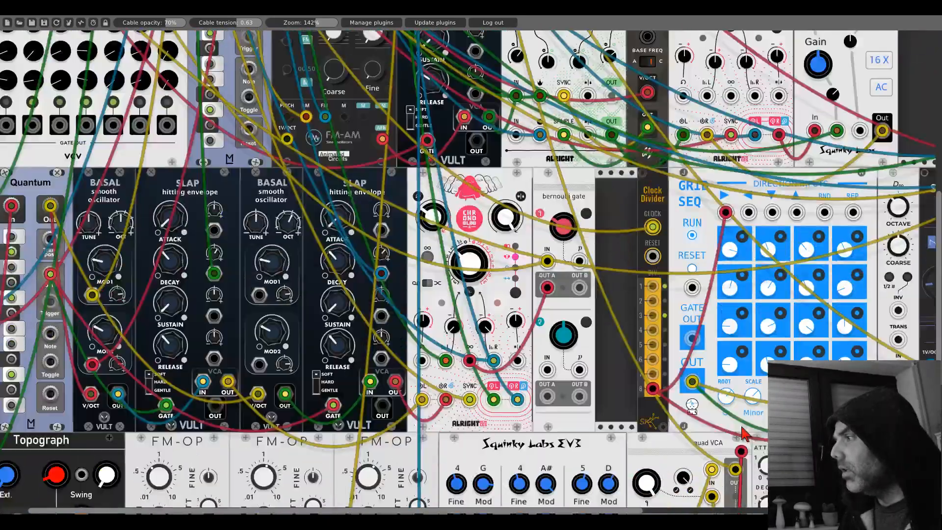
{"action": "scroll", "coordinate": [742, 427], "scroll_direction": "up", "scroll_amount": 16}
{"action": "left_click_drag", "start_coordinate": [742, 427], "coordinate": [449, 51]}
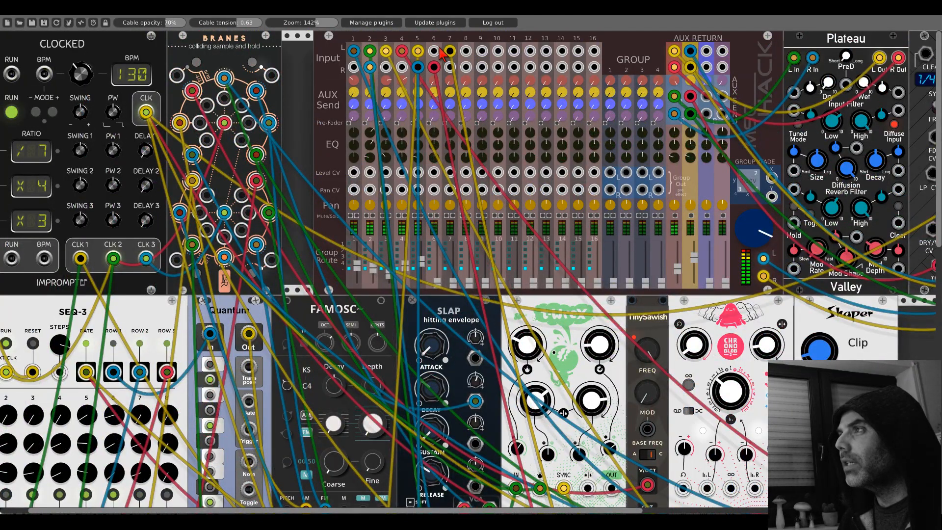
{"action": "scroll", "coordinate": [649, 241], "scroll_direction": "down", "scroll_amount": 18}
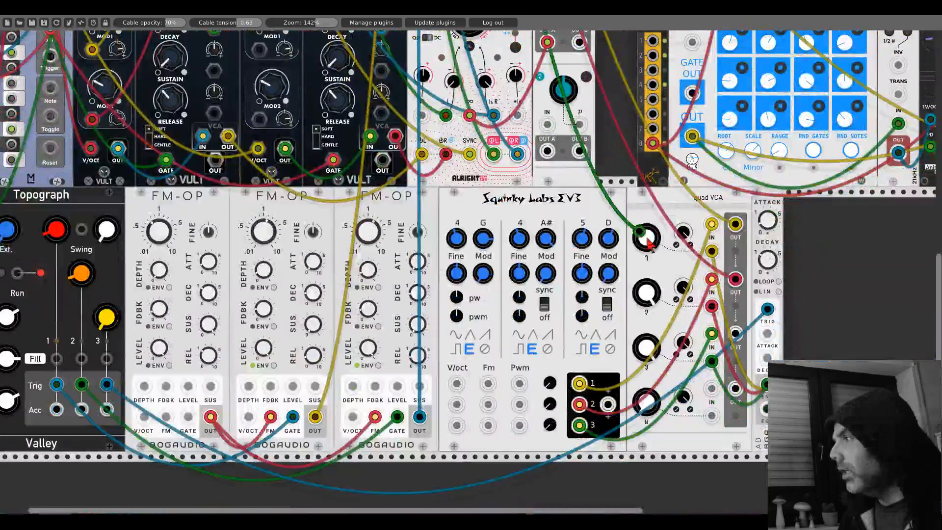
{"action": "left_click_drag", "start_coordinate": [648, 241], "coordinate": [734, 346]}
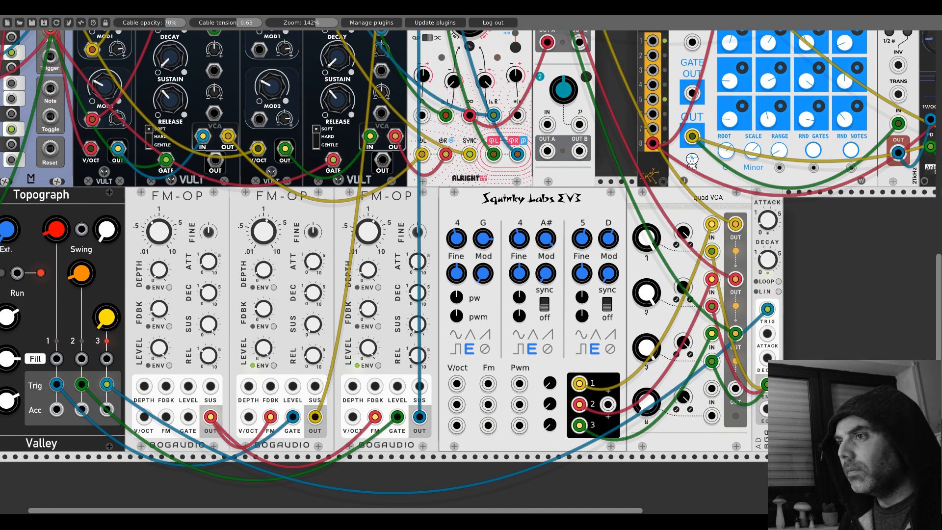
- Solo channels 6 and 7 on the mixer
{"action": "scroll", "coordinate": [437, 219], "scroll_direction": "up", "scroll_amount": 10}
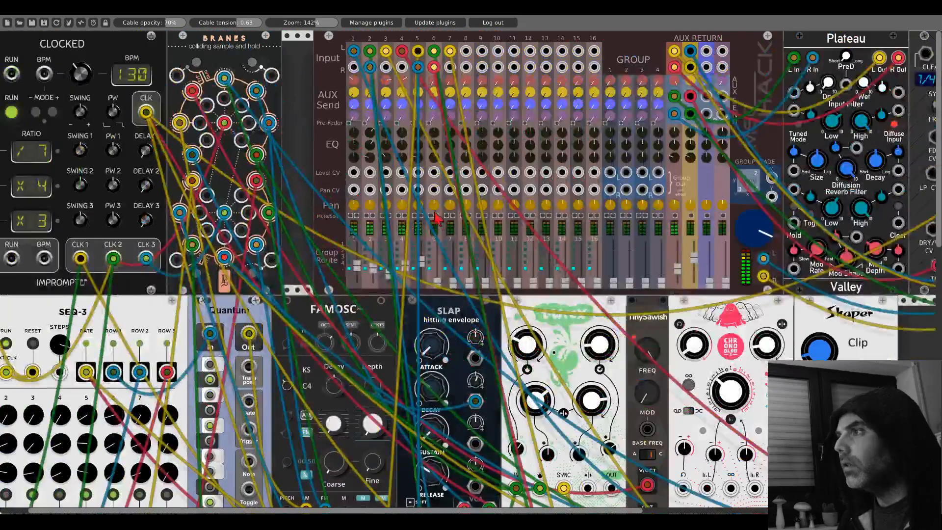
{"action": "left_click", "coordinate": [437, 215]}
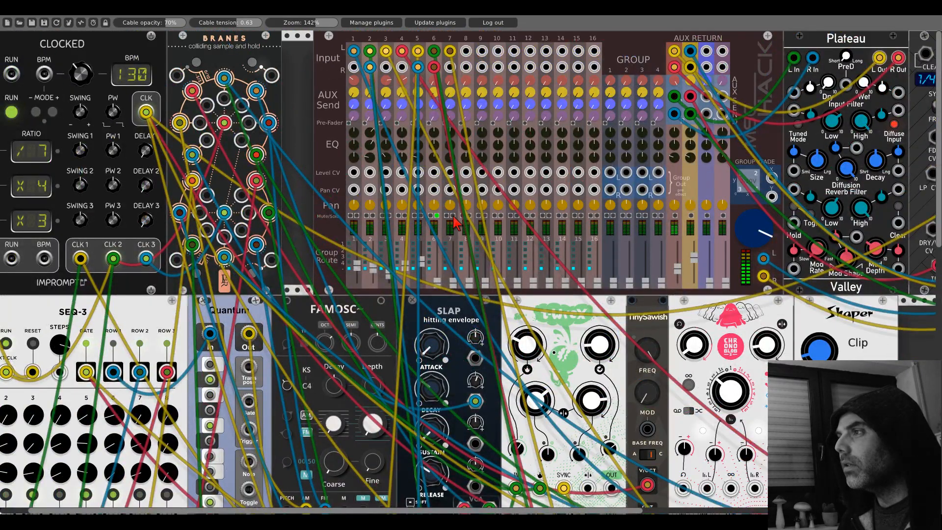
{"action": "left_click", "coordinate": [452, 215]}
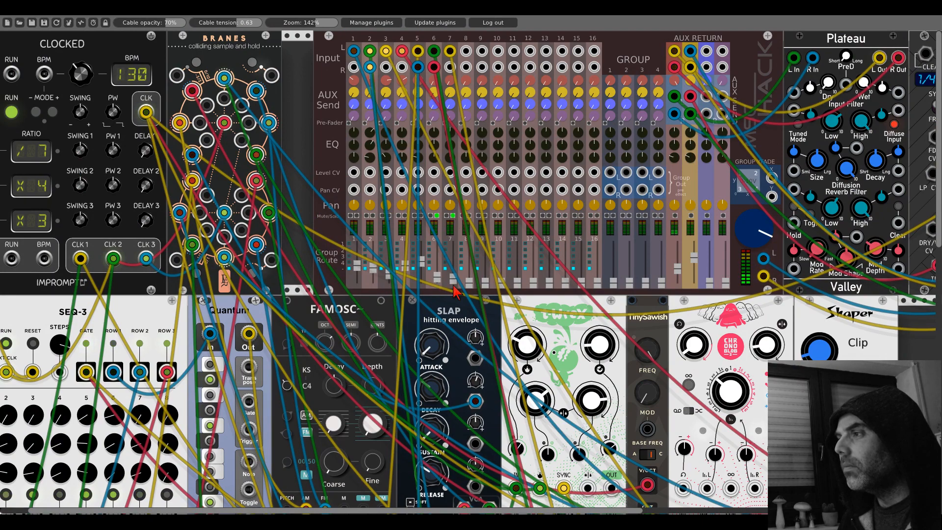
- Remove the cables from the first three Quad VCA outputs
{"action": "scroll", "coordinate": [455, 292], "scroll_direction": "down", "scroll_amount": 15}
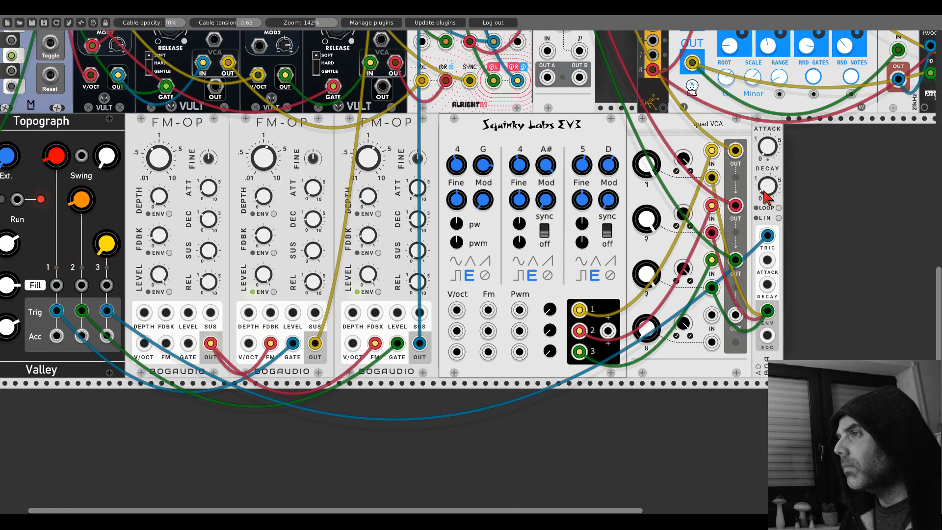
{"action": "scroll", "coordinate": [372, 133], "scroll_direction": "left", "scroll_amount": 2}
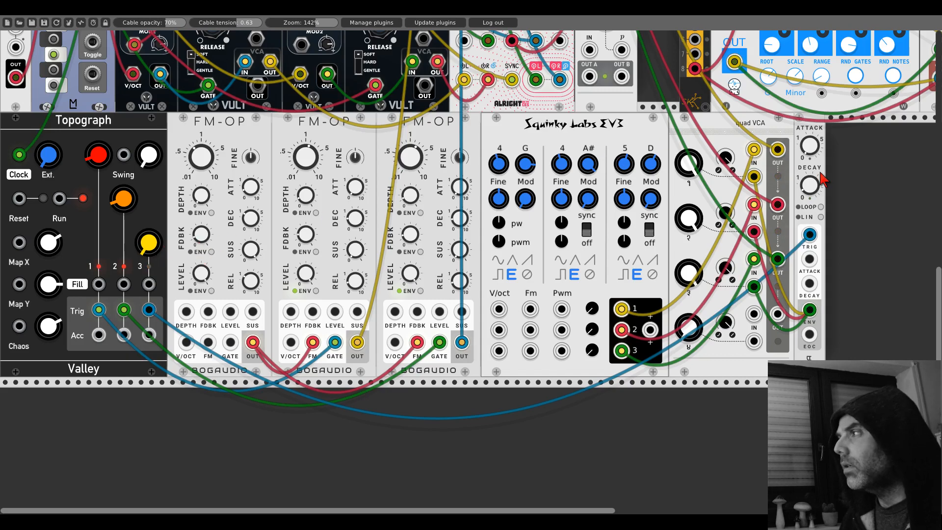
{"action": "scroll", "coordinate": [403, 181], "scroll_direction": "right", "scroll_amount": 10}
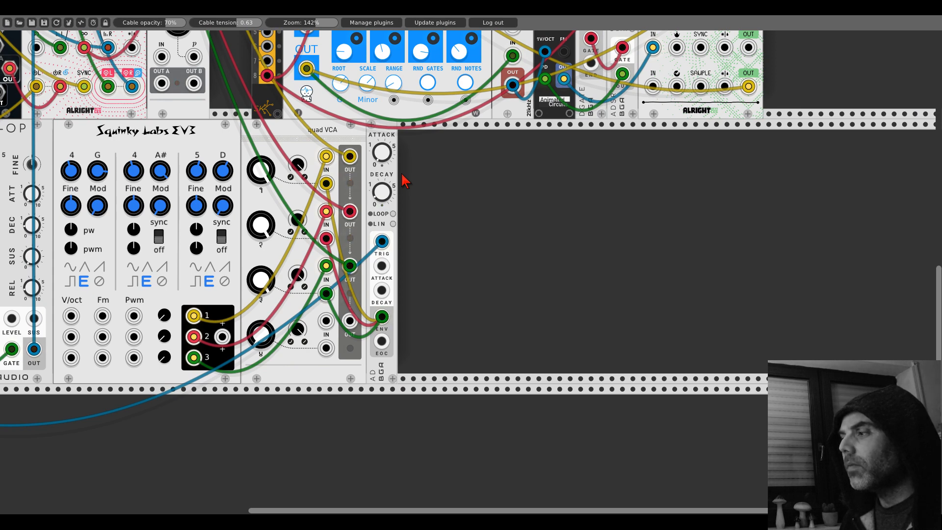
{"action": "right_click", "coordinate": [350, 158]}
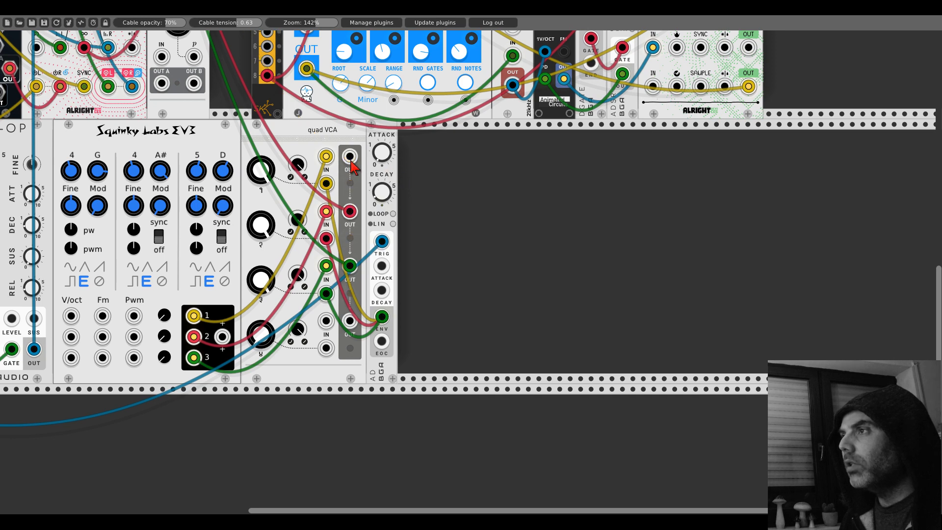
{"action": "right_click", "coordinate": [350, 212]}
{"action": "right_click", "coordinate": [349, 267]}
- Add an Alright Devices Chronoblob2 delay and place it directly against the AD envelope
{"action": "right_click", "coordinate": [548, 226]}
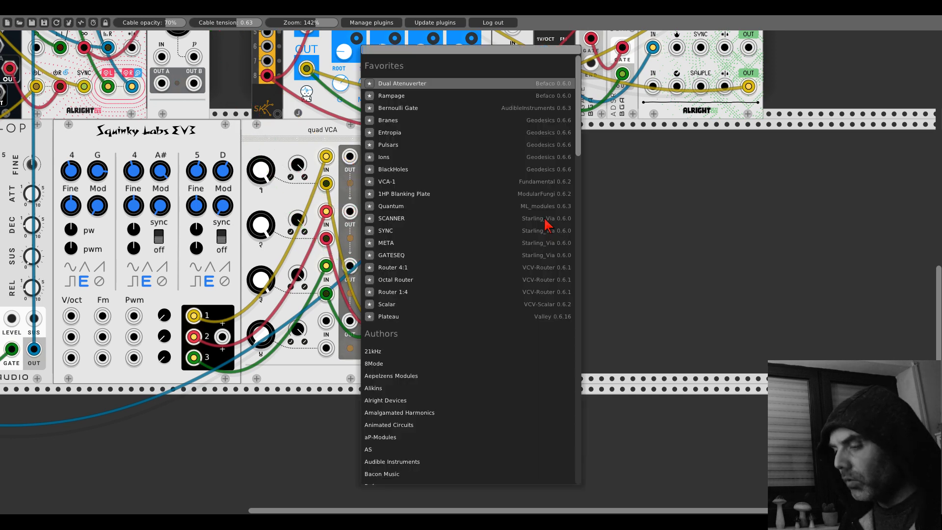
{"action": "left_click", "coordinate": [380, 402]}
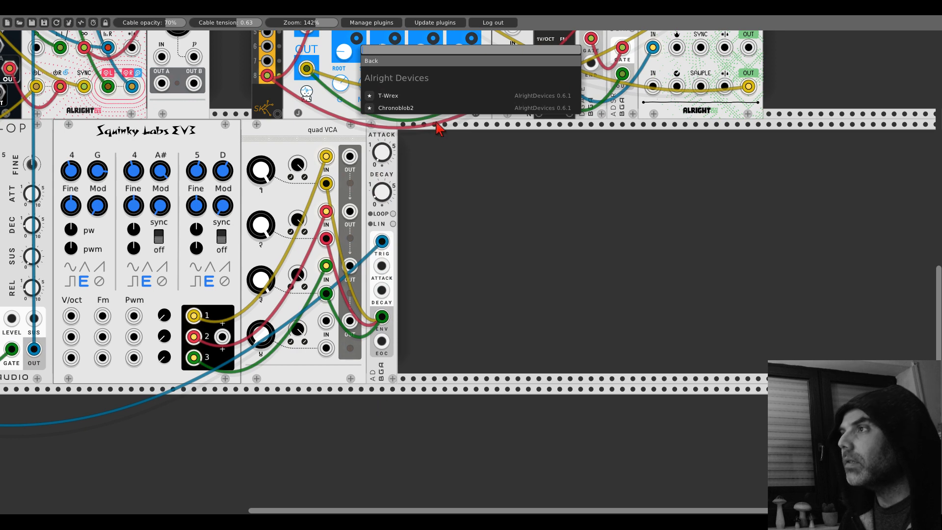
{"action": "left_click", "coordinate": [410, 114]}
{"action": "left_click_drag", "start_coordinate": [505, 143], "coordinate": [421, 143]}
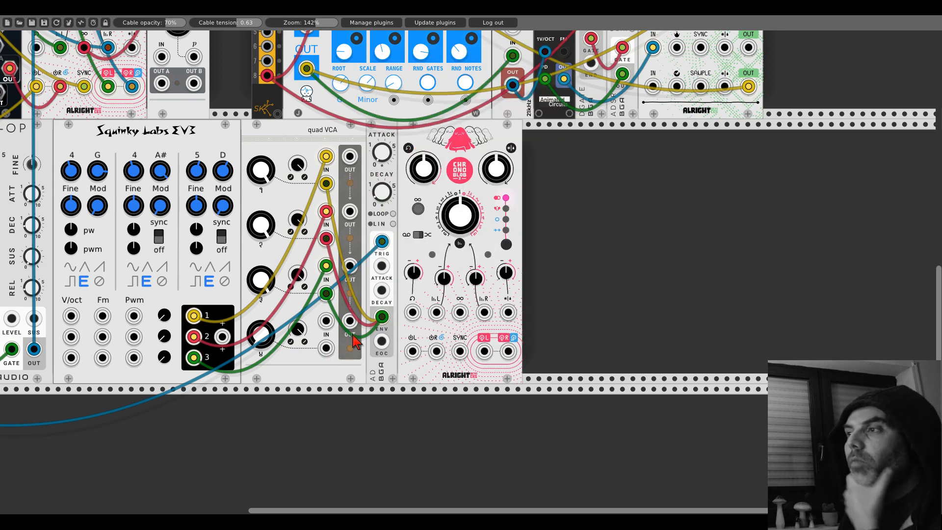
- Patch the fourth Quad VCA output into the new Chronoblob2's left input and its stereo outputs into mixer channel 6
{"action": "left_click_drag", "start_coordinate": [351, 324], "coordinate": [412, 351]}
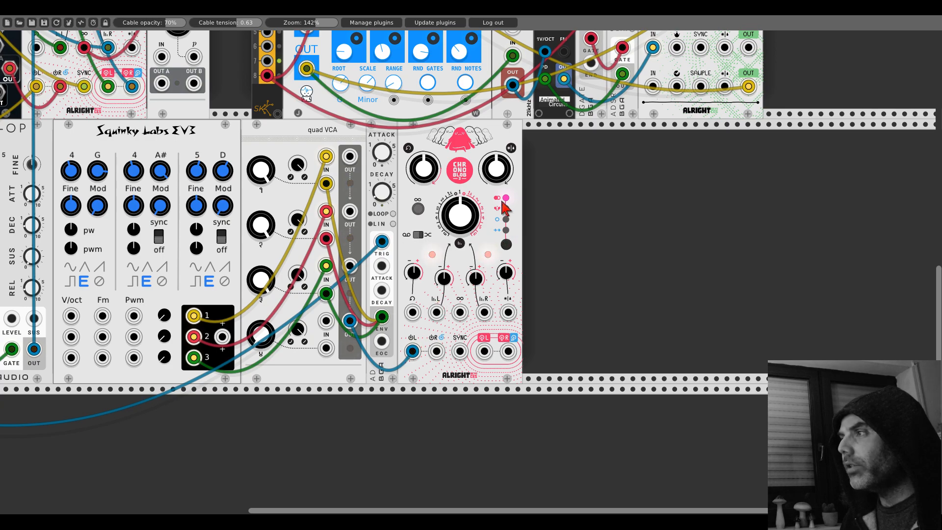
{"action": "left_click_drag", "start_coordinate": [484, 351], "coordinate": [48, 51]}
{"action": "scroll", "coordinate": [485, 353], "scroll_direction": "up", "scroll_amount": 20}
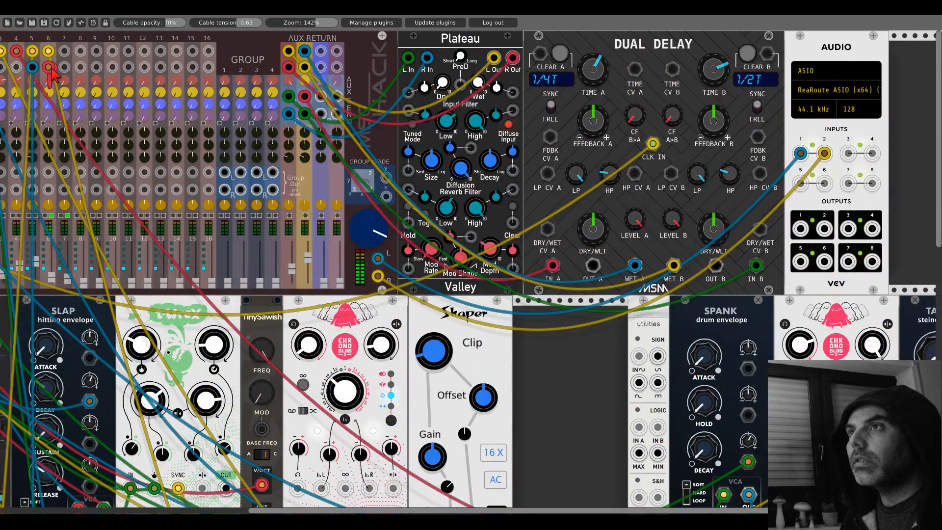
- Patch the new Chronoblob2's SYNC input to the master CLK output of Clocked
{"action": "scroll", "coordinate": [272, 253], "scroll_direction": "down", "scroll_amount": 20}
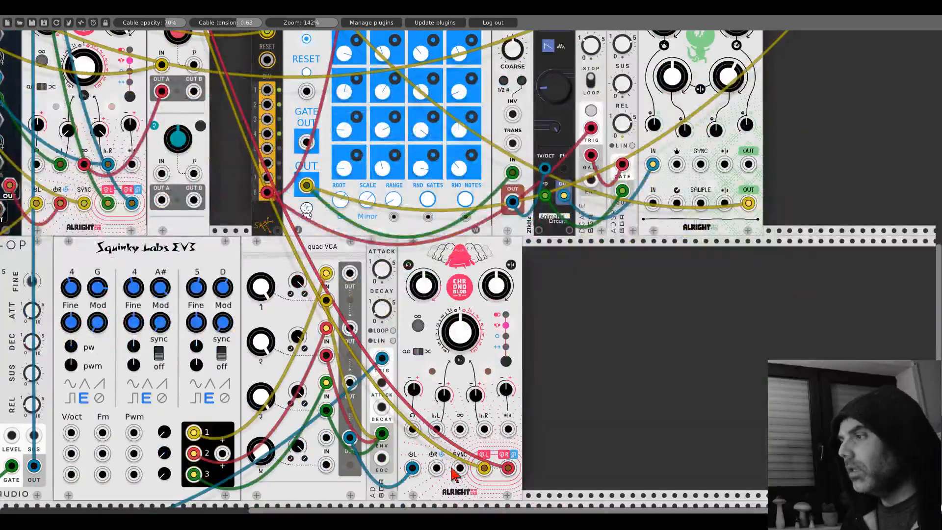
{"action": "left_click_drag", "start_coordinate": [457, 468], "coordinate": [92, 111]}
{"action": "scroll", "coordinate": [455, 465], "scroll_direction": "up", "scroll_amount": 17}
{"action": "scroll", "coordinate": [444, 452], "scroll_direction": "up", "scroll_amount": 7}
{"action": "scroll", "coordinate": [417, 426], "scroll_direction": "left", "scroll_amount": 13}
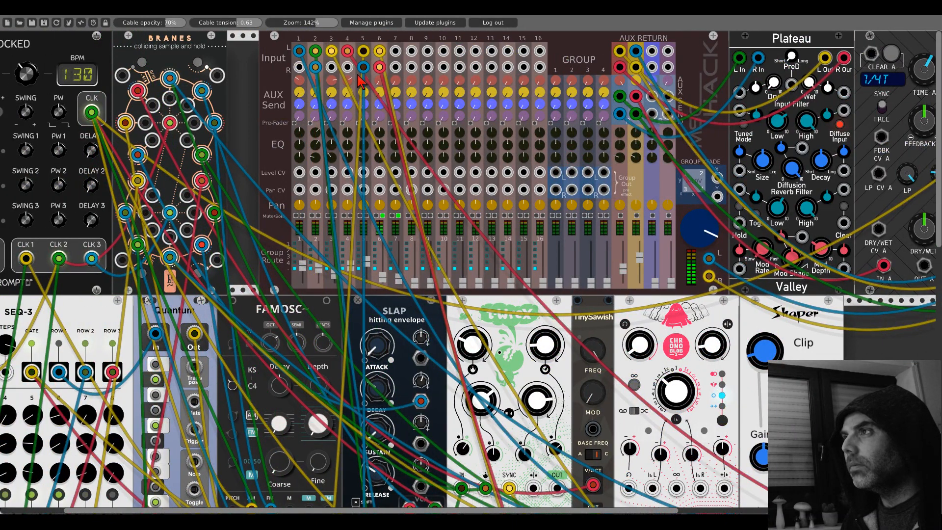
{"action": "left_click_drag", "start_coordinate": [377, 40], "coordinate": [355, 39]}
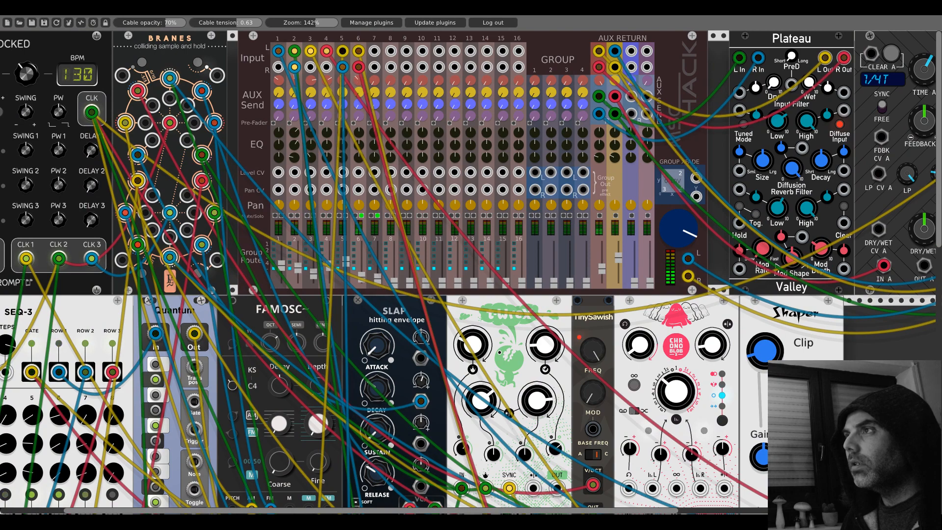
- Adjust the delay time and left time-CV amount on the new Chronoblob2, trying its loop button
{"action": "scroll", "coordinate": [769, 346], "scroll_direction": "down", "scroll_amount": 20}
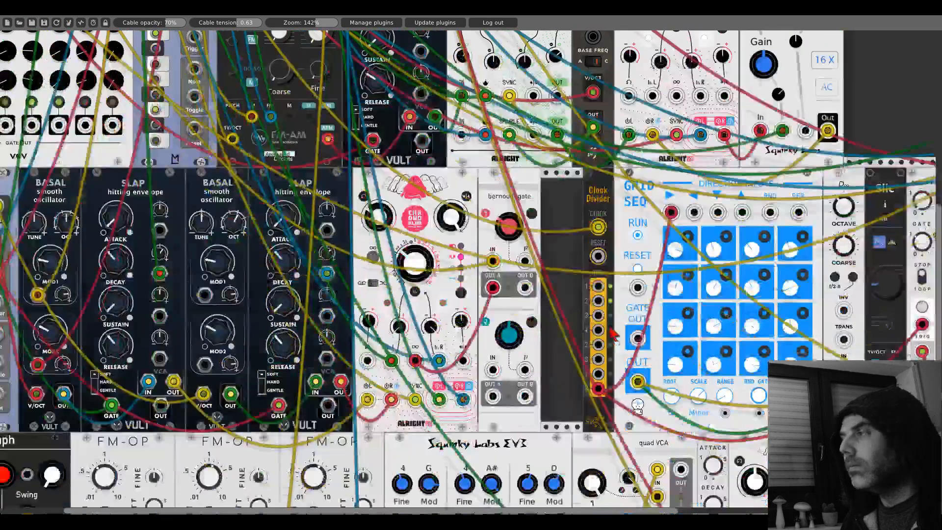
{"action": "scroll", "coordinate": [769, 346], "scroll_direction": "right", "scroll_amount": 2}
{"action": "scroll", "coordinate": [772, 351], "scroll_direction": "right", "scroll_amount": 13}
{"action": "scroll", "coordinate": [772, 352], "scroll_direction": "down", "scroll_amount": 6}
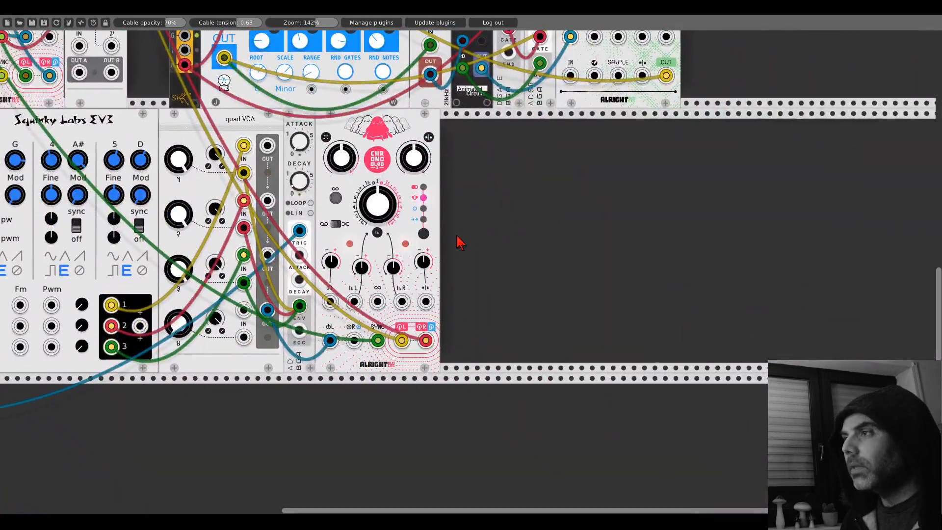
{"action": "scroll", "coordinate": [458, 242], "scroll_direction": "up", "scroll_amount": 1}
{"action": "left_click_drag", "start_coordinate": [394, 238], "coordinate": [394, 240]}
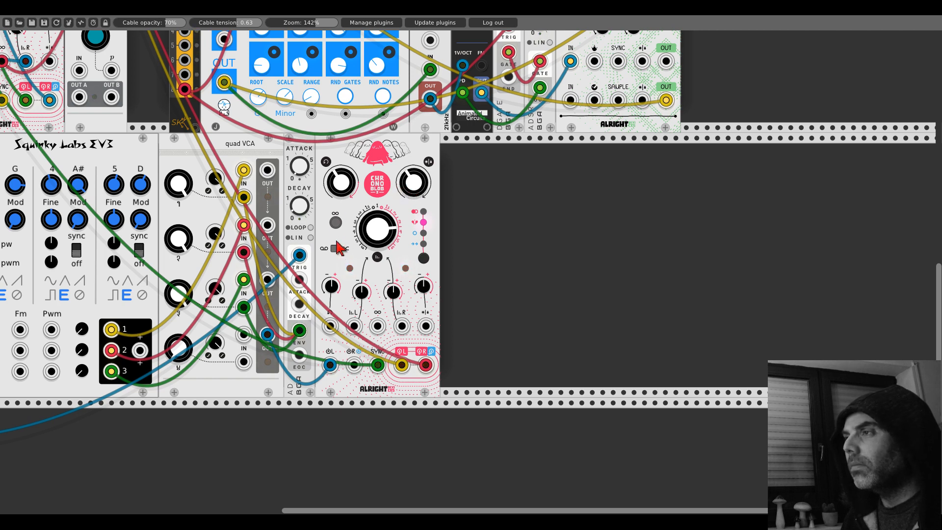
{"action": "left_click", "coordinate": [334, 224]}
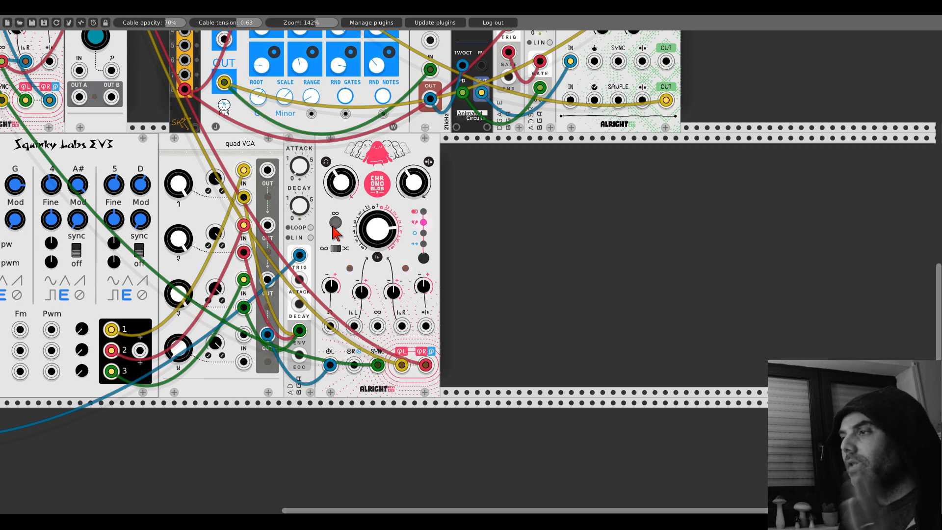
{"action": "left_click_drag", "start_coordinate": [360, 293], "coordinate": [360, 310]}
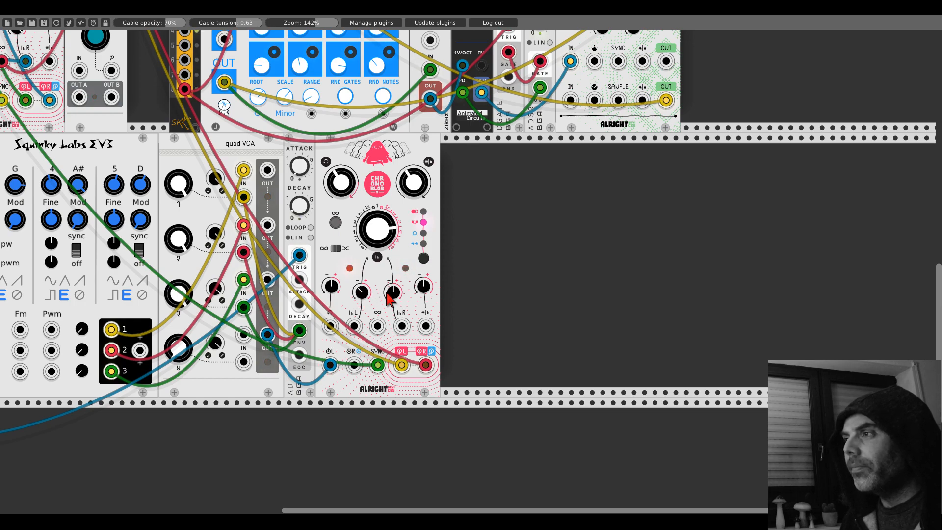
- Move the mixer module back flush against the Plateau reverb
{"action": "scroll", "coordinate": [399, 242], "scroll_direction": "left", "scroll_amount": 15}
{"action": "scroll", "coordinate": [399, 241], "scroll_direction": "up", "scroll_amount": 15}
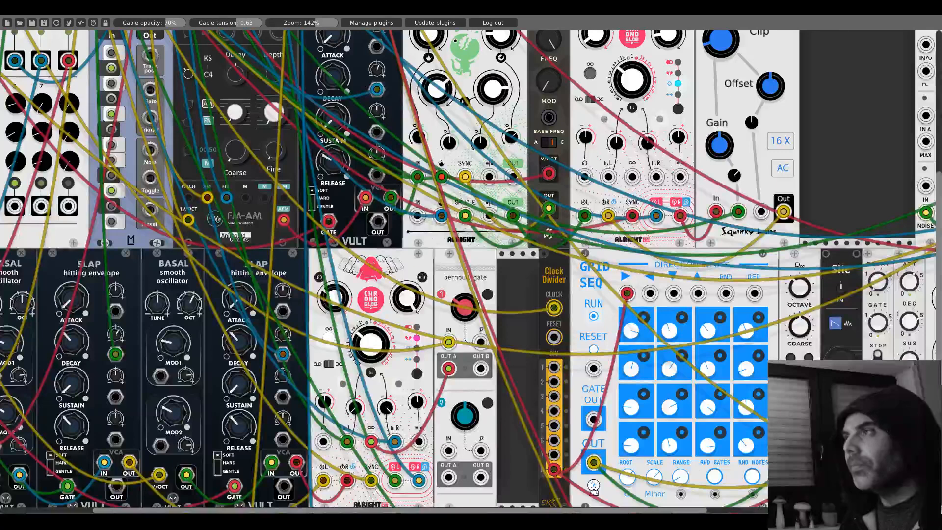
{"action": "scroll", "coordinate": [399, 241], "scroll_direction": "up", "scroll_amount": 13}
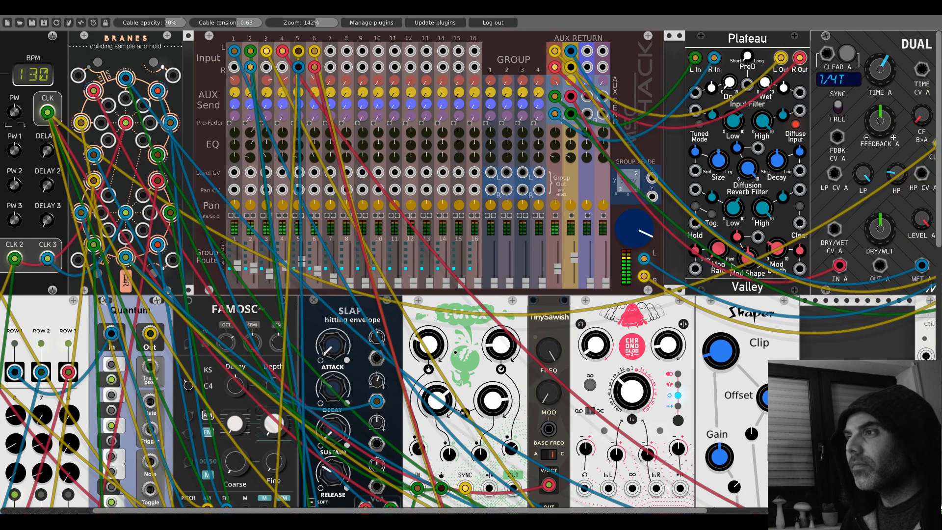
{"action": "left_click_drag", "start_coordinate": [317, 274], "coordinate": [306, 274]}
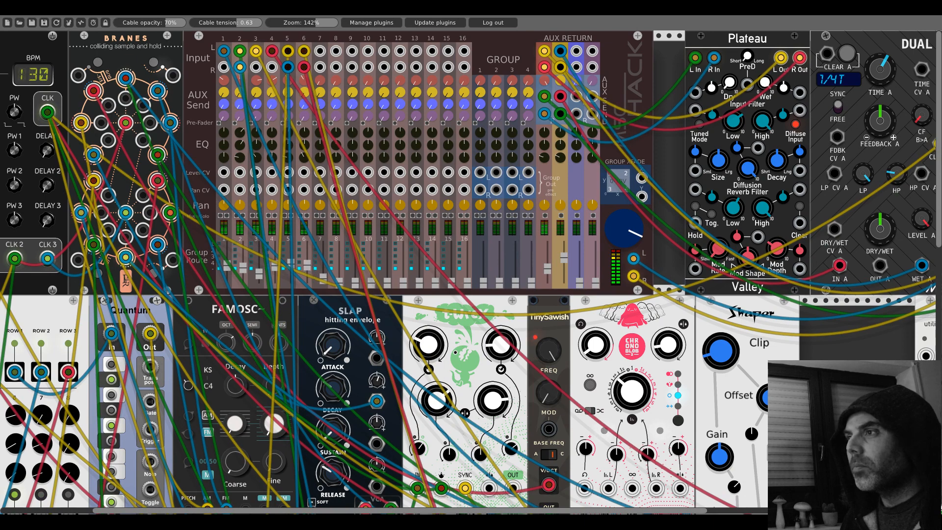
{"action": "left_click_drag", "start_coordinate": [373, 42], "coordinate": [404, 43]}
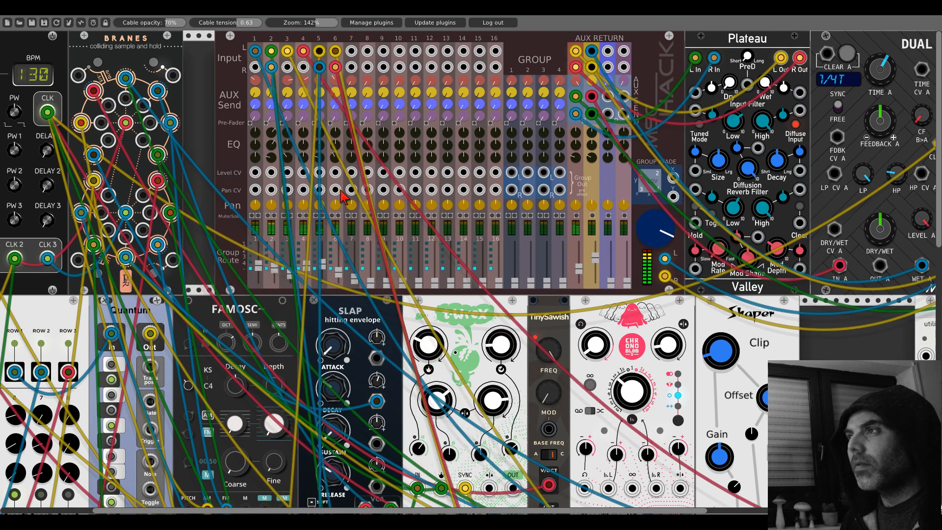
{"action": "scroll", "coordinate": [630, 351], "scroll_direction": "down", "scroll_amount": 15}
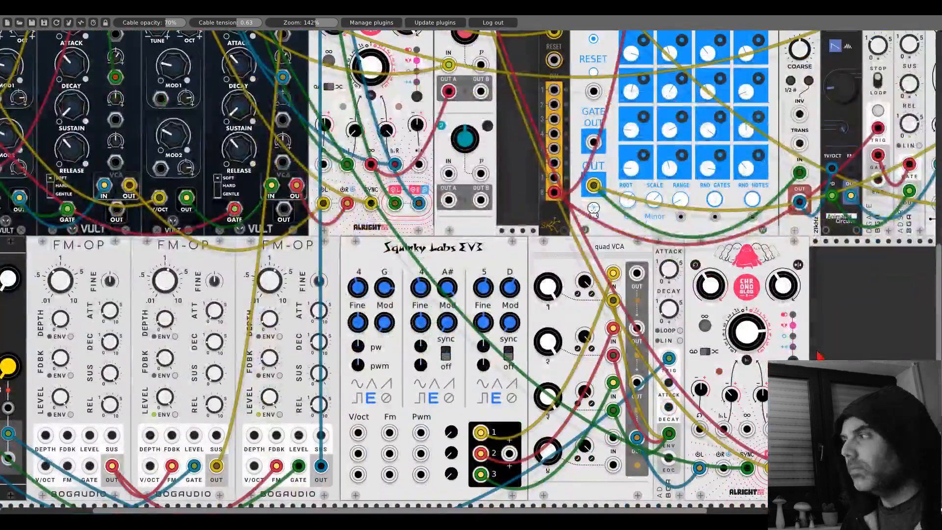
{"action": "left_click_drag", "start_coordinate": [817, 351], "coordinate": [544, 318]}
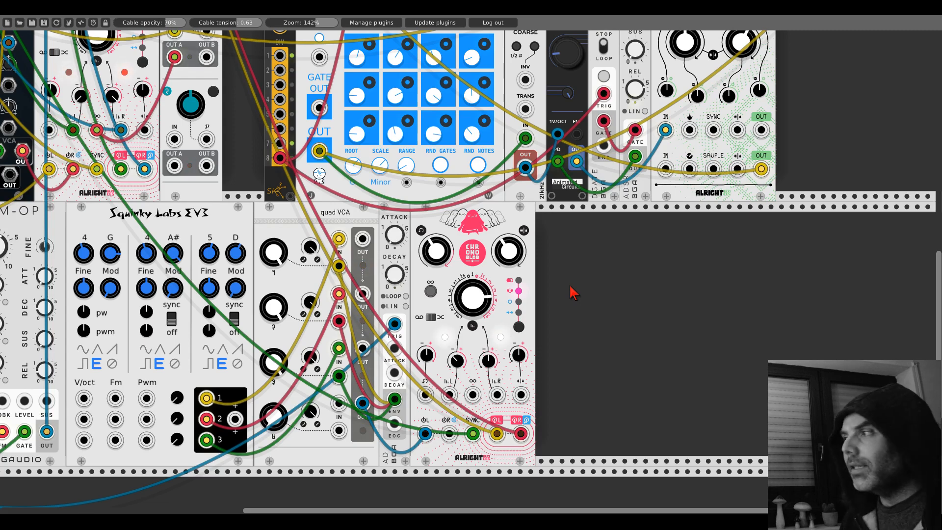
{"action": "right_click", "coordinate": [574, 293]}
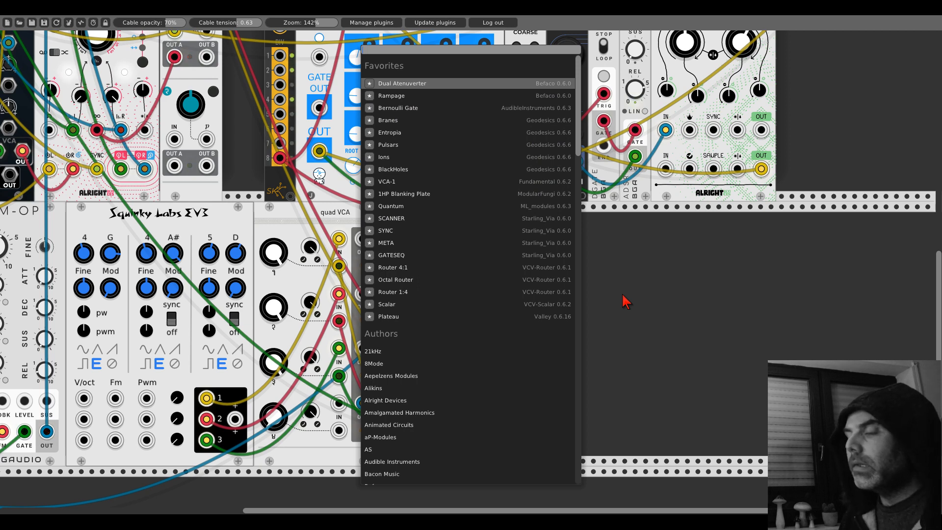
{"action": "scroll", "coordinate": [500, 338], "scroll_direction": "down", "scroll_amount": 5}
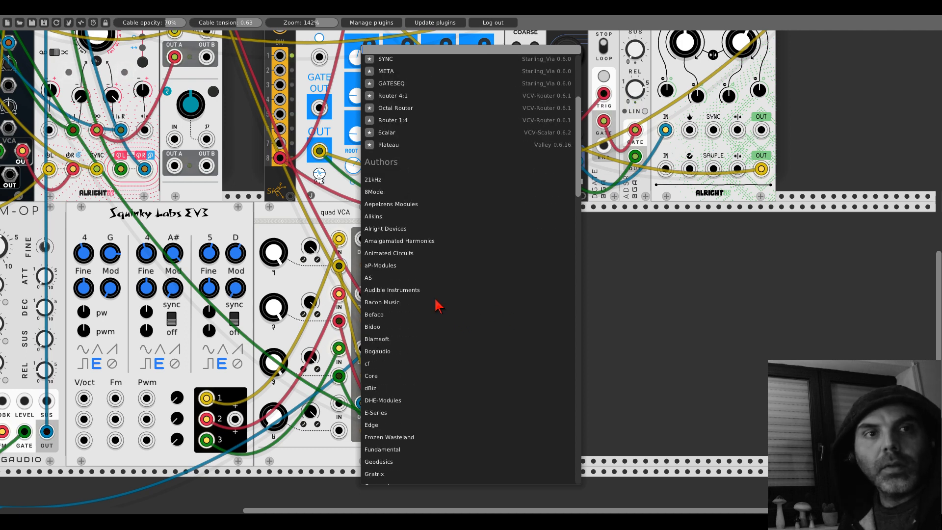
{"action": "left_click", "coordinate": [598, 300]}
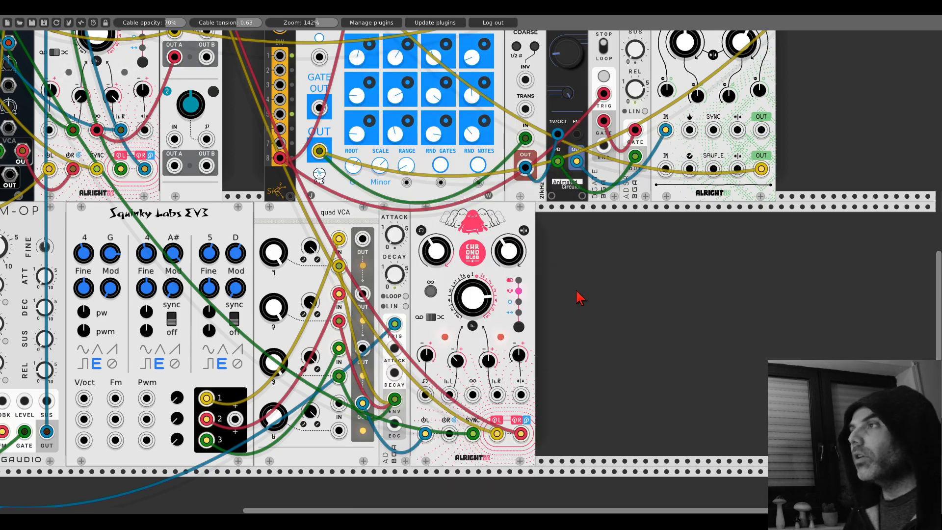
- Solo mixer channel 1, and switch the solo to channel 2 to hear each voice separately
{"action": "scroll", "coordinate": [579, 294], "scroll_direction": "up", "scroll_amount": 17}
{"action": "scroll", "coordinate": [578, 295], "scroll_direction": "up", "scroll_amount": 5}
{"action": "scroll", "coordinate": [661, 216], "scroll_direction": "left", "scroll_amount": 9}
{"action": "scroll", "coordinate": [665, 226], "scroll_direction": "left", "scroll_amount": 7}
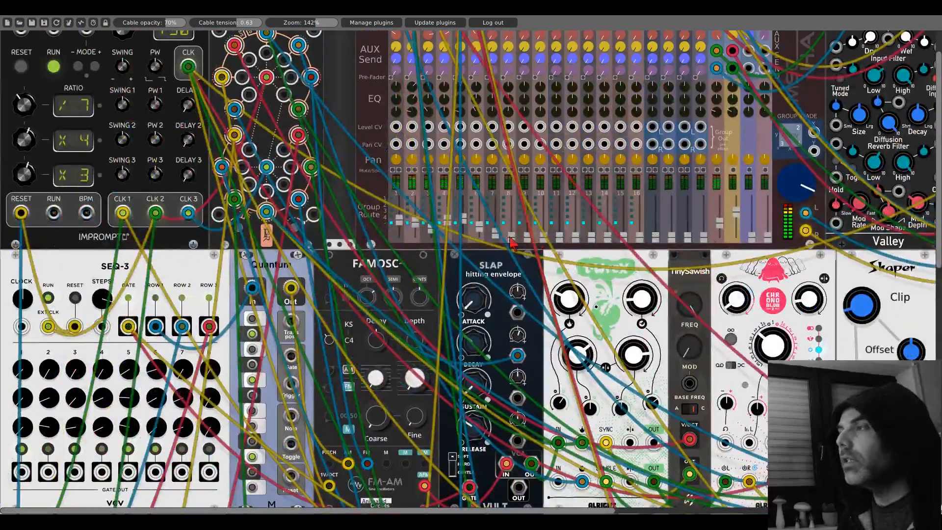
{"action": "scroll", "coordinate": [540, 231], "scroll_direction": "up", "scroll_amount": 3}
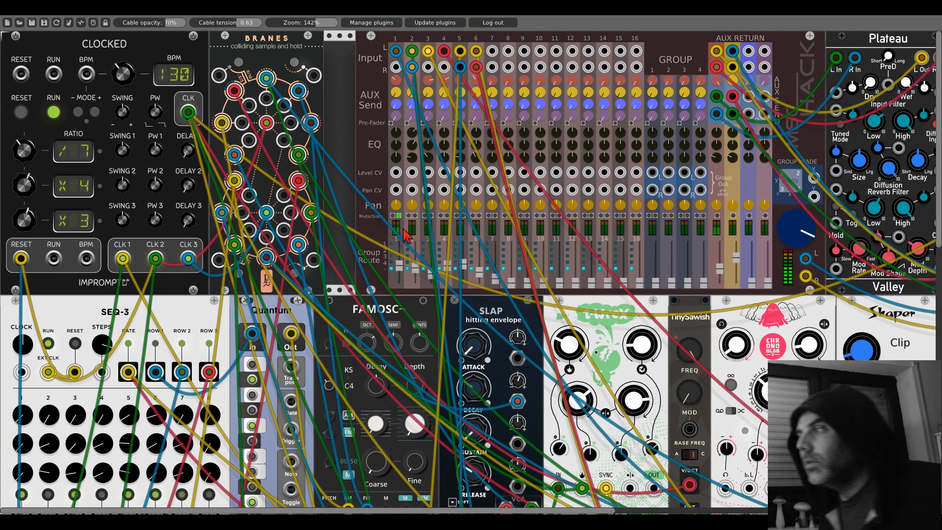
{"action": "scroll", "coordinate": [416, 251], "scroll_direction": "down", "scroll_amount": 5}
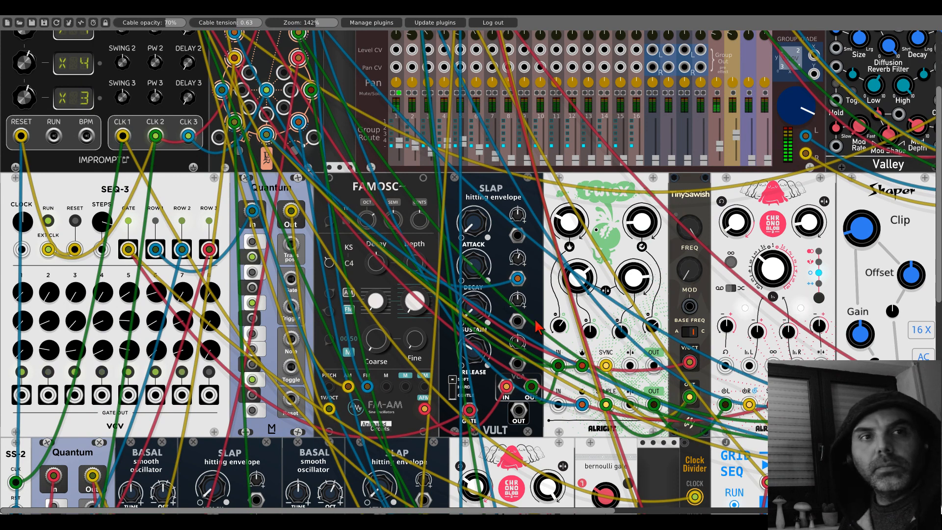
{"action": "scroll", "coordinate": [539, 326], "scroll_direction": "up", "scroll_amount": 5}
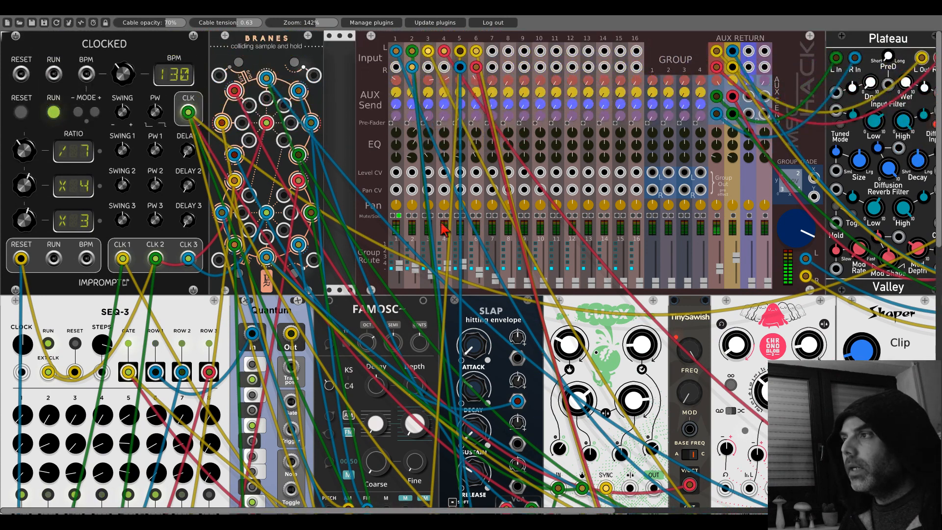
{"action": "left_click", "coordinate": [410, 216]}
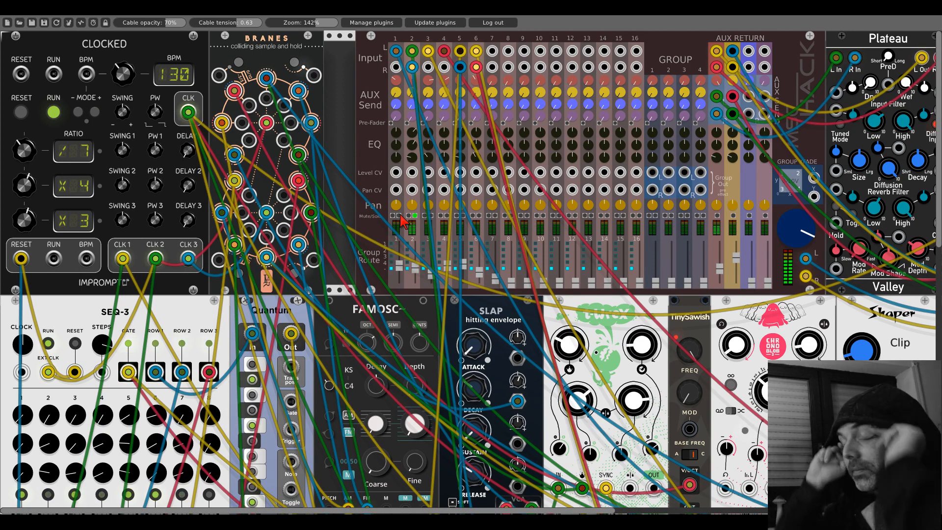
- Examine the voice modules in the rack while channel 2 is soloed, and switch the mixer solo to channel 3
{"action": "scroll", "coordinate": [468, 301], "scroll_direction": "down", "scroll_amount": 2}
{"action": "scroll", "coordinate": [468, 300], "scroll_direction": "down", "scroll_amount": 5}
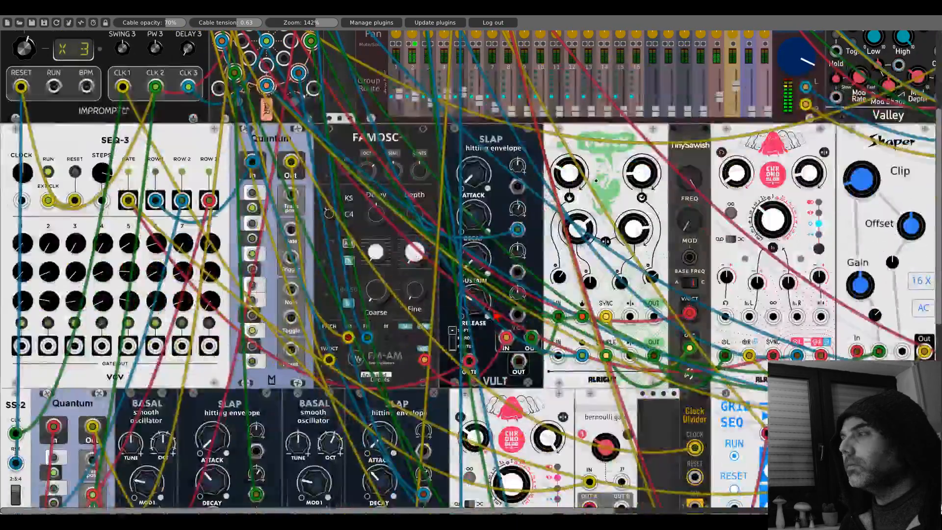
{"action": "scroll", "coordinate": [222, 279], "scroll_direction": "right", "scroll_amount": 10}
{"action": "scroll", "coordinate": [222, 280], "scroll_direction": "right", "scroll_amount": 3}
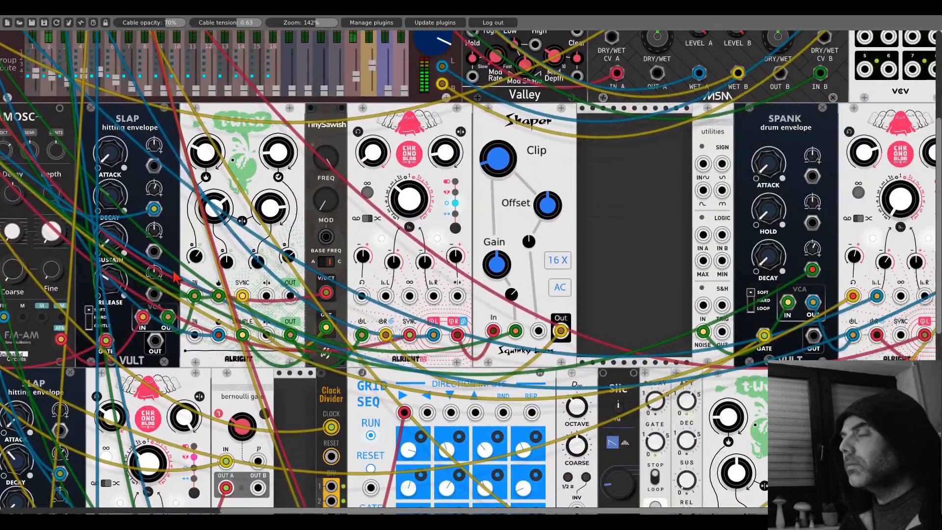
{"action": "scroll", "coordinate": [626, 240], "scroll_direction": "down", "scroll_amount": 1}
{"action": "scroll", "coordinate": [626, 241], "scroll_direction": "down", "scroll_amount": 6}
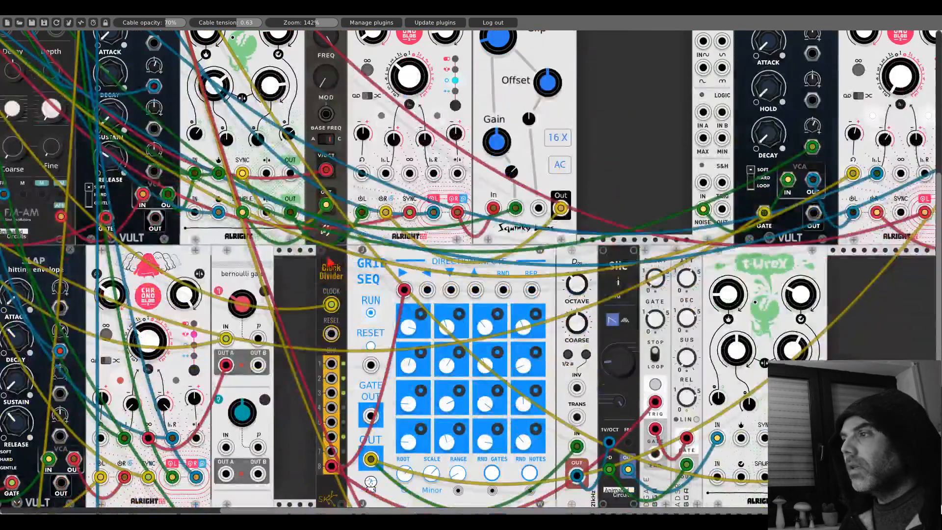
{"action": "scroll", "coordinate": [627, 221], "scroll_direction": "left", "scroll_amount": 13}
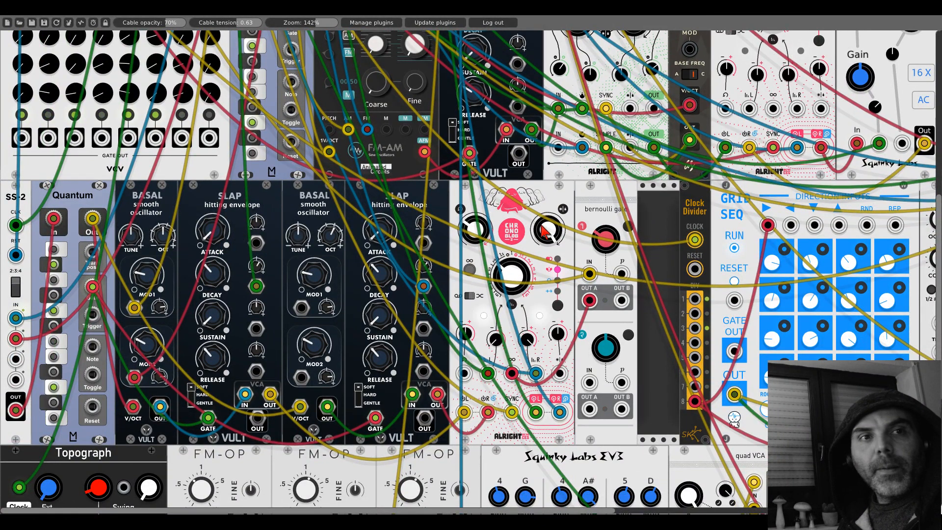
{"action": "scroll", "coordinate": [545, 230], "scroll_direction": "up", "scroll_amount": 14}
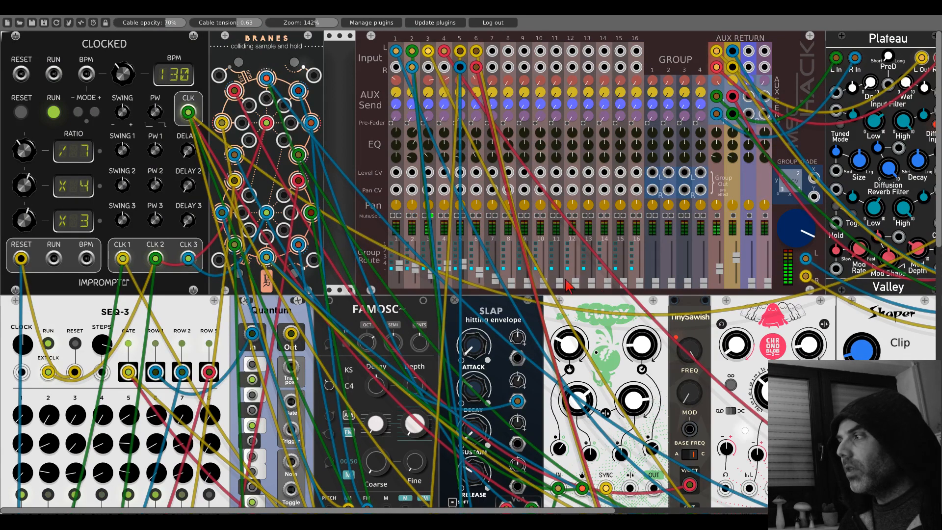
- Switch the mixer solo from channel 3 to channel 4 and examine the modules behind these voices
{"action": "scroll", "coordinate": [726, 308], "scroll_direction": "right", "scroll_amount": 20}
{"action": "scroll", "coordinate": [726, 308], "scroll_direction": "down", "scroll_amount": 11}
{"action": "scroll", "coordinate": [417, 181], "scroll_direction": "down", "scroll_amount": 4}
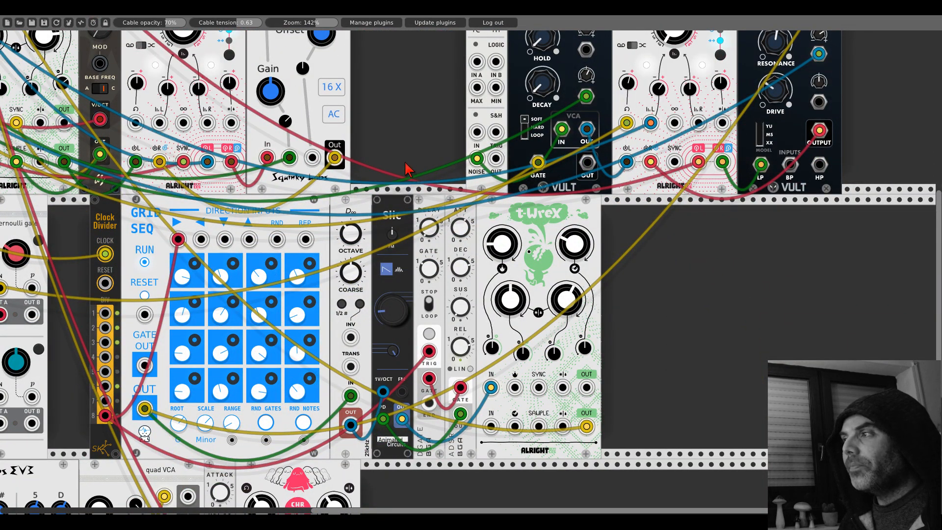
{"action": "scroll", "coordinate": [382, 100], "scroll_direction": "left", "scroll_amount": 20}
{"action": "scroll", "coordinate": [382, 101], "scroll_direction": "up", "scroll_amount": 15}
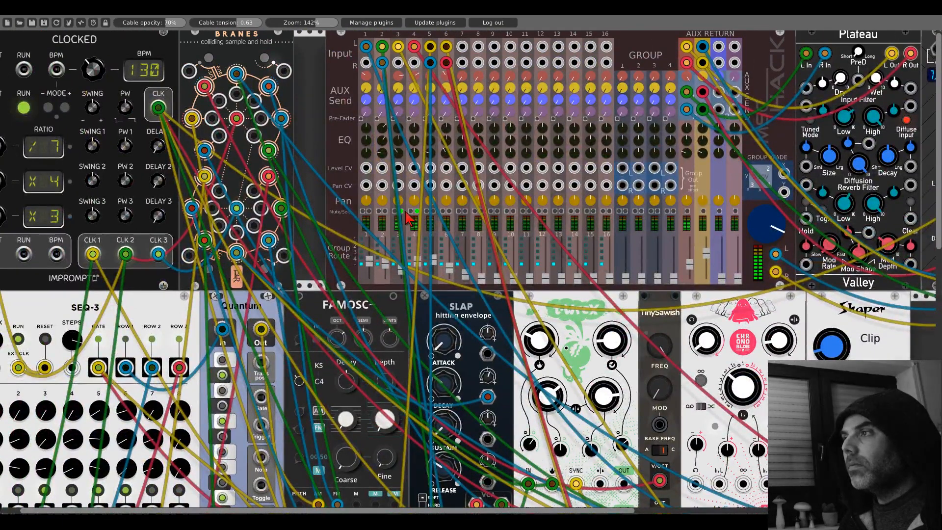
{"action": "scroll", "coordinate": [411, 219], "scroll_direction": "right", "scroll_amount": 20}
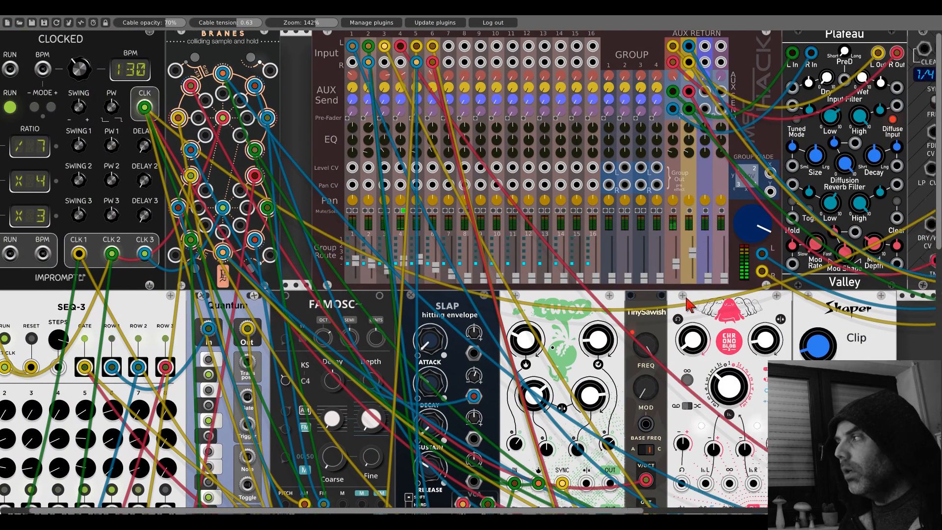
{"action": "scroll", "coordinate": [412, 219], "scroll_direction": "down", "scroll_amount": 5}
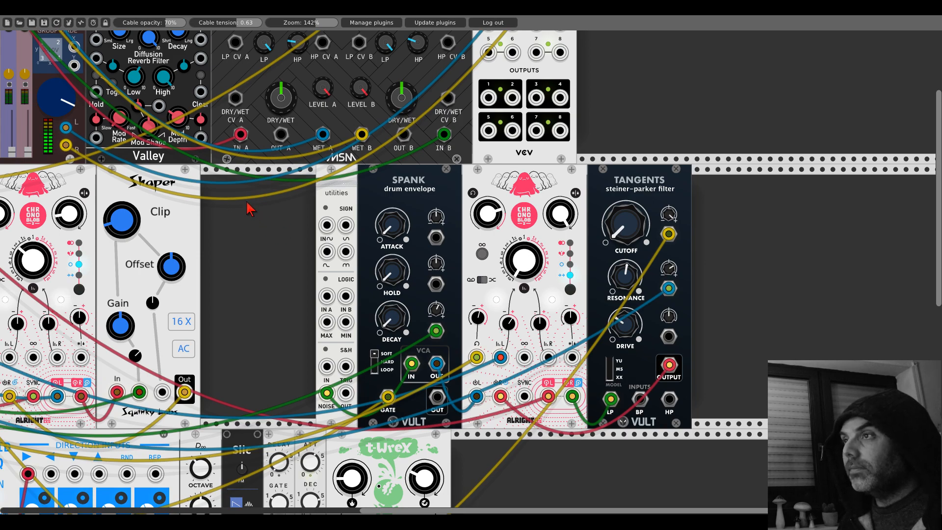
- Solo mixer channel 5 in place of channel 4 and inspect the FM-OP modules in the lowest row
{"action": "left_click_drag", "start_coordinate": [228, 193], "coordinate": [900, 323]}
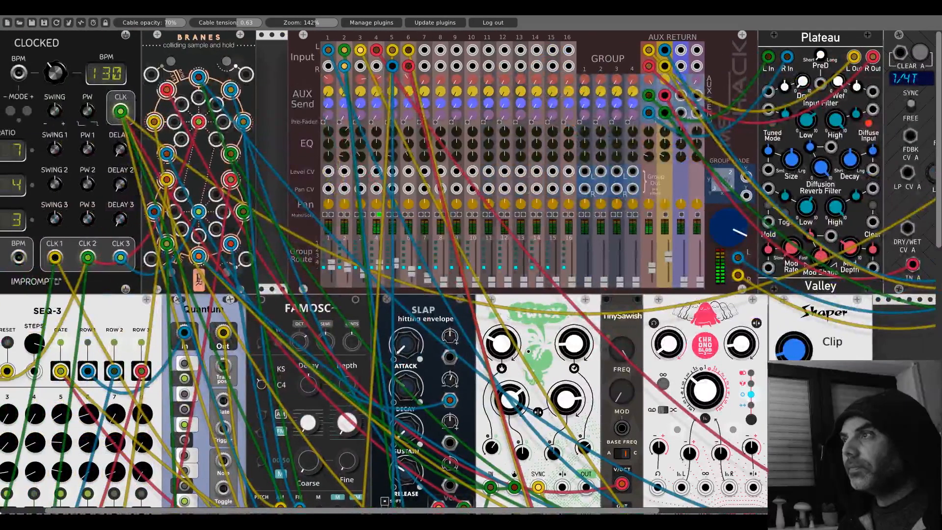
{"action": "left_click", "coordinate": [396, 215]}
{"action": "left_click", "coordinate": [379, 215]}
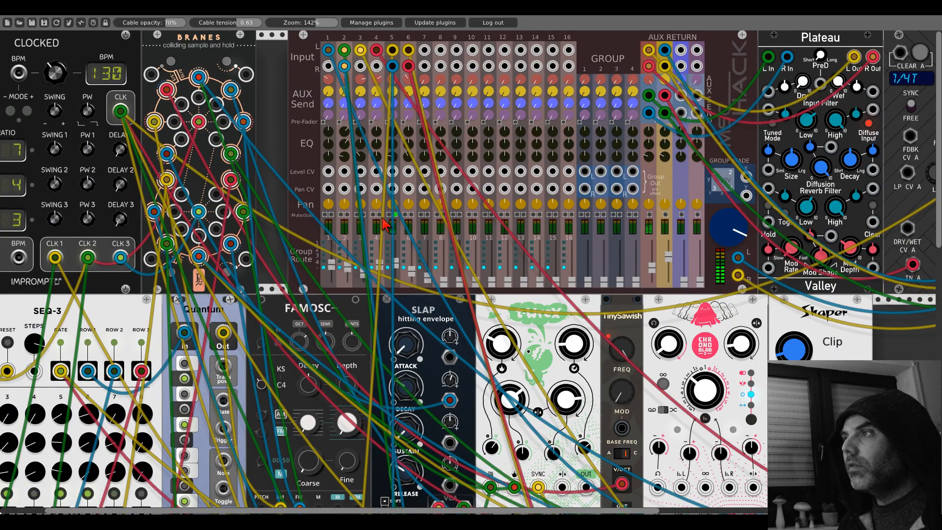
{"action": "scroll", "coordinate": [385, 225], "scroll_direction": "down", "scroll_amount": 20}
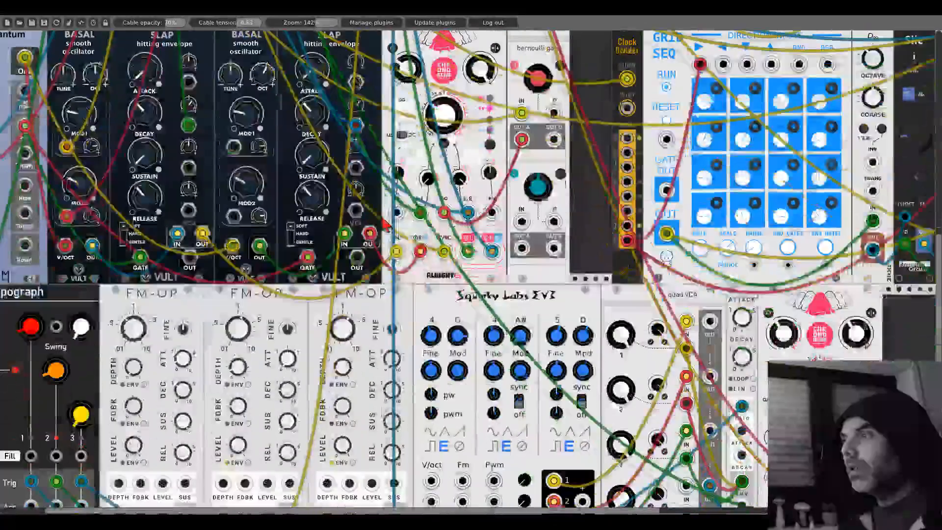
{"action": "scroll", "coordinate": [300, 317], "scroll_direction": "down", "scroll_amount": 4}
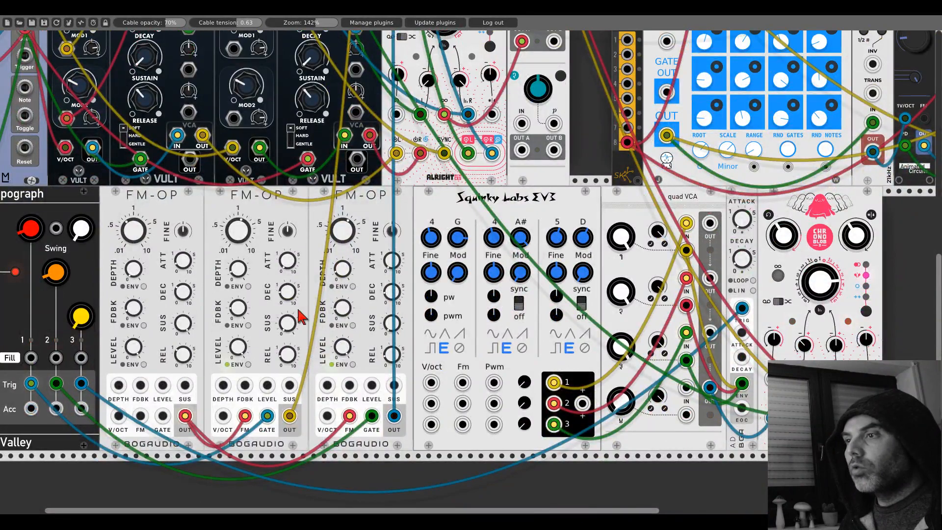
- Solo mixer channel 6, inspect the EV3 chord voice and its Chronoblob2, and clear the solo
{"action": "scroll", "coordinate": [300, 317], "scroll_direction": "up", "scroll_amount": 20}
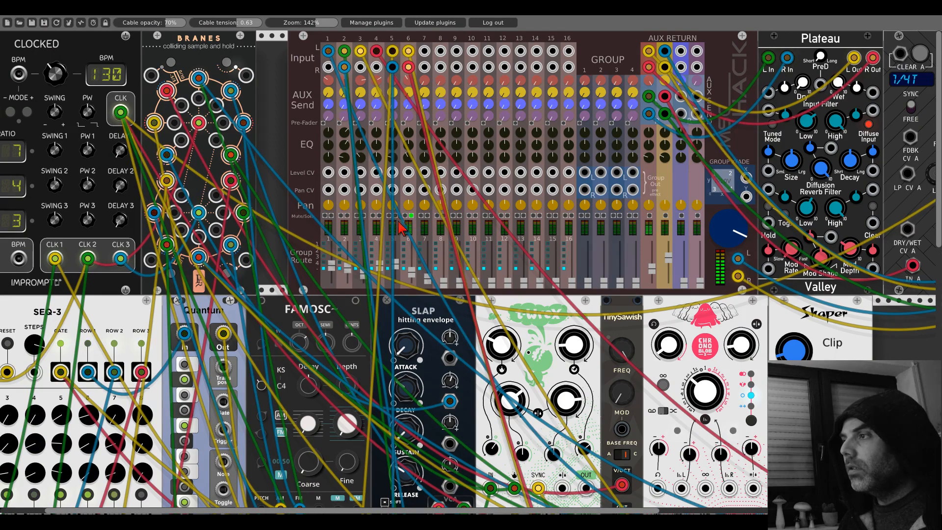
{"action": "scroll", "coordinate": [401, 228], "scroll_direction": "down", "scroll_amount": 20}
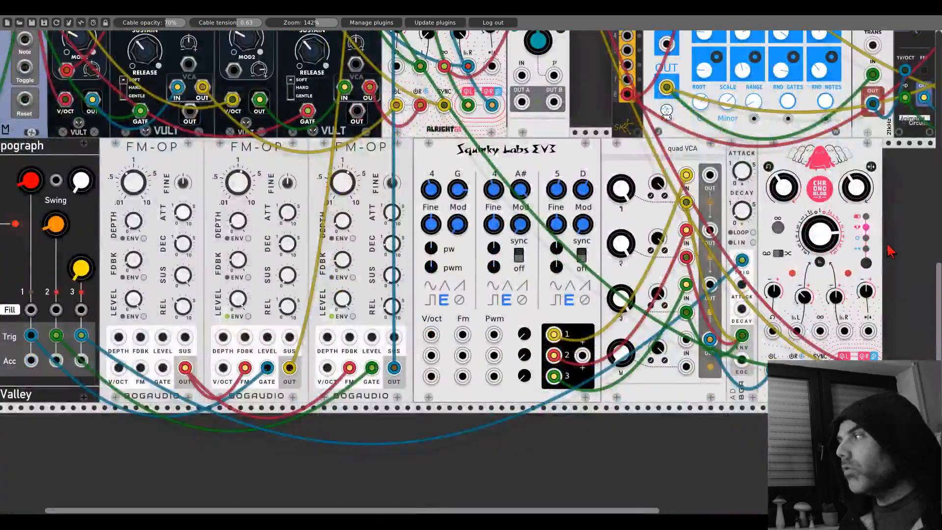
{"action": "scroll", "coordinate": [891, 251], "scroll_direction": "right", "scroll_amount": 10}
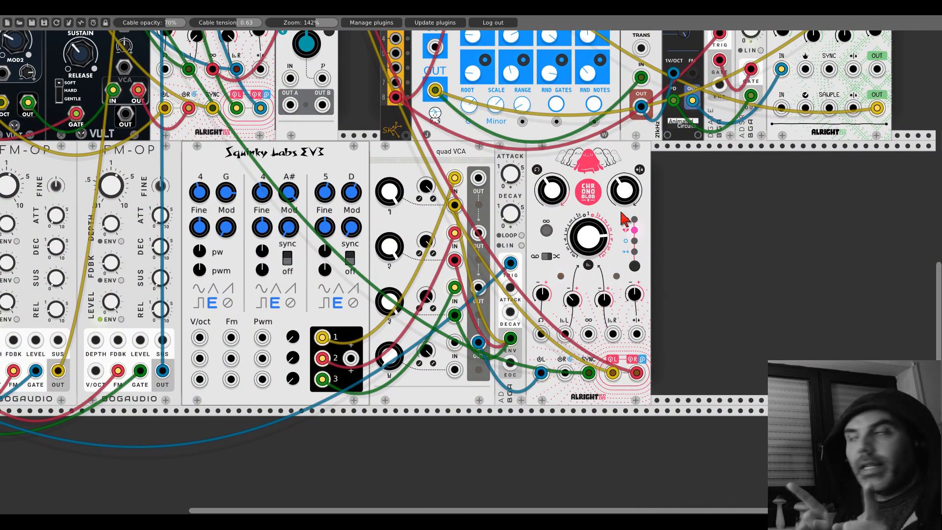
{"action": "scroll", "coordinate": [623, 216], "scroll_direction": "up", "scroll_amount": 10}
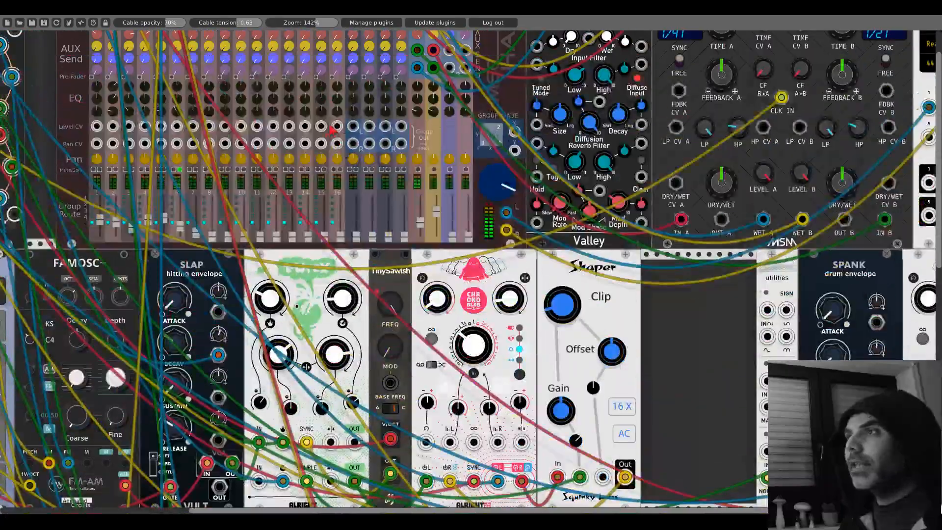
{"action": "left_click", "coordinate": [179, 170]}
- Add the VultModulesFree Trummor 2 drum synthesizer beside the Chronoblob2 in the lowest row
{"action": "scroll", "coordinate": [599, 283], "scroll_direction": "down", "scroll_amount": 20}
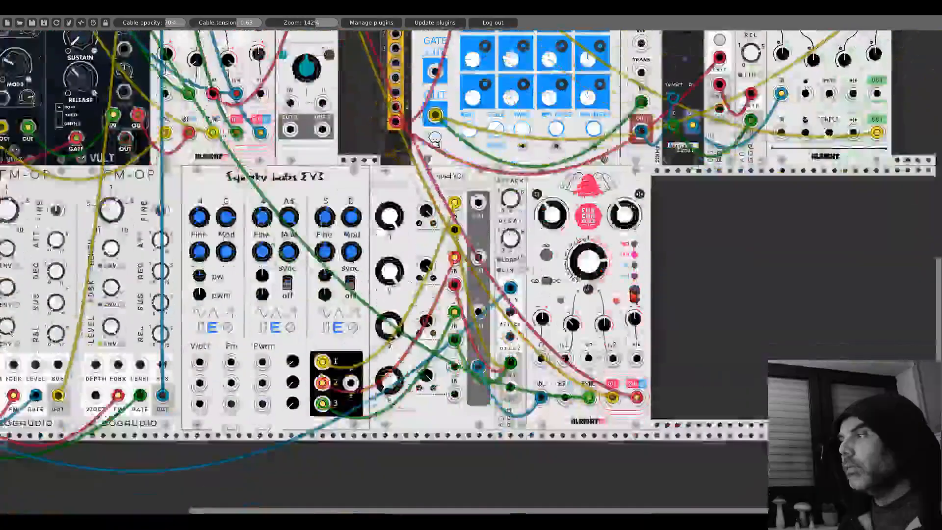
{"action": "scroll", "coordinate": [449, 298], "scroll_direction": "right", "scroll_amount": 8}
{"action": "scroll", "coordinate": [449, 298], "scroll_direction": "right", "scroll_amount": 1}
{"action": "right_click", "coordinate": [449, 298]}
{"action": "type", "text": "trumm"}
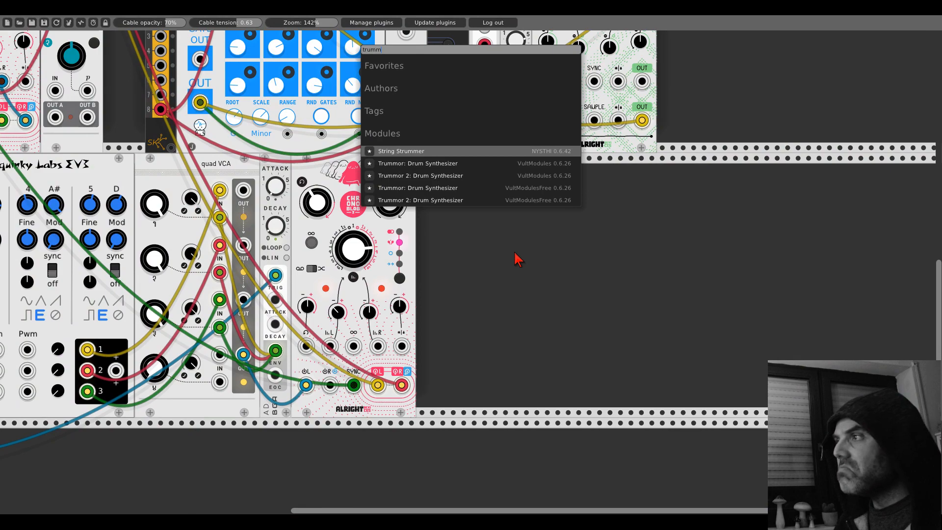
{"action": "left_click", "coordinate": [445, 201]}
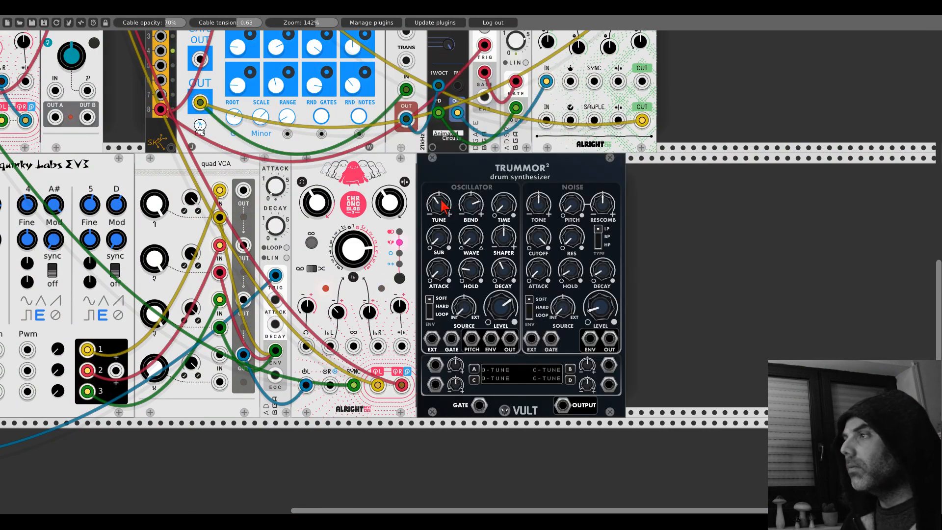
- Patch Trummor 2's oscillator GATE to Clocked's master CLK output and its oscillator OUT to the left input of mixer channel 7
{"action": "left_click_drag", "start_coordinate": [451, 339], "coordinate": [188, 113]}
{"action": "scroll", "coordinate": [399, 315], "scroll_direction": "up", "scroll_amount": 15}
{"action": "scroll", "coordinate": [122, 159], "scroll_direction": "left", "scroll_amount": 18}
{"action": "scroll", "coordinate": [255, 64], "scroll_direction": "up", "scroll_amount": 12}
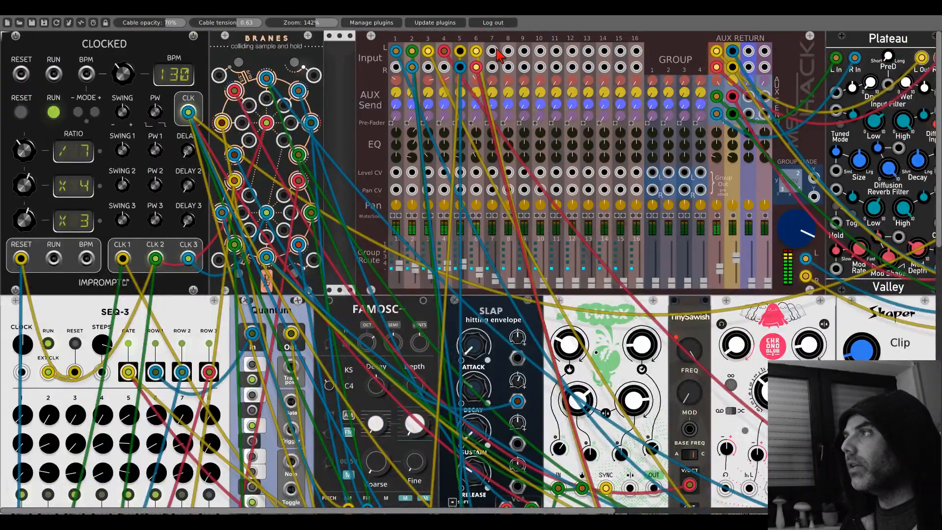
{"action": "scroll", "coordinate": [498, 74], "scroll_direction": "down", "scroll_amount": 20}
{"action": "left_click_drag", "start_coordinate": [493, 52], "coordinate": [663, 377]}
{"action": "scroll", "coordinate": [608, 314], "scroll_direction": "right", "scroll_amount": 12}
{"action": "scroll", "coordinate": [634, 367], "scroll_direction": "right", "scroll_amount": 4}
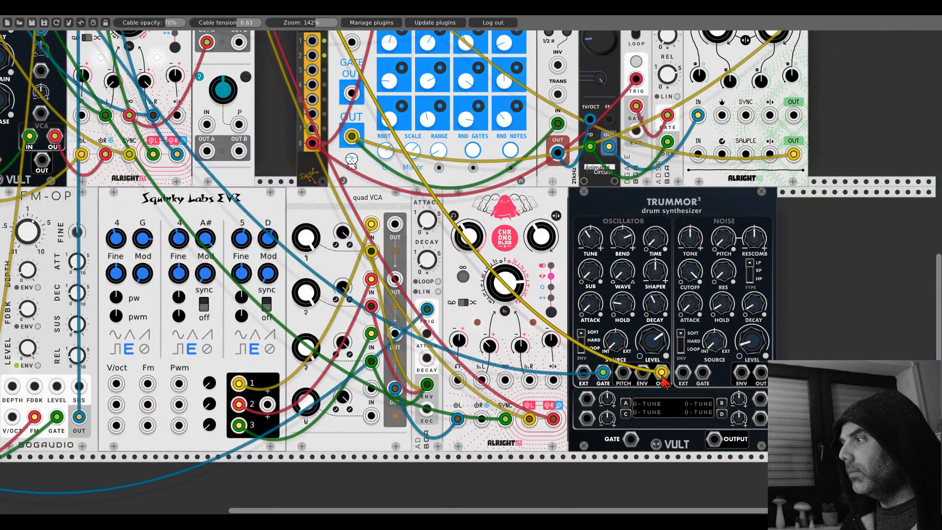
- Raise the mixer channel 7 fader and turn up the oscillator LEVEL on Trummor 2
{"action": "scroll", "coordinate": [208, 265], "scroll_direction": "up", "scroll_amount": 10}
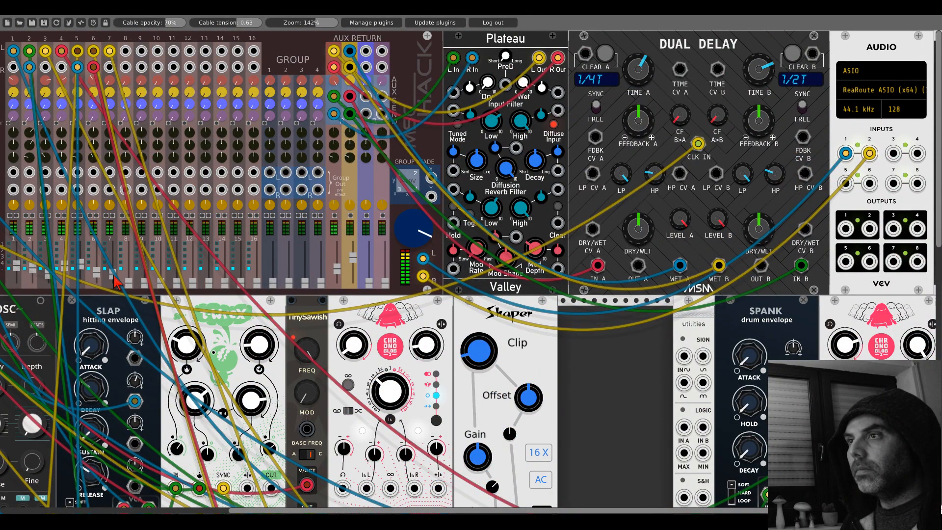
{"action": "scroll", "coordinate": [609, 290], "scroll_direction": "down", "scroll_amount": 10}
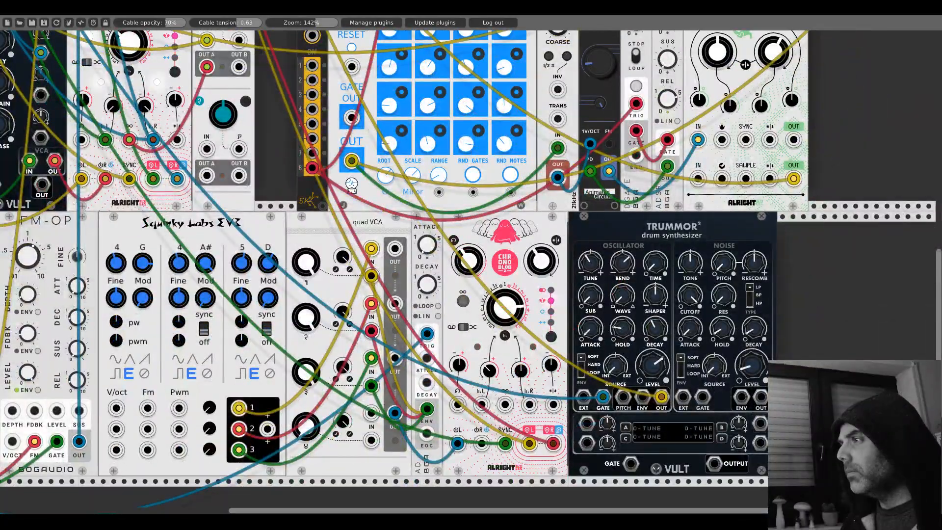
{"action": "scroll", "coordinate": [196, 323], "scroll_direction": "up", "scroll_amount": 10}
{"action": "scroll", "coordinate": [196, 324], "scroll_direction": "up", "scroll_amount": 5}
{"action": "scroll", "coordinate": [673, 282], "scroll_direction": "left", "scroll_amount": 10}
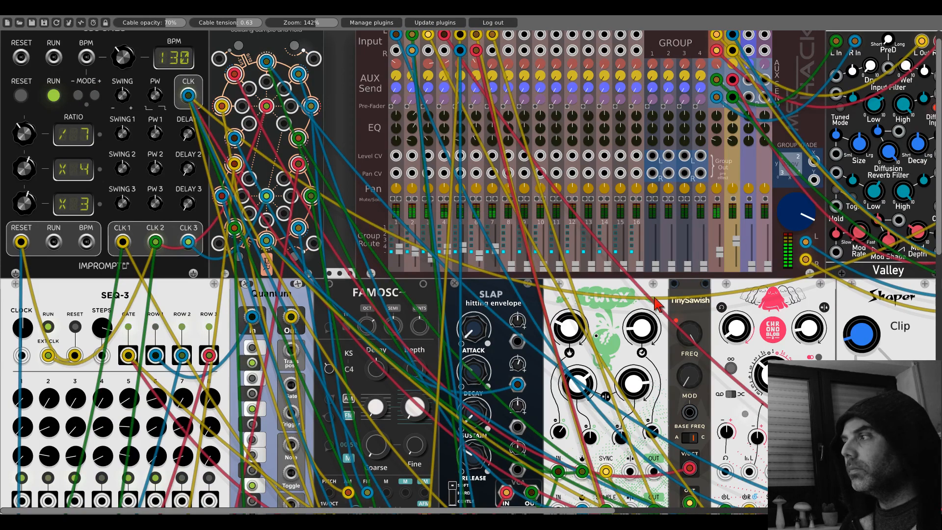
{"action": "left_click_drag", "start_coordinate": [655, 296], "coordinate": [59, 46]}
{"action": "scroll", "coordinate": [534, 212], "scroll_direction": "down", "scroll_amount": 15}
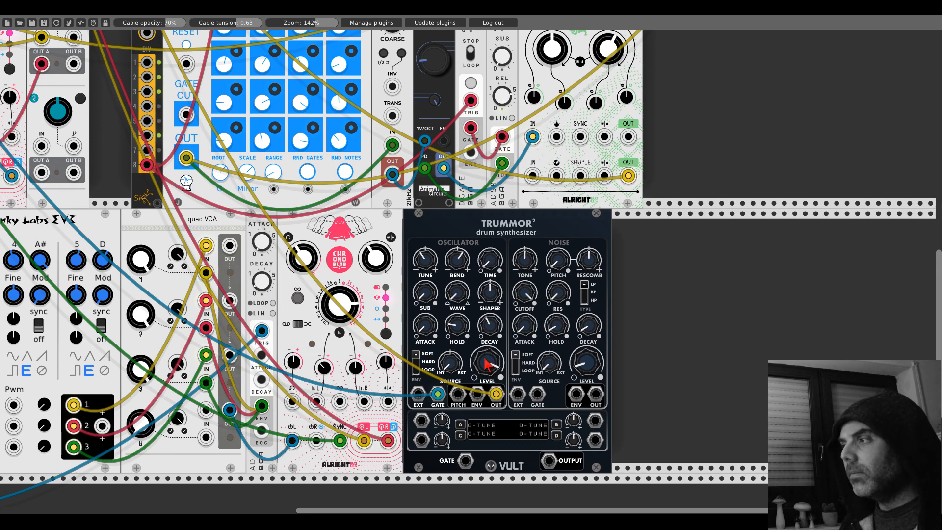
- Patch Trummor 2's noise GATE input to the CLK 2 output of Clocked
{"action": "left_click_drag", "start_coordinate": [537, 394], "coordinate": [155, 259]}
{"action": "scroll", "coordinate": [115, 150], "scroll_direction": "up", "scroll_amount": 10}
{"action": "scroll", "coordinate": [660, 421], "scroll_direction": "right", "scroll_amount": 10}
{"action": "scroll", "coordinate": [660, 421], "scroll_direction": "down", "scroll_amount": 13}
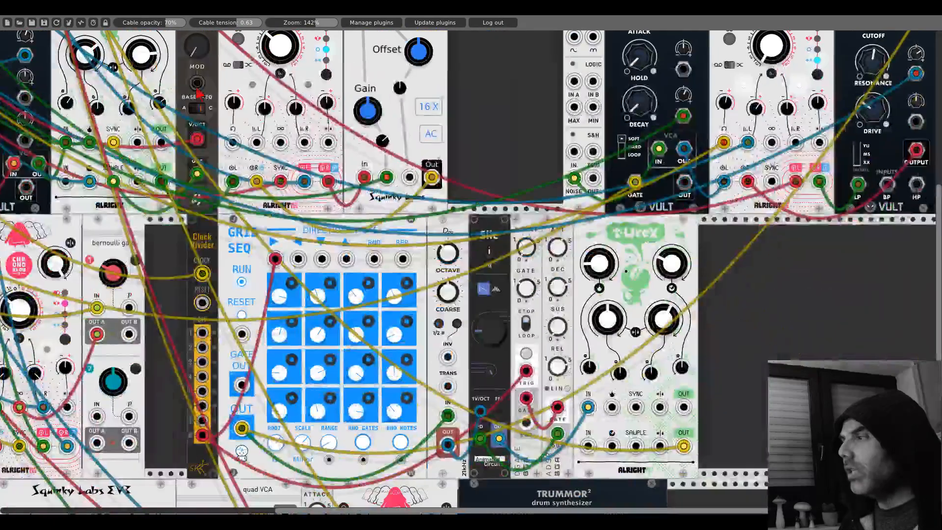
- Add the Bogaudio DADSR(H) advanced envelope beside Trummor 2 in the lowest row
{"action": "right_click", "coordinate": [710, 327]}
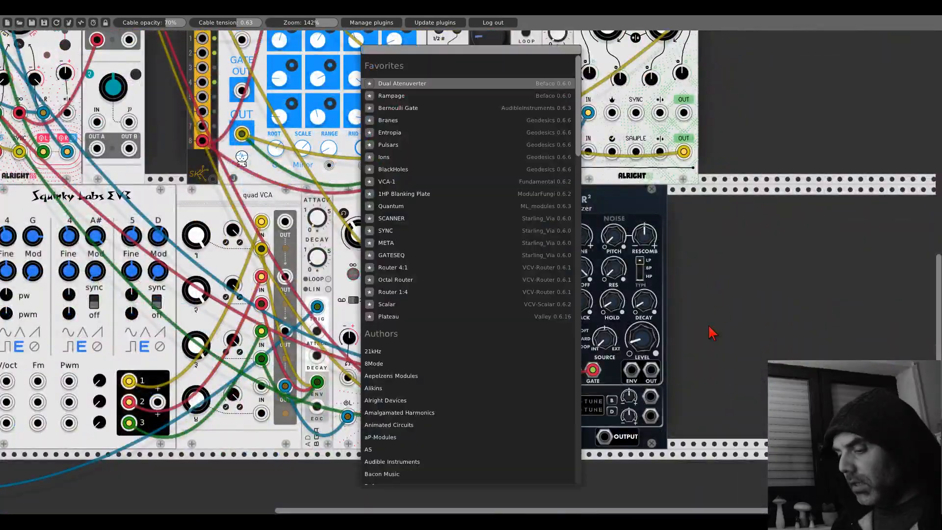
{"action": "type", "text": "dasr"}
{"action": "key", "text": "BackSpace"}
{"action": "key", "text": "BackSpace"}
{"action": "key", "text": "BackSpace"}
{"action": "key", "text": "BackSpace"}
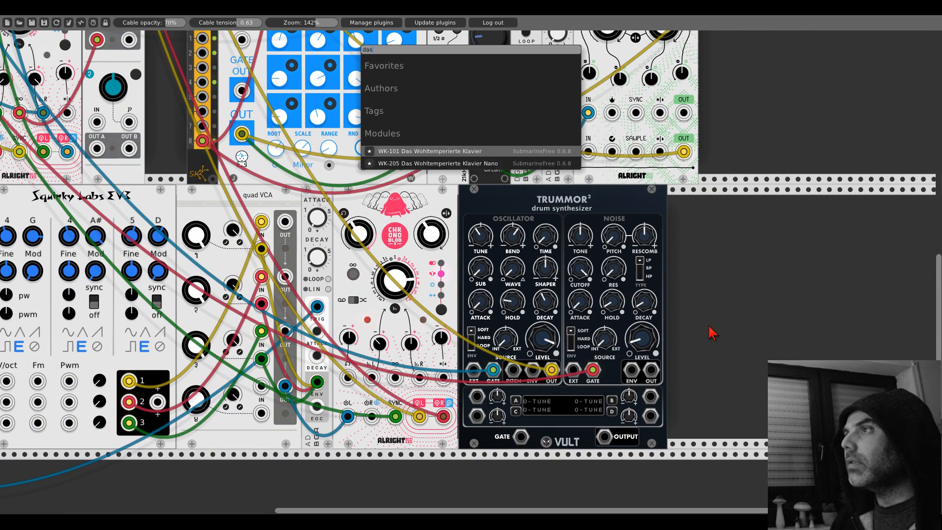
{"action": "type", "text": "dad"}
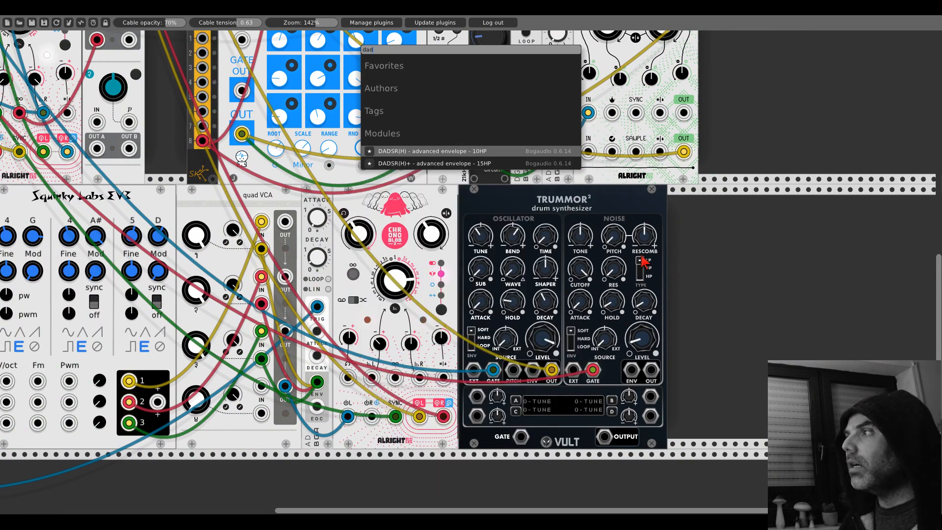
{"action": "left_click", "coordinate": [461, 155]}
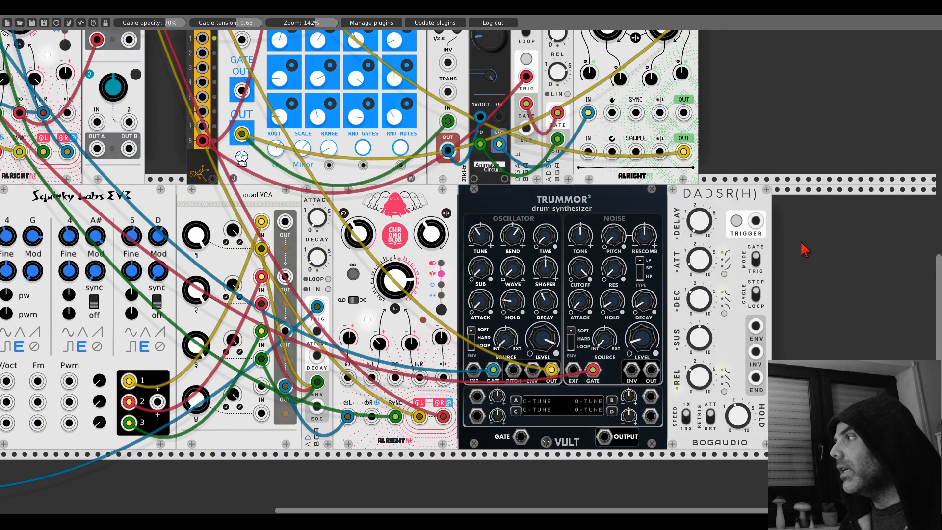
- Insert a Fundamental VCA-1 between Trummor 2 and the DADSR(H), with the modules side by side
{"action": "left_click_drag", "start_coordinate": [732, 199], "coordinate": [815, 201]}
{"action": "right_click", "coordinate": [714, 237]}
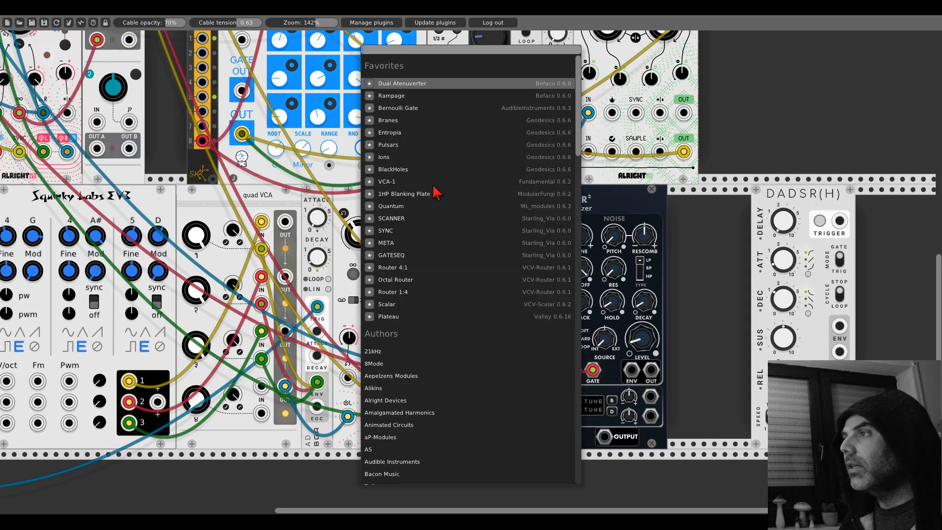
{"action": "left_click", "coordinate": [404, 181]}
{"action": "left_click_drag", "start_coordinate": [758, 202], "coordinate": [706, 204]}
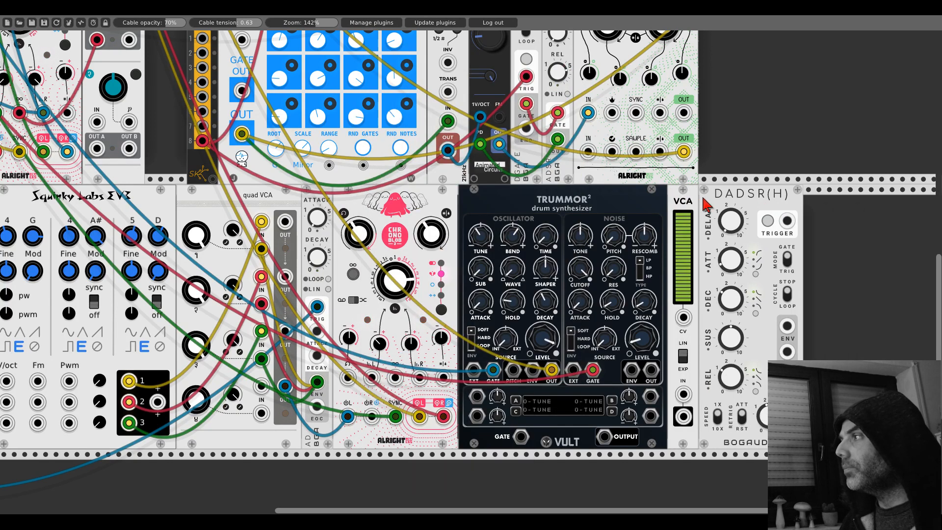
- Route Trummor 2's noise OUT through the VCA into mixer channel 8's left input, and patch the DADSR(H) INV output to the VCA's CV
{"action": "left_click_drag", "start_coordinate": [651, 370], "coordinate": [133, 51]}
{"action": "scroll", "coordinate": [685, 421], "scroll_direction": "up", "scroll_amount": 15}
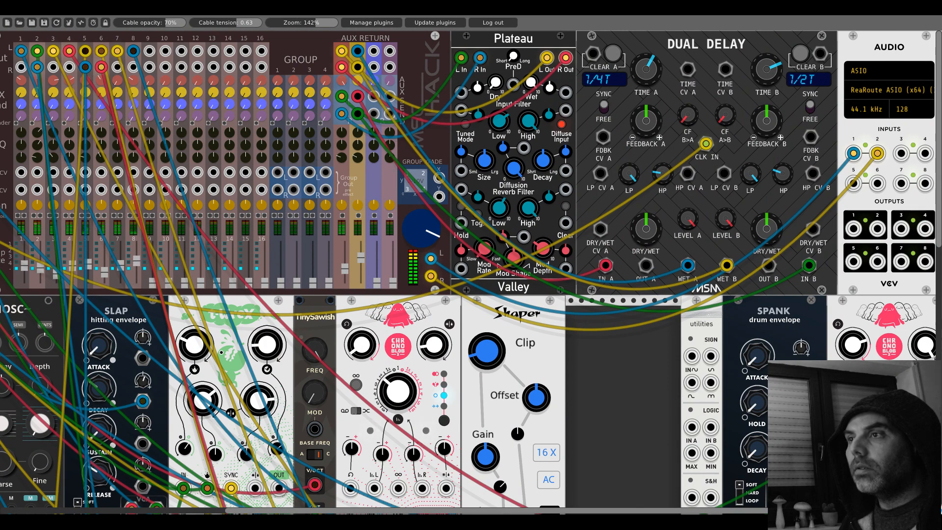
{"action": "scroll", "coordinate": [672, 448], "scroll_direction": "down", "scroll_amount": 7}
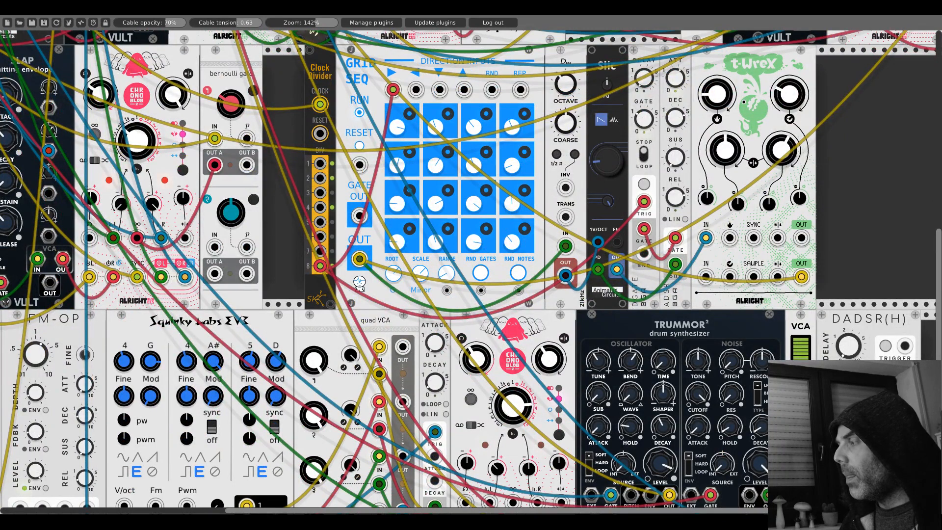
{"action": "scroll", "coordinate": [710, 222], "scroll_direction": "right", "scroll_amount": 4}
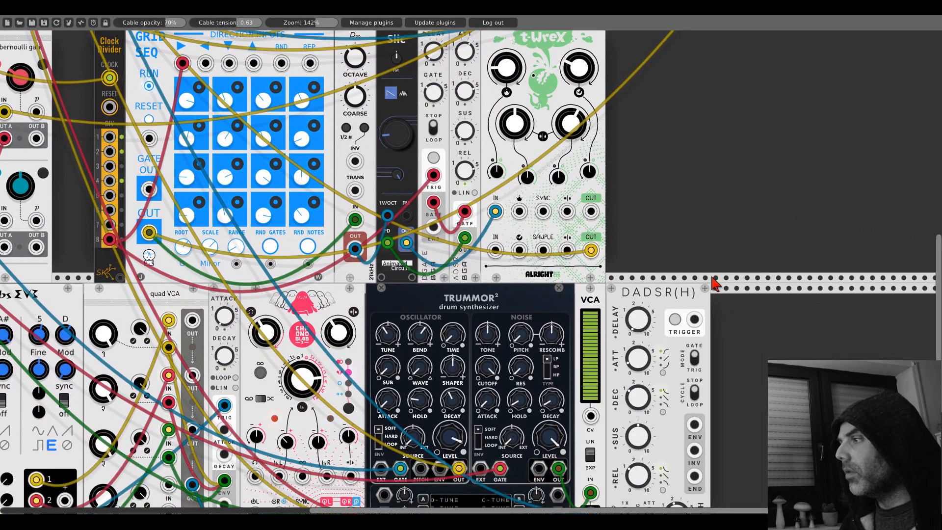
{"action": "scroll", "coordinate": [714, 284], "scroll_direction": "down", "scroll_amount": 3}
{"action": "scroll", "coordinate": [597, 305], "scroll_direction": "down", "scroll_amount": 1}
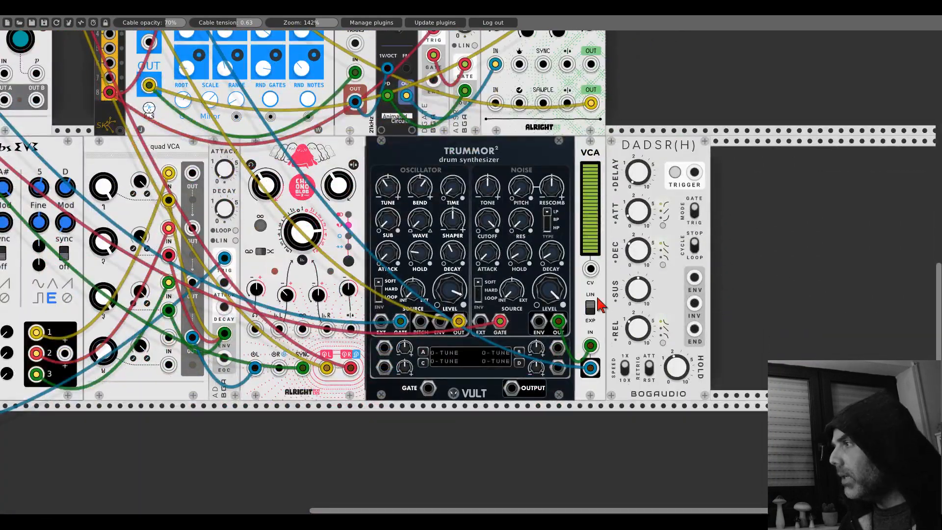
{"action": "left_click_drag", "start_coordinate": [694, 303], "coordinate": [590, 269]}
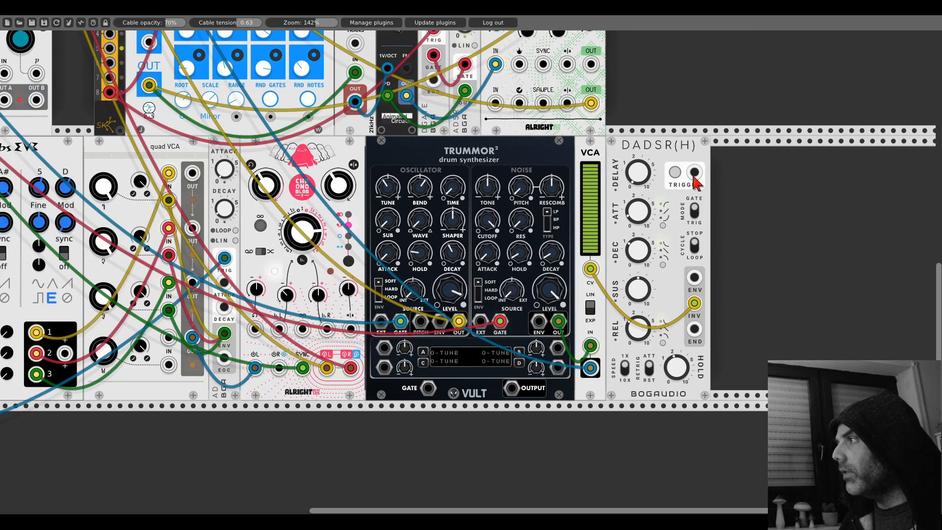
- Patch the DADSR(H) TRIGGER input to an output of the Branes module
{"action": "scroll", "coordinate": [683, 184], "scroll_direction": "up", "scroll_amount": 7}
{"action": "scroll", "coordinate": [682, 187], "scroll_direction": "left", "scroll_amount": 5}
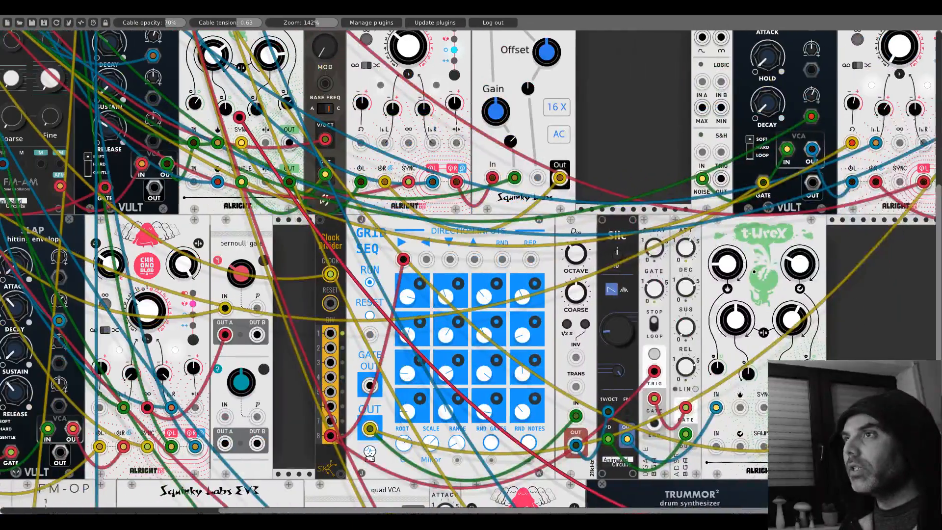
{"action": "scroll", "coordinate": [167, 156], "scroll_direction": "left", "scroll_amount": 10}
{"action": "scroll", "coordinate": [167, 156], "scroll_direction": "up", "scroll_amount": 1}
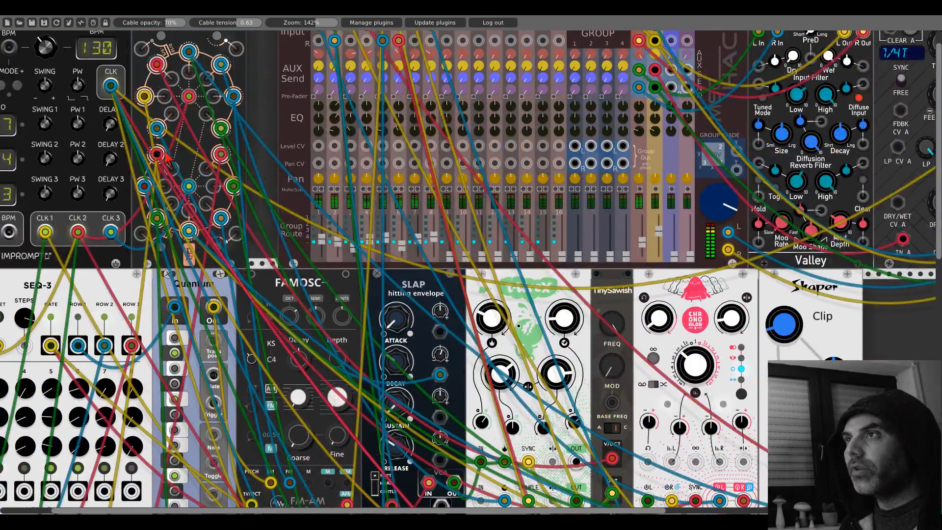
{"action": "scroll", "coordinate": [167, 157], "scroll_direction": "down", "scroll_amount": 12}
{"action": "scroll", "coordinate": [167, 156], "scroll_direction": "right", "scroll_amount": 4}
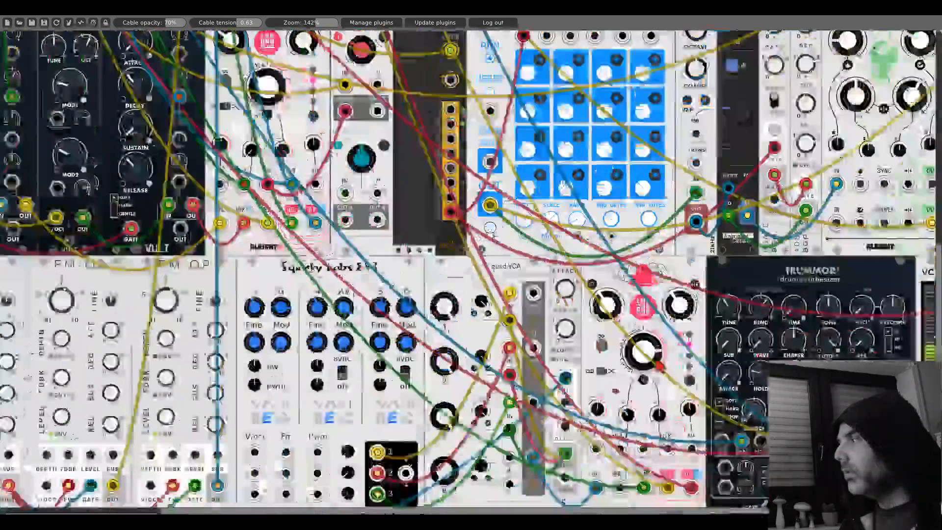
{"action": "scroll", "coordinate": [235, 294], "scroll_direction": "right", "scroll_amount": 10}
{"action": "scroll", "coordinate": [234, 293], "scroll_direction": "down", "scroll_amount": 2}
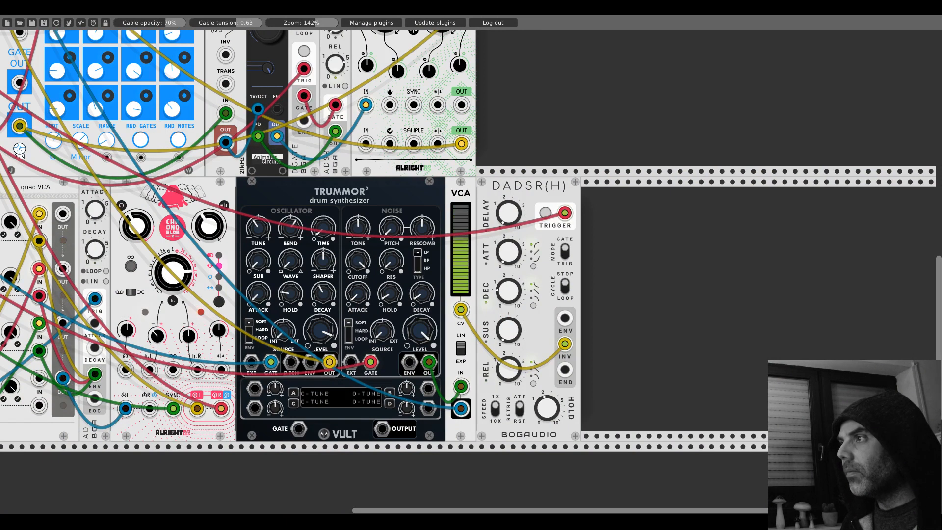
- Adjust the noise RES and DECAY knobs on Trummor 2
{"action": "left_click_drag", "start_coordinate": [397, 265], "coordinate": [396, 263]}
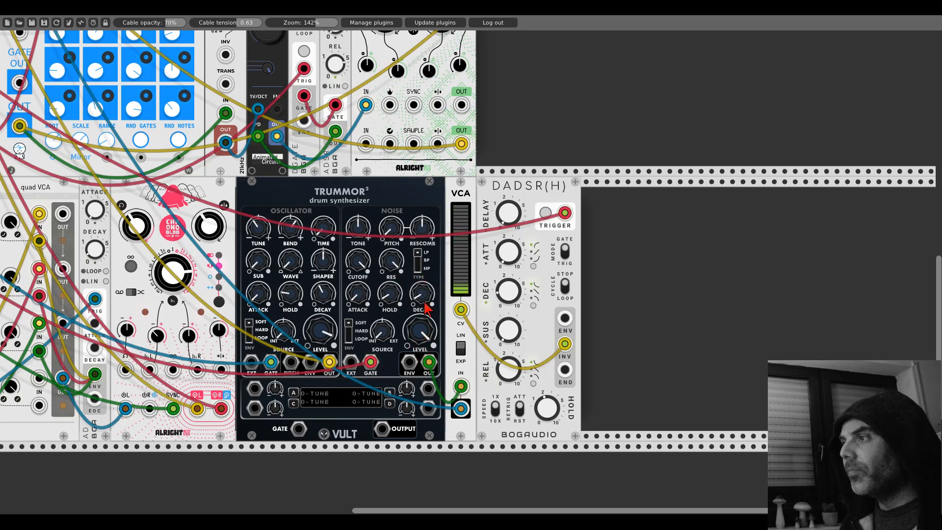
{"action": "left_click_drag", "start_coordinate": [421, 295], "coordinate": [426, 299]}
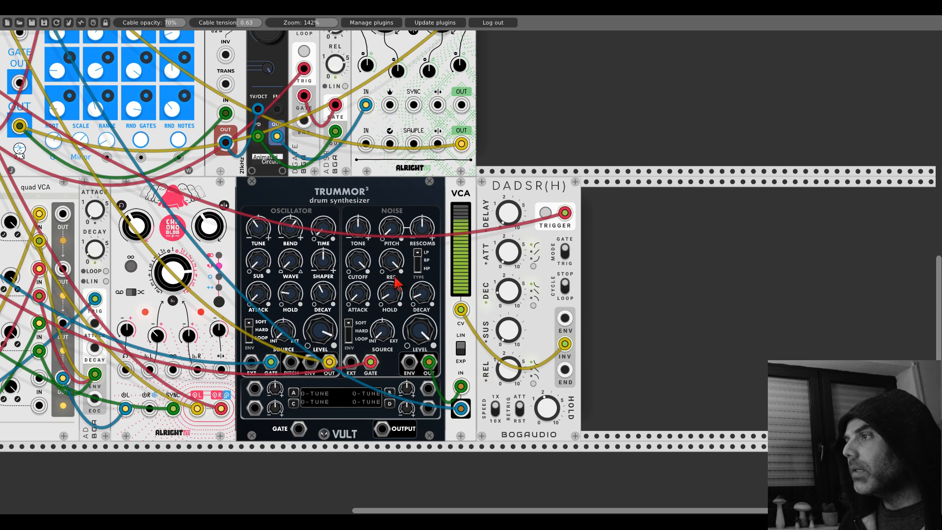
- Zoom the rack out to 101% and check each module's processing load with the power meter
{"action": "left_click_drag", "start_coordinate": [304, 26], "coordinate": [303, 26]}
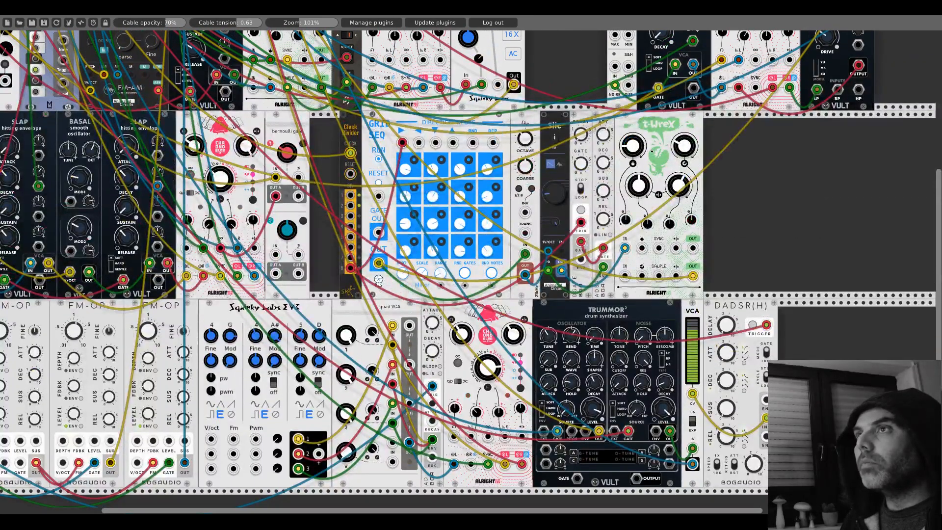
{"action": "left_click", "coordinate": [94, 23]}
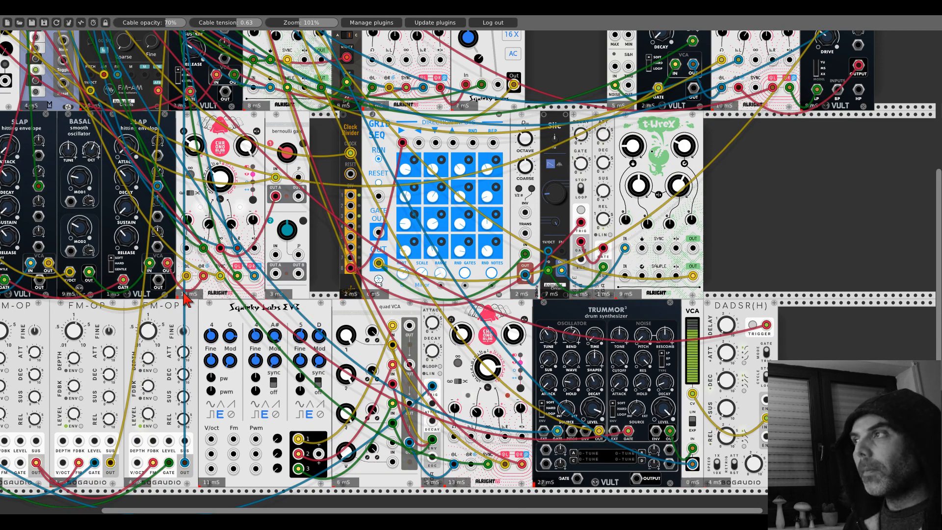
{"action": "scroll", "coordinate": [186, 298], "scroll_direction": "up", "scroll_amount": 5}
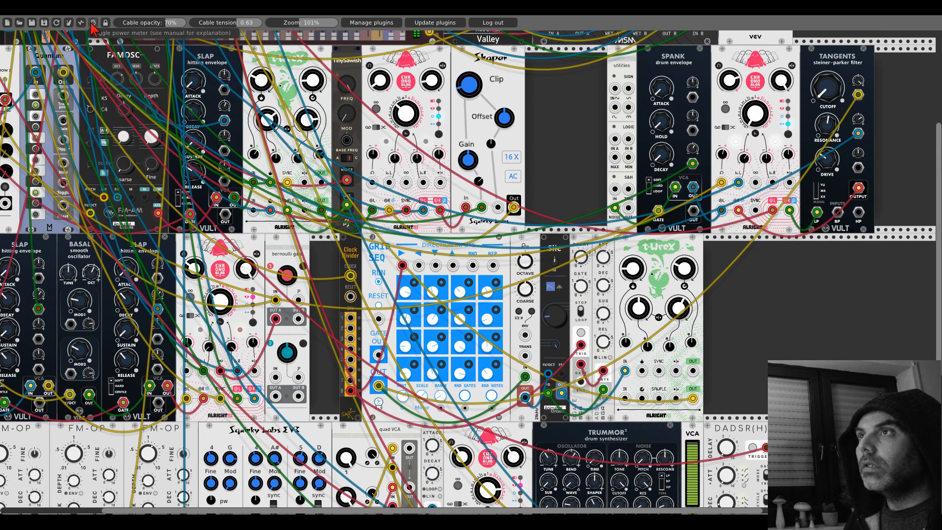
- Assign Trummor 2's modulation slot B to the noise DECAY and patch its CV input to a Branes output
{"action": "scroll", "coordinate": [687, 326], "scroll_direction": "down", "scroll_amount": 8}
{"action": "scroll", "coordinate": [685, 319], "scroll_direction": "down", "scroll_amount": 2}
{"action": "scroll", "coordinate": [684, 319], "scroll_direction": "up", "scroll_amount": 2}
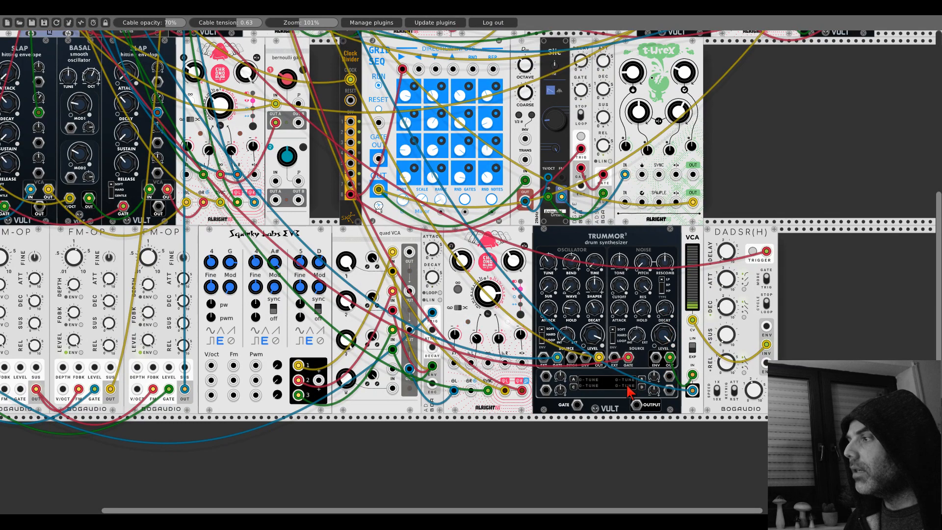
{"action": "left_click", "coordinate": [641, 380]}
{"action": "left_click_drag", "start_coordinate": [671, 305], "coordinate": [671, 307]}
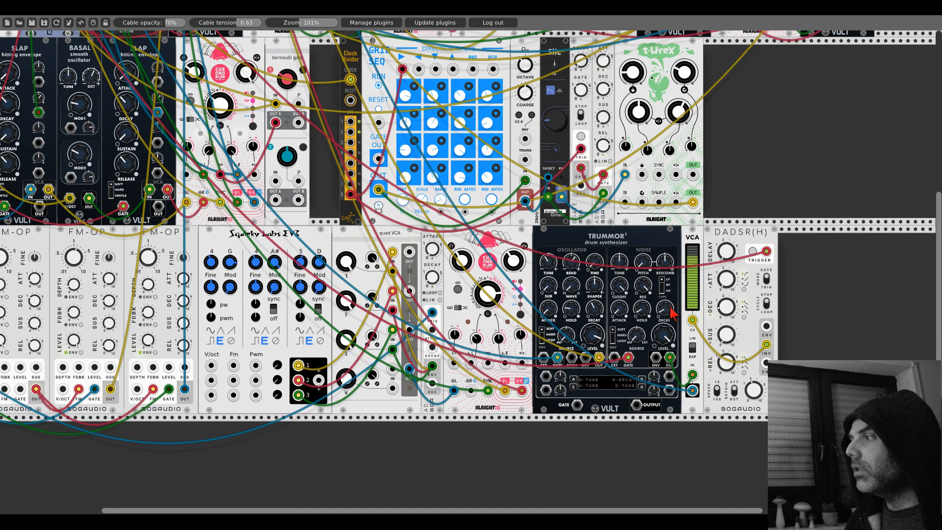
{"action": "left_click_drag", "start_coordinate": [670, 376], "coordinate": [148, 64]}
{"action": "scroll", "coordinate": [671, 373], "scroll_direction": "up", "scroll_amount": 10}
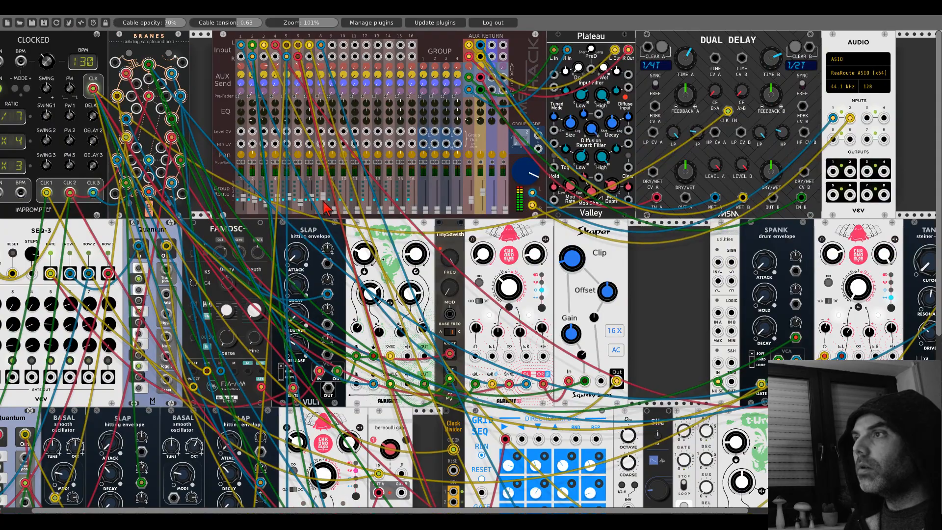
- Set the rack zoom to 85% and look over the whole patch
{"action": "scroll", "coordinate": [359, 226], "scroll_direction": "down", "scroll_amount": 10}
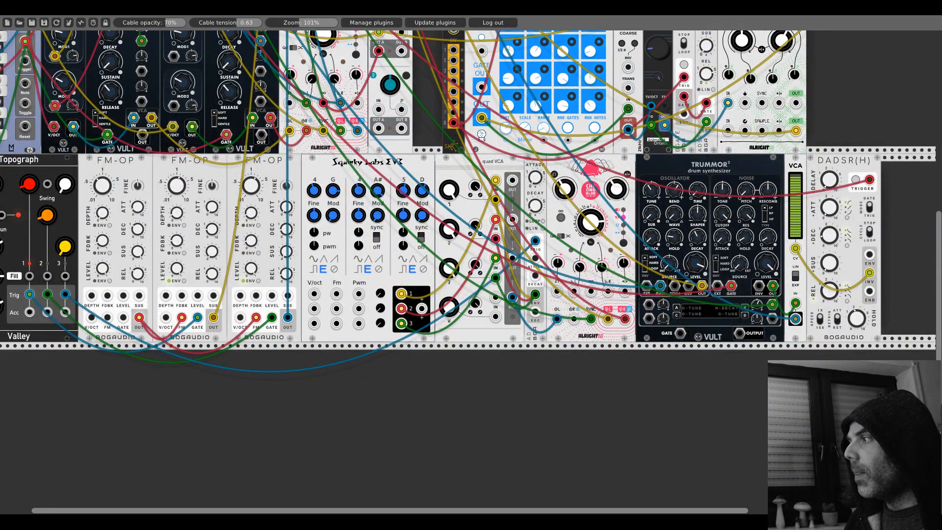
{"action": "scroll", "coordinate": [760, 298], "scroll_direction": "up", "scroll_amount": 5}
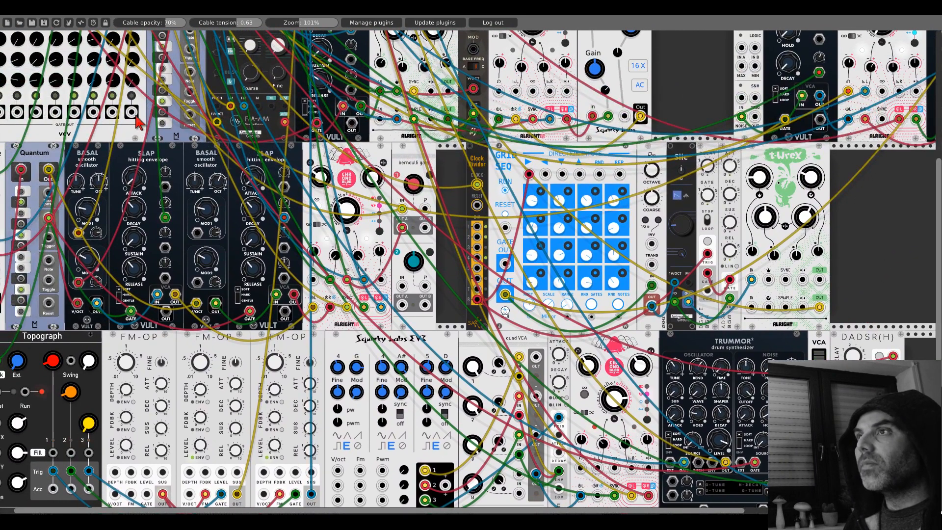
{"action": "scroll", "coordinate": [210, 198], "scroll_direction": "up", "scroll_amount": 2}
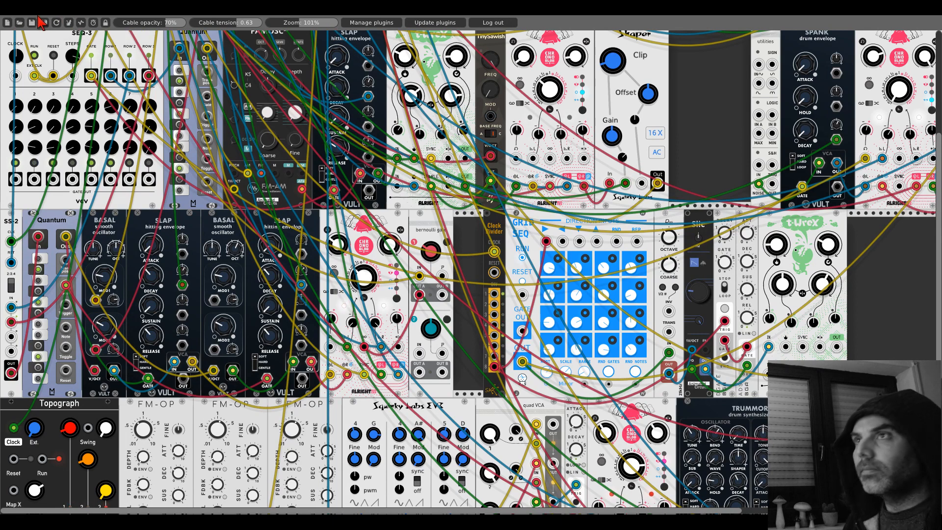
{"action": "left_click_drag", "start_coordinate": [313, 25], "coordinate": [297, 24]}
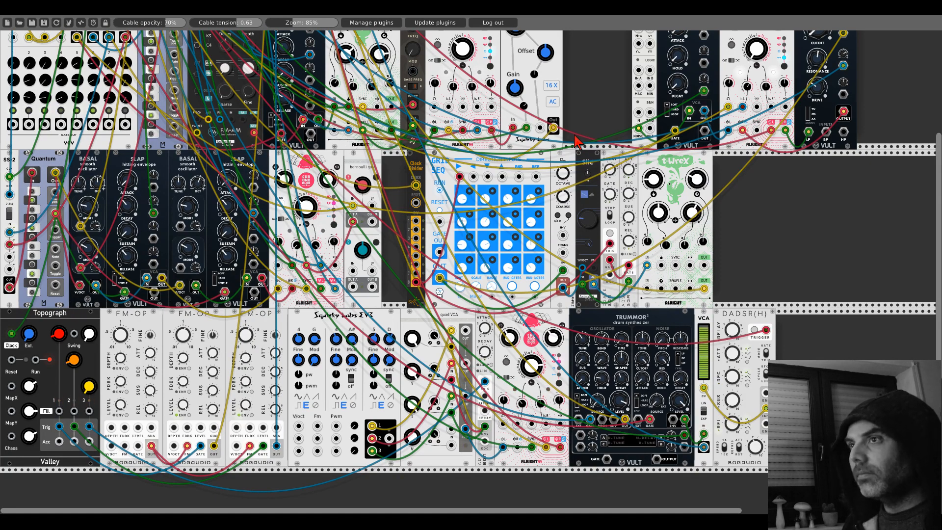
{"action": "scroll", "coordinate": [577, 143], "scroll_direction": "up", "scroll_amount": 5}
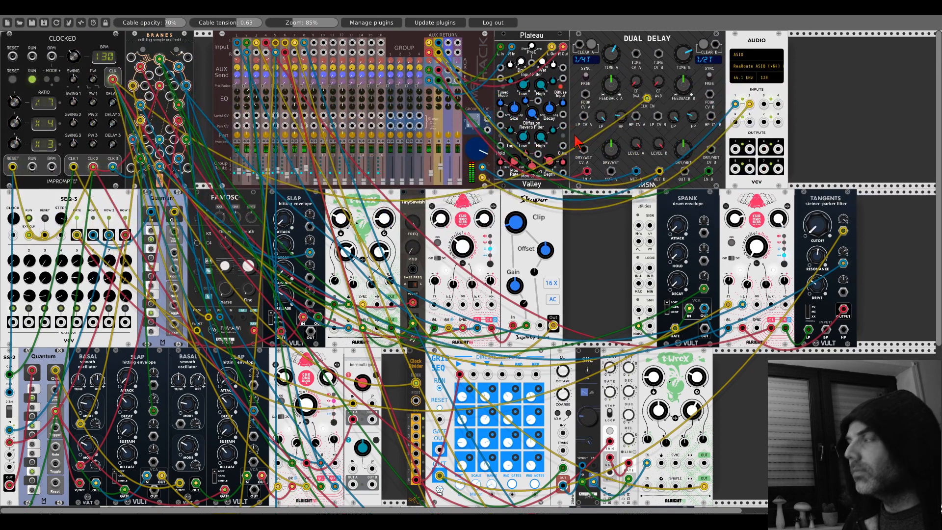